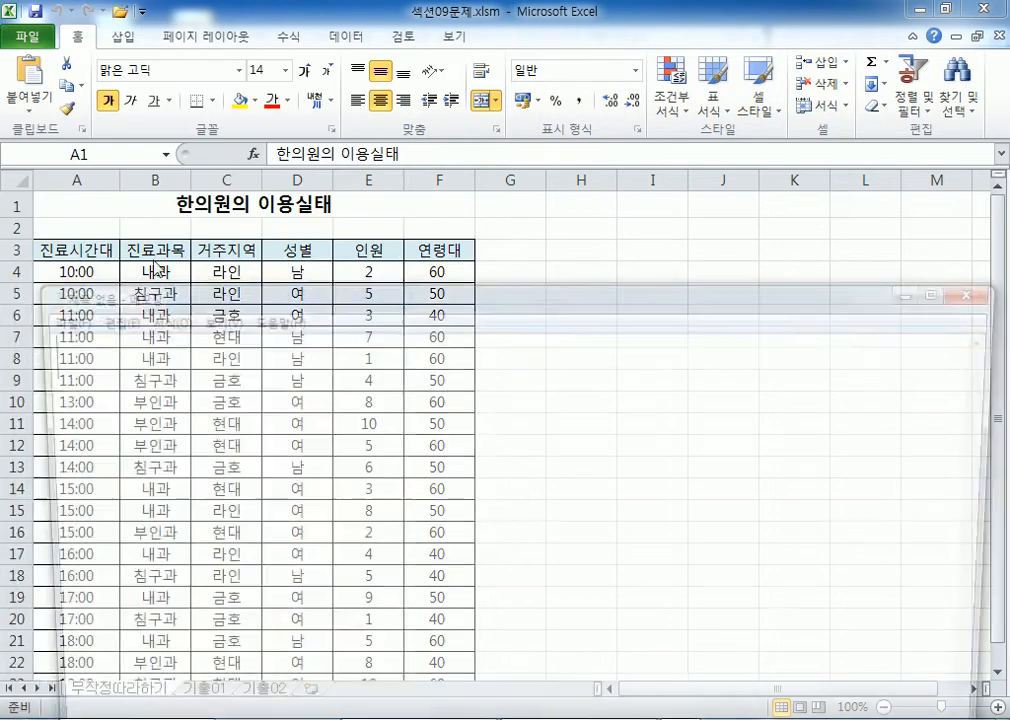
Maximize the Notepad window and write "부분합, 정렬" on the first line, followed by a line break
left_click_drag(322, 292, 309, 3)
type("부분합,")
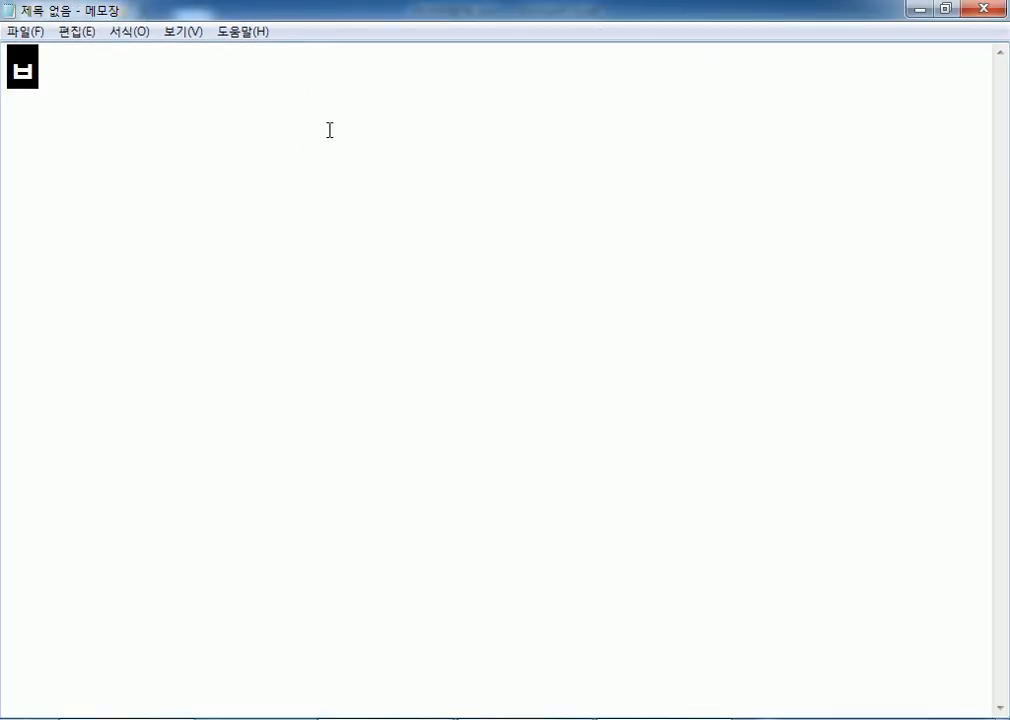
type(" 정렬")
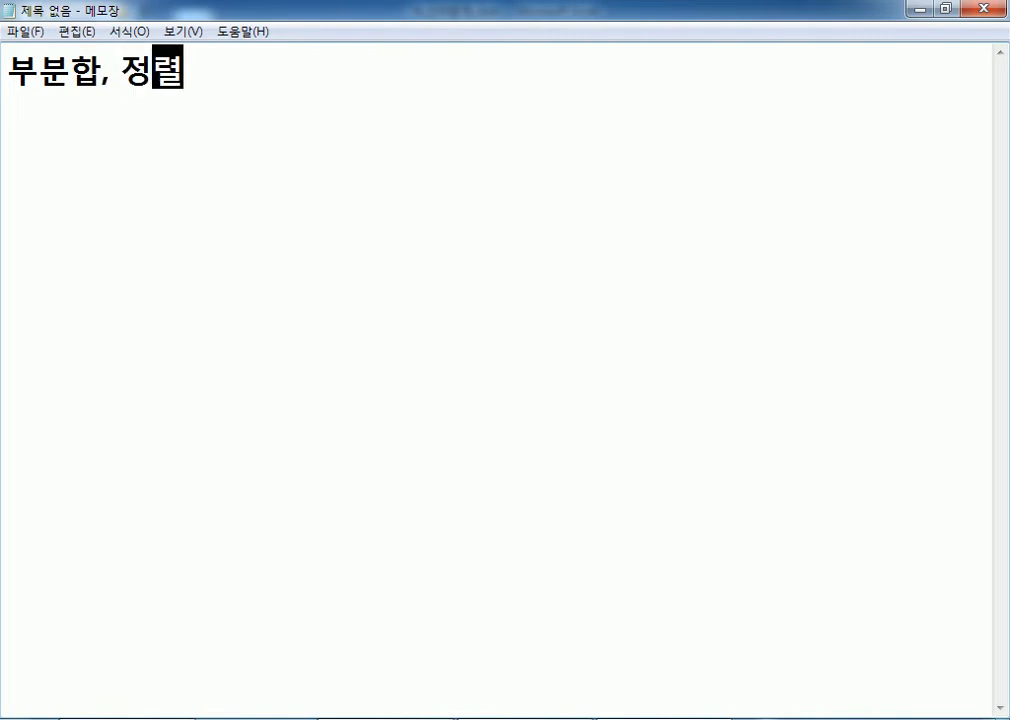
key("Return")
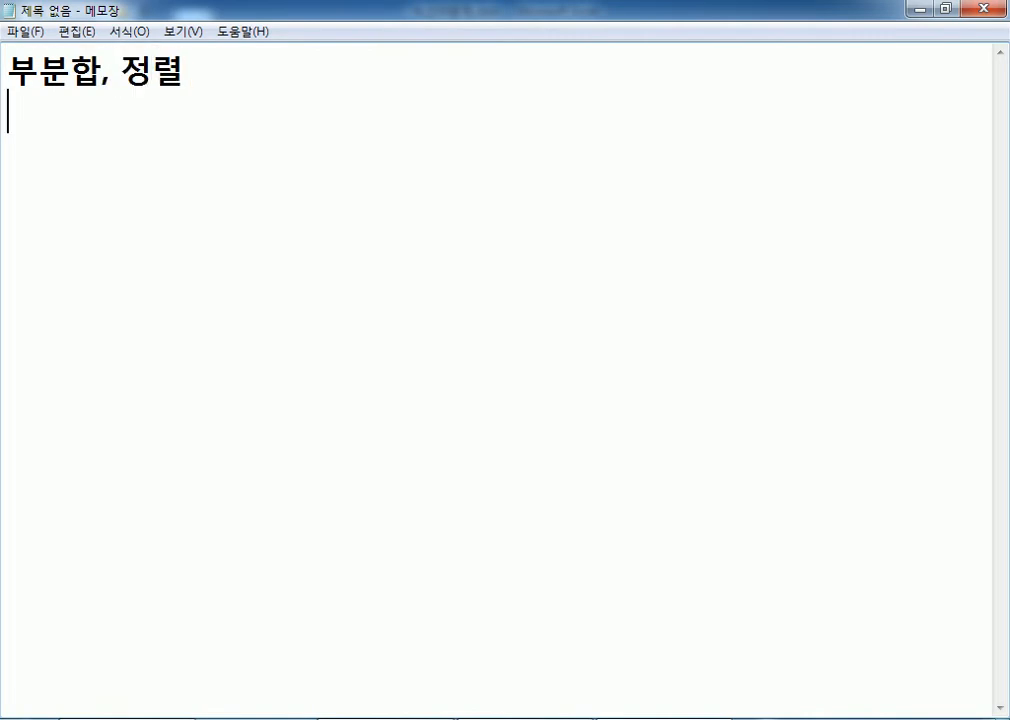
Change the first line to "부분합 : 그룹별 계산" and move "정렬" to its own line below
key("Up")
key("Right")
key("Right")
key("Right")
type(":")
key("Return")
key("Left")
type("그룹 ")
type("벼")
key("BackSpace")
key("BackSpace")
key("BackSpace")
type("별 계산")
key("Right")
key("Delete")
key("Delete")
Add the explanation ": 순서대로 나열" after "정렬" on the second line
key("End")
type(": 순서댈")
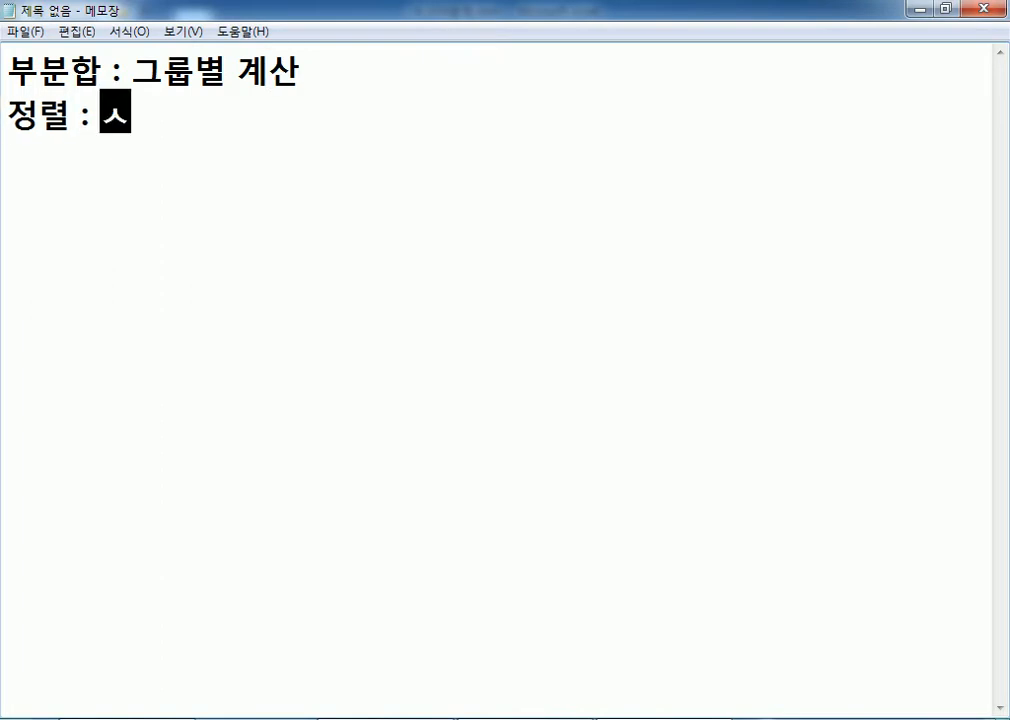
type("로 나열")
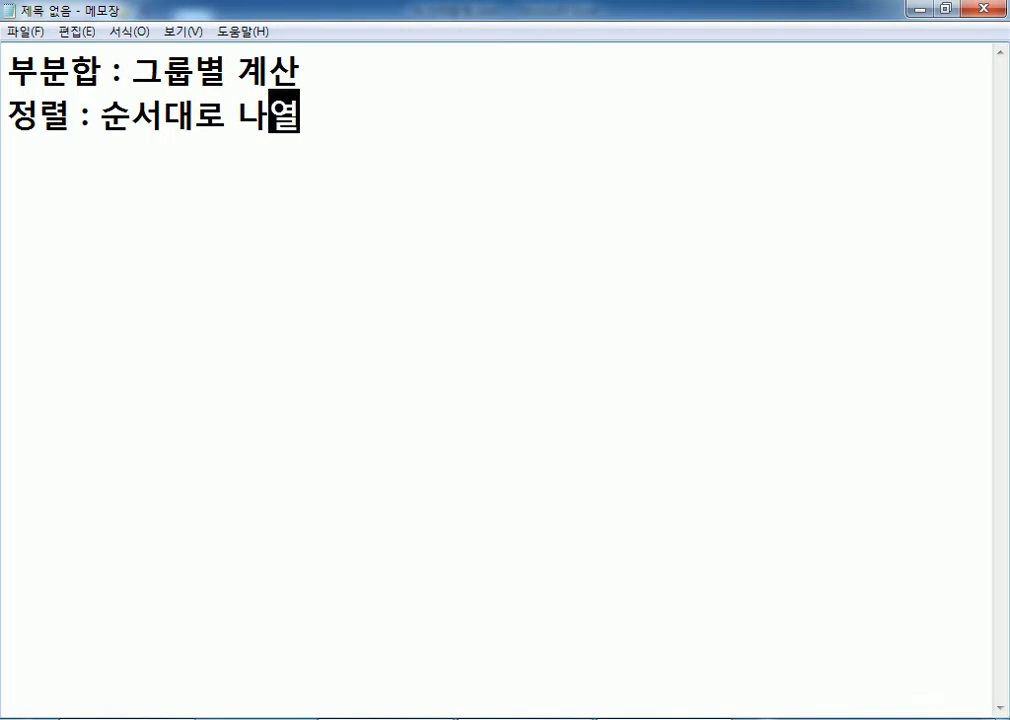
Append the two sort orders "(오름차순, 내림차순)" to the end of the 정렬 line
type("(오르ㅜ")
key("BackSpace")
key("BackSpace")
type("르ㅜㅁ")
key("BackSpace")
key("BackSpace")
key("BackSpace")
type("름차수")
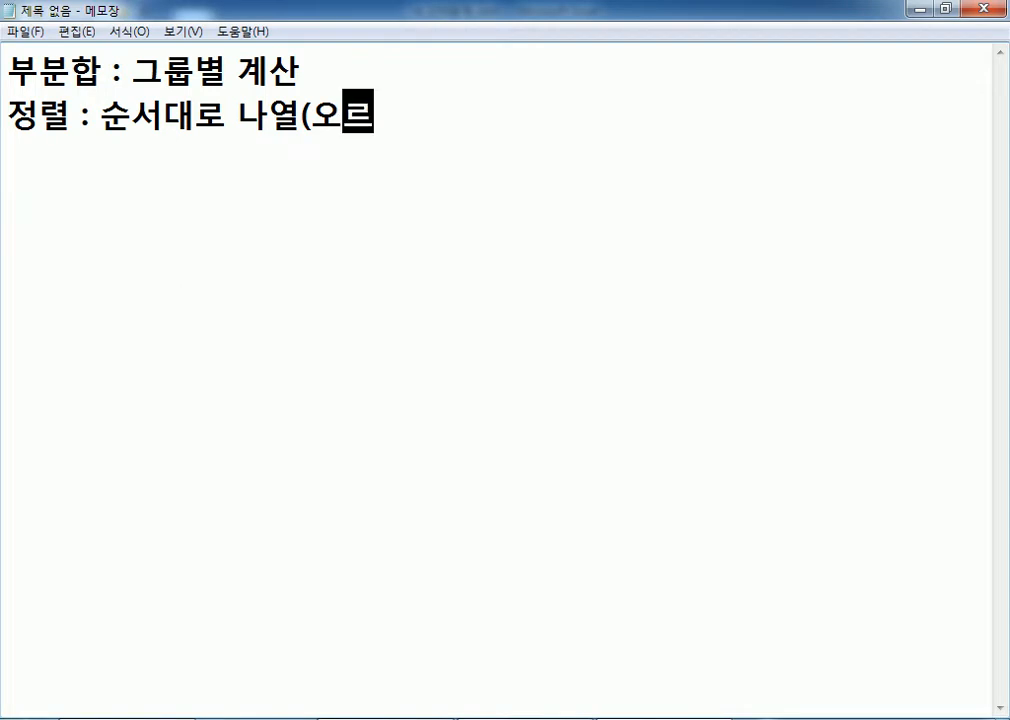
type("ㄴ")
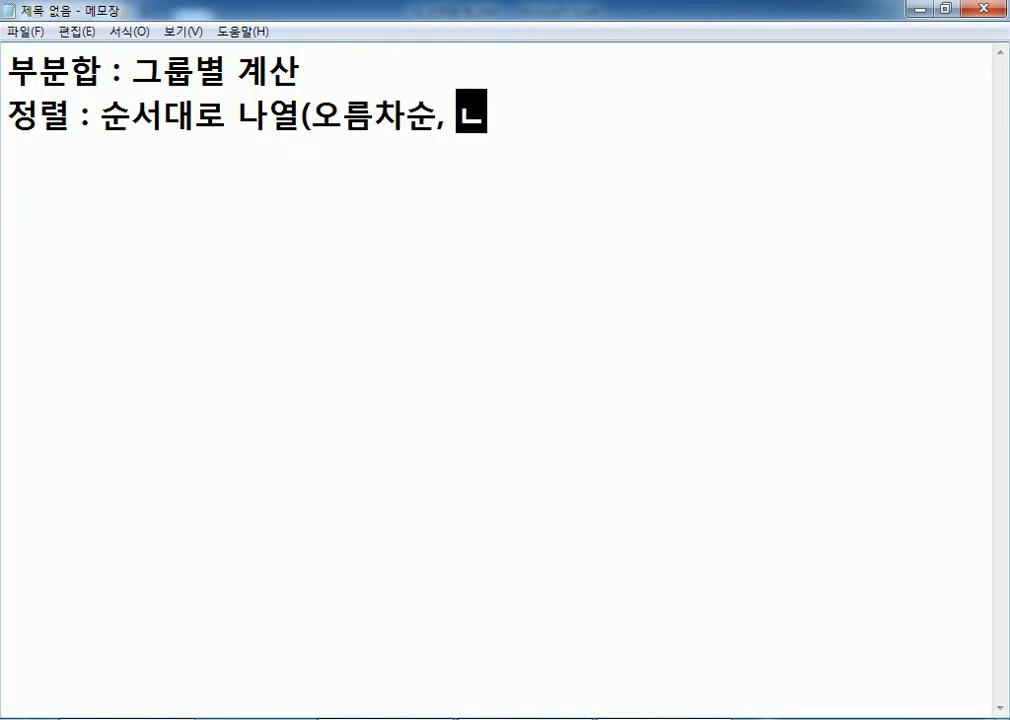
type(", 내림챠순)")
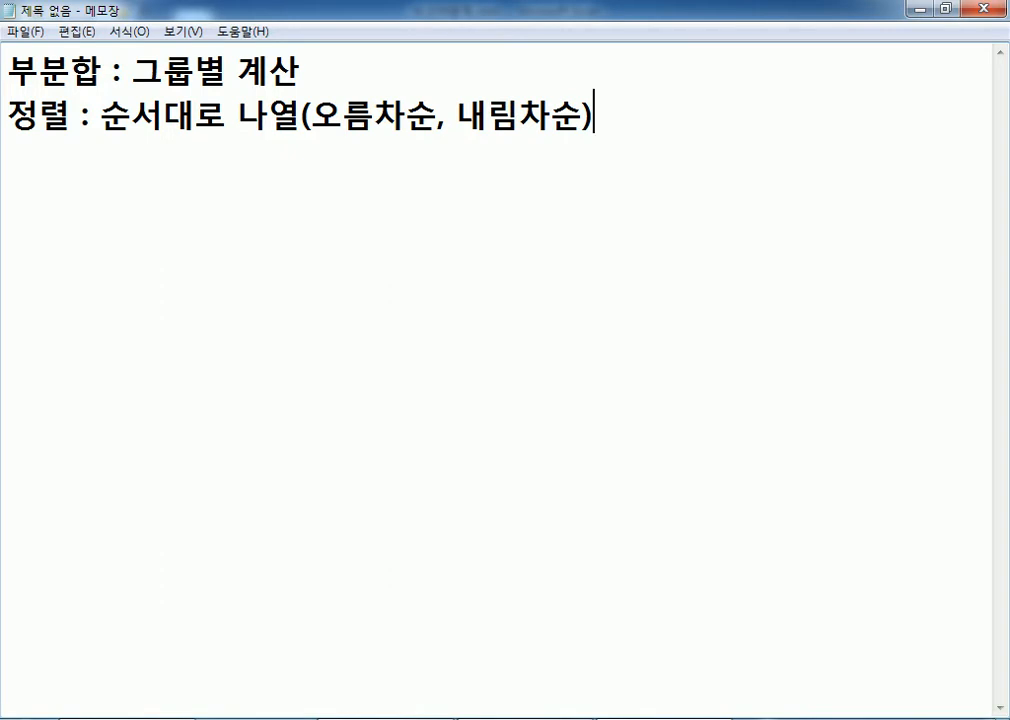
Write the note "* 부분합을 하기 위해서는 반드시 정렬작업을 먼저 한다." on the third line and leave blank lines below it
key("Return")
type("* 부분합을")
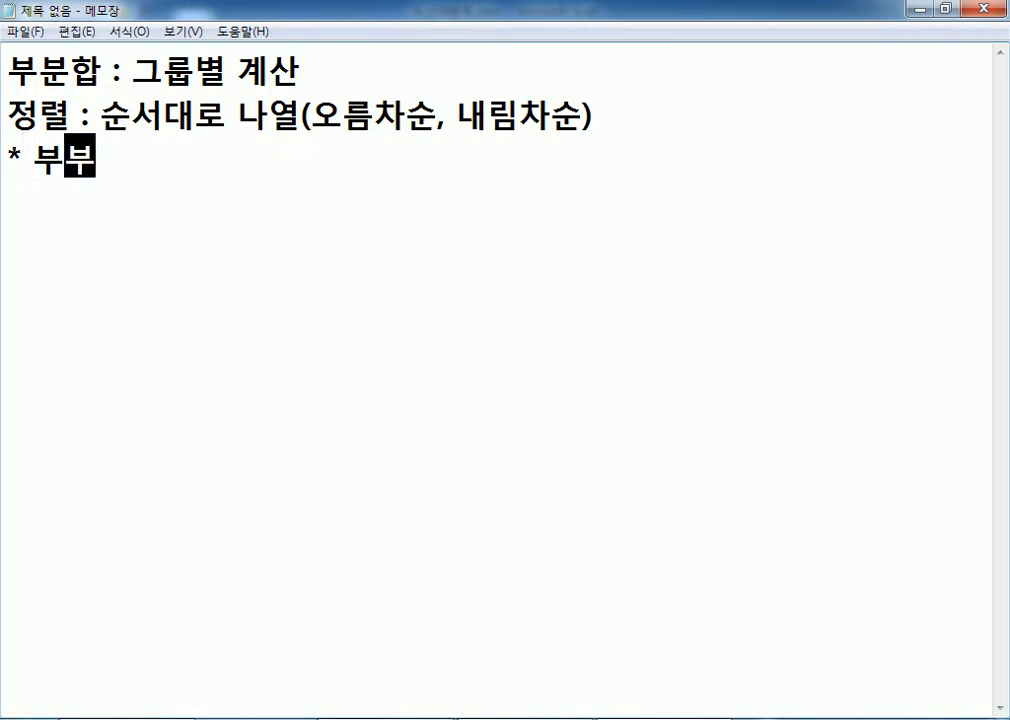
type(" 하기")
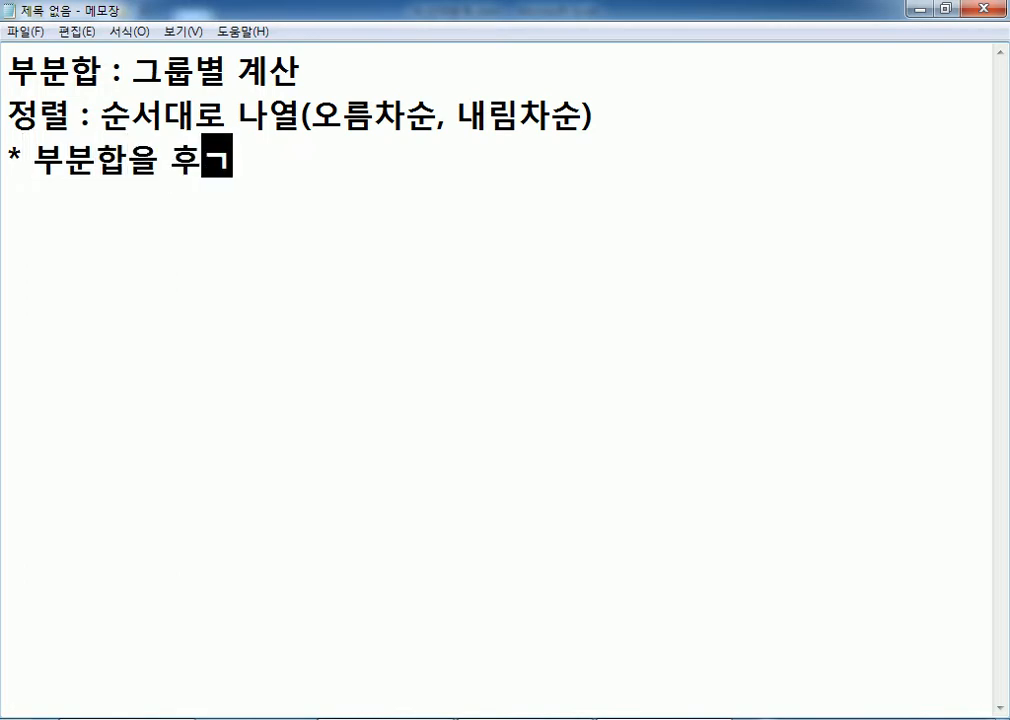
type(" 위해서")
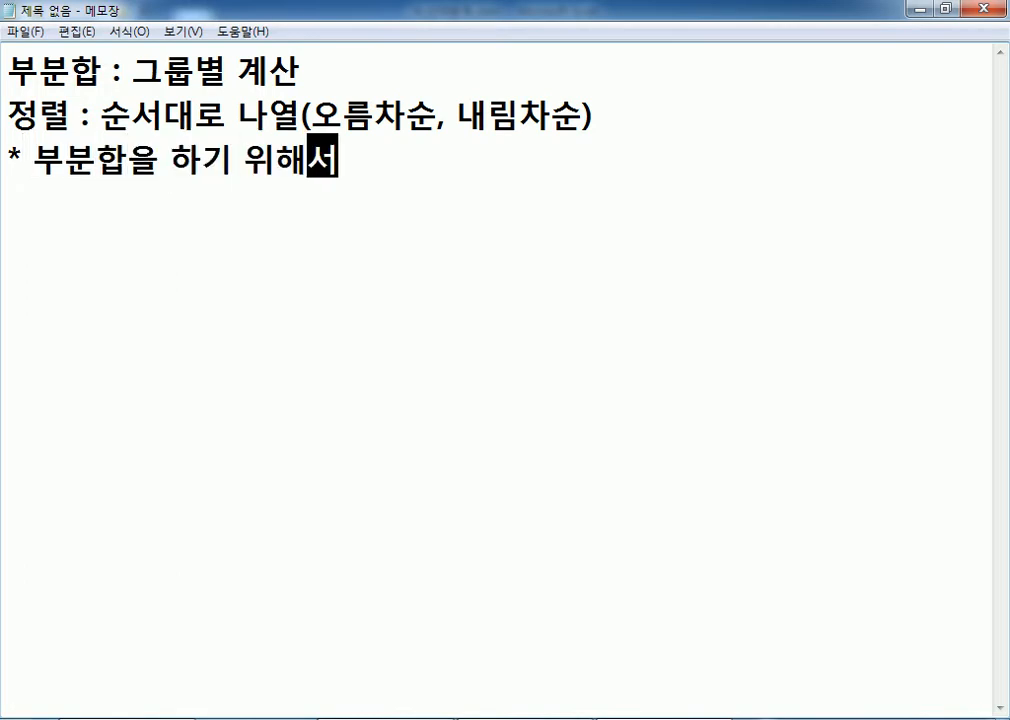
type("는 반드시 ")
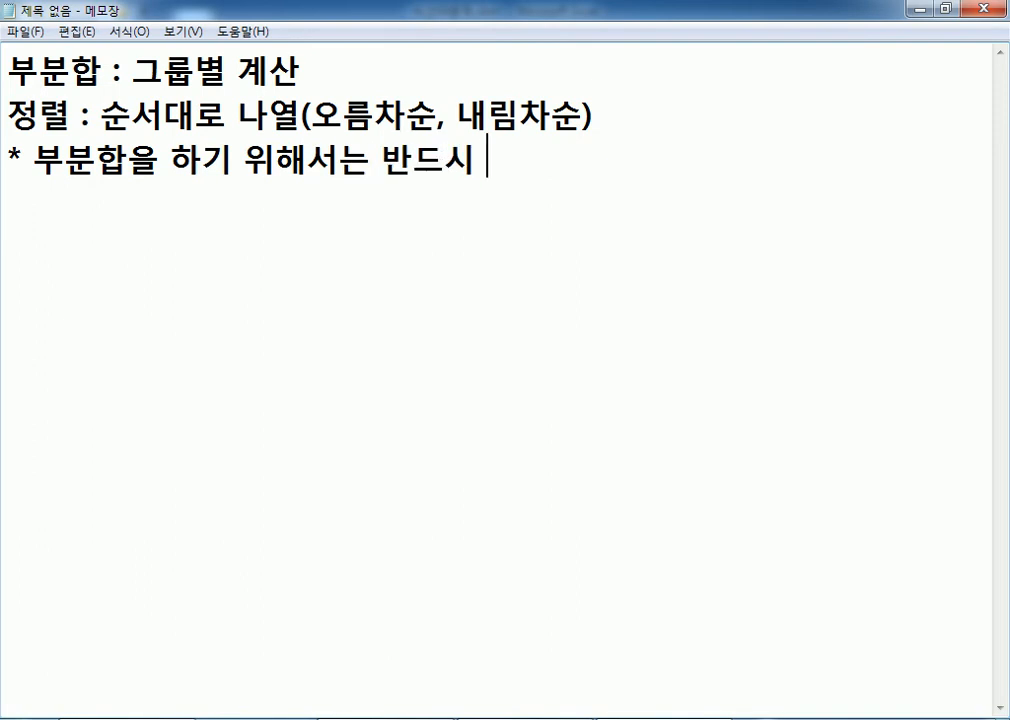
type("정렬ㅈ작업을 먼저")
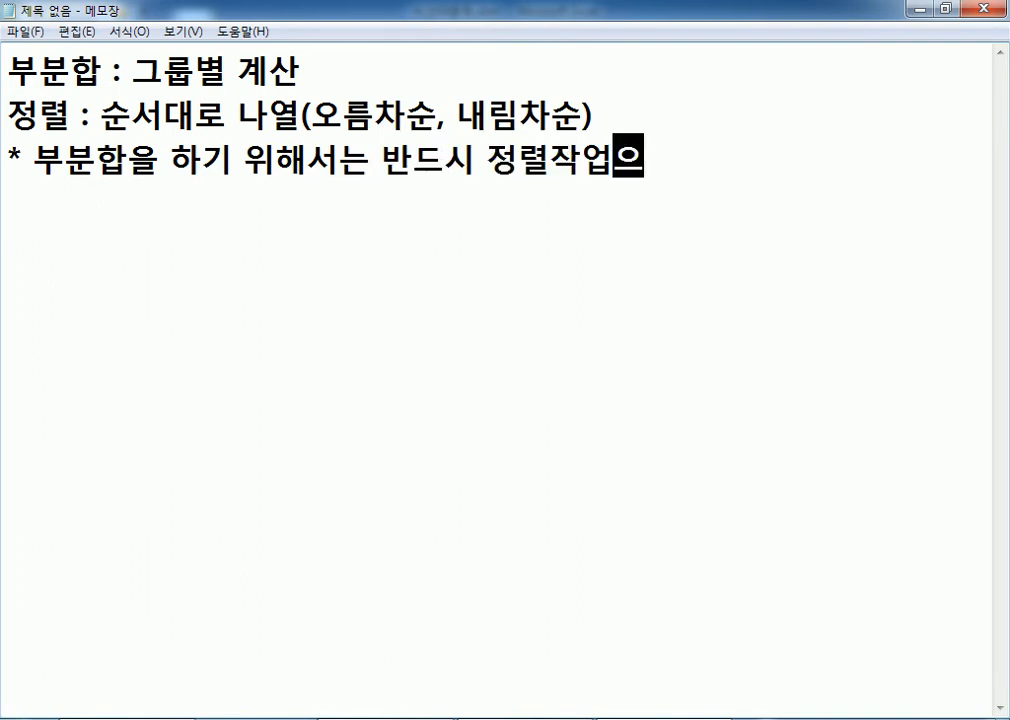
type(" 한다.")
key("Return")
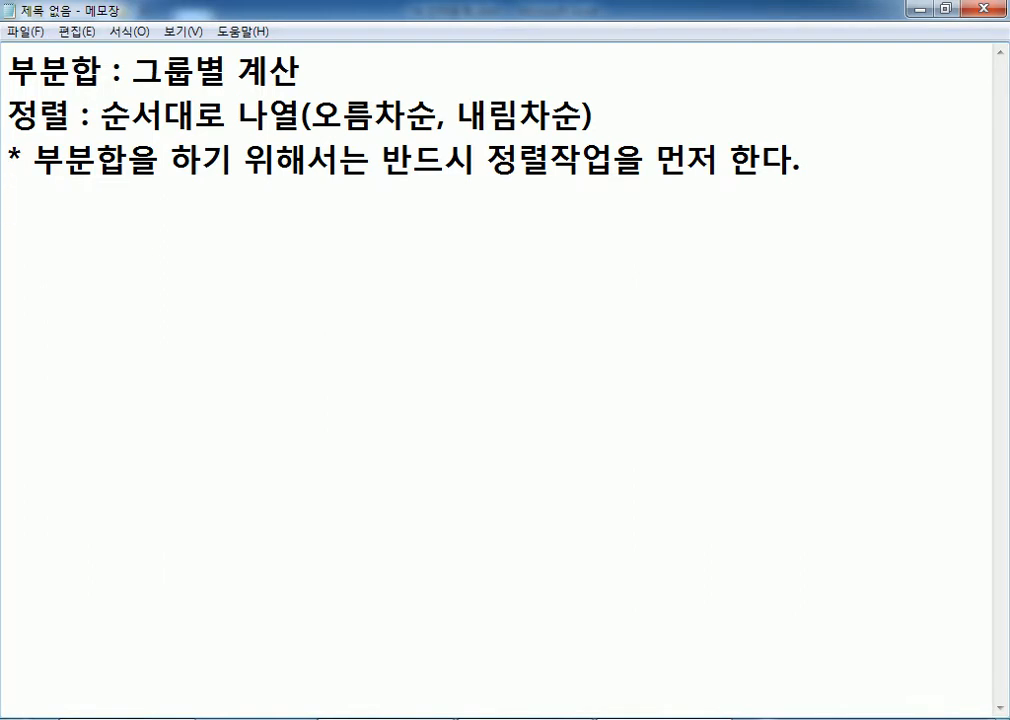
left_click_drag(381, 160, 477, 160)
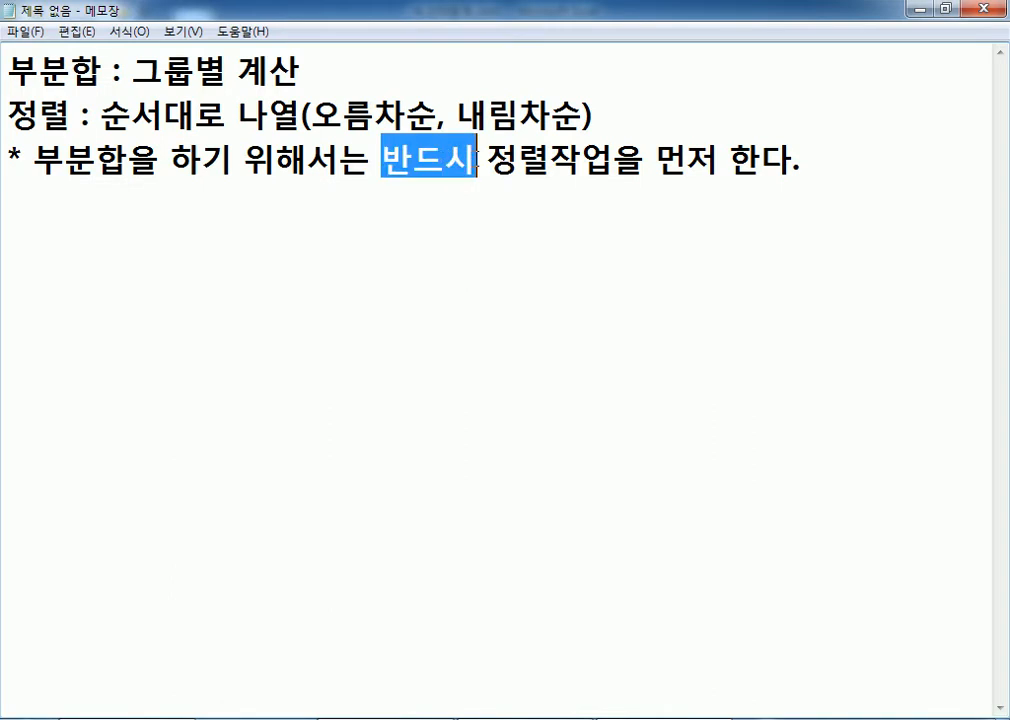
left_click(329, 240)
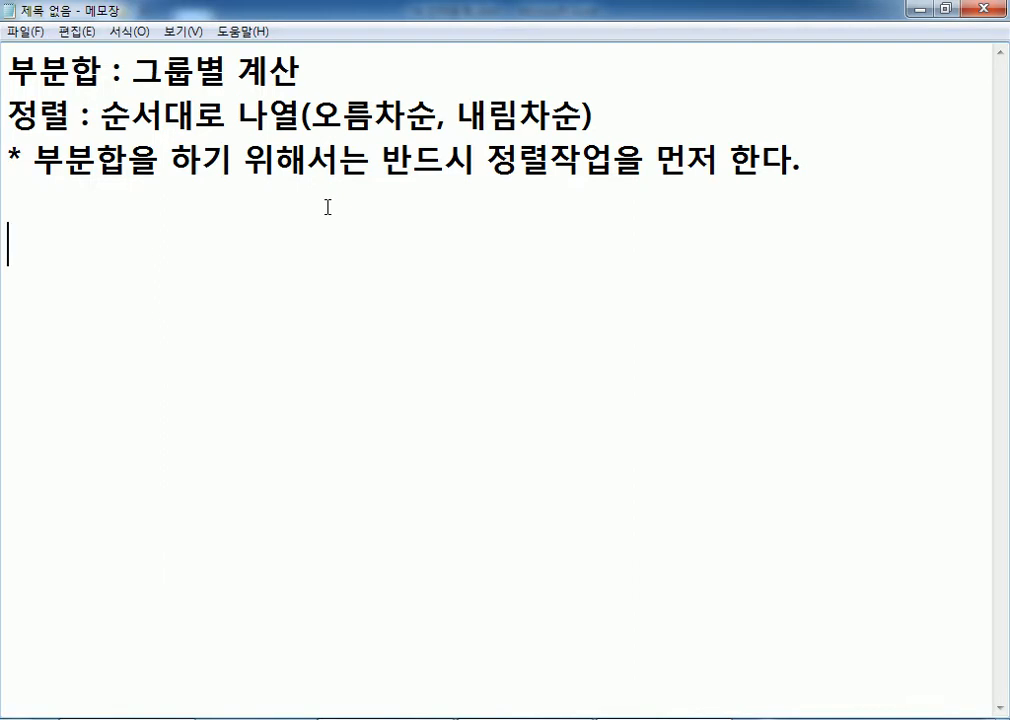
key("Return")
key("Return")
key("Return")
Switch to the Excel workbook 섹션09문제.xlsm and look over the whole 한의원의 이용실태 table
key("alt+Tab")
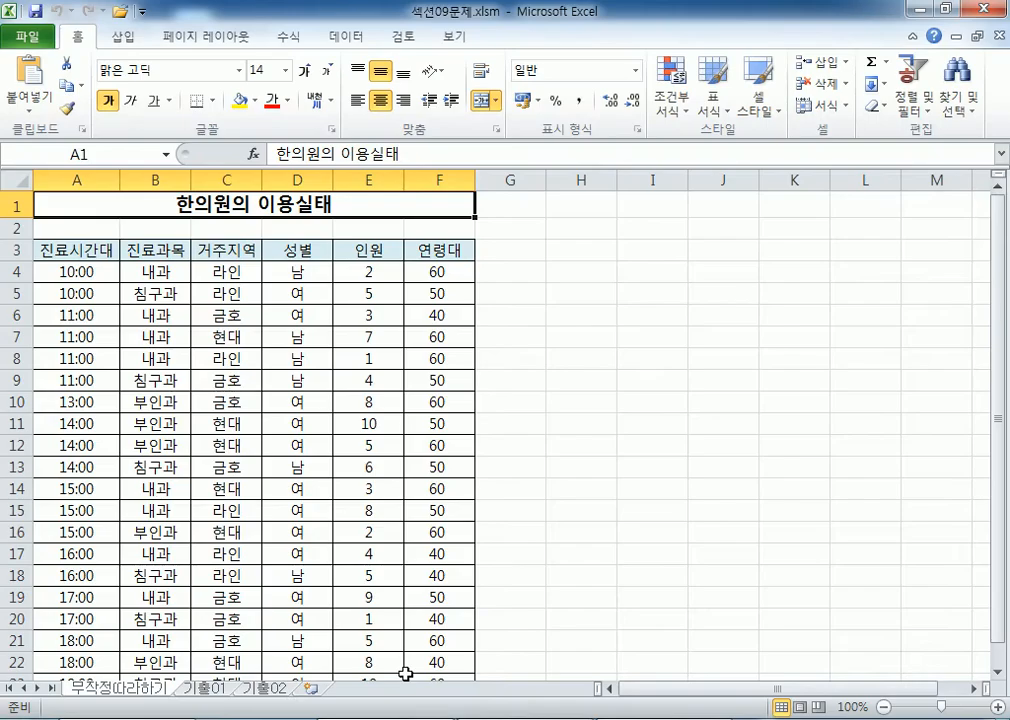
scroll(178, 299, "down", 3)
scroll(178, 299, "up", 3)
left_click(124, 293)
left_click(92, 257)
left_click_drag(92, 257, 426, 666)
left_click(315, 426)
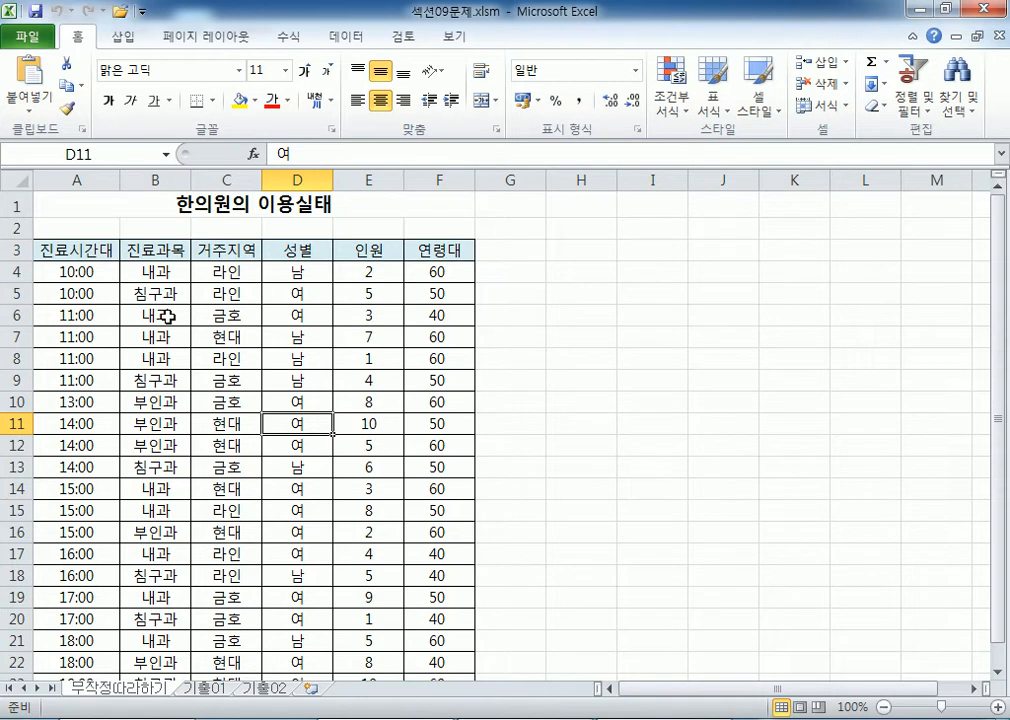
Examine the entries in the 성별 and 거주지역 columns down to the table's end
left_click(290, 271)
left_click(300, 355)
left_click(241, 271)
left_click(241, 316)
left_click(243, 334)
left_click(251, 296)
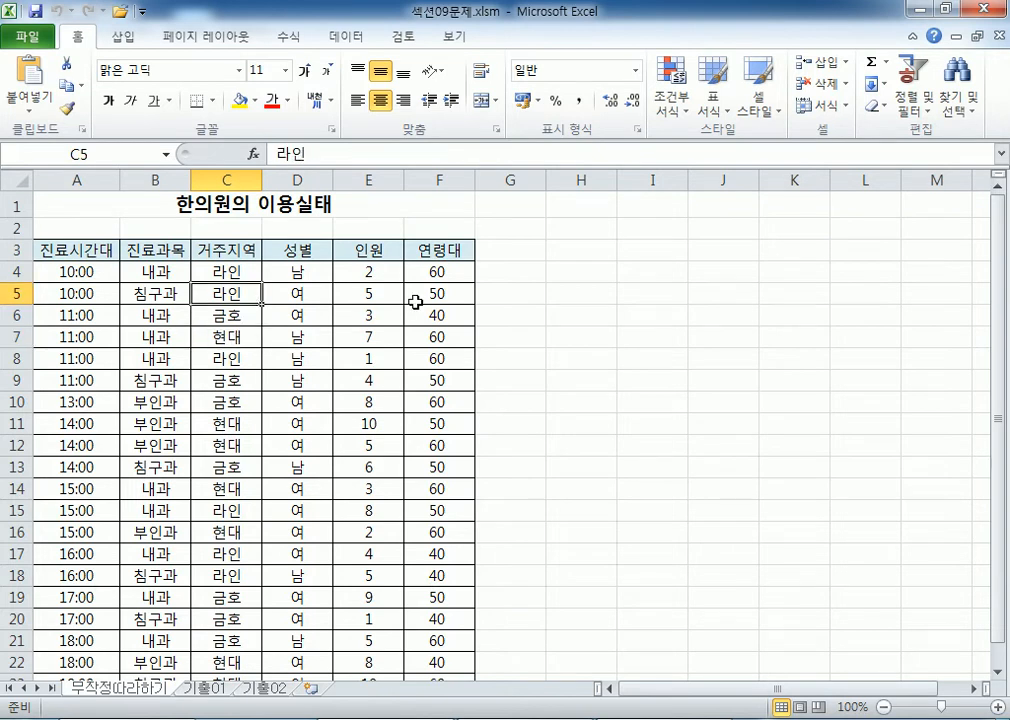
scroll(307, 269, "down", 5)
scroll(307, 269, "up", 5)
left_click(290, 270)
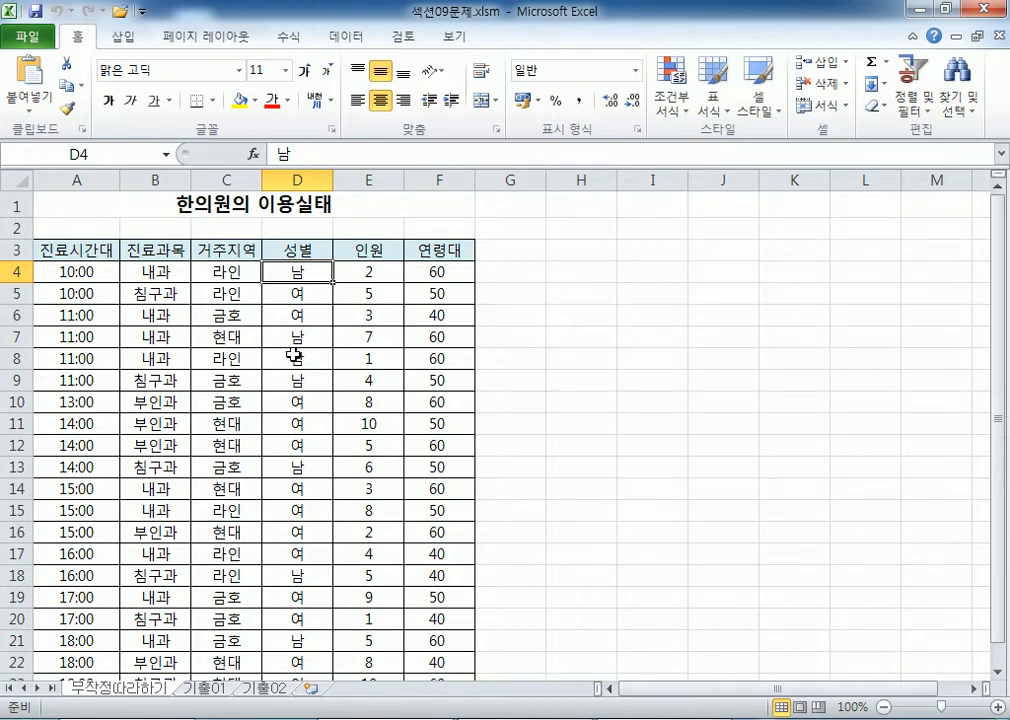
Examine the 라인 rows across 거주지역, 성별 and 인원, and the 진료과목 column, as possible grouping fields
left_click(257, 272)
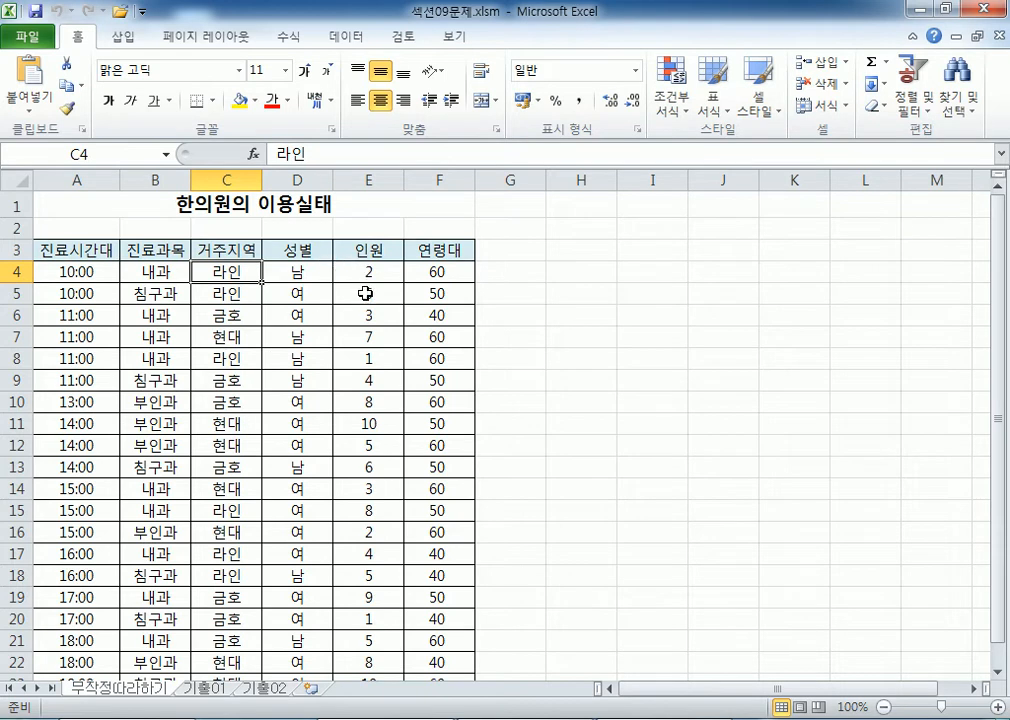
left_click_drag(255, 272, 378, 288)
left_click_drag(231, 352, 379, 361)
left_click_drag(223, 511, 354, 510)
left_click(231, 268)
left_click(157, 175)
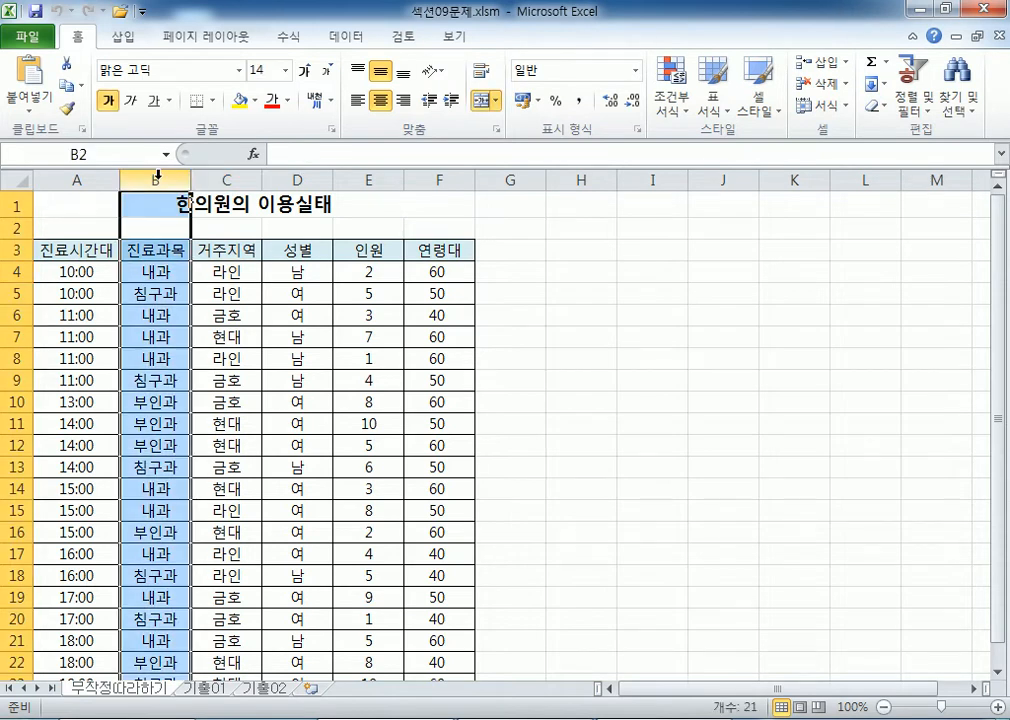
left_click(159, 360)
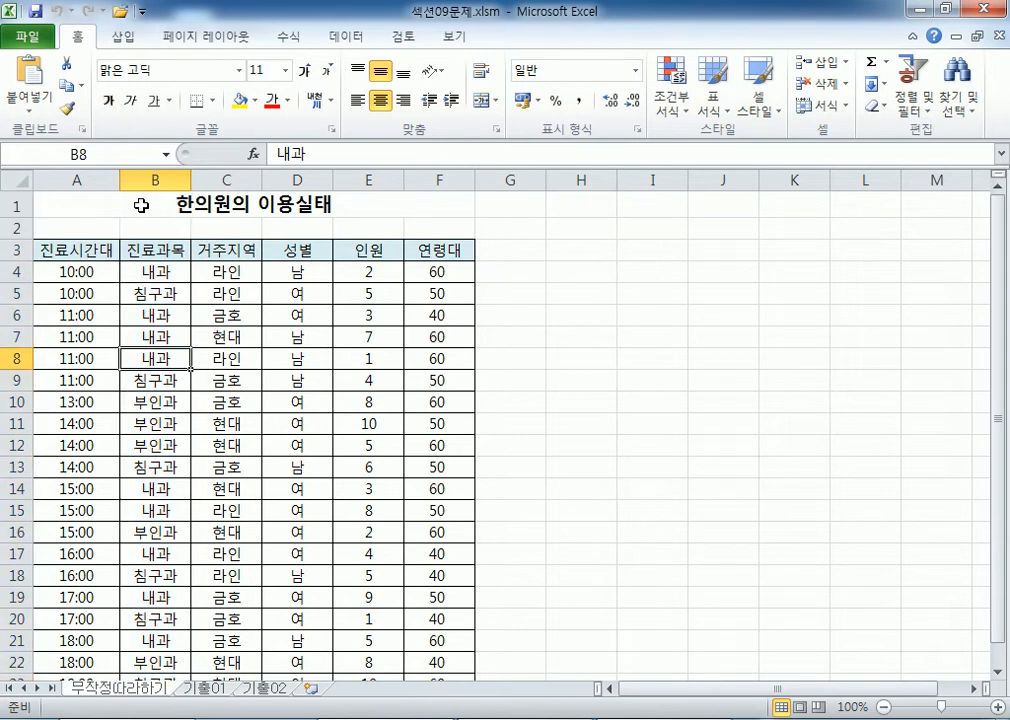
left_click(334, 40)
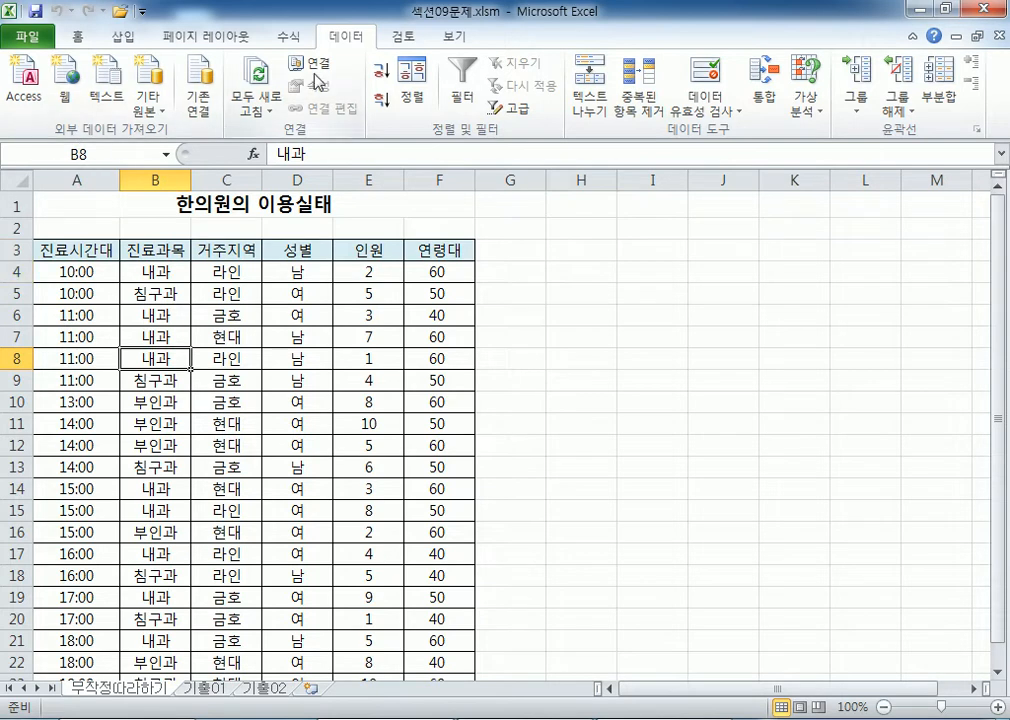
left_click(421, 84)
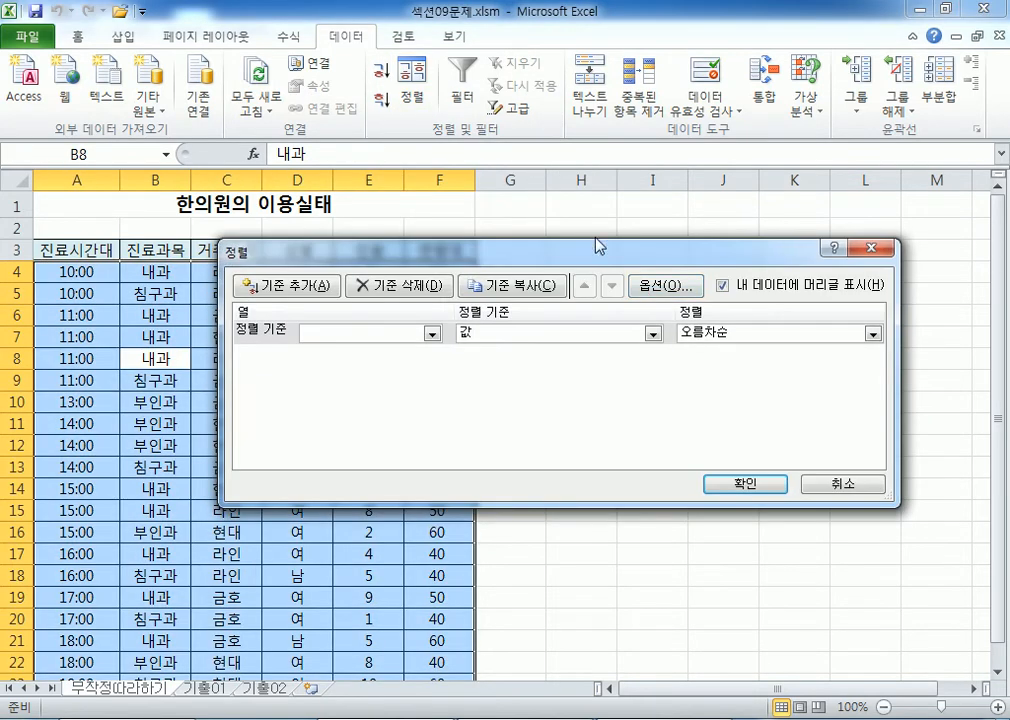
left_click_drag(584, 252, 666, 153)
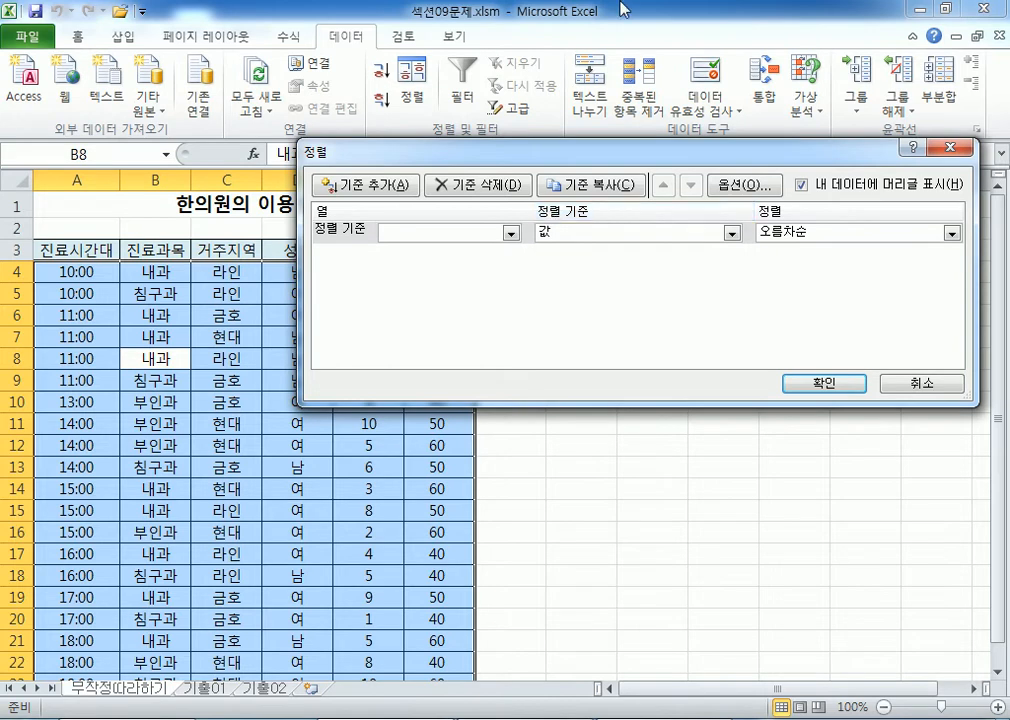
key("Escape")
Start a custom Sort of the 한의원의 이용실태 table and set 진료과목 as the first sort column
left_click(78, 293)
left_click(243, 316)
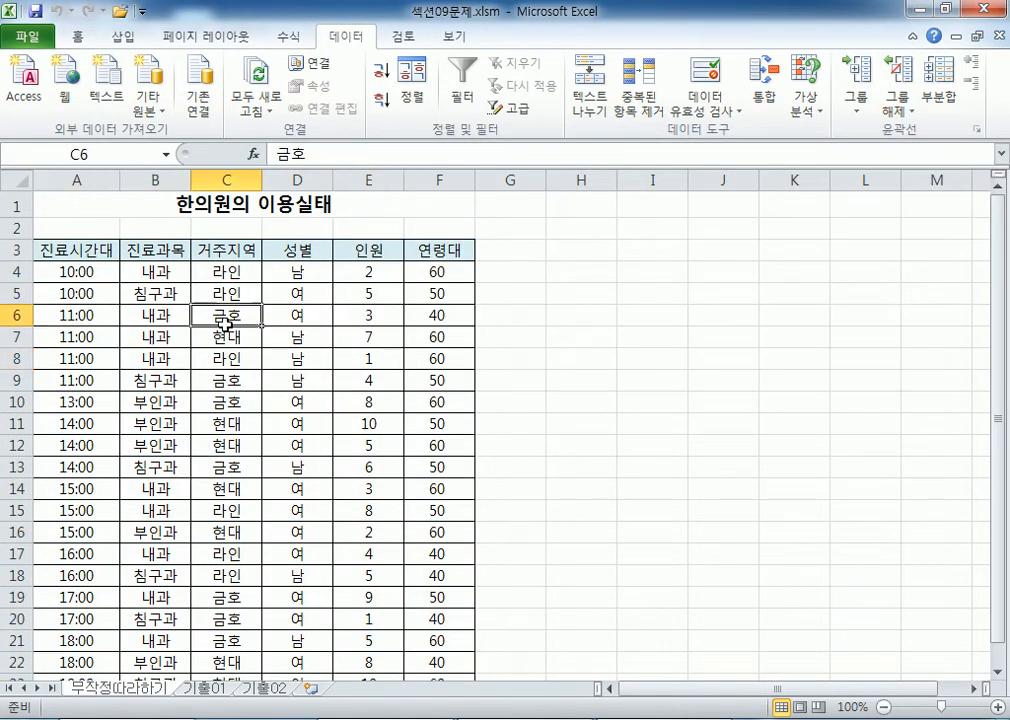
left_click(411, 82)
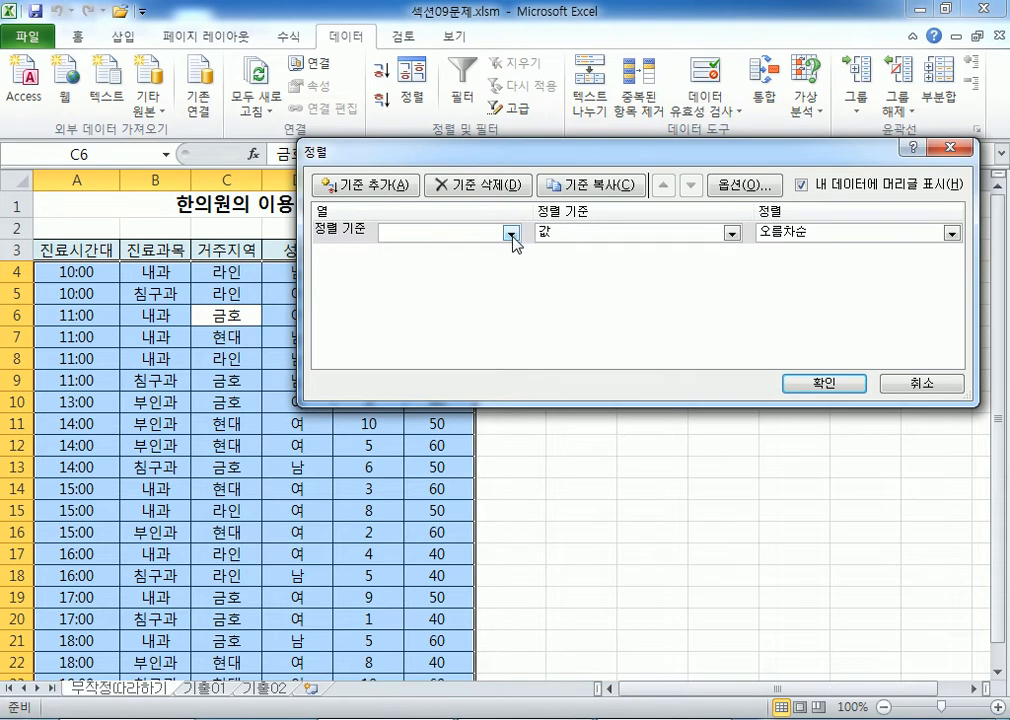
left_click(512, 236)
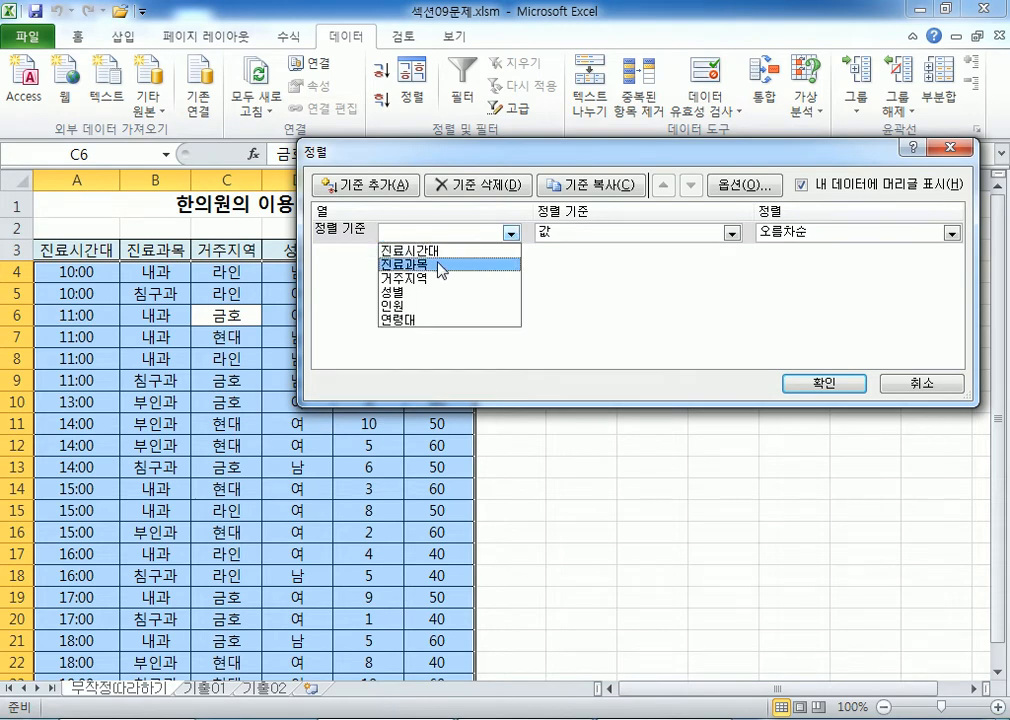
left_click(416, 265)
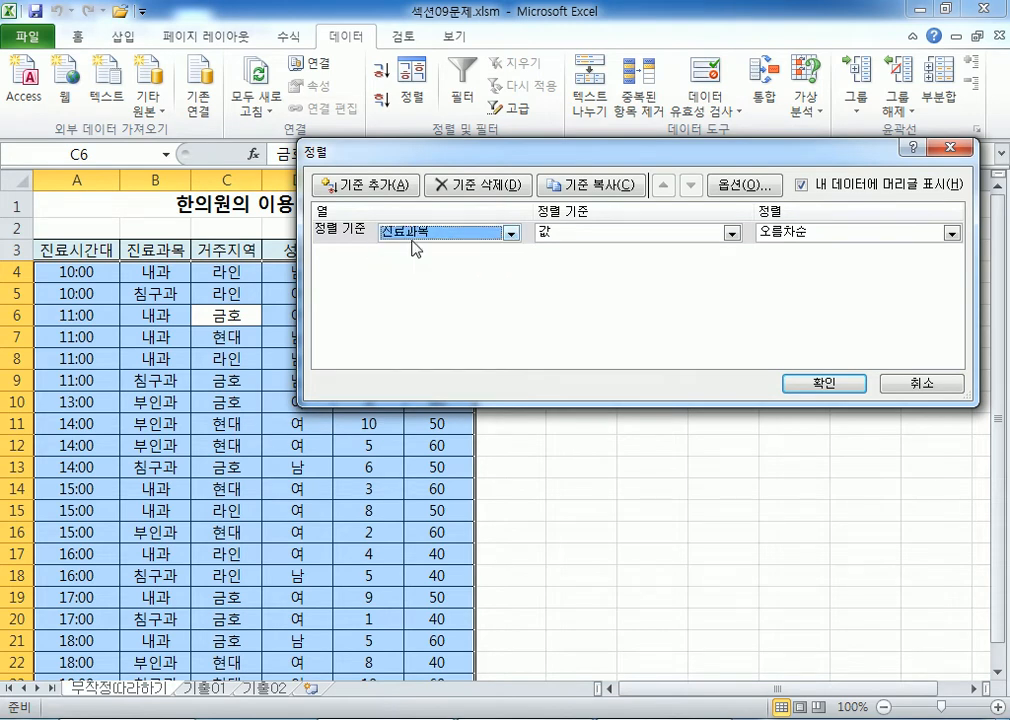
left_click_drag(642, 160, 600, 128)
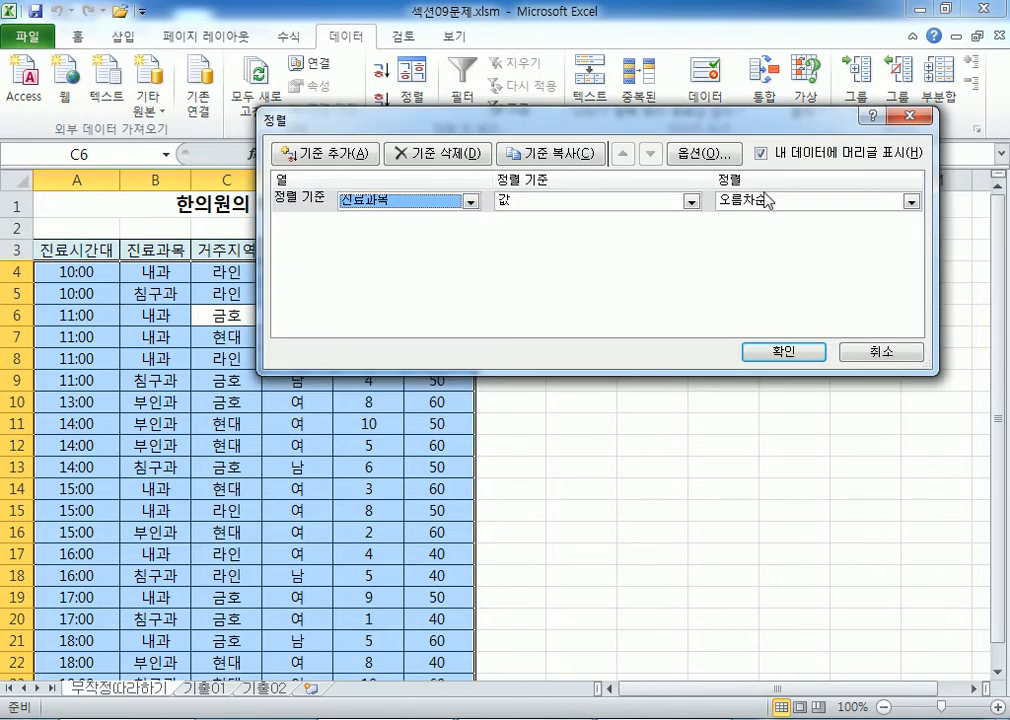
Add a second sort level on 거주지역 with the order 내림차순
left_click(316, 155)
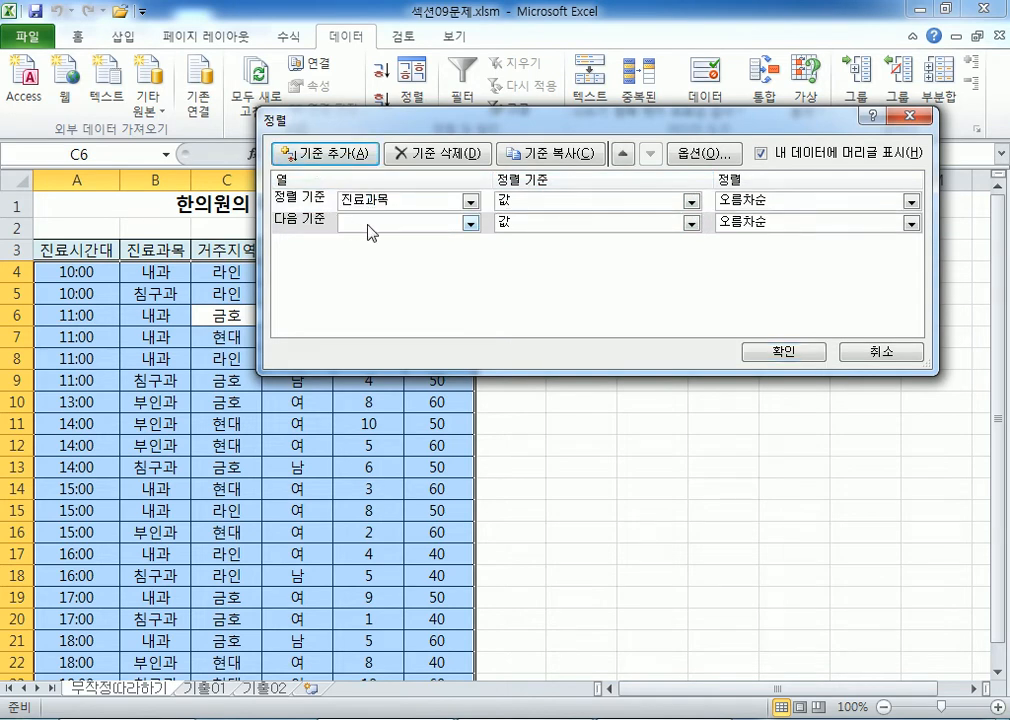
left_click(367, 224)
left_click(373, 268)
left_click(757, 223)
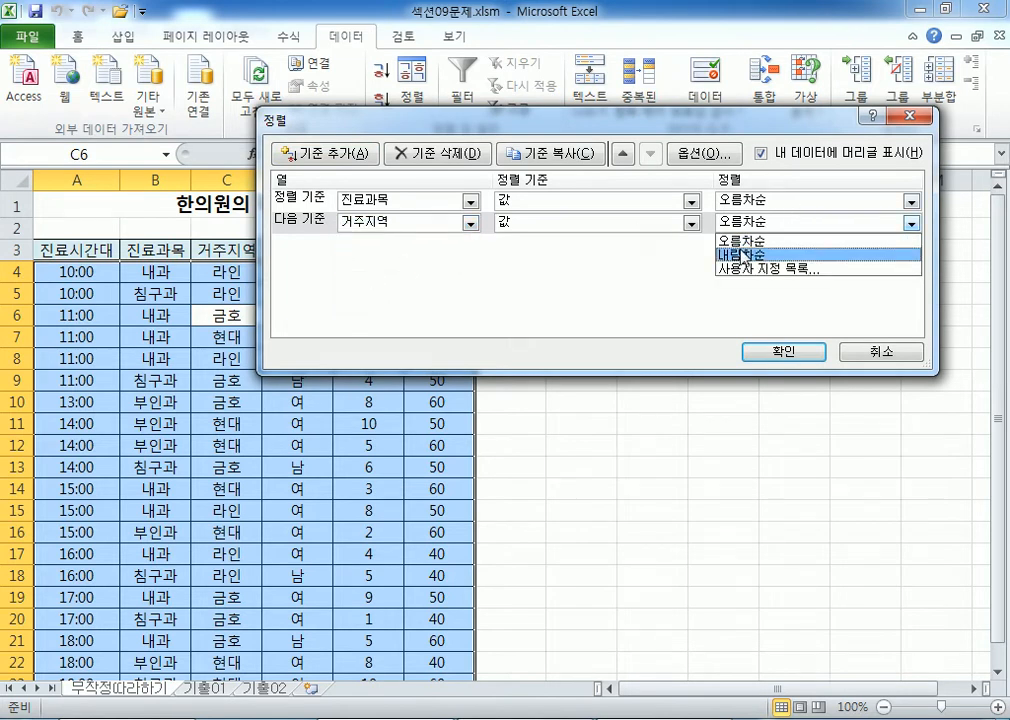
left_click(744, 255)
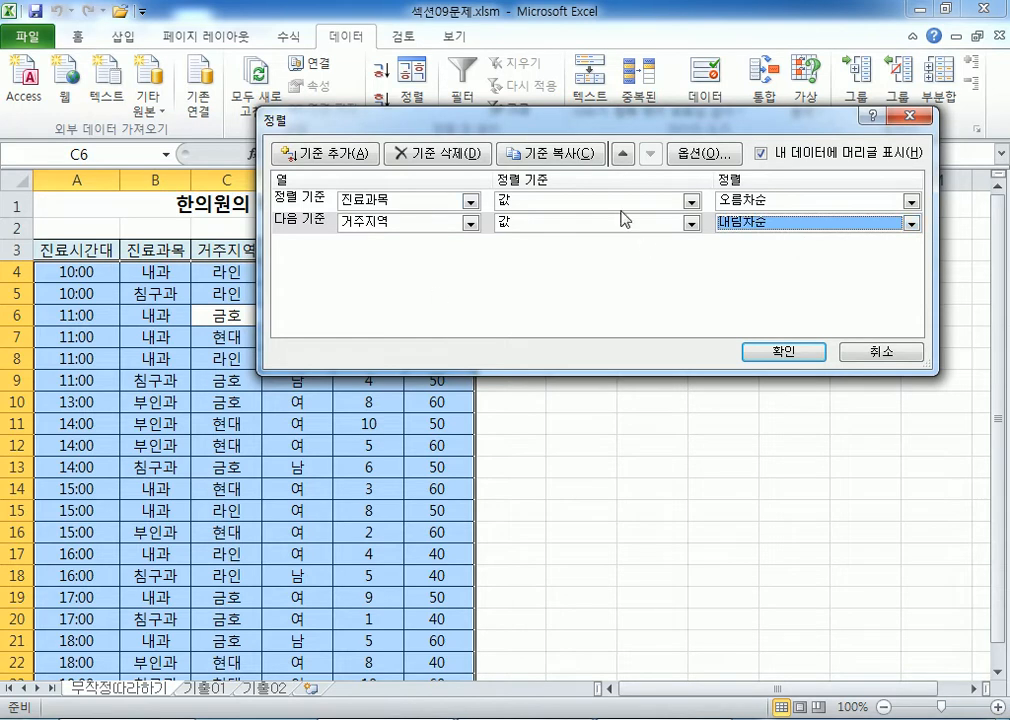
left_click_drag(578, 138, 621, 62)
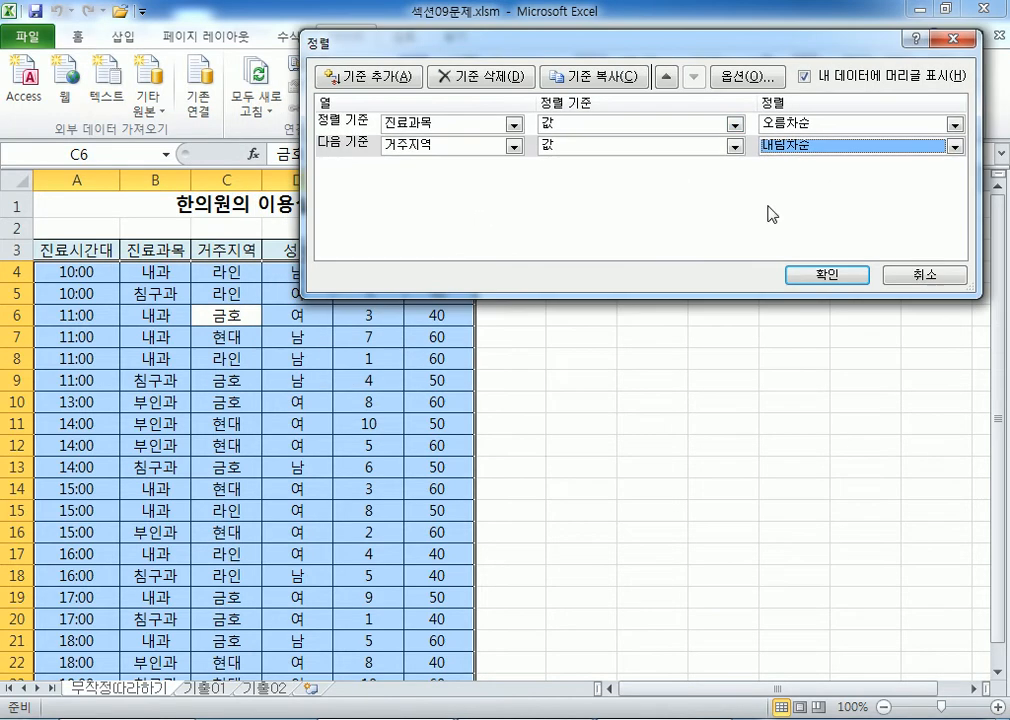
Apply the sort by 진료과목 ascending and 거주지역 descending, and check the 내과 and 부인과 row groups
left_click(822, 284)
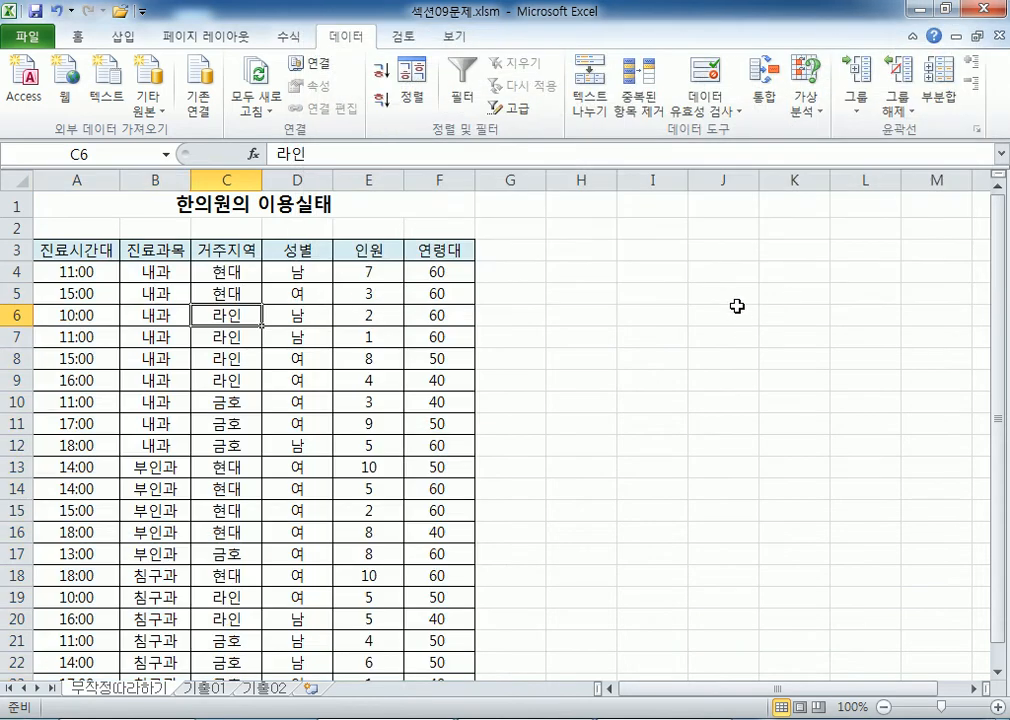
left_click_drag(156, 271, 158, 446)
scroll(128, 362, "down", 3)
left_click_drag(158, 266, 392, 345)
scroll(300, 320, "up", 3)
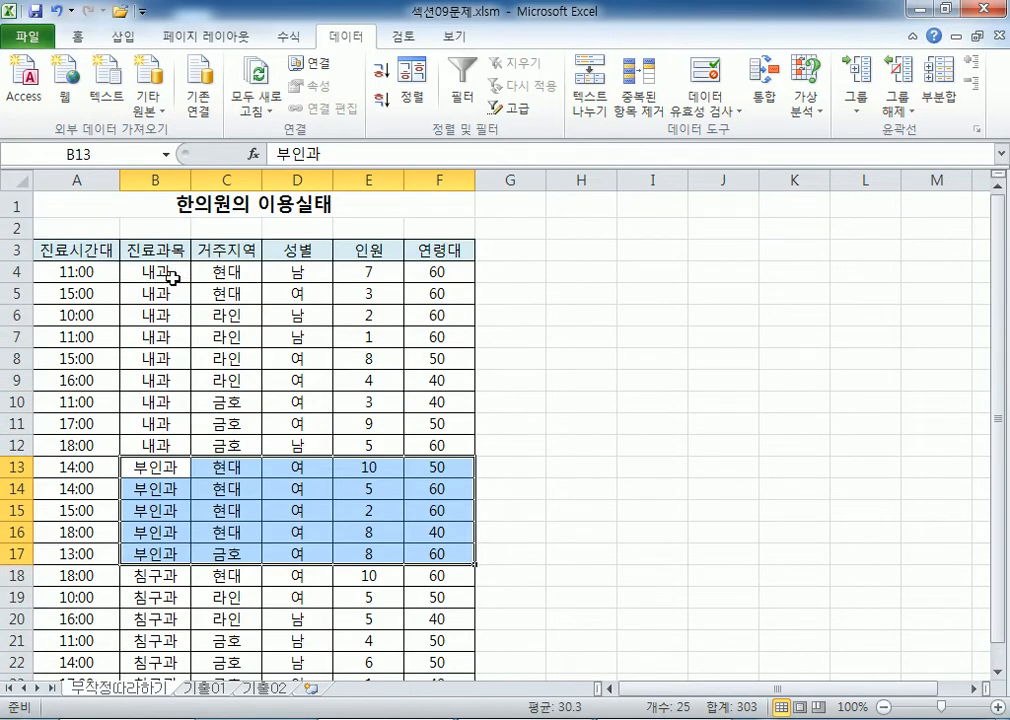
Examine how the 거주지역 entries are ordered within each 진료과목 group down to the table's end
scroll(240, 410, "down", 2)
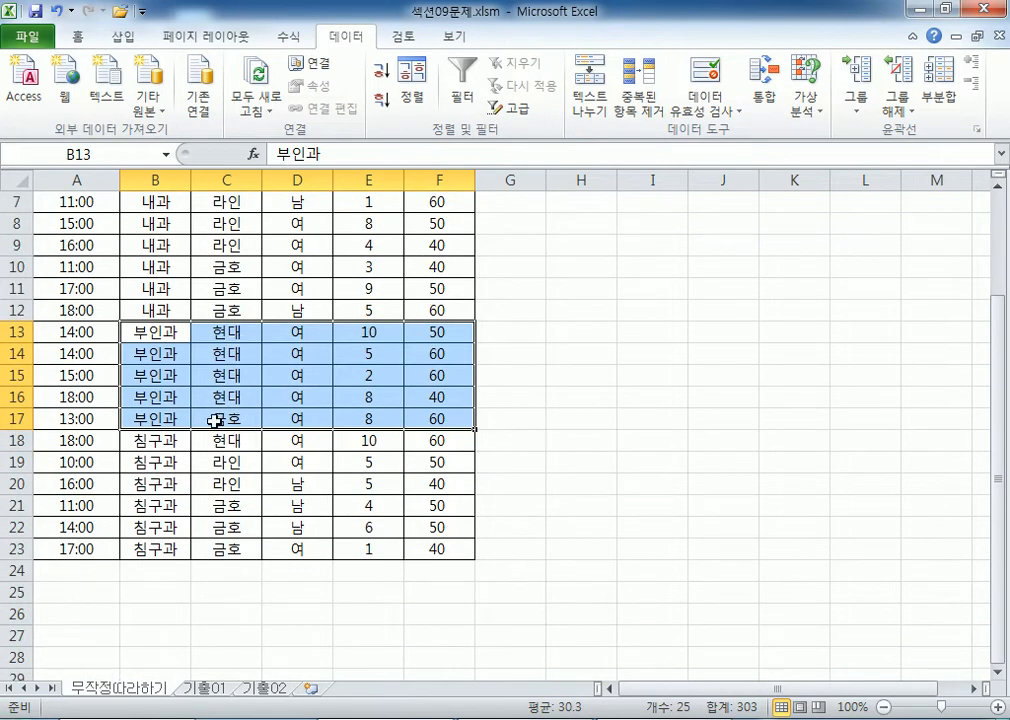
scroll(248, 408, "down", 1)
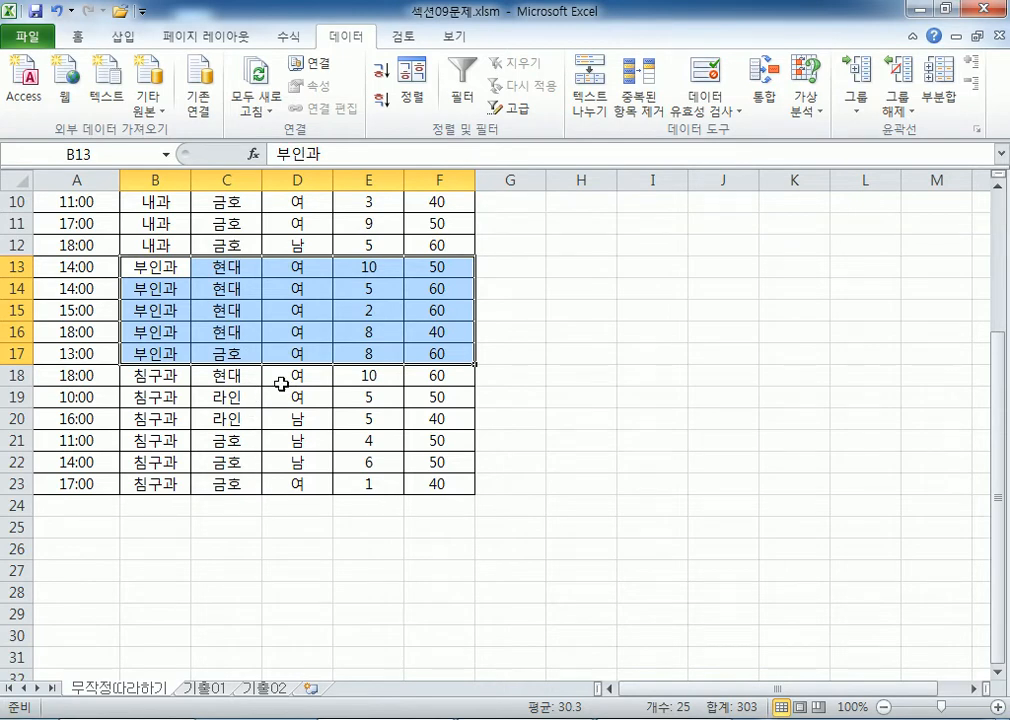
scroll(300, 370, "up", 2)
left_click(228, 316)
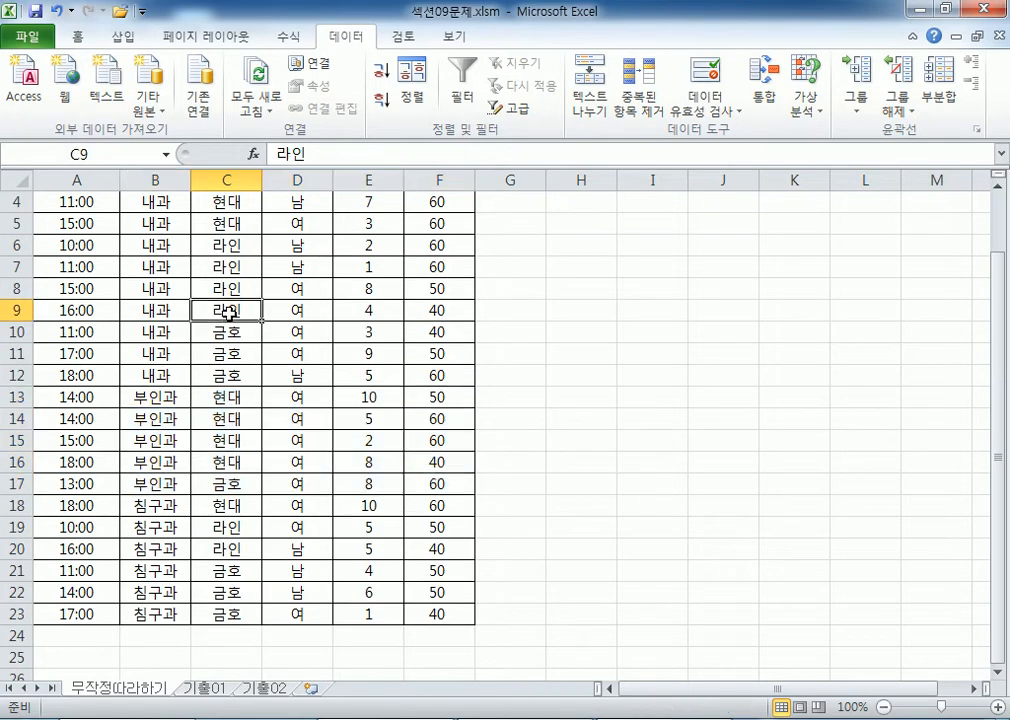
scroll(229, 323, "up", 1)
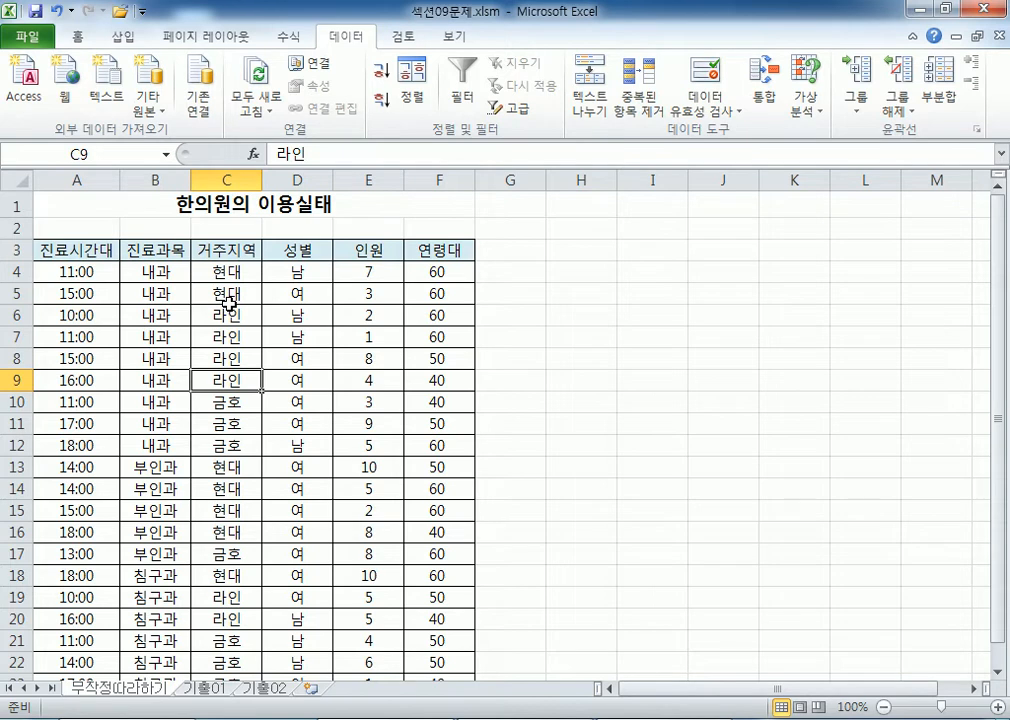
Review the two sort levels in the Sort settings and recheck the sorted table down to its last row
left_click(410, 106)
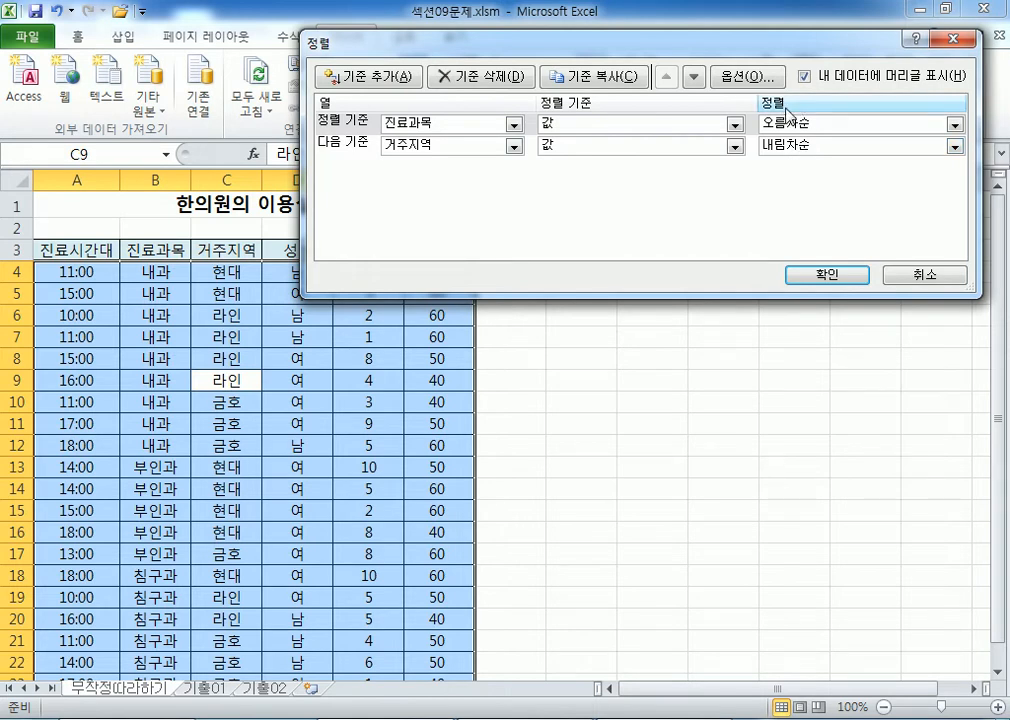
left_click(827, 274)
scroll(266, 287, "down", 4)
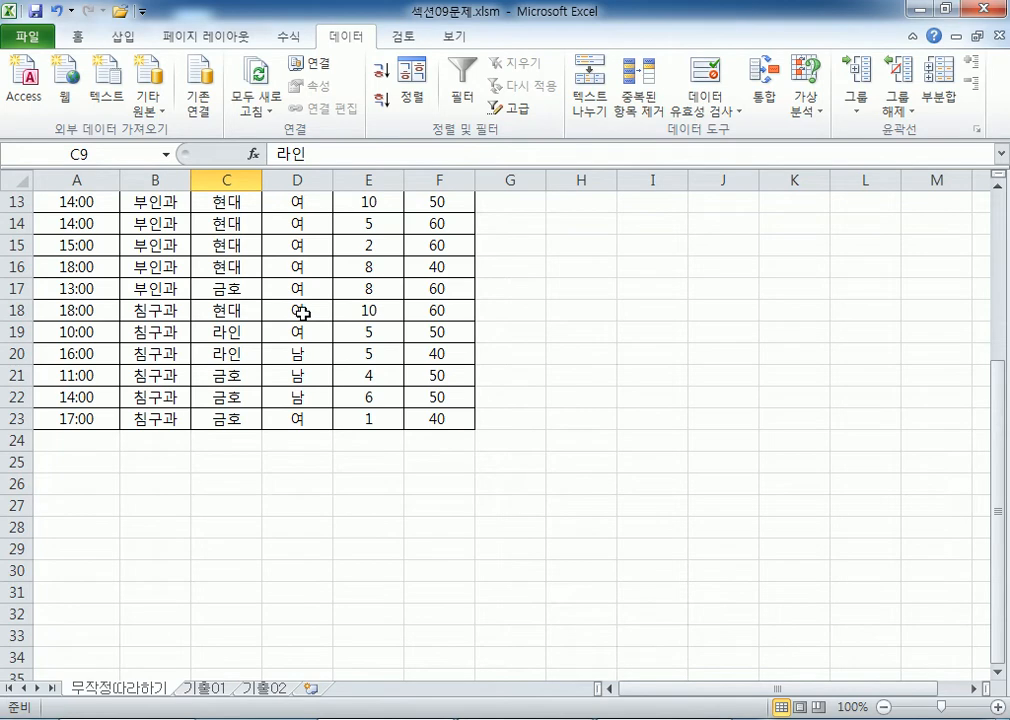
scroll(301, 313, "up", 4)
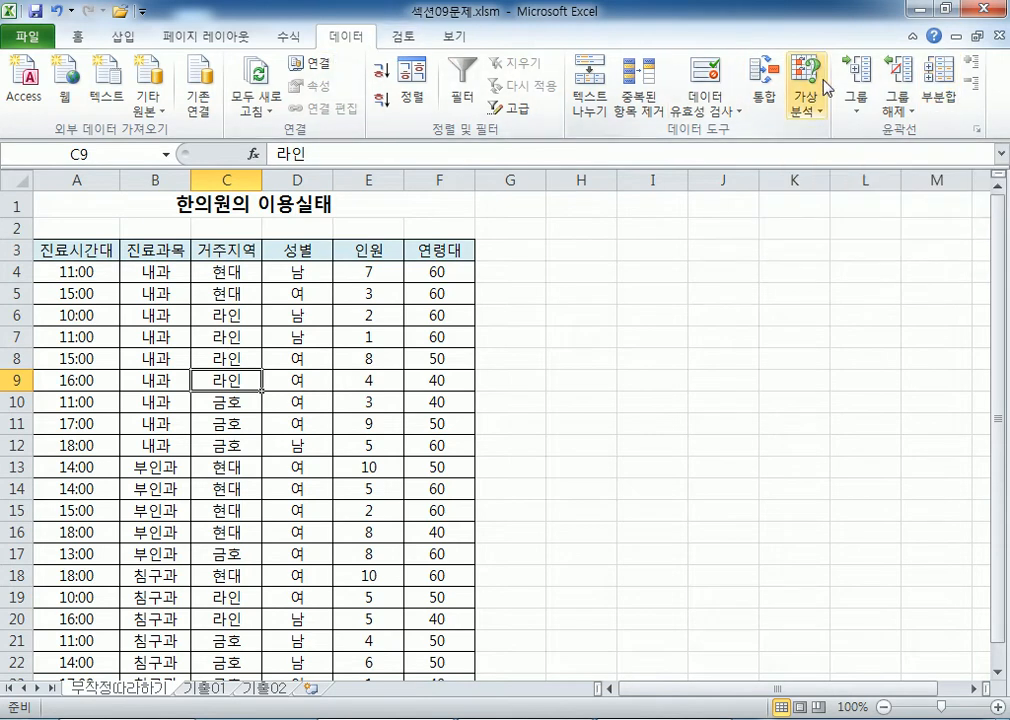
Start a Subtotal (부분합) on the 한의원의 이용실태 table with 진료과목 as the grouping field
left_click(947, 86)
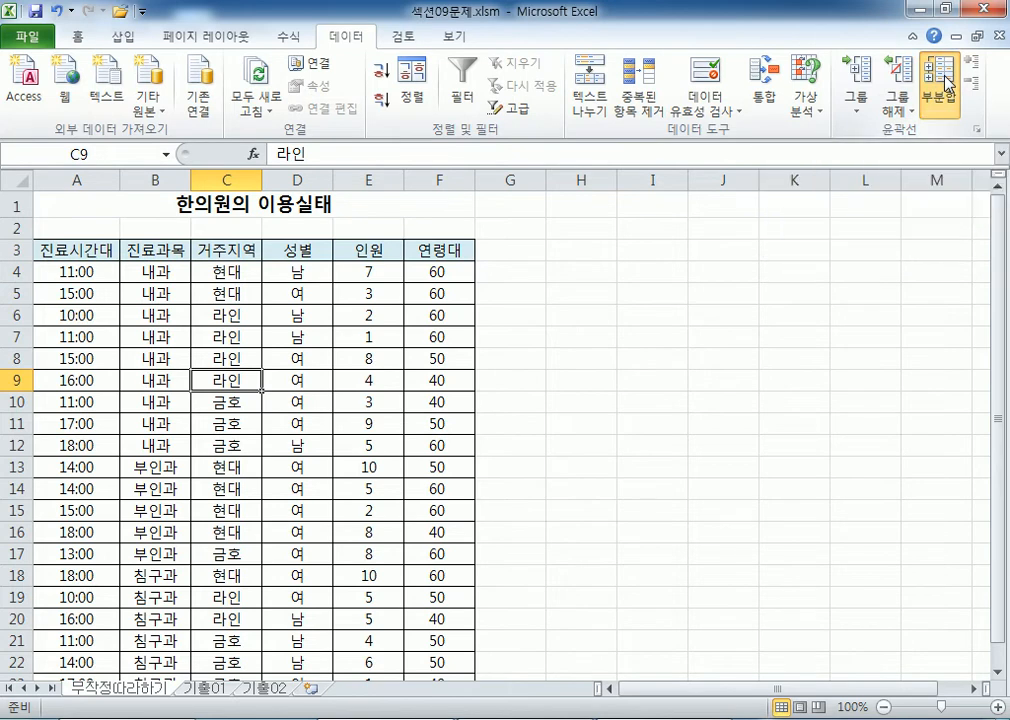
left_click_drag(642, 16, 460, 133)
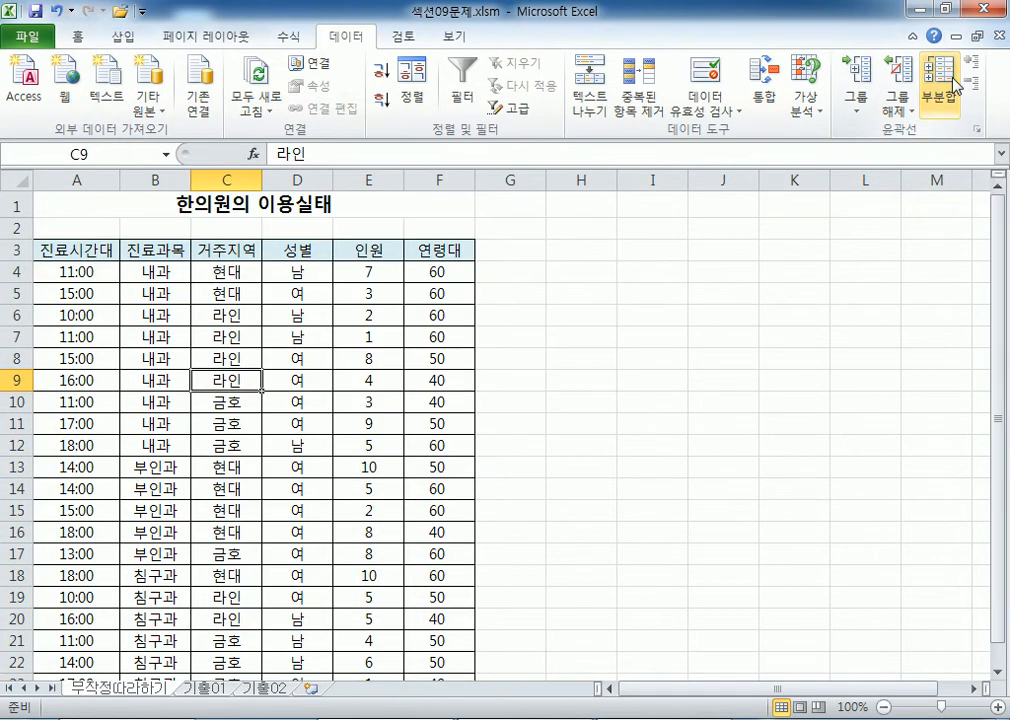
left_click(955, 85)
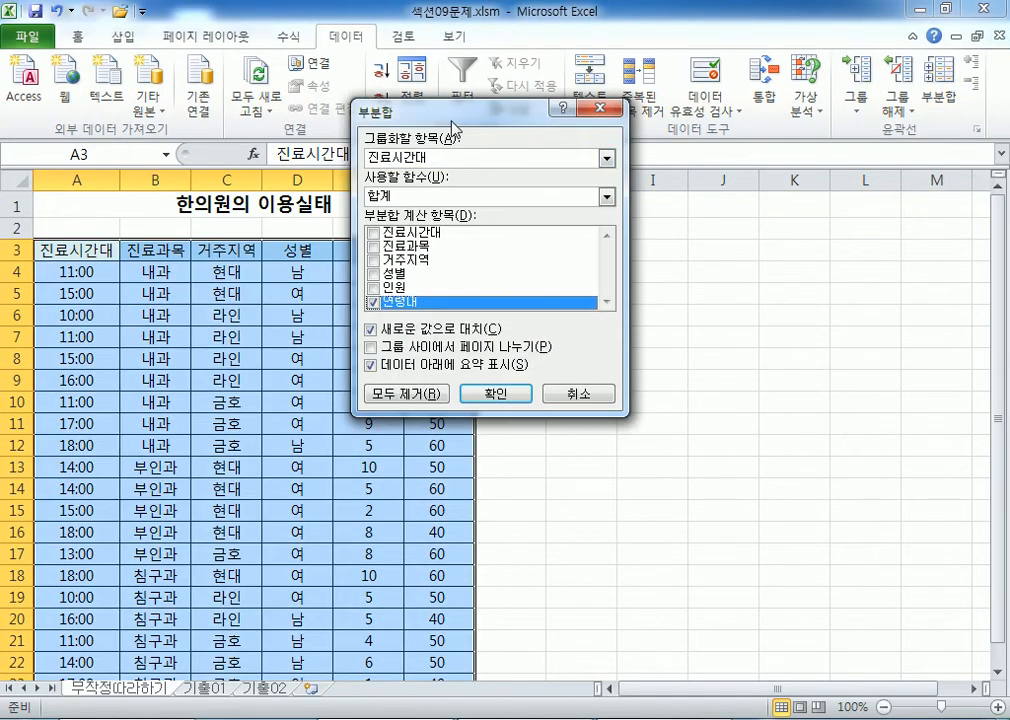
left_click_drag(452, 138, 444, 173)
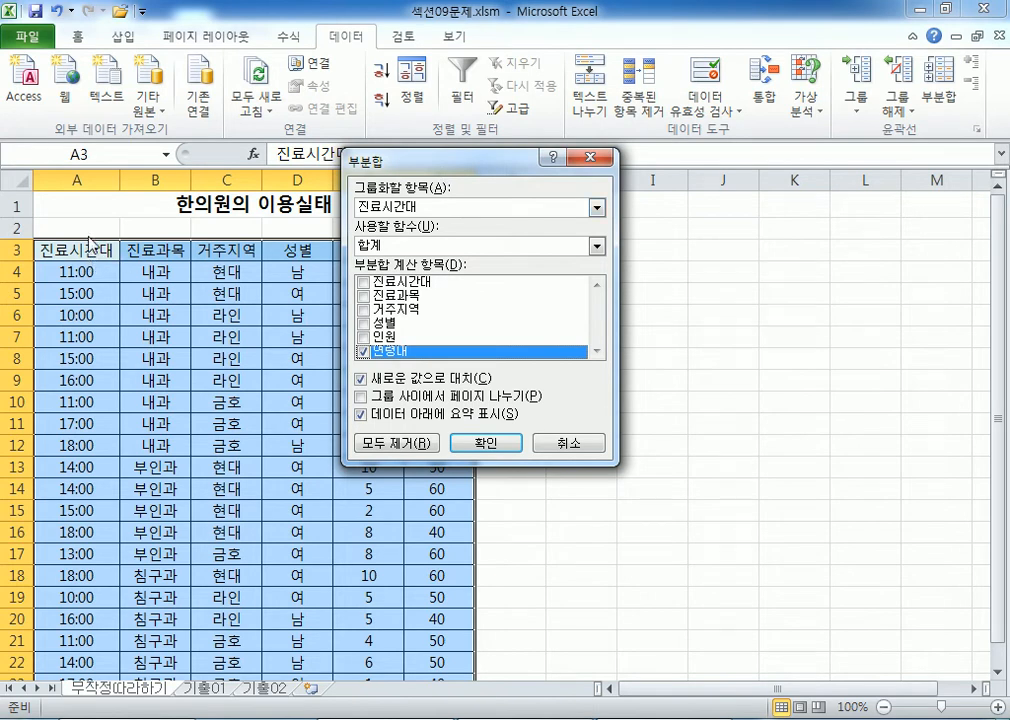
left_click_drag(415, 167, 572, 47)
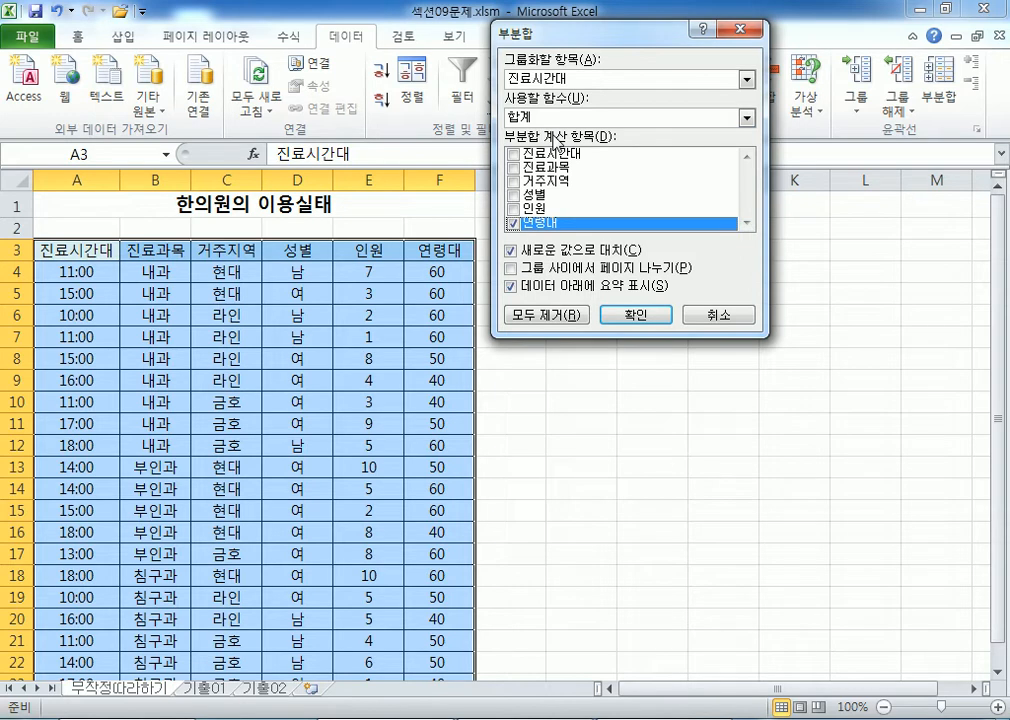
left_click(540, 80)
left_click(546, 107)
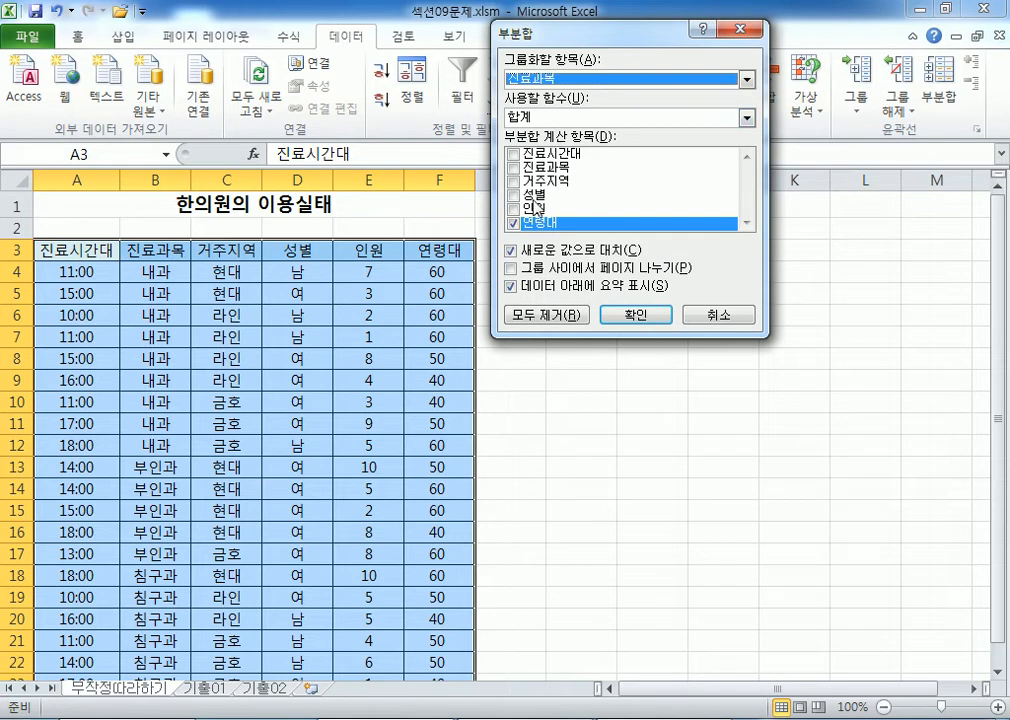
Insert subtotals using the 평균 function for both 인원 and 연령대
left_click(513, 209)
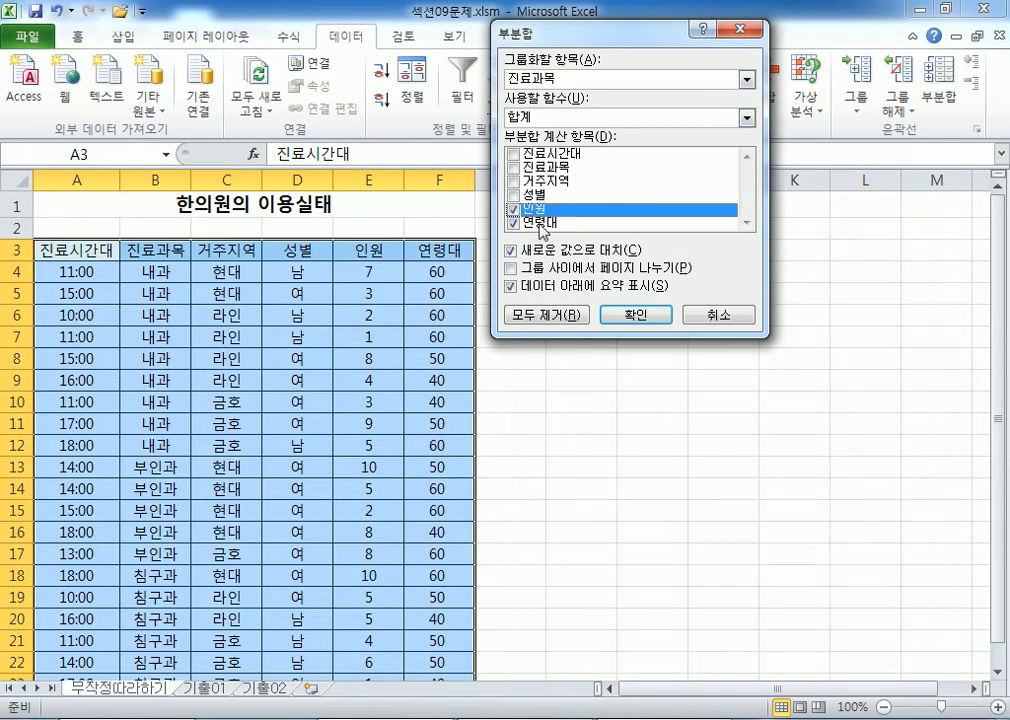
left_click(543, 224)
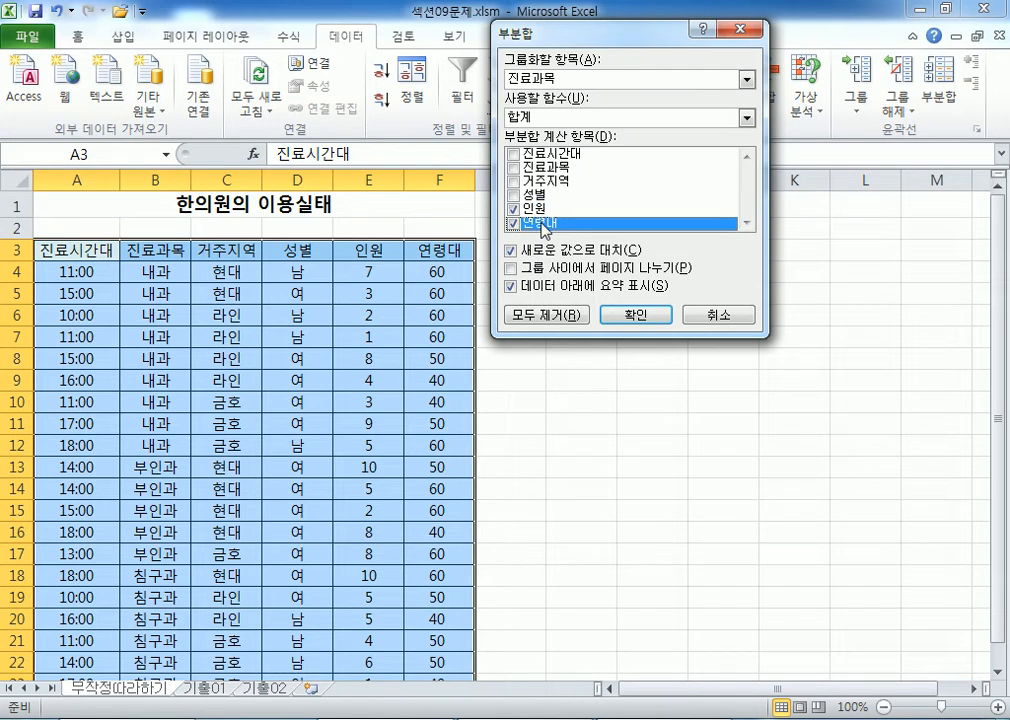
left_click(535, 119)
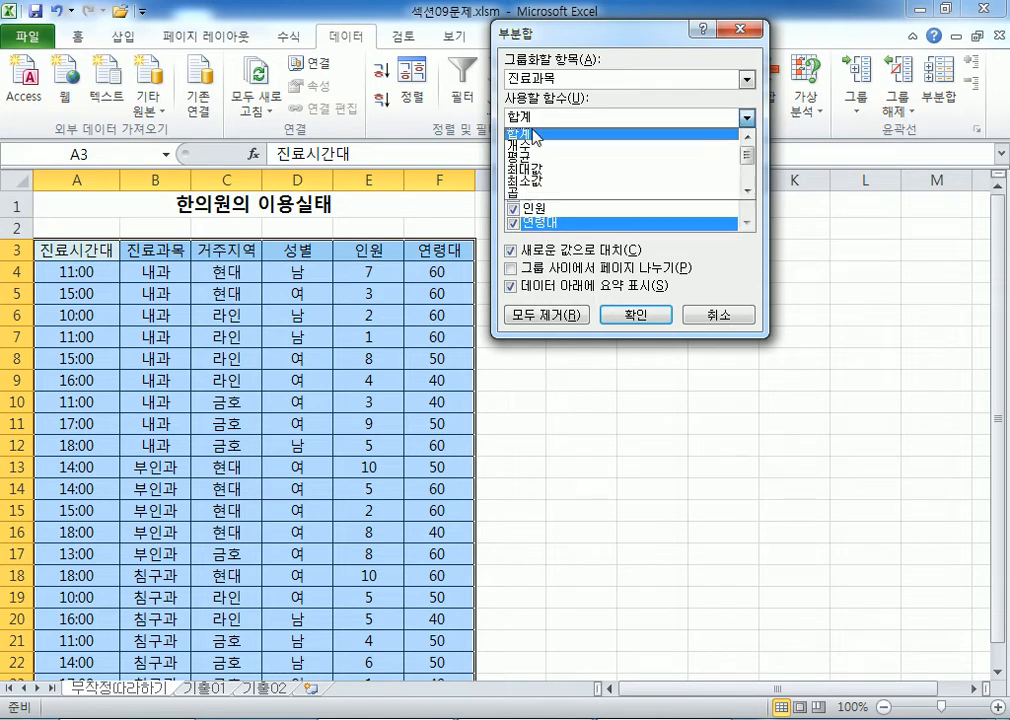
left_click(535, 156)
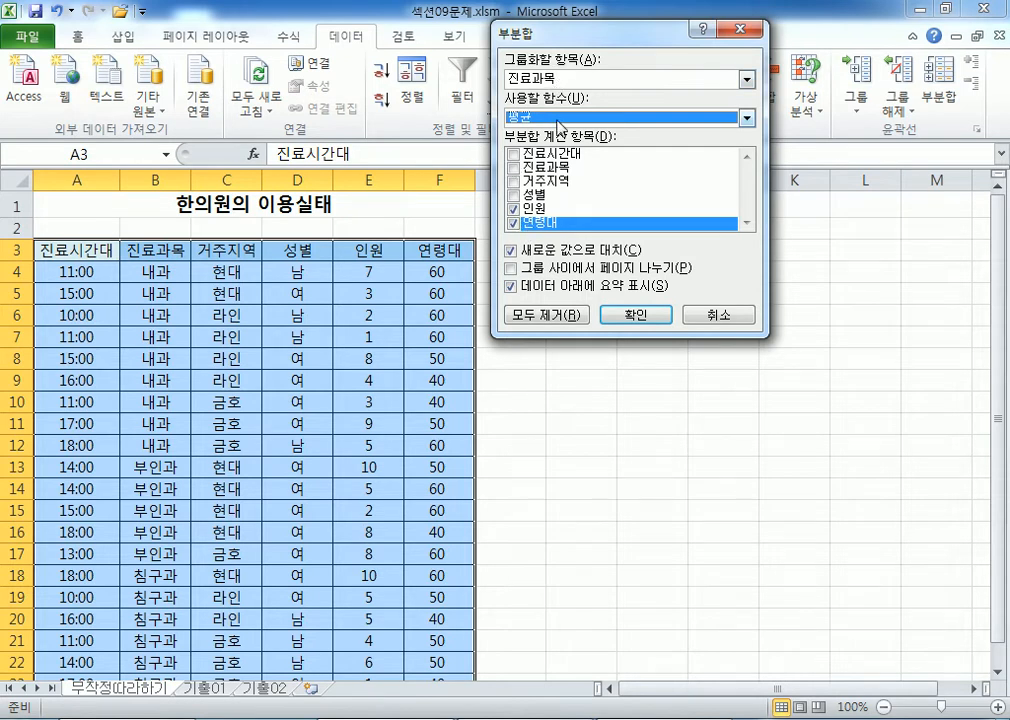
left_click(636, 316)
left_click(284, 380)
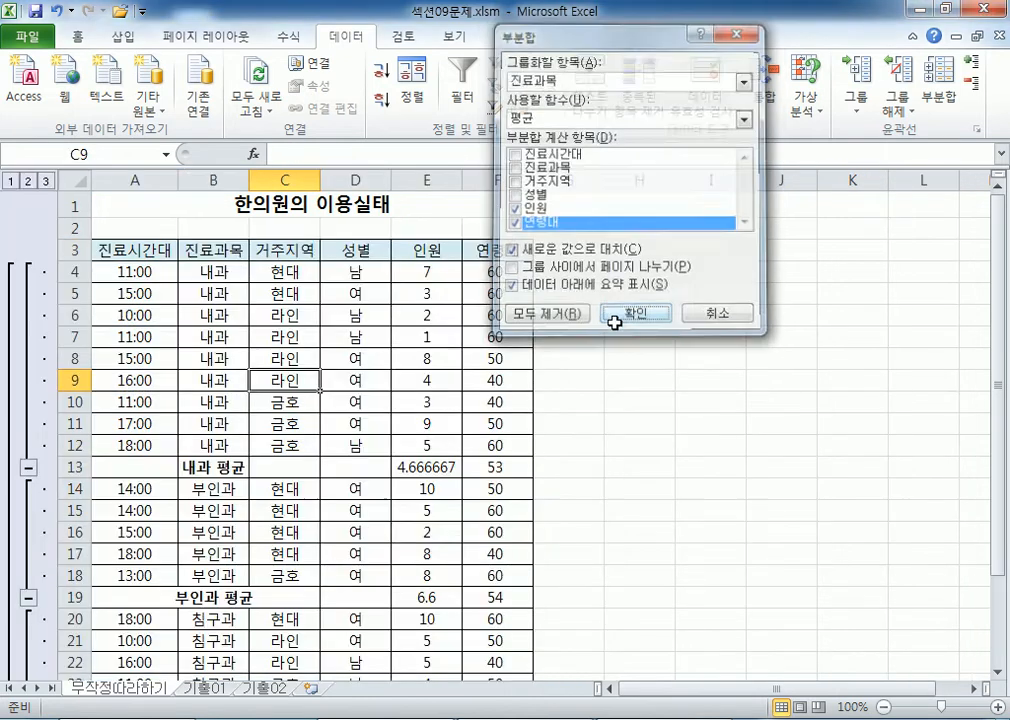
Examine the 인원 and 연령대 averages in the 내과, 부인과, 침구과 and 전체 평균 rows
scroll(305, 420, "down", 5)
scroll(304, 440, "up", 5)
scroll(301, 443, "down", 1)
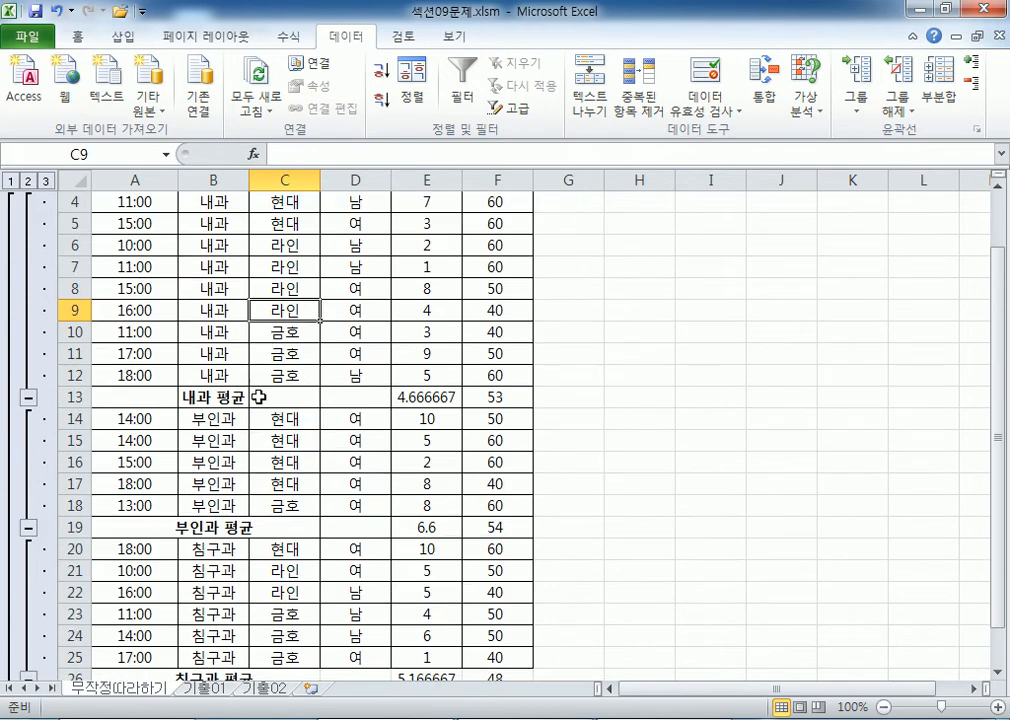
scroll(406, 390, "up", 1)
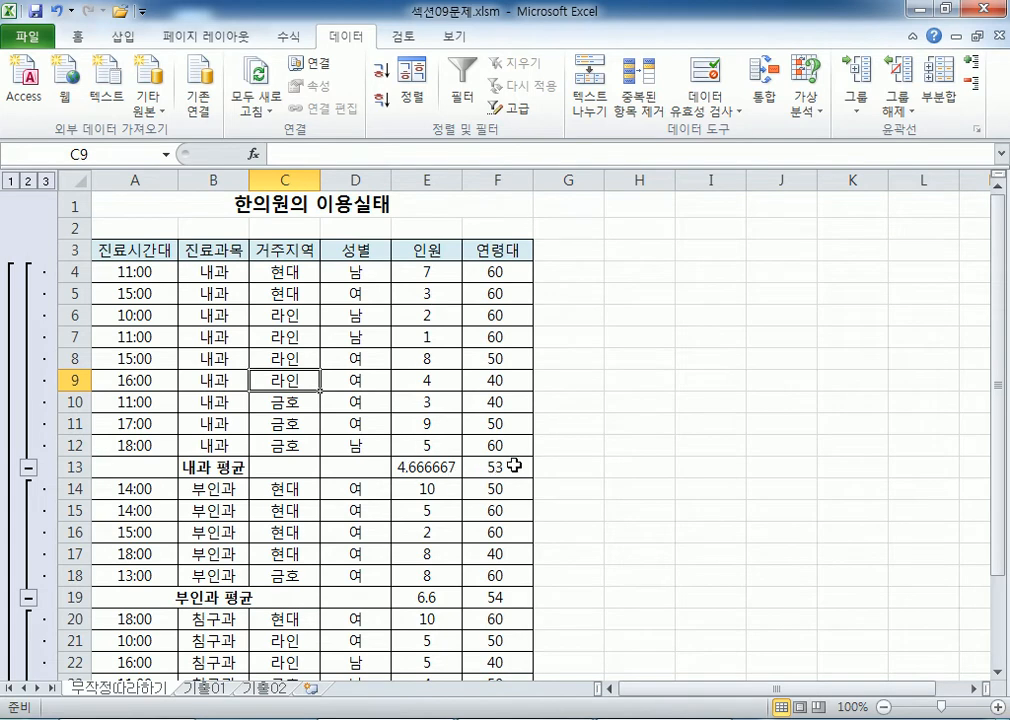
scroll(515, 464, "down", 1)
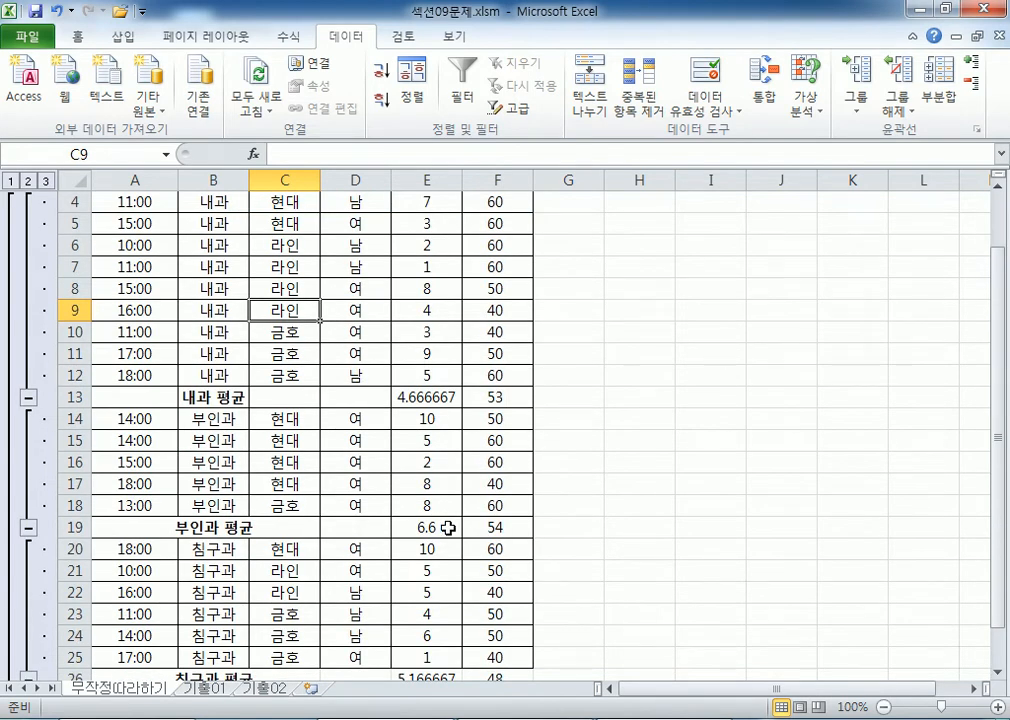
scroll(515, 528, "down", 1)
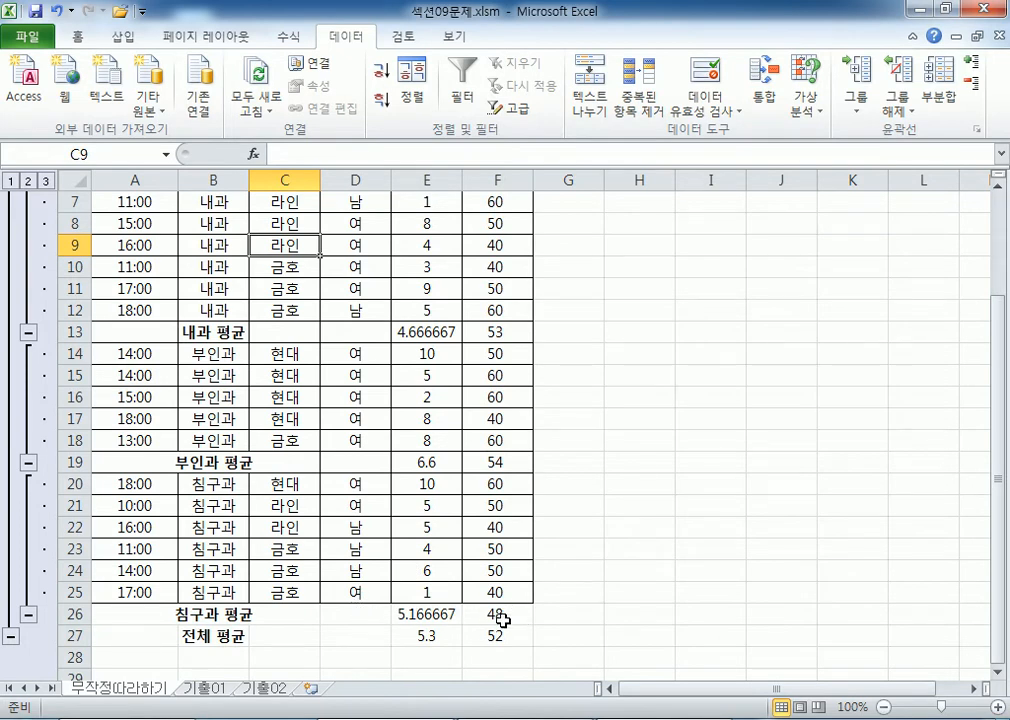
scroll(496, 615, "up", 2)
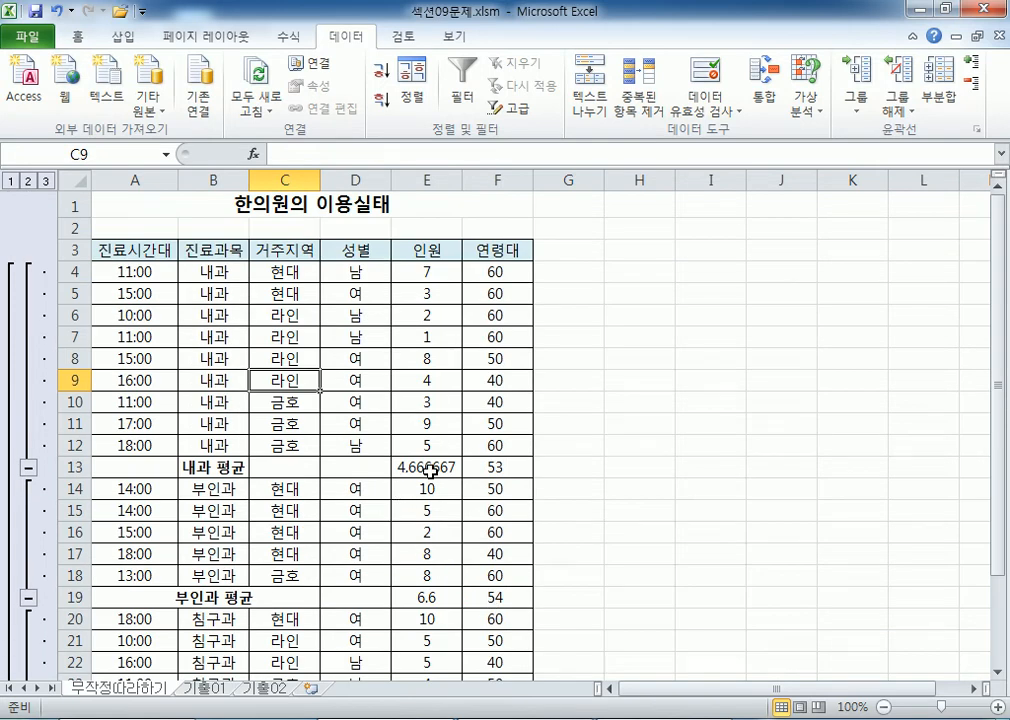
scroll(430, 550, "down", 2)
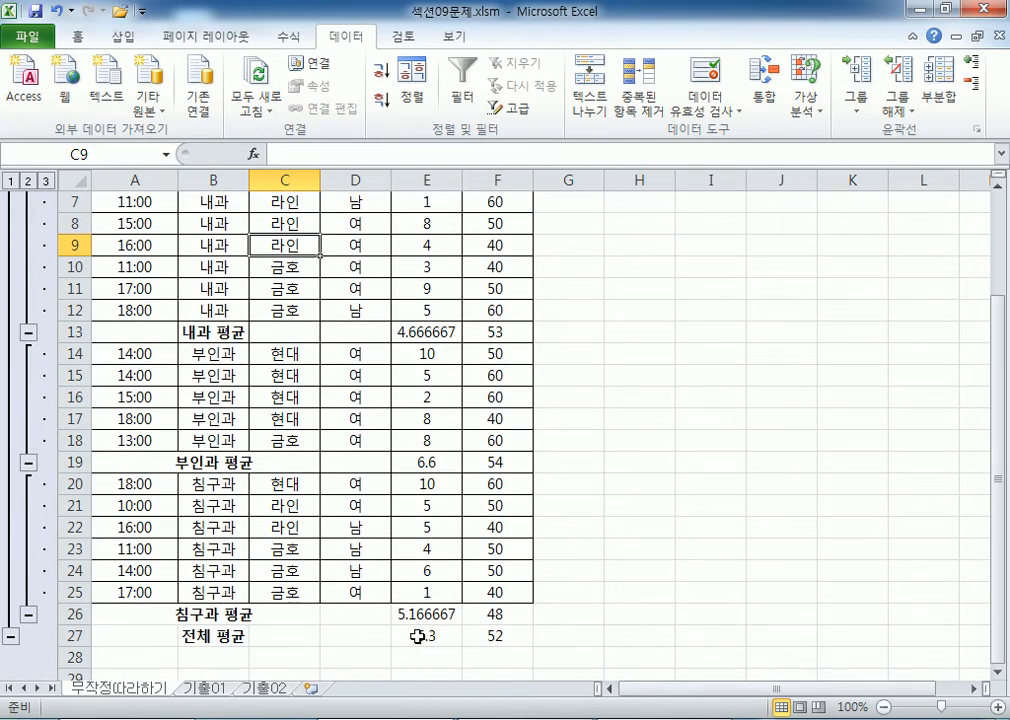
scroll(365, 615, "up", 2)
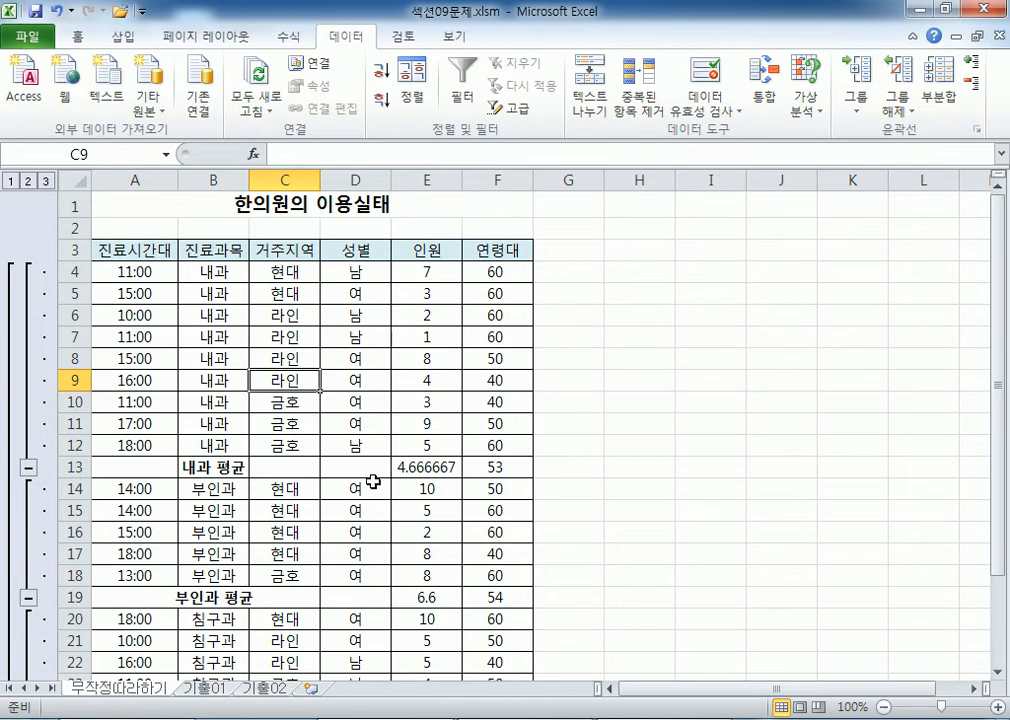
Start a second Subtotal grouped by 거주지역, with only 인원 as the calculated field
left_click(941, 80)
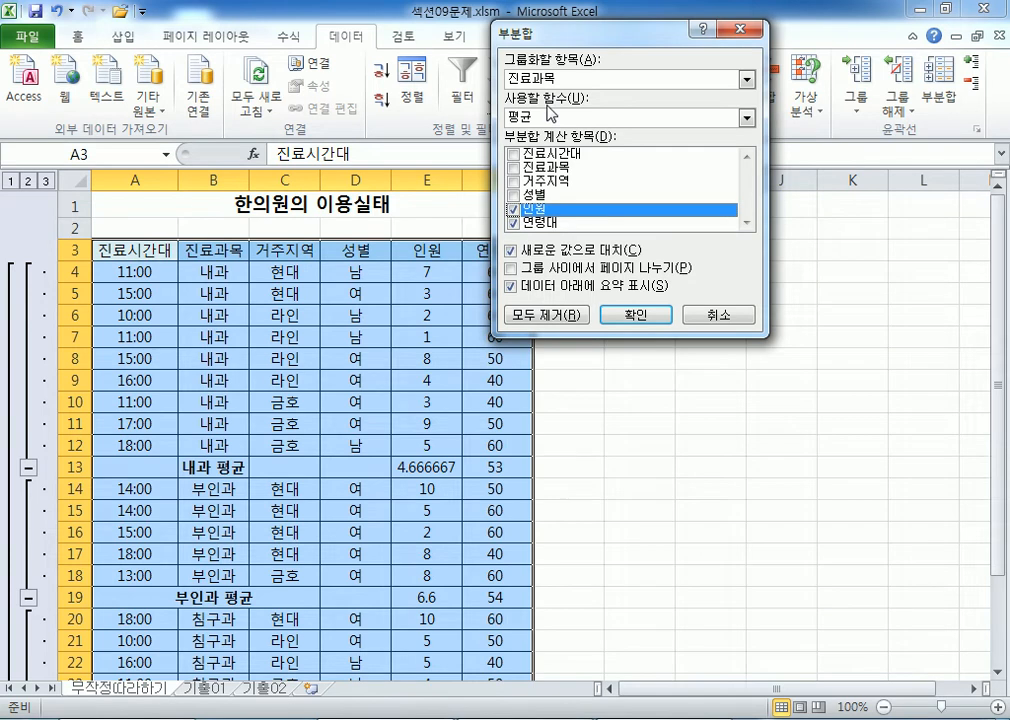
left_click(530, 78)
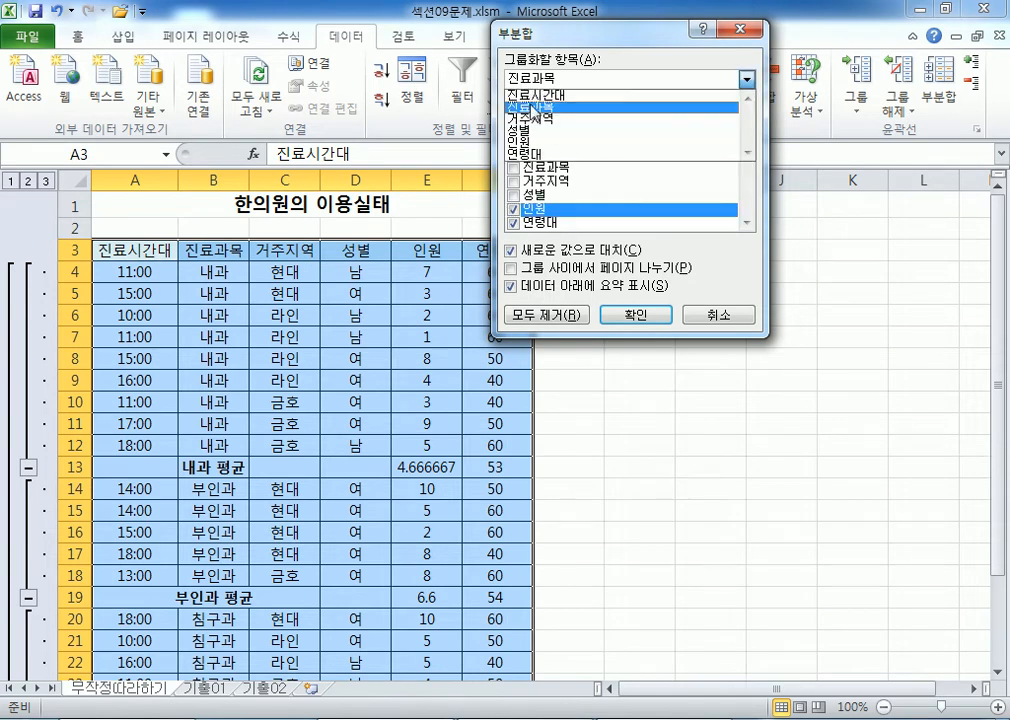
left_click(528, 118)
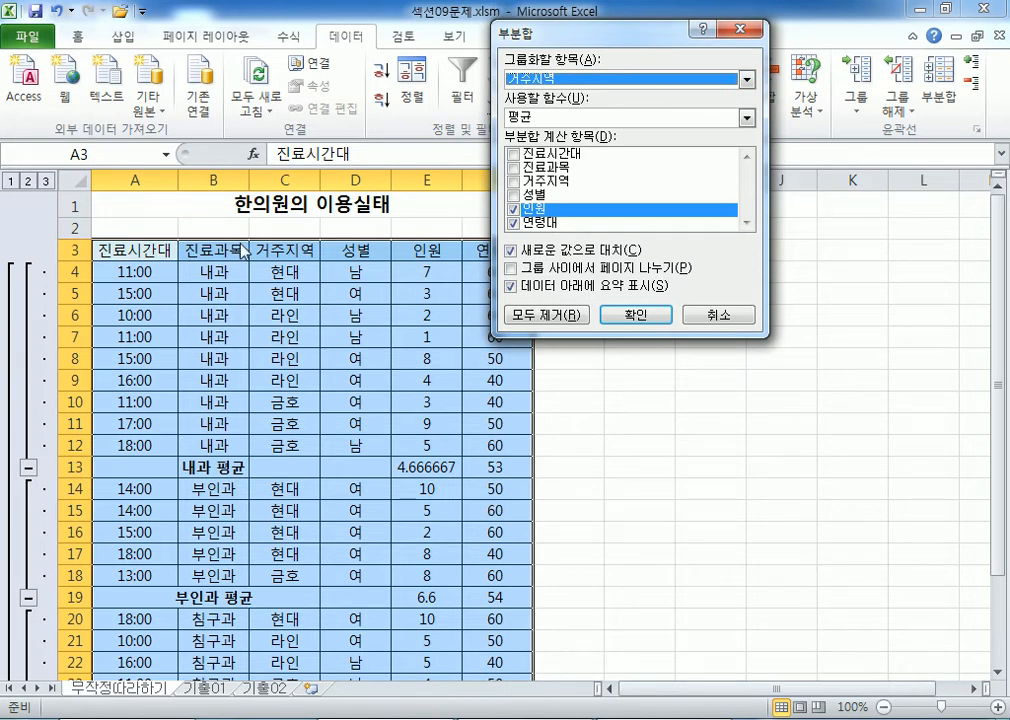
left_click(513, 224)
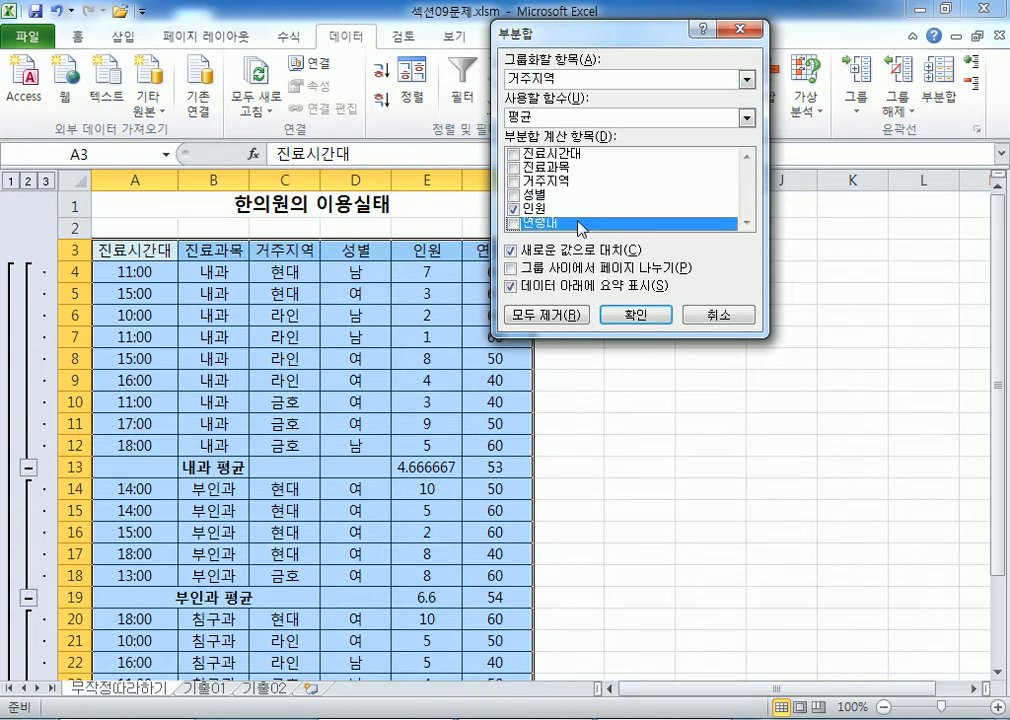
left_click(540, 210)
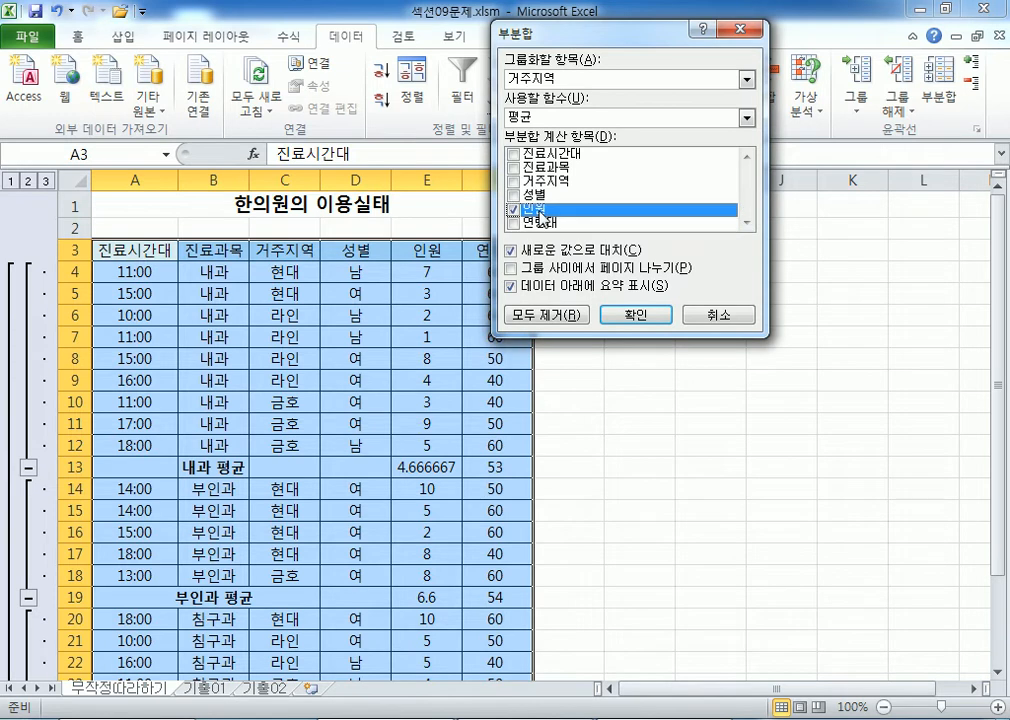
Set the subtotal function to 최소값, turn off 새로운 값으로 대치 to keep the existing averages, and insert the nested subtotals
left_click(530, 118)
left_click(530, 183)
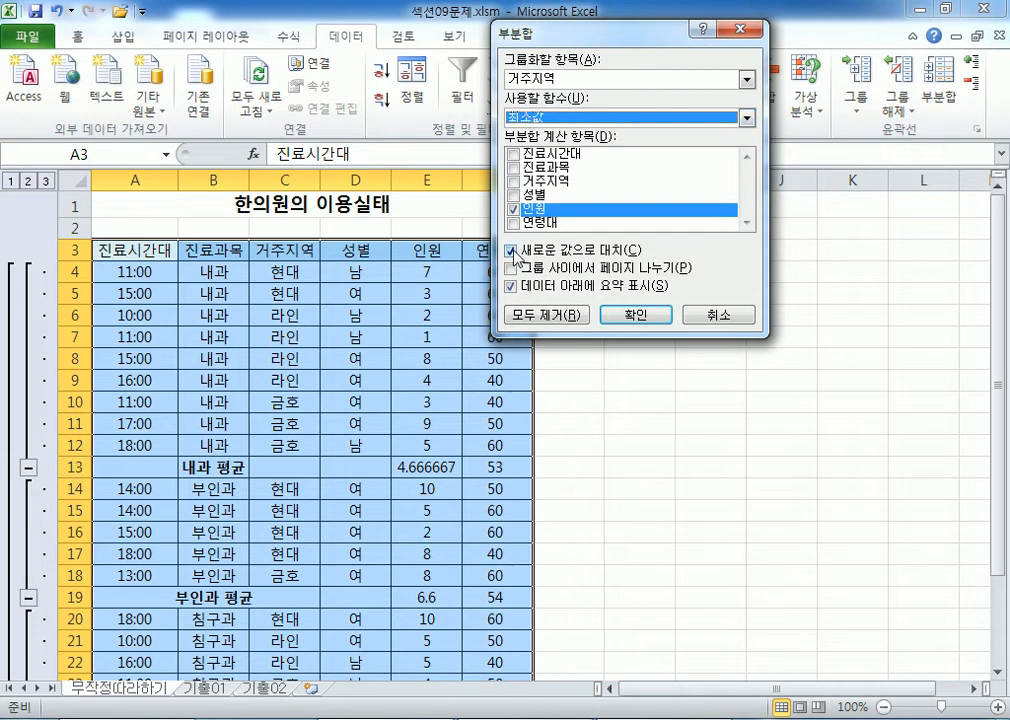
left_click(512, 251)
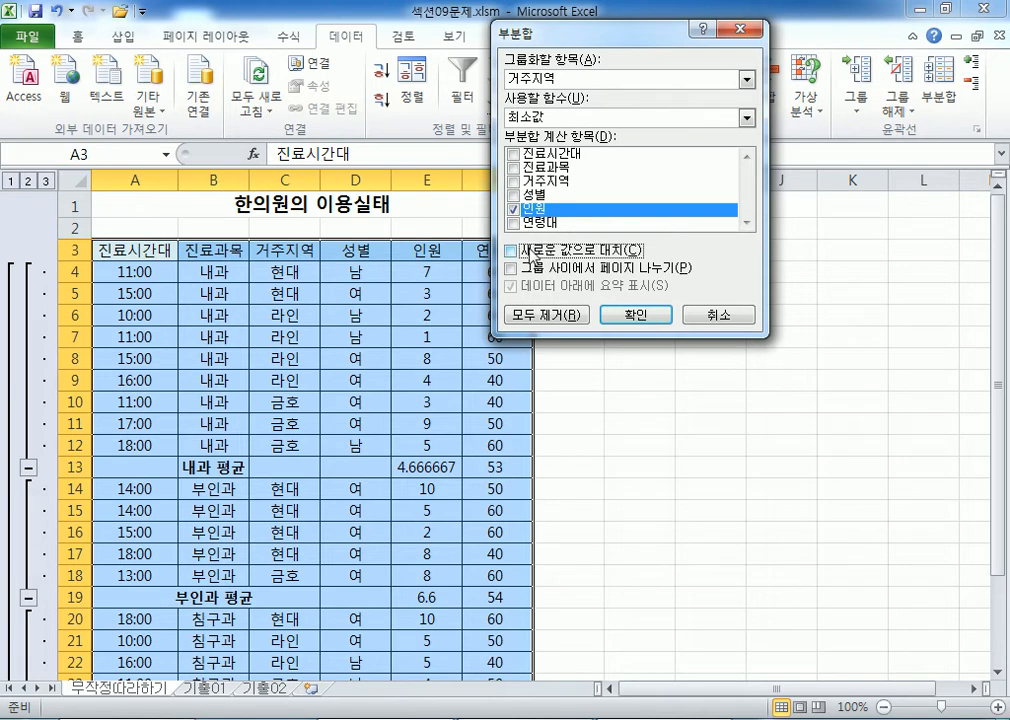
left_click(646, 318)
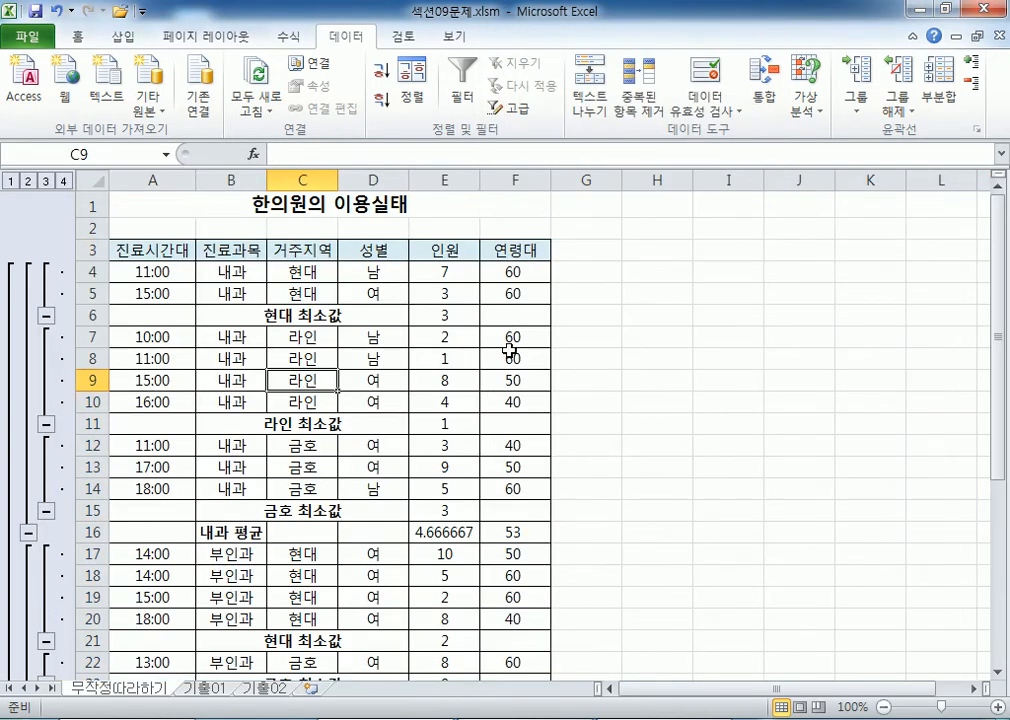
Reduce the 인원 average in the 내과 평균 row to two decimal places
scroll(328, 379, "down", 2)
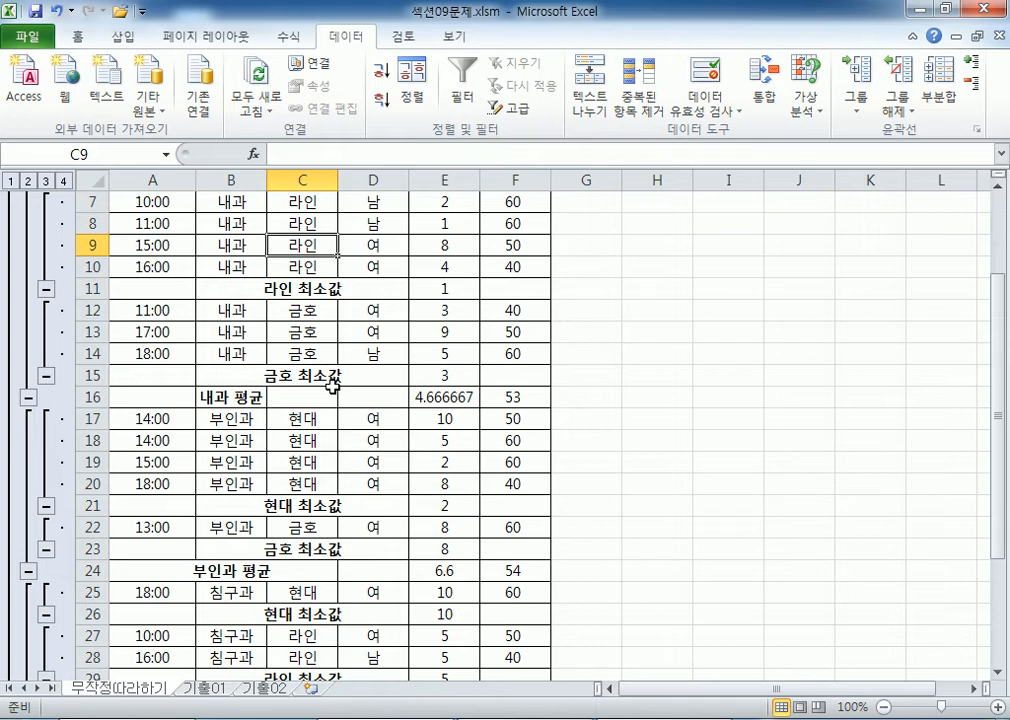
scroll(333, 382, "down", 1)
left_click(411, 332)
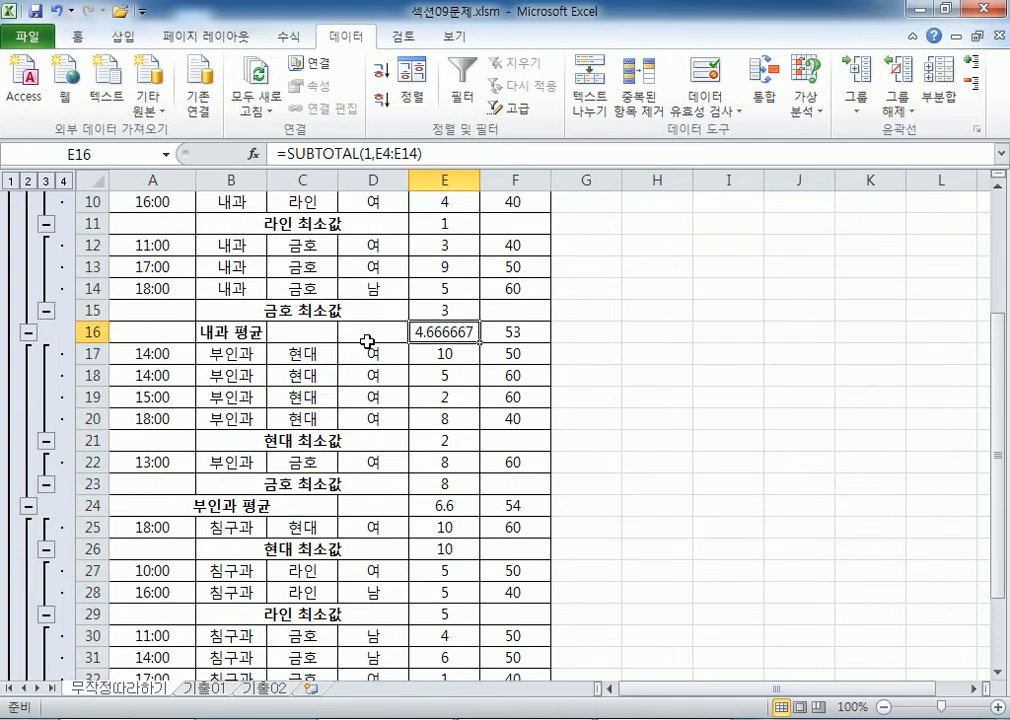
scroll(360, 340, "up", 3)
scroll(339, 345, "down", 3)
left_click(86, 37)
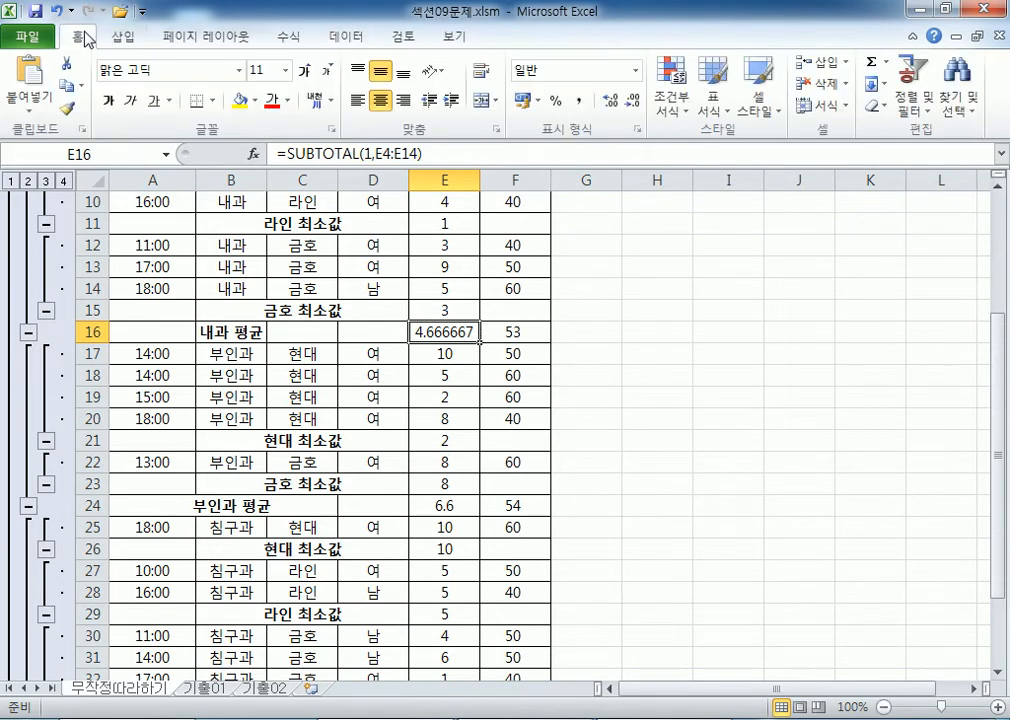
left_click(633, 102)
left_click(633, 102)
left_click(633, 102)
left_click(633, 102)
Show the 인원 average in the 부인과 평균 row with two decimal places
left_click(446, 505)
scroll(497, 364, "down", 1)
scroll(497, 364, "down", 1)
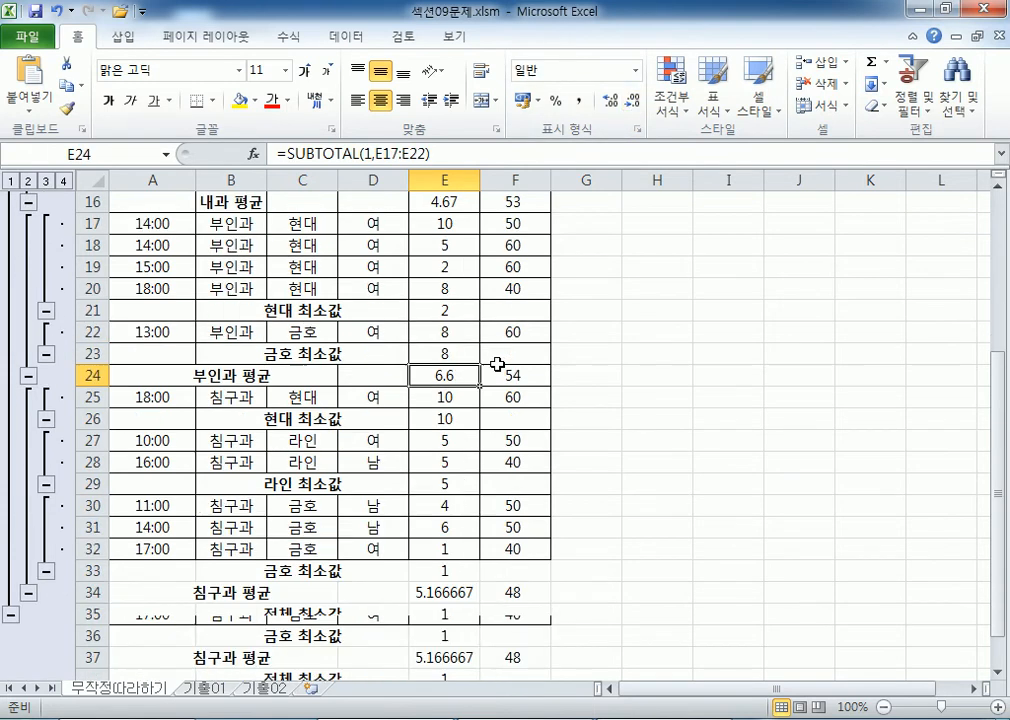
left_click(613, 101)
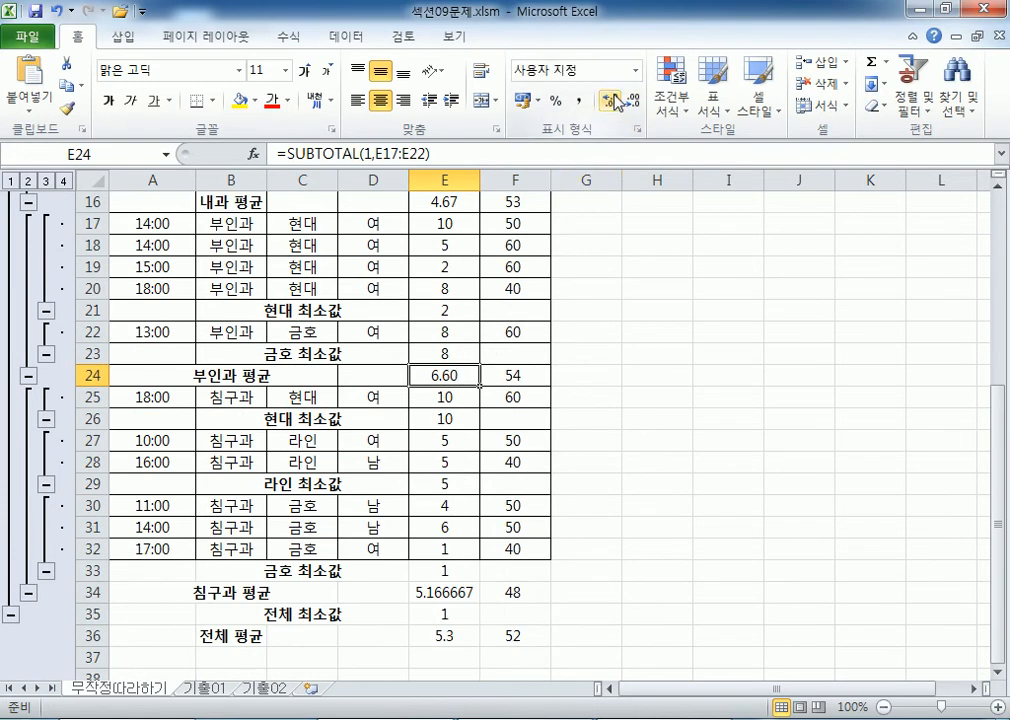
Format the 인원 averages in the 침구과 평균 and 전체 평균 rows with two decimal places
left_click(432, 590)
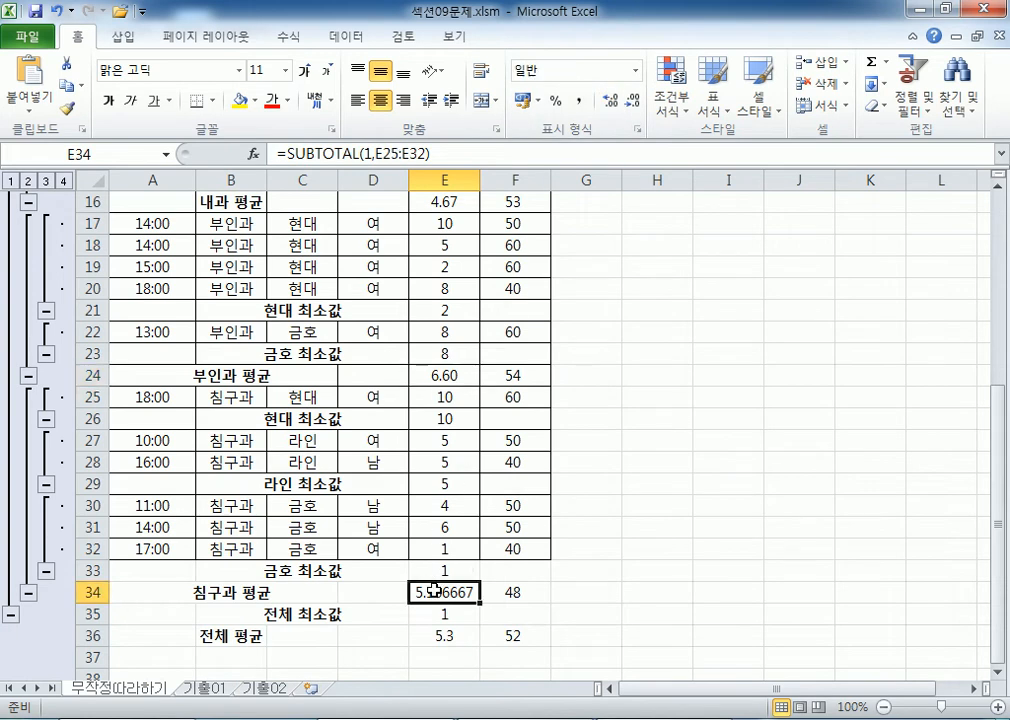
left_click(633, 102)
left_click(633, 102)
left_click(633, 102)
left_click(633, 102)
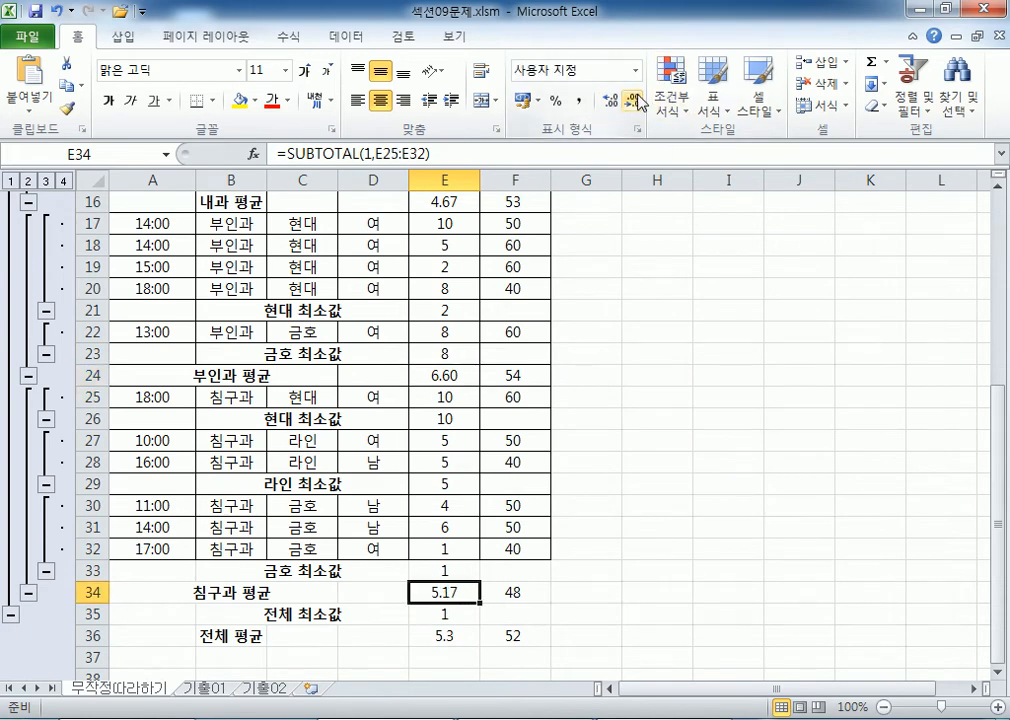
left_click(435, 636)
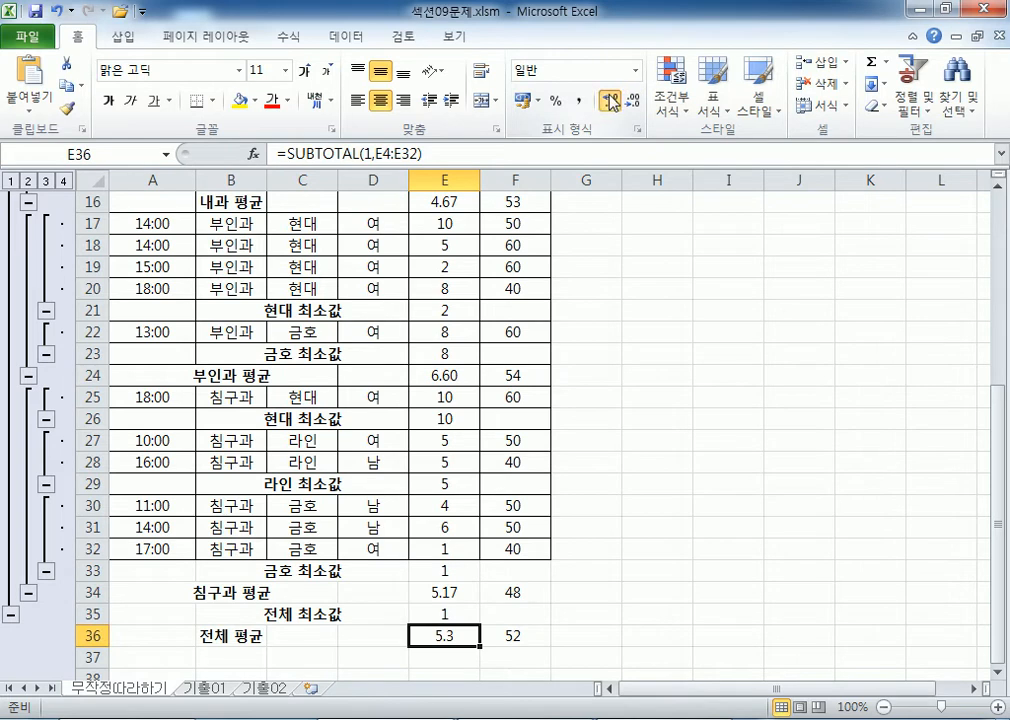
left_click(609, 100)
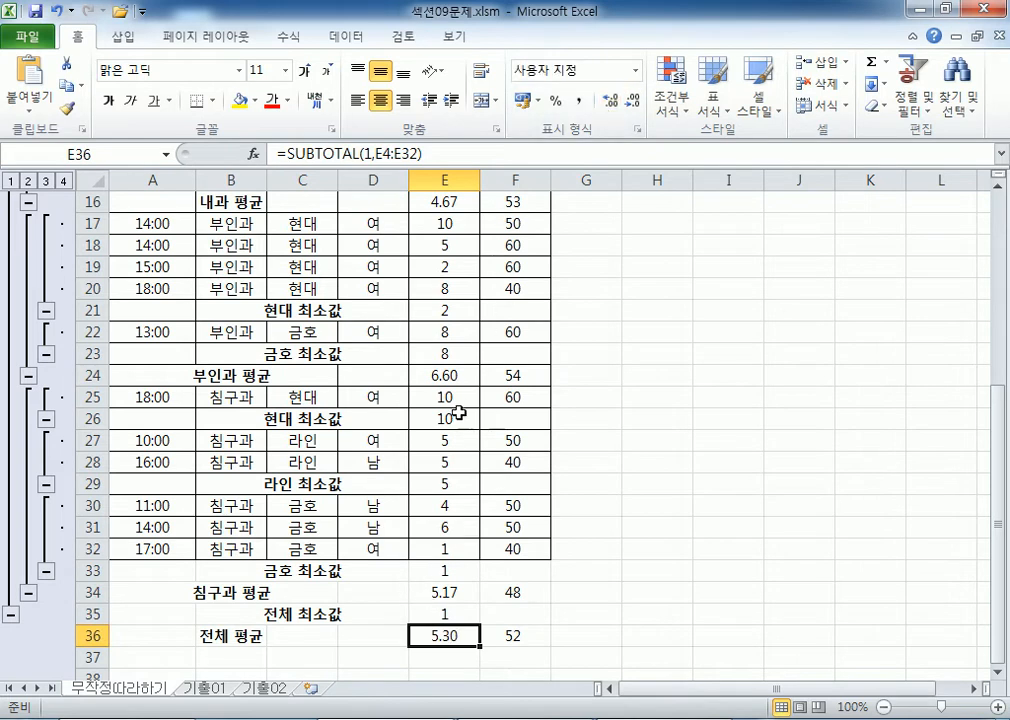
Widen the 거주지역 column so the 최소값 labels fit, and undo the width change
scroll(466, 377, "up", 3)
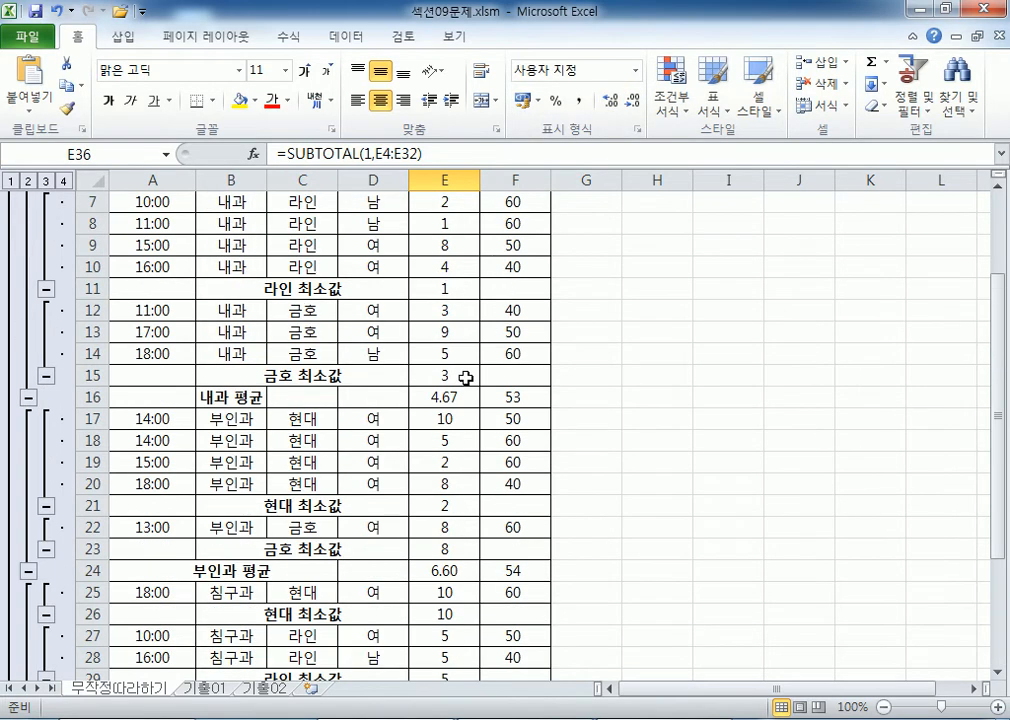
scroll(466, 377, "up", 1)
scroll(458, 354, "up", 1)
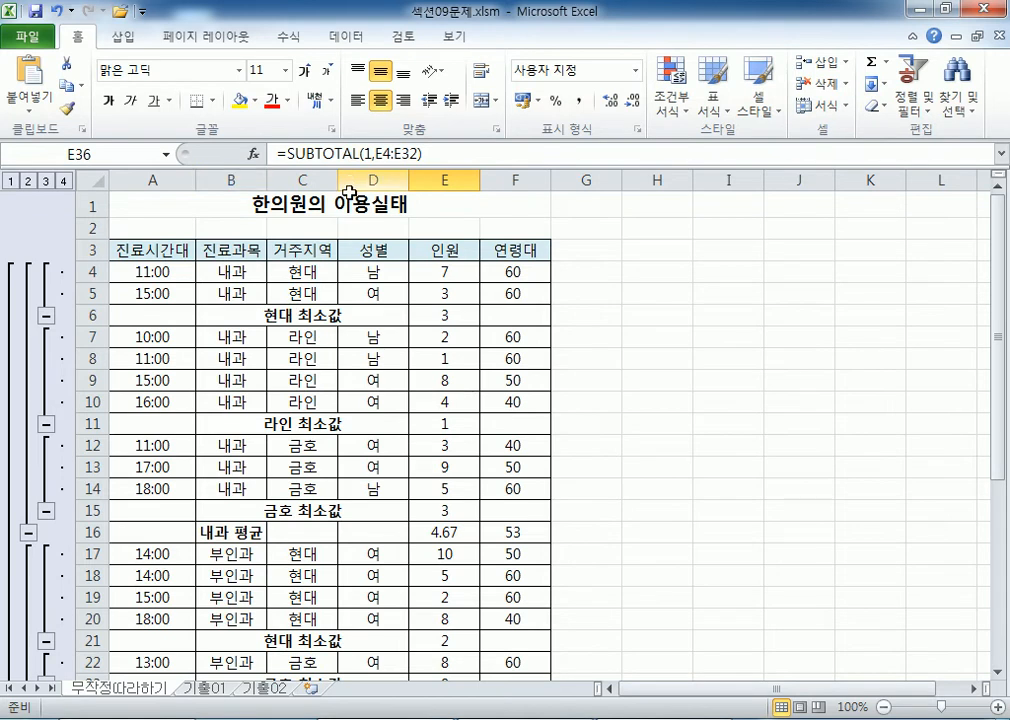
scroll(338, 259, "down", 5)
left_click(305, 420)
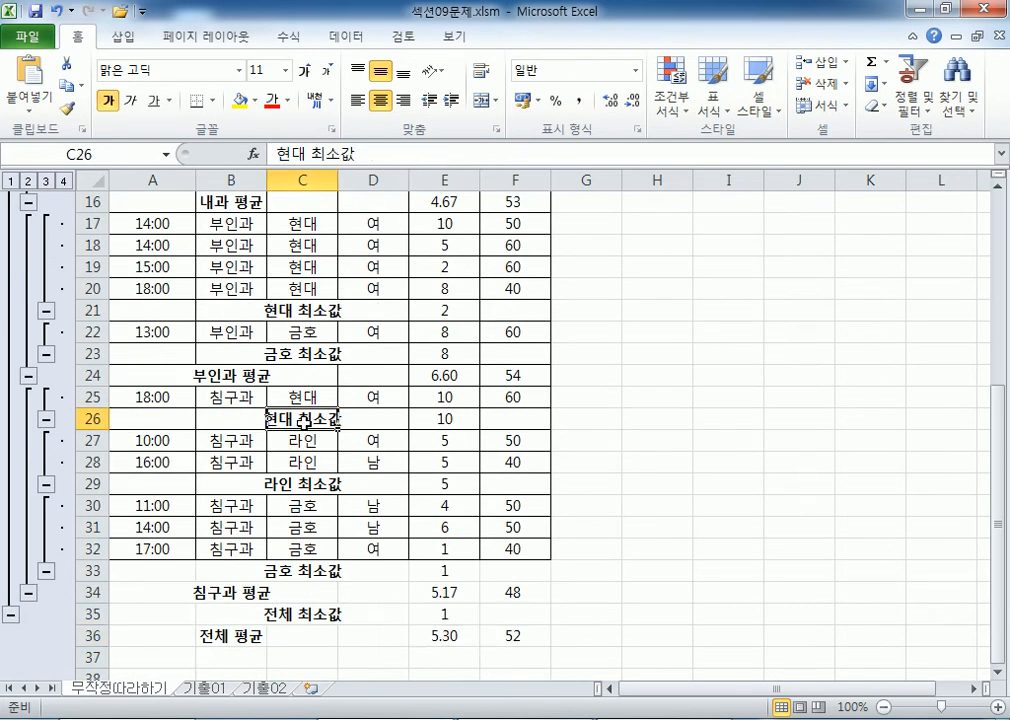
left_click(403, 420)
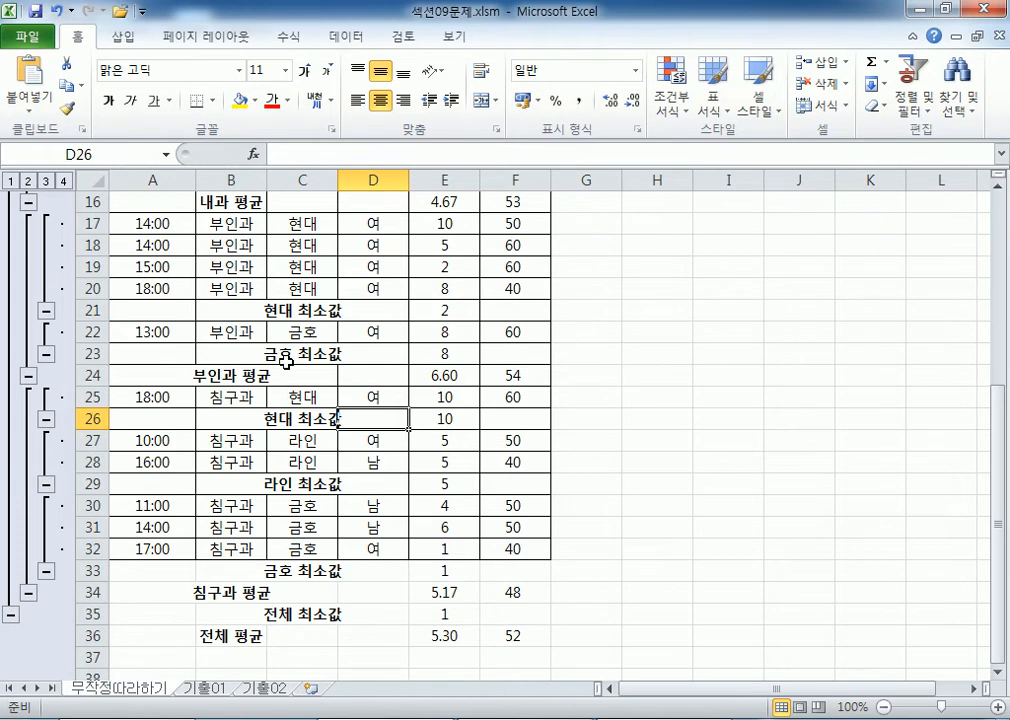
scroll(300, 385, "up", 5)
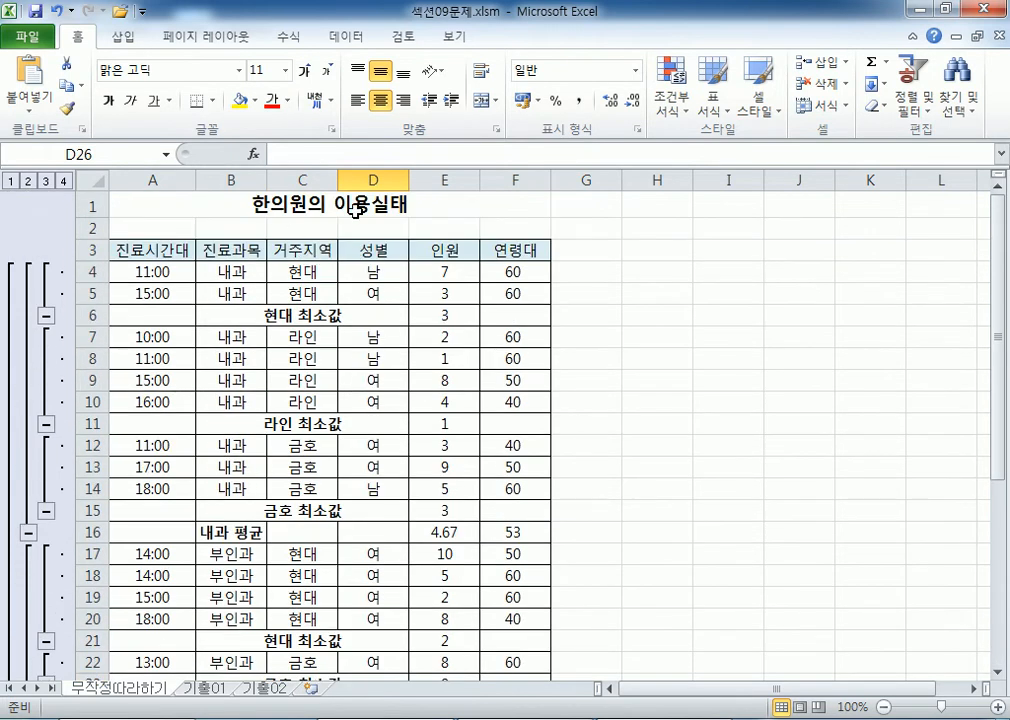
left_click_drag(337, 180, 360, 180)
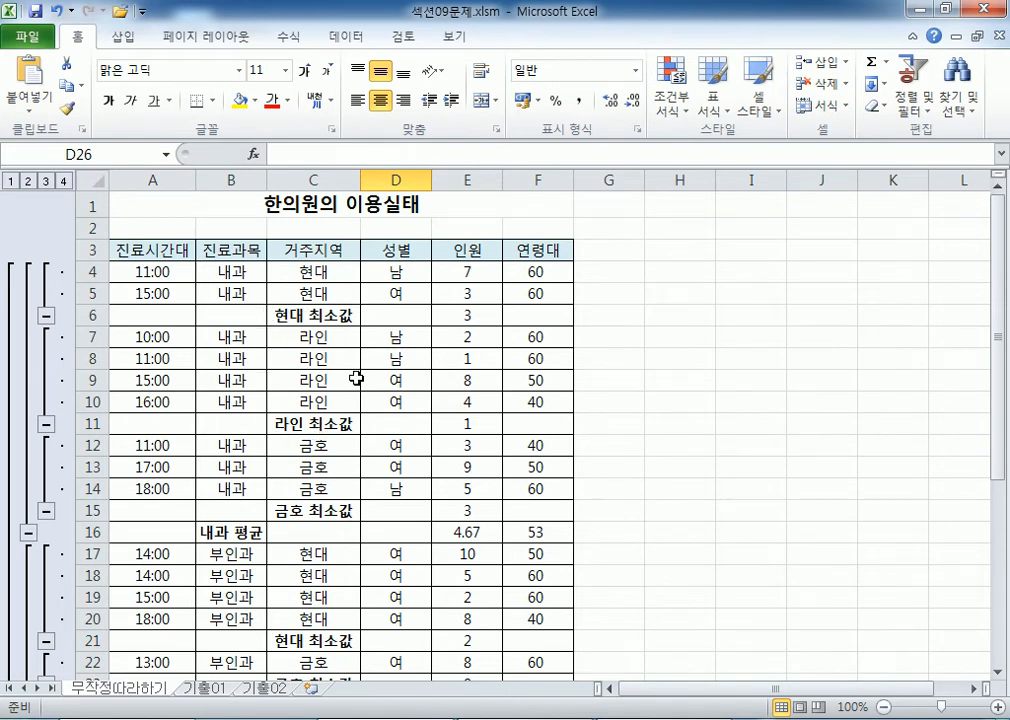
left_click(57, 11)
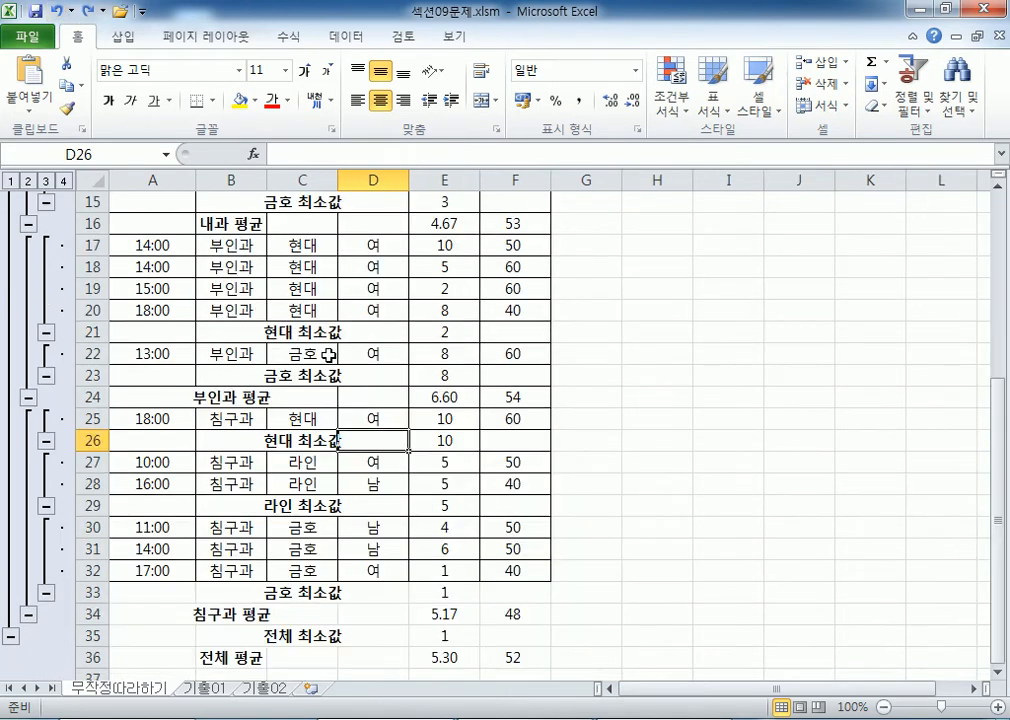
Autofit the 거주지역 column to its contents, and undo the width change
scroll(313, 356, "up", 3)
scroll(305, 318, "up", 2)
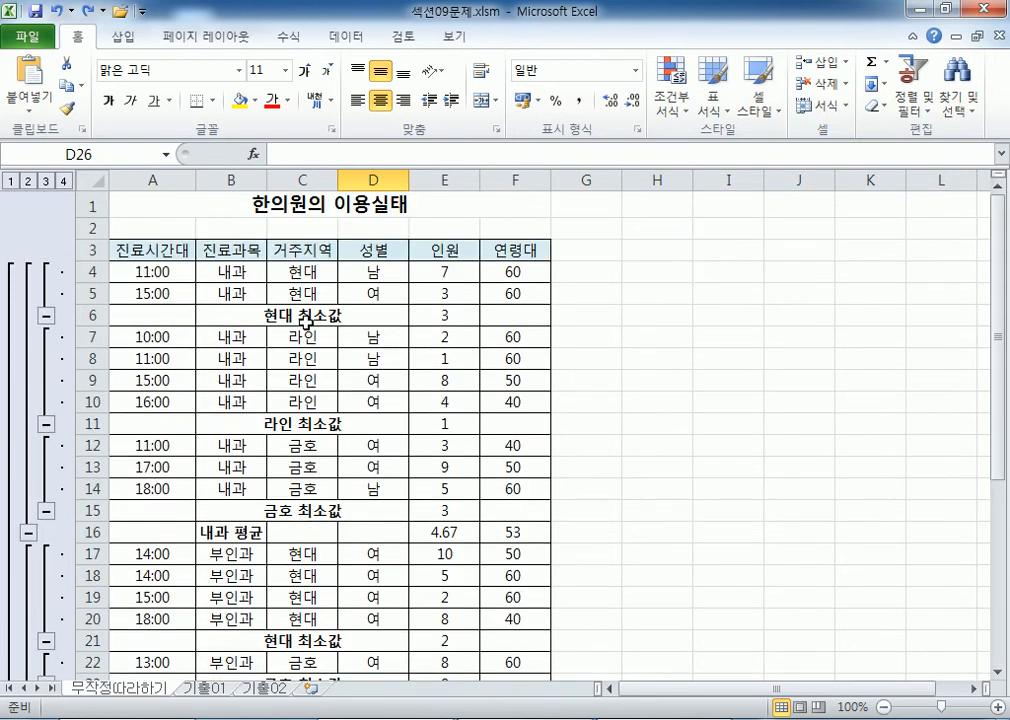
double_click(337, 179)
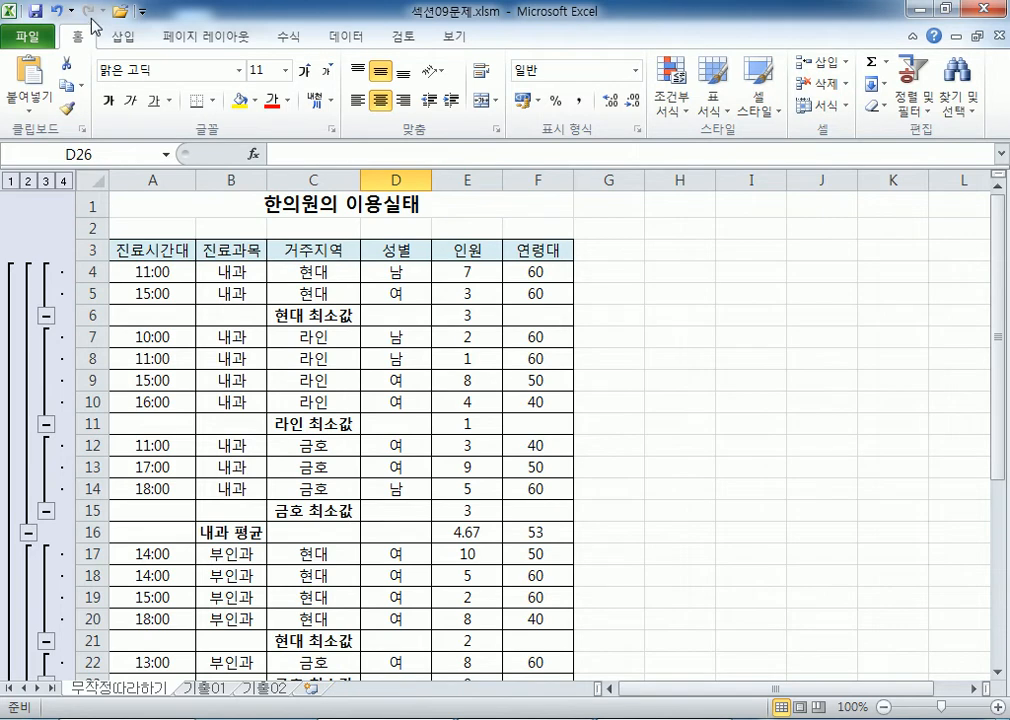
left_click(57, 10)
Look through the 진료과목 averages and 거주지역 minimums in the nested subtotal table
left_click(232, 305)
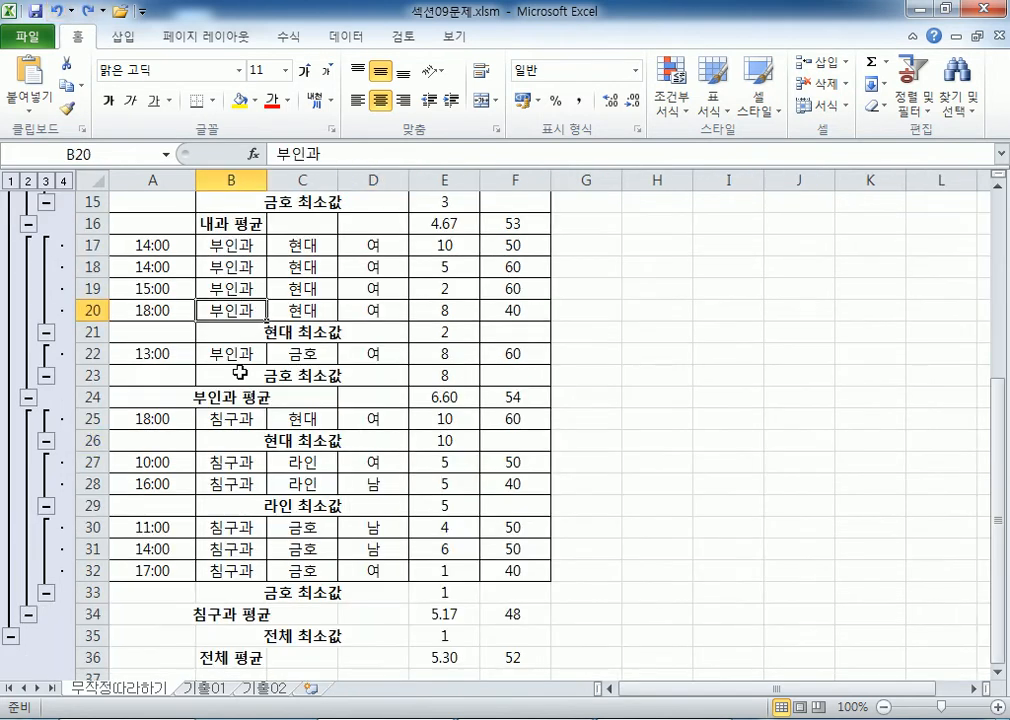
scroll(266, 372, "down", 6)
scroll(248, 363, "up", 9)
scroll(245, 364, "up", 2)
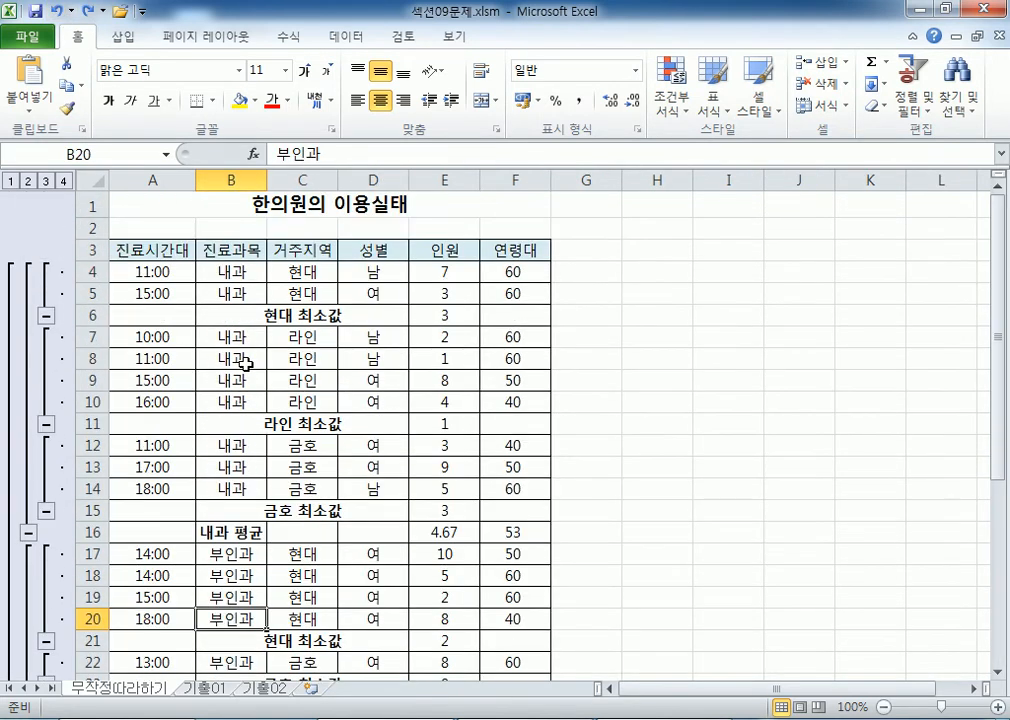
scroll(245, 363, "down", 4)
scroll(248, 340, "up", 4)
Sort the 배달일지 table on the 기출01 sheet by 배달담당 in ascending order
key("ctrl+Page_Down")
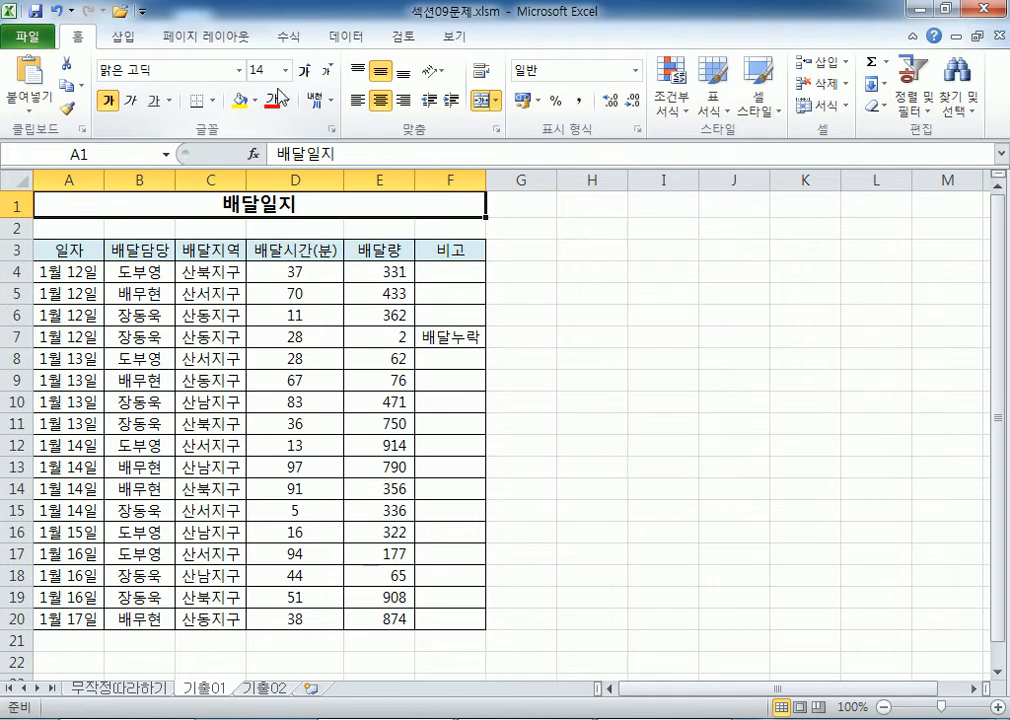
left_click(207, 315)
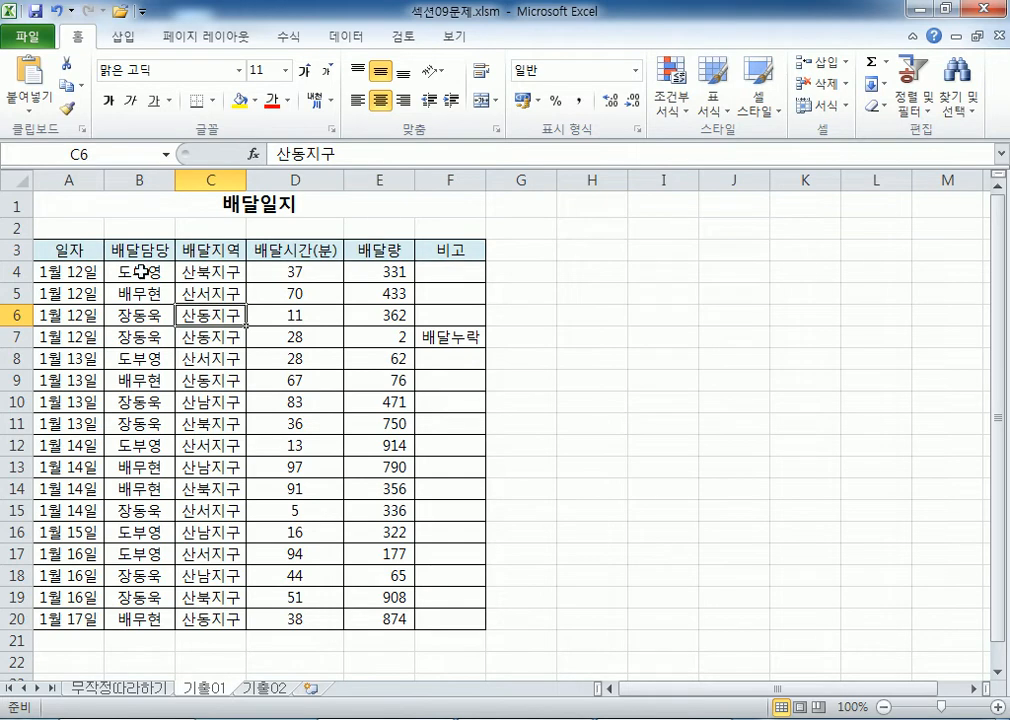
left_click(138, 175)
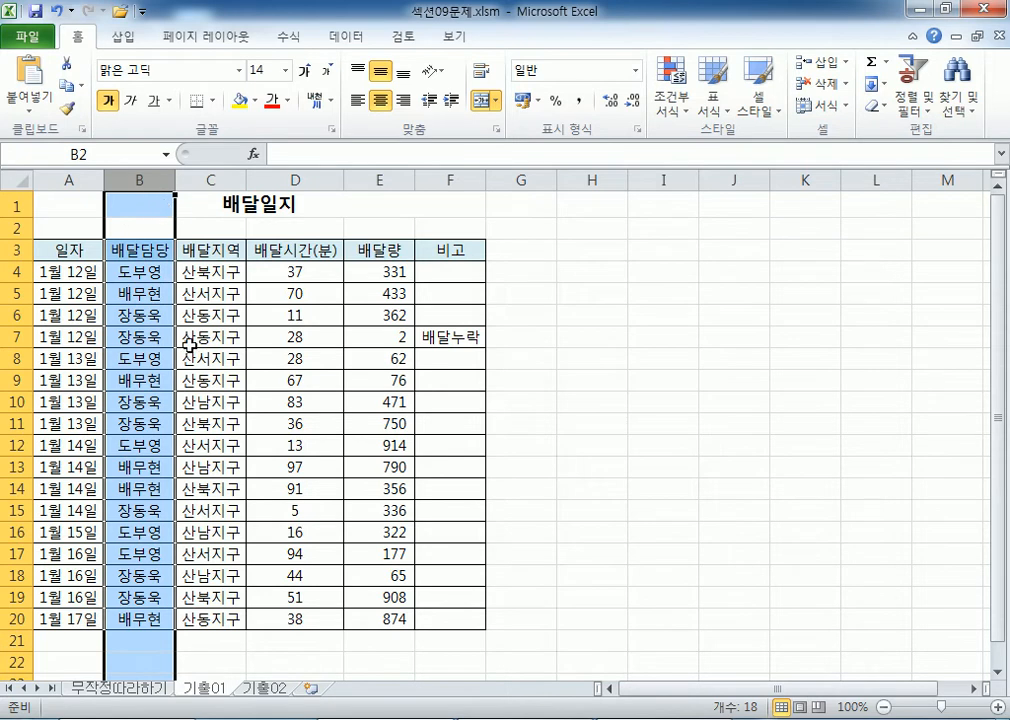
left_click(143, 270)
left_click(145, 251)
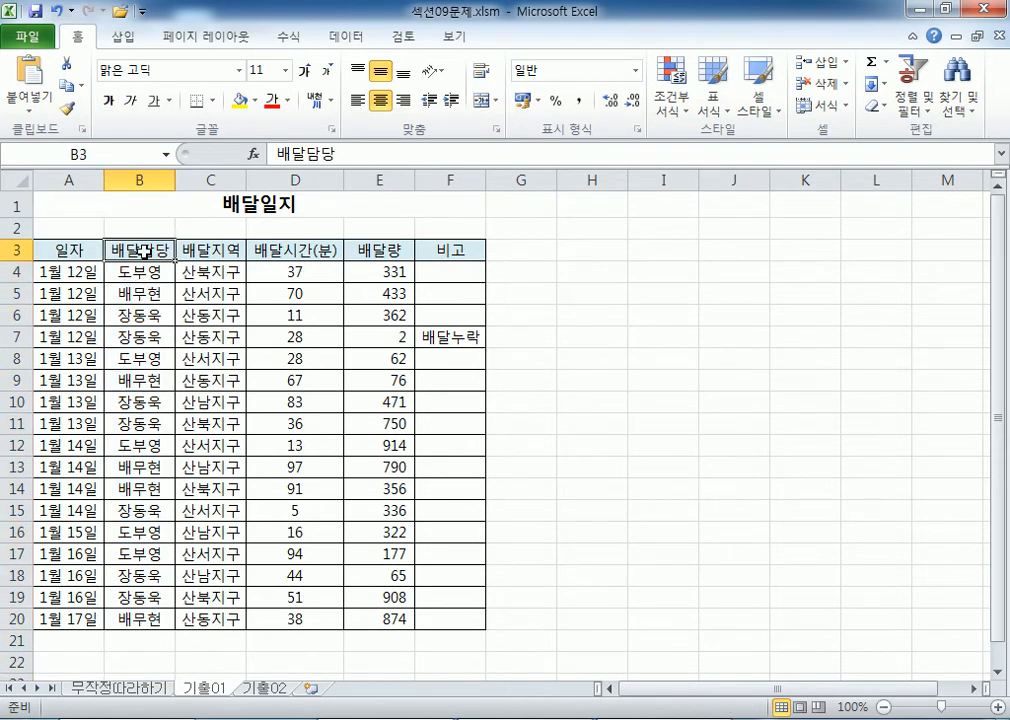
left_click_drag(140, 251, 124, 609)
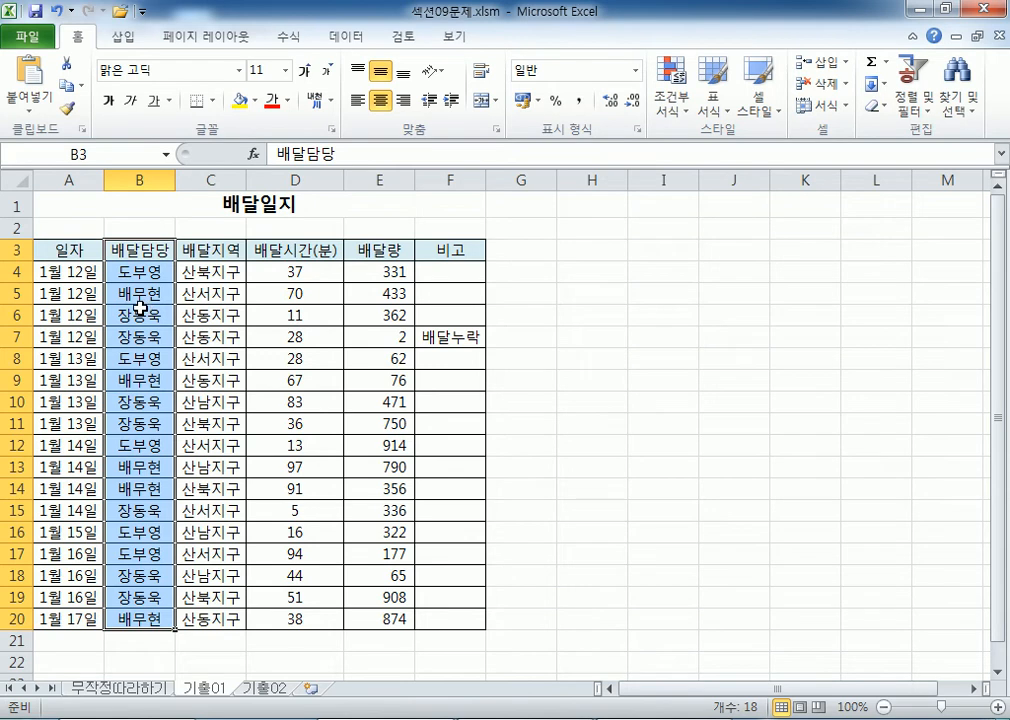
left_click(140, 313)
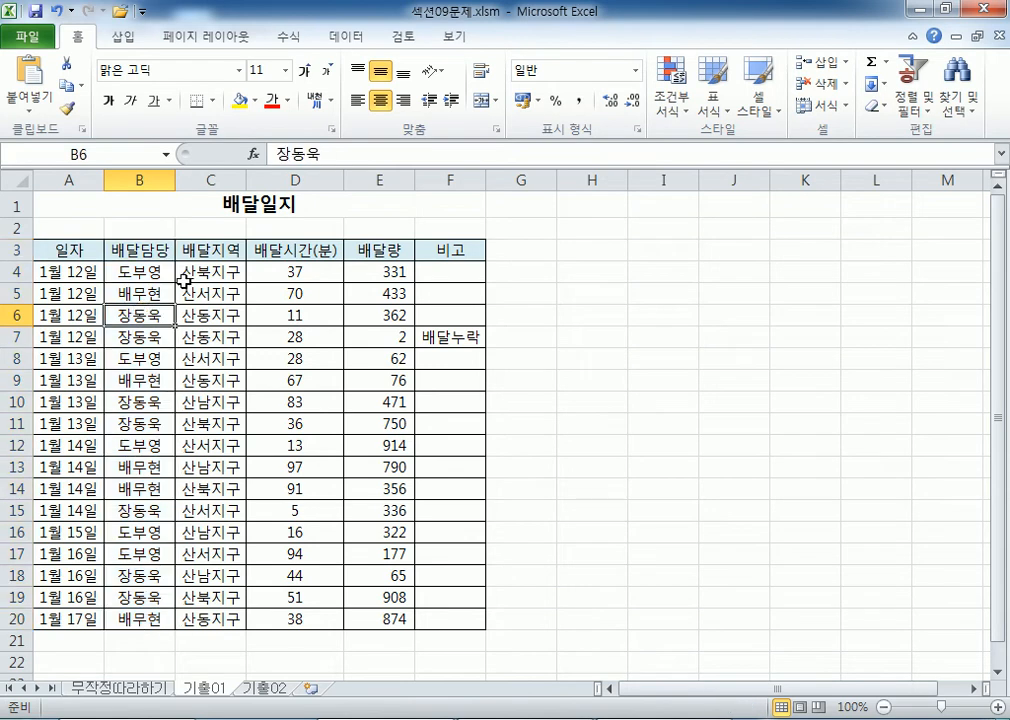
left_click(341, 40)
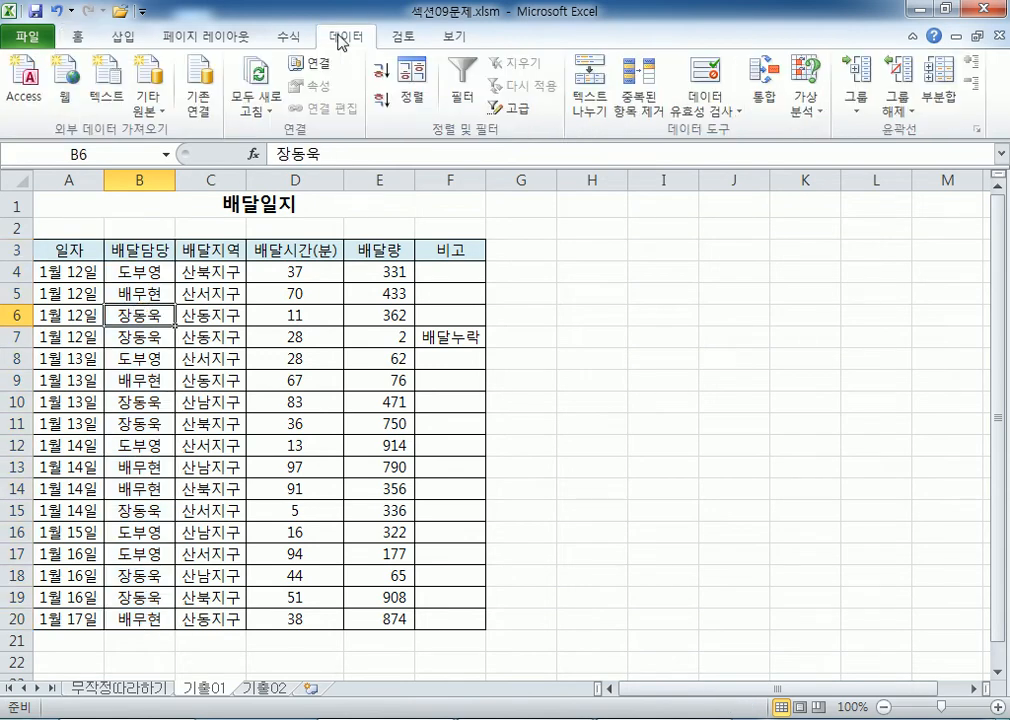
left_click(382, 76)
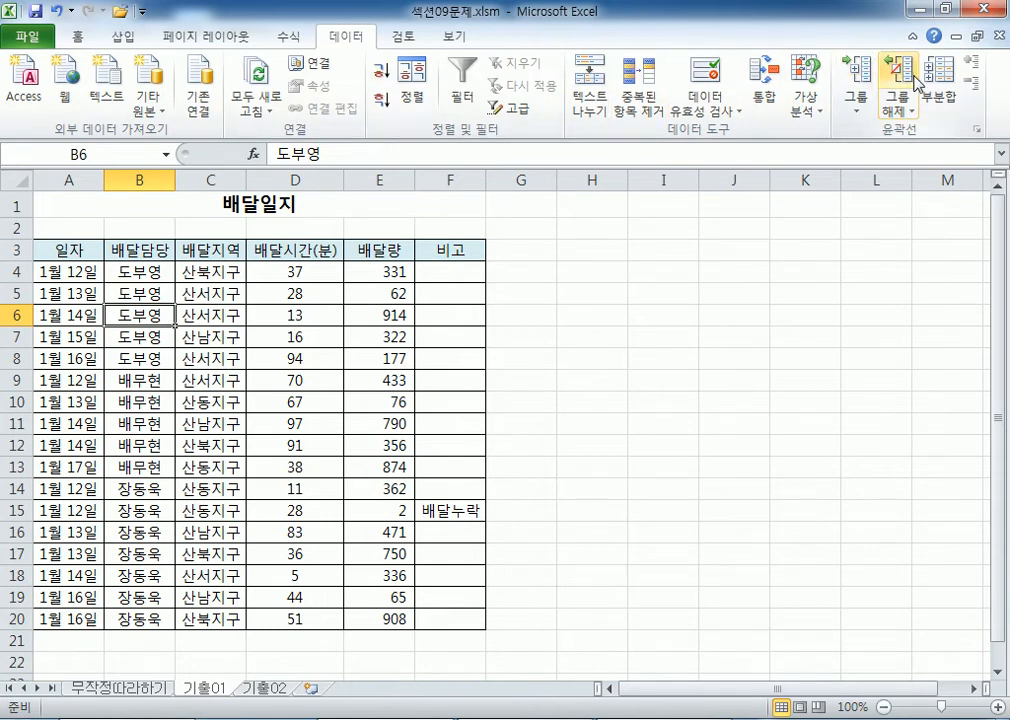
Start a subtotal on the 배달일지 table grouped by 배달담당, with only 배달시간(분) and 배달량 as the calculated items
left_click(943, 84)
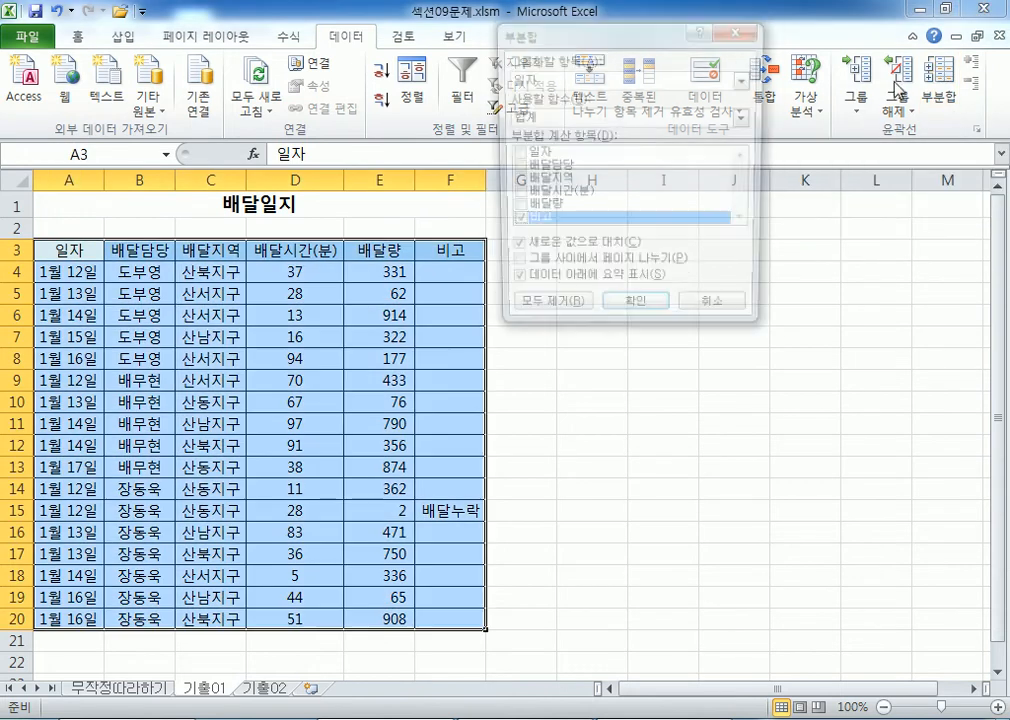
left_click_drag(573, 40, 355, 213)
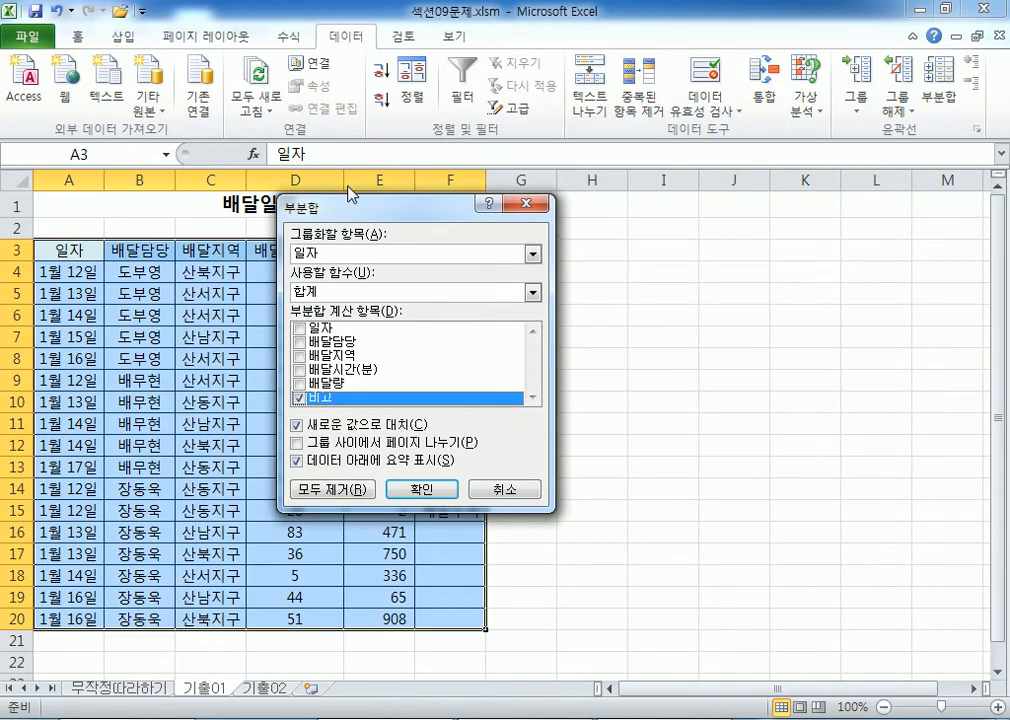
left_click_drag(323, 215, 343, 185)
left_click_drag(291, 277, 286, 278)
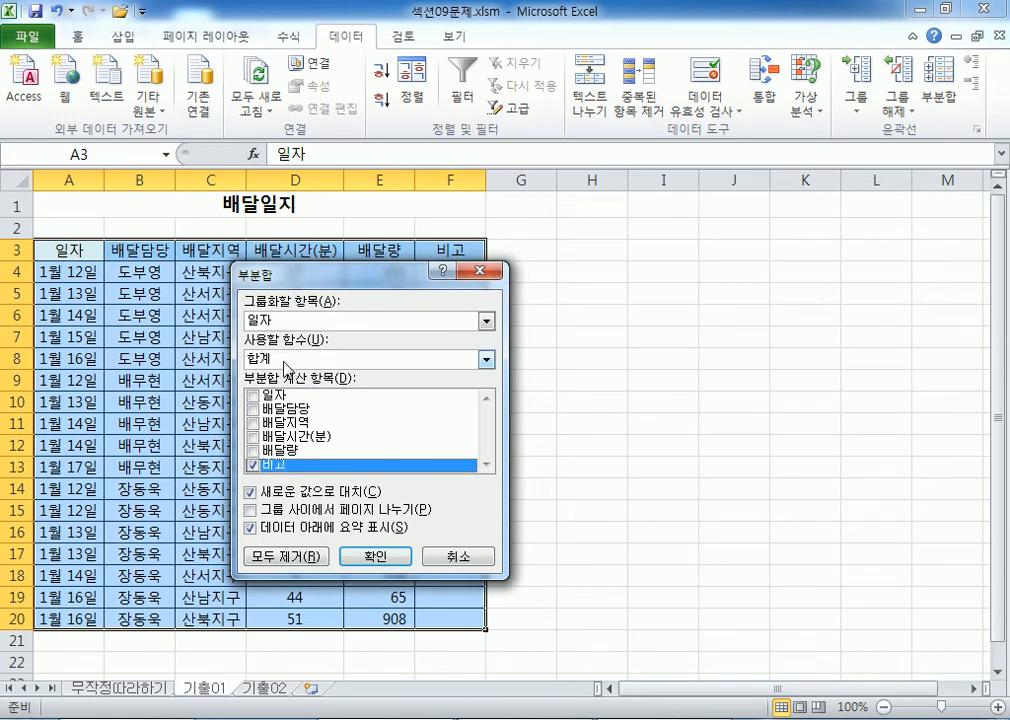
left_click_drag(287, 278, 291, 158)
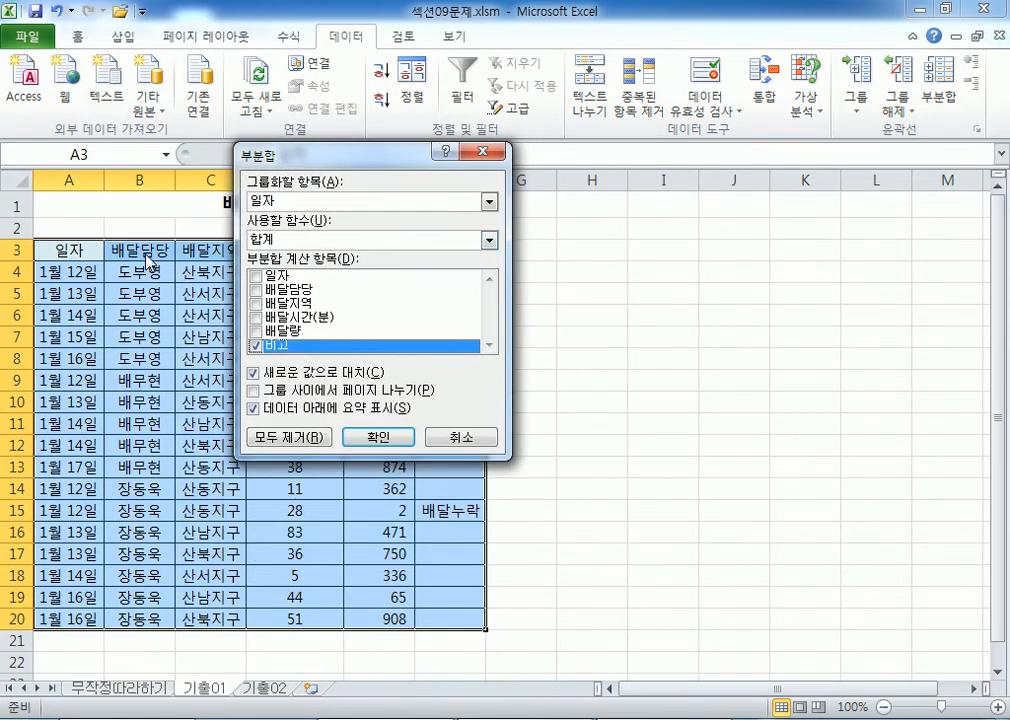
left_click(302, 199)
left_click(289, 231)
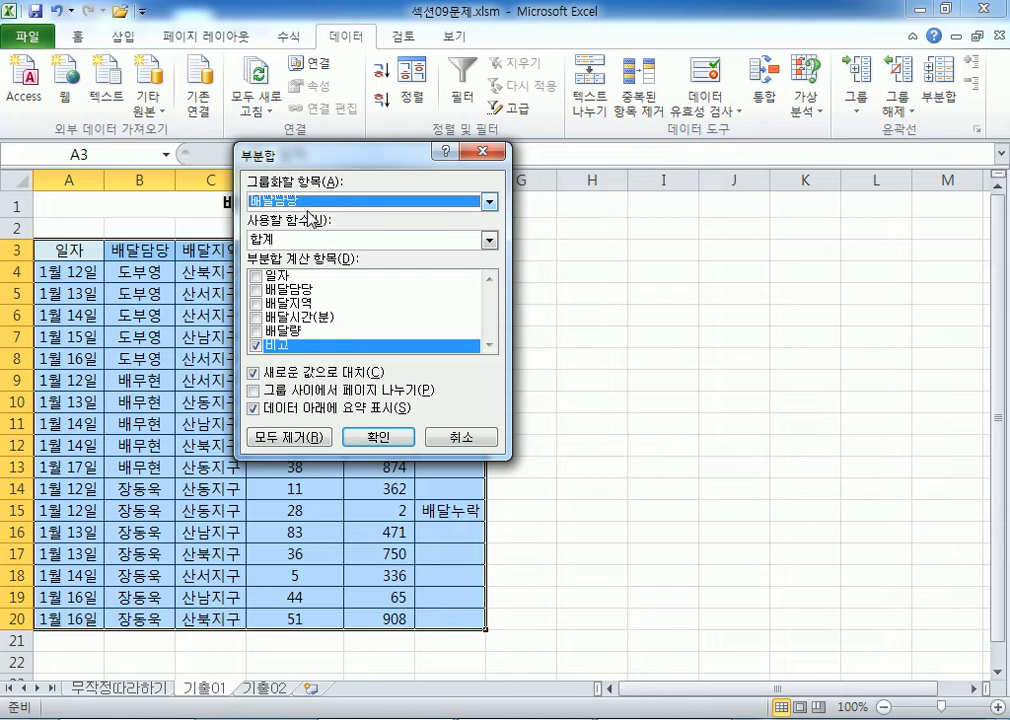
left_click(257, 346)
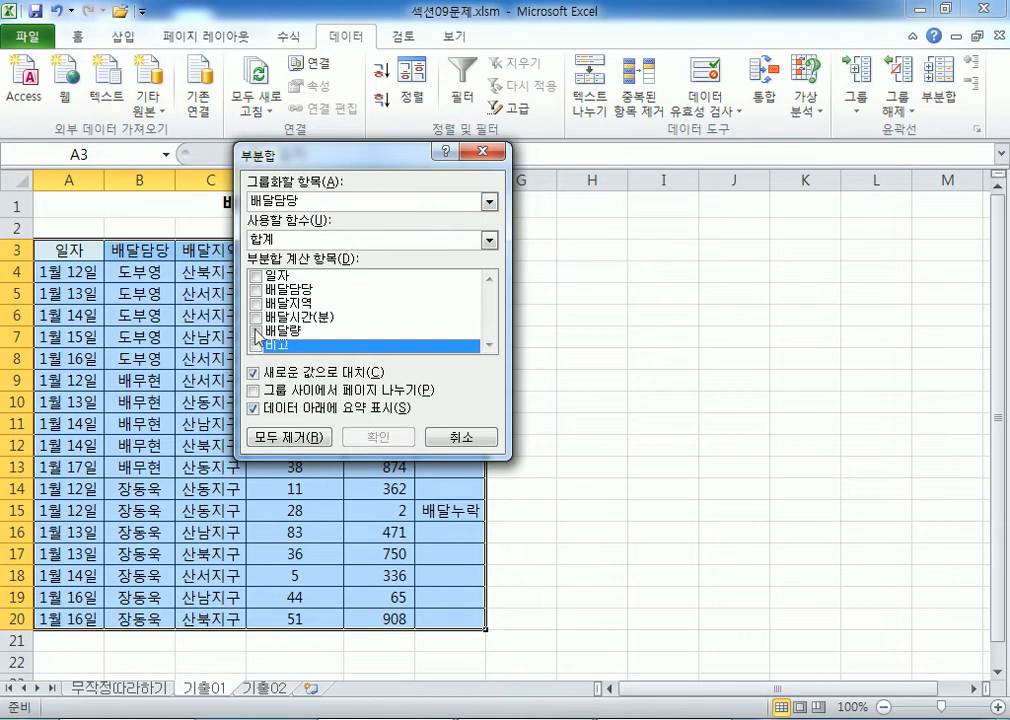
left_click(257, 333)
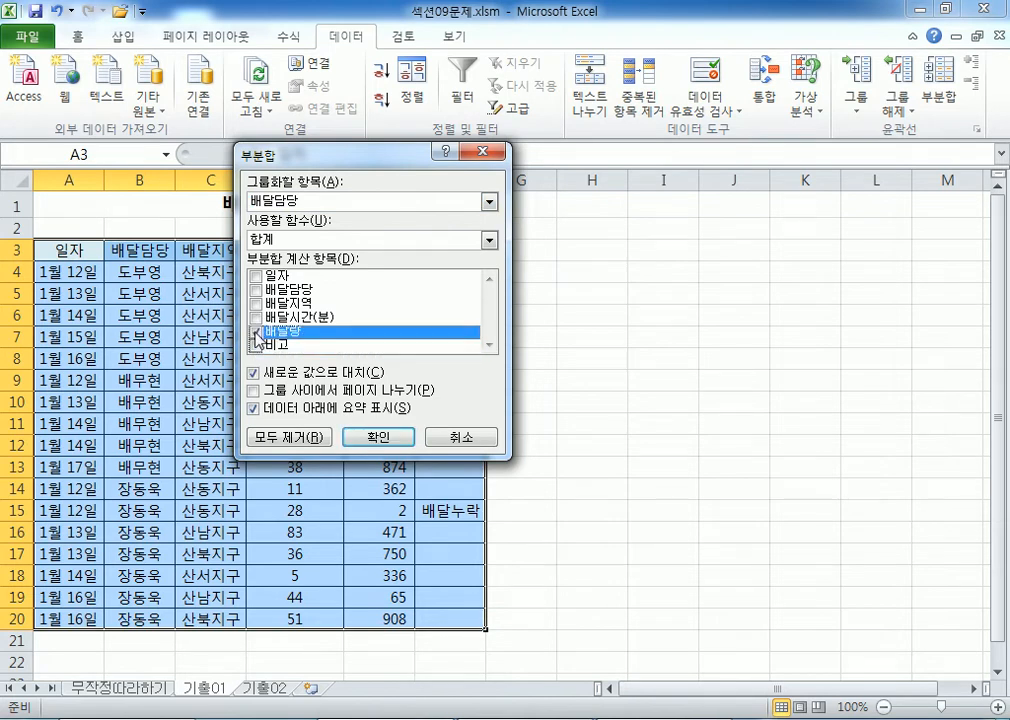
left_click(256, 318)
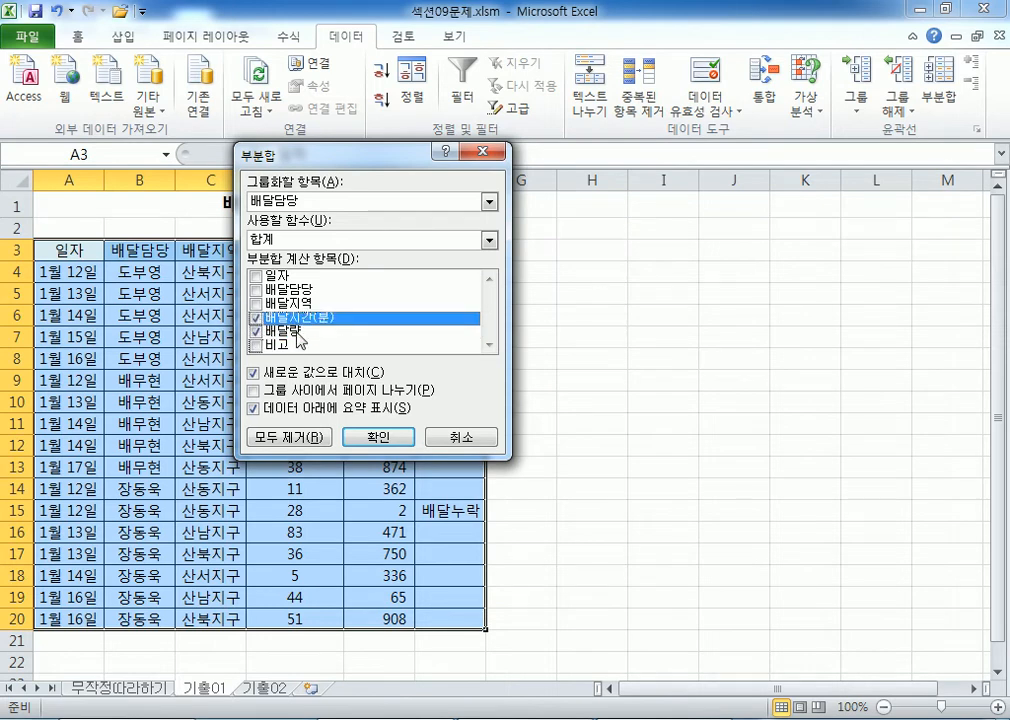
Set the subtotal function to 최대값, insert the subtotals, and check the resulting rows
left_click(292, 240)
key("Down")
key("Down")
key("Down")
key("Return")
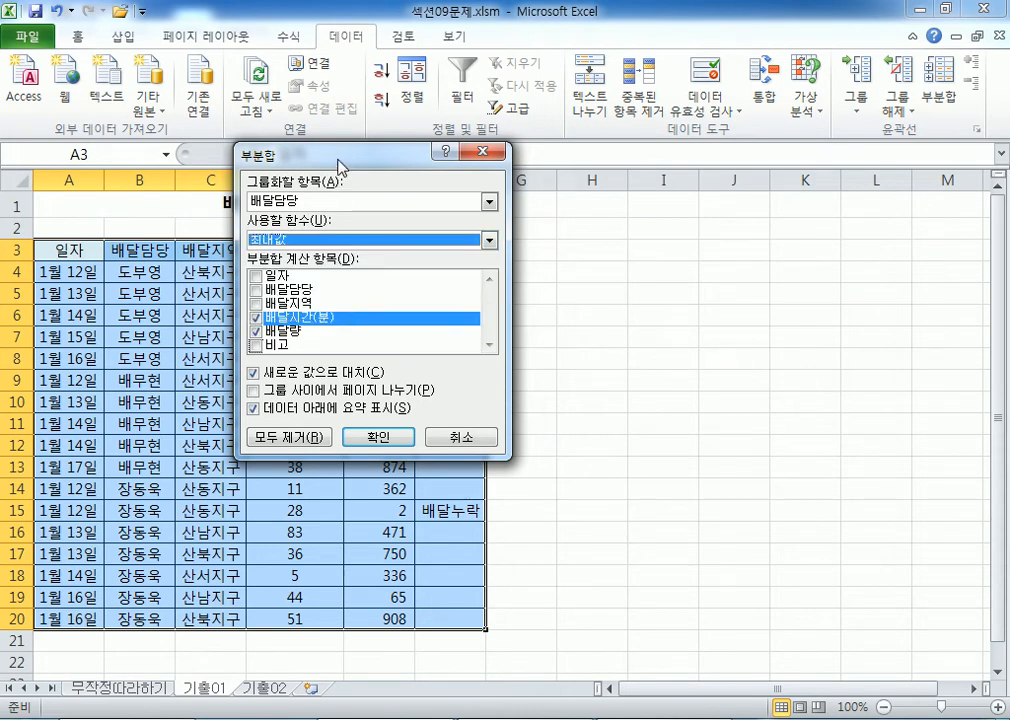
left_click(366, 443)
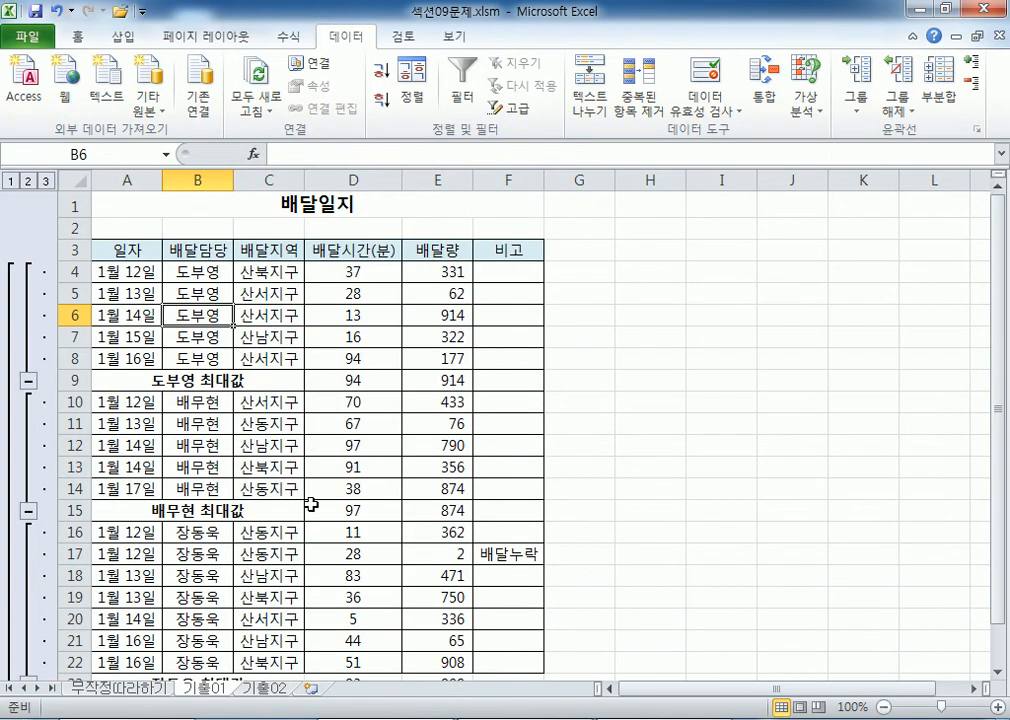
scroll(253, 508, "down", 2)
scroll(253, 508, "up", 2)
Replace the 최대값 subtotals with 합계 subtotals of 배달량 only, grouped by 배달담당, and check the rows
left_click(940, 97)
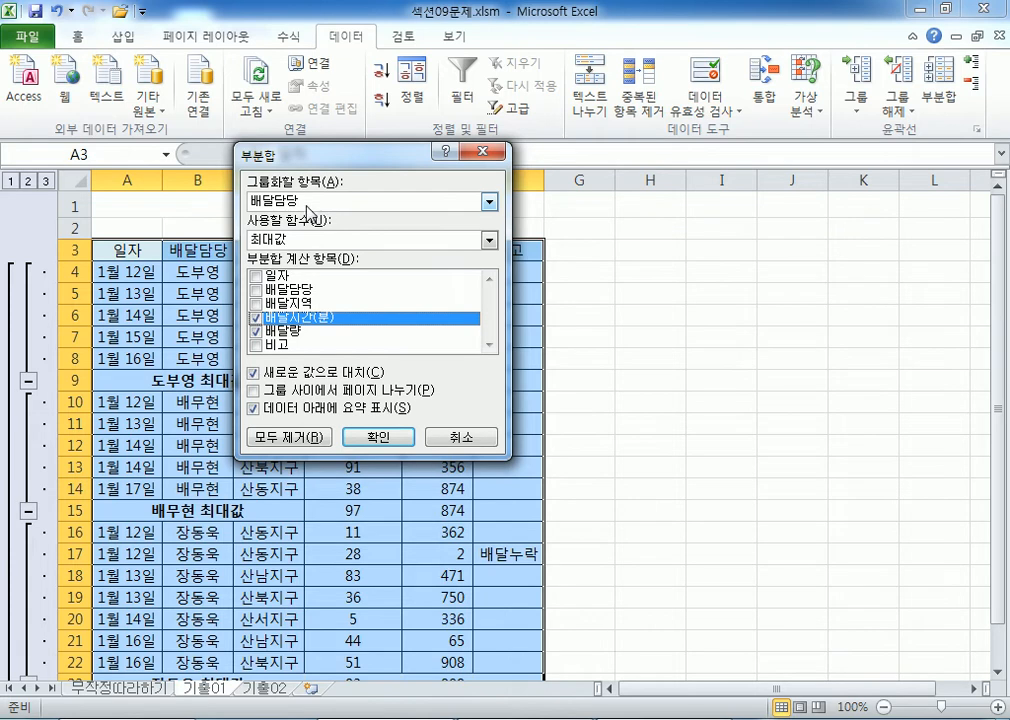
left_click(256, 319)
left_click(257, 331)
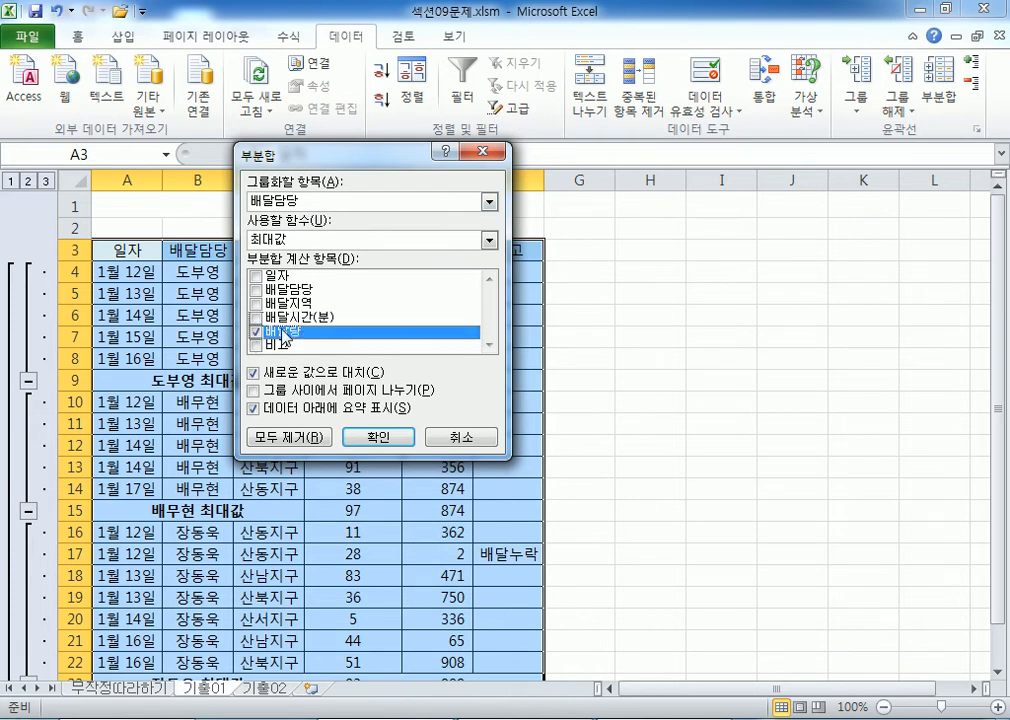
left_click(266, 240)
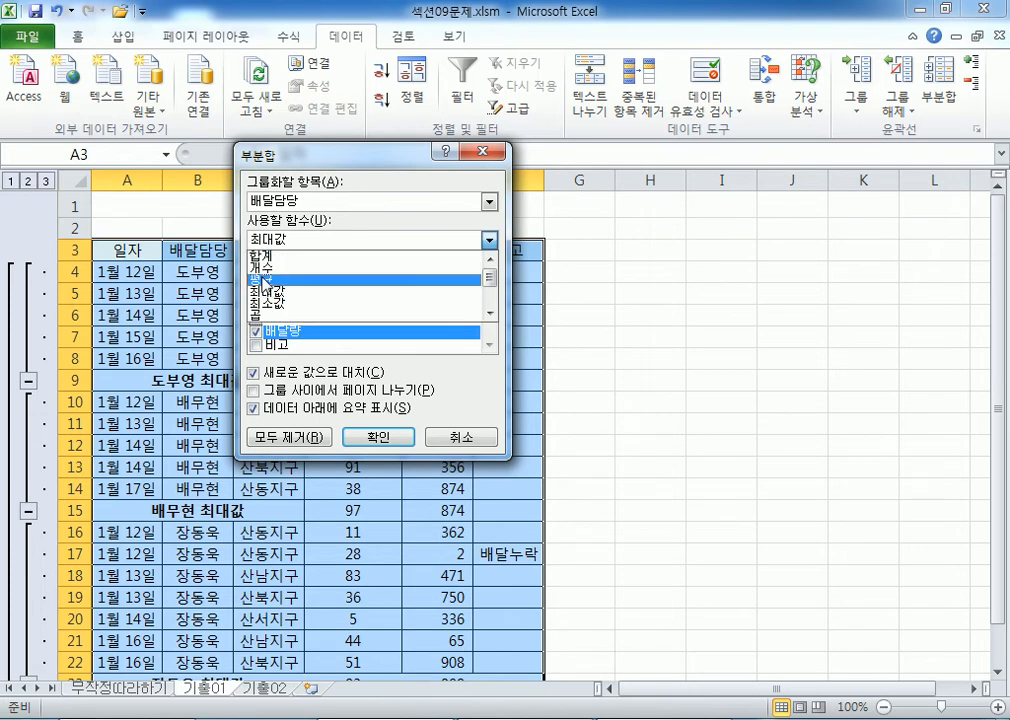
left_click(263, 256)
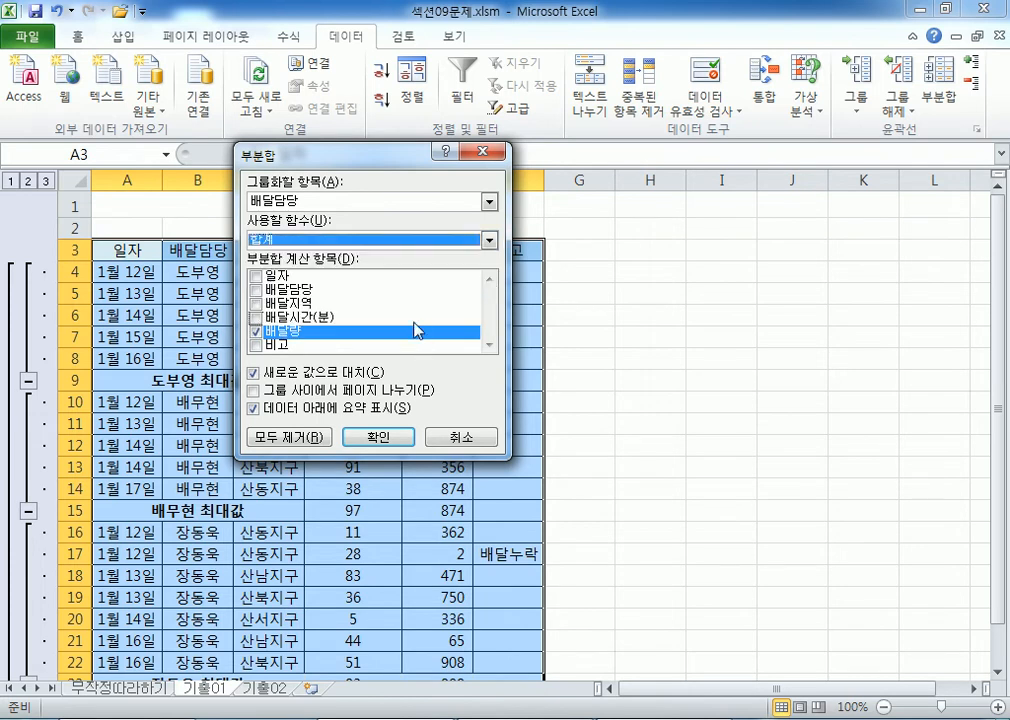
left_click(379, 438)
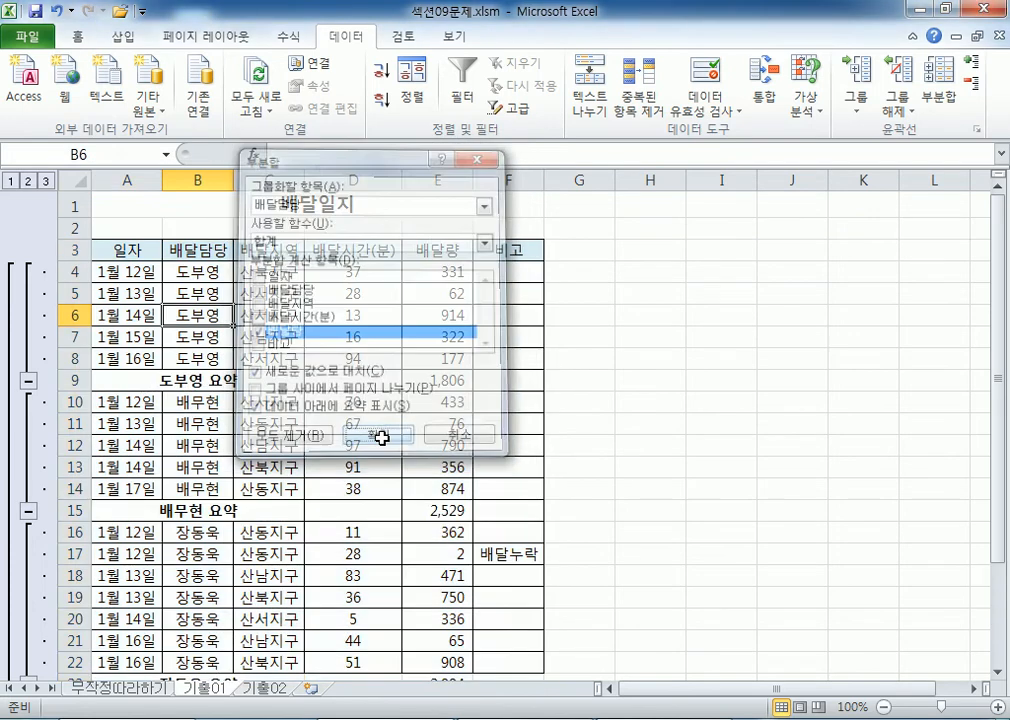
scroll(376, 451, "down", 4)
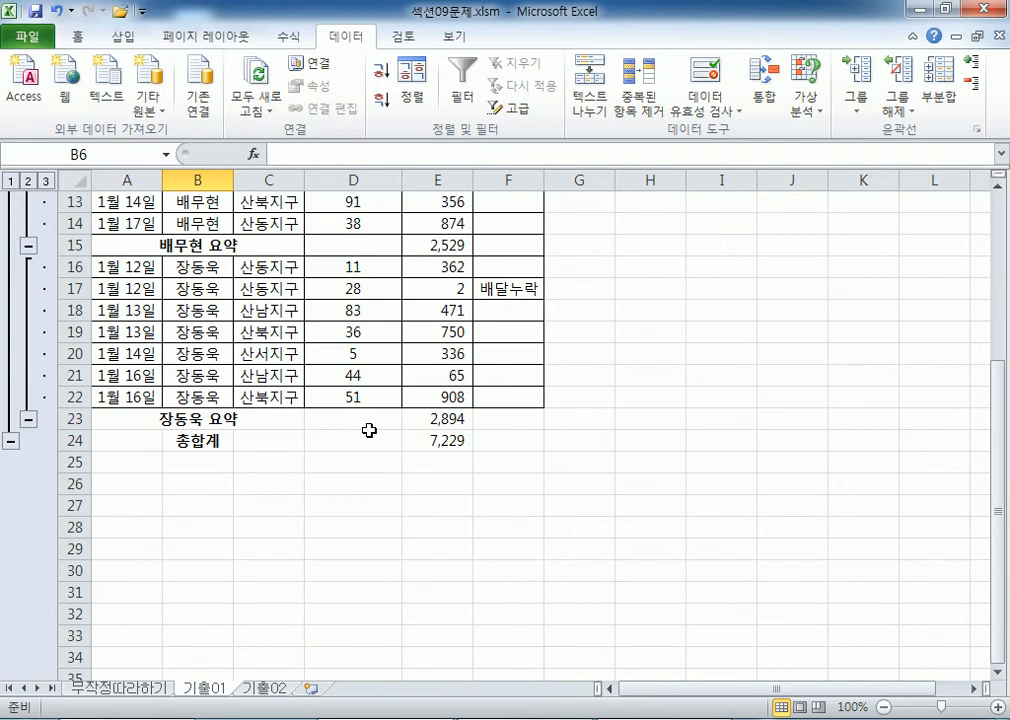
scroll(369, 430, "up", 4)
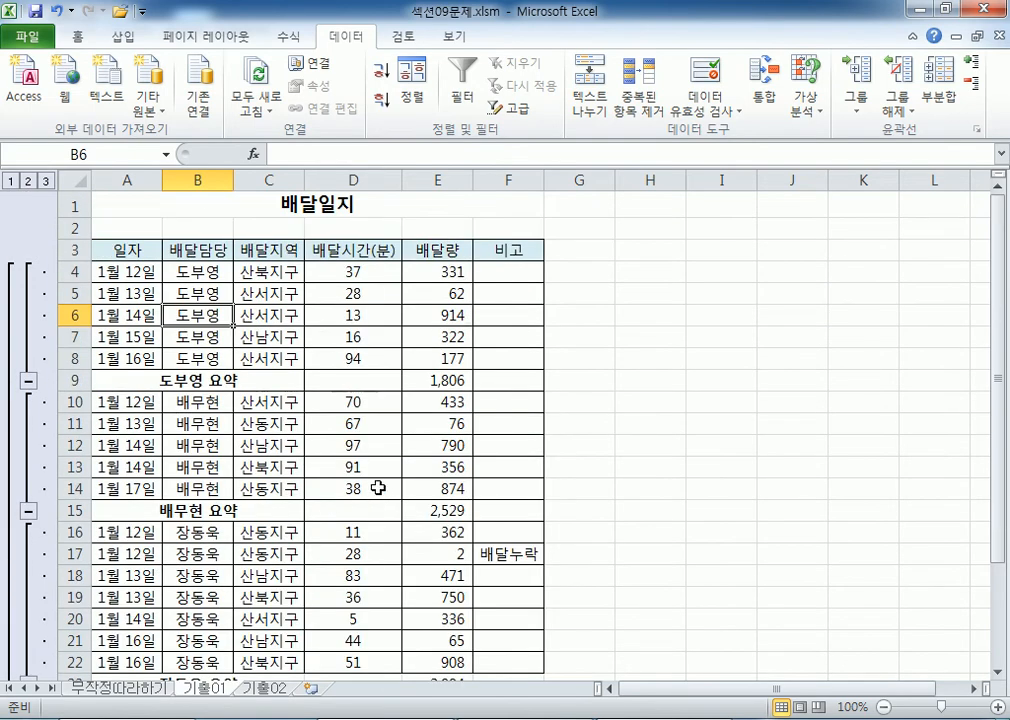
Replace the 합계 subtotals with 최대값 subtotals of both 배달시간(분) and 배달량 per 배달담당
left_click(938, 95)
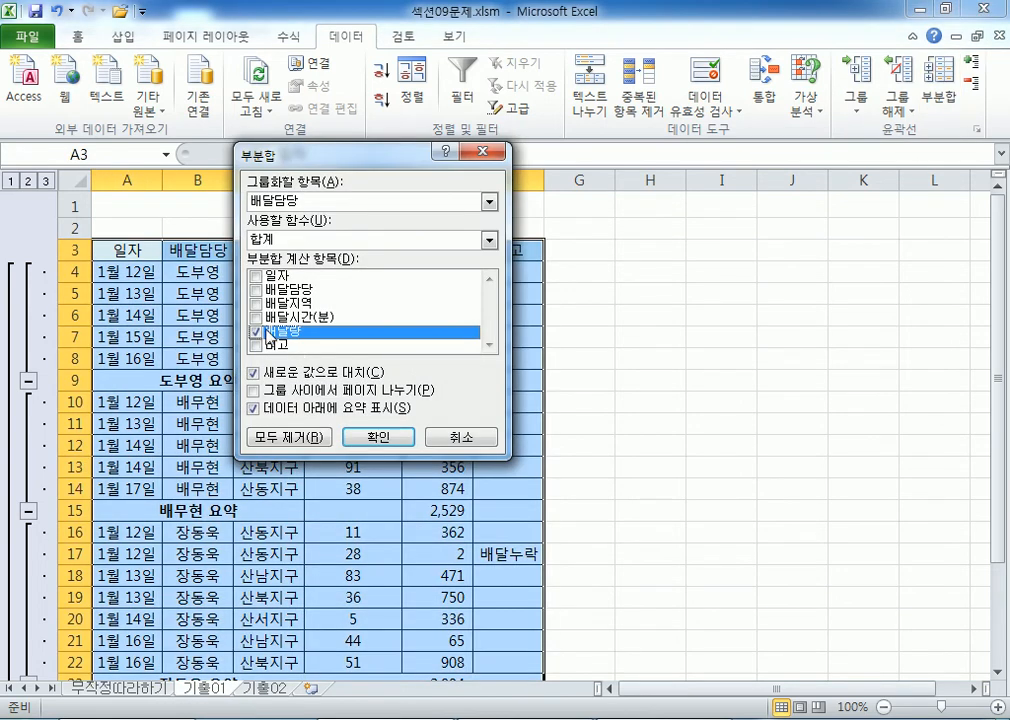
left_click(258, 317)
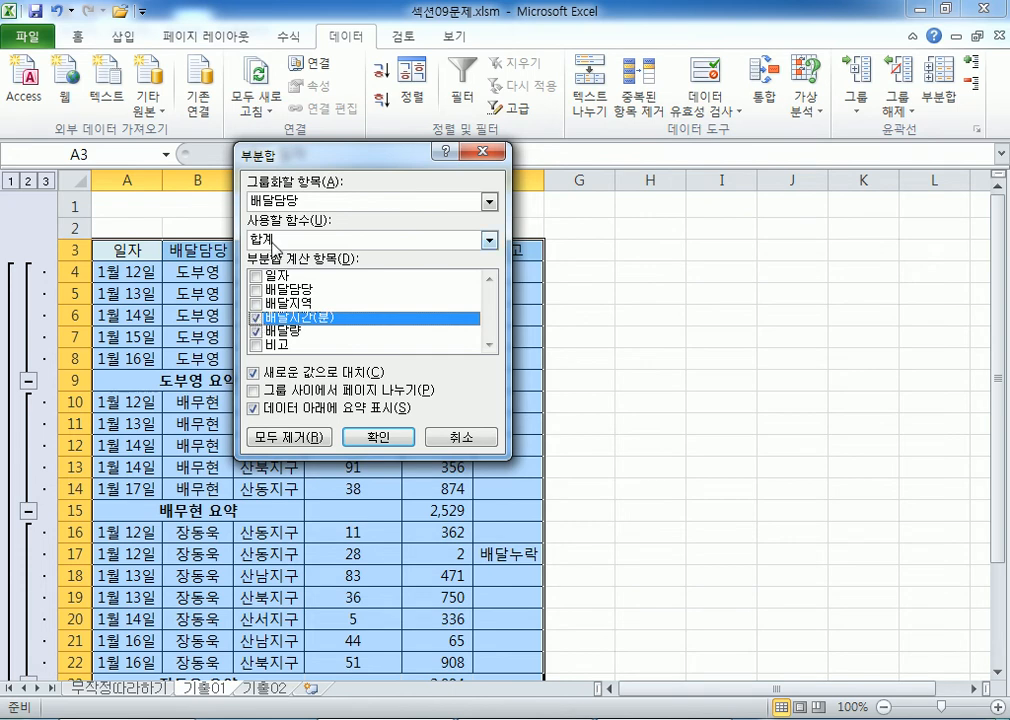
left_click(275, 240)
left_click(272, 293)
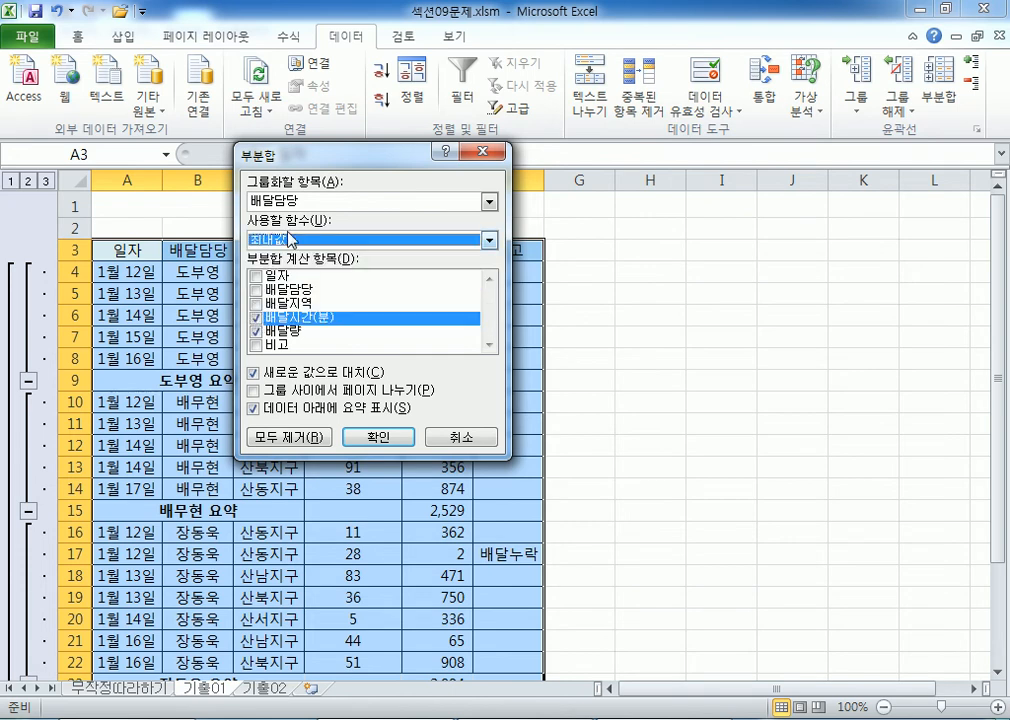
left_click_drag(341, 166, 443, 117)
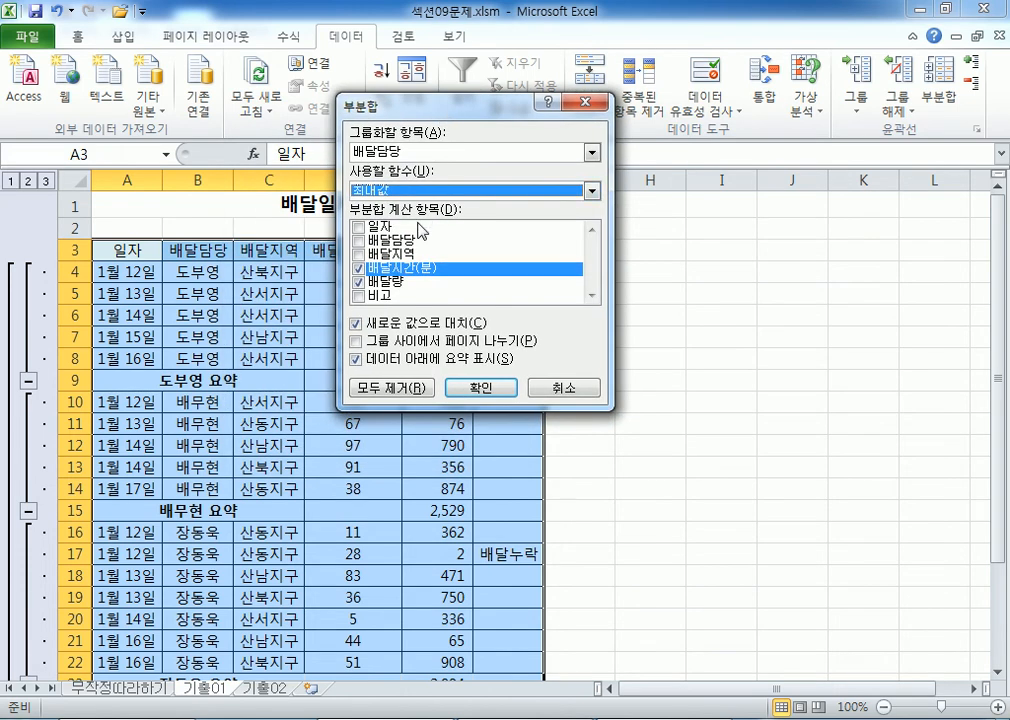
left_click(503, 393)
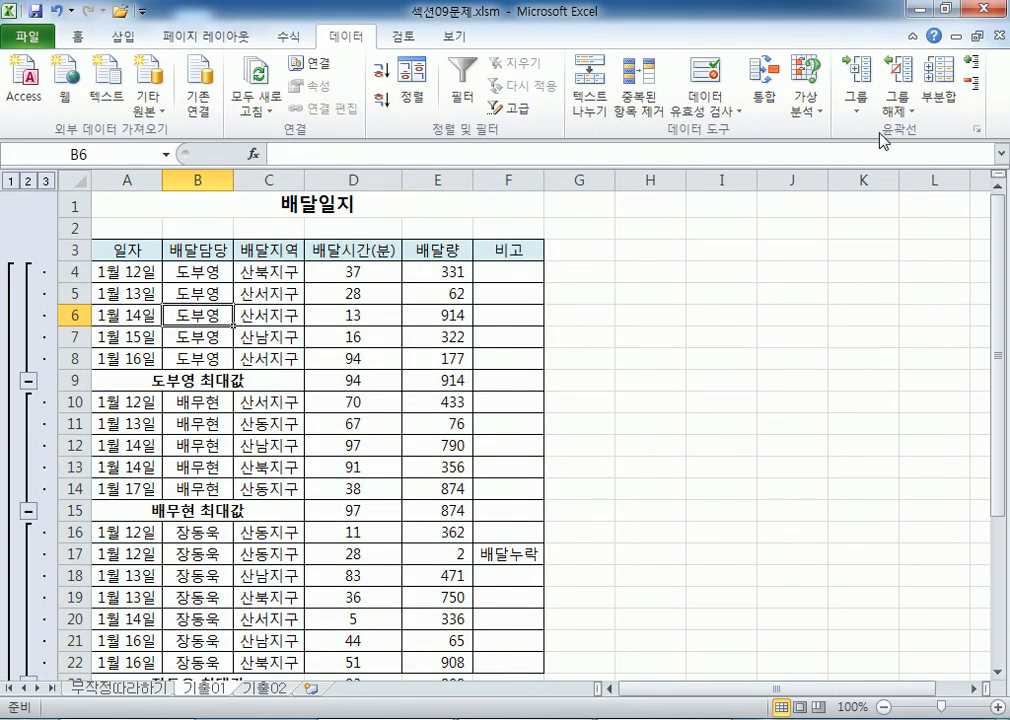
Add 합계 subtotals of 배달량 per 배달담당 with 새로운 값으로 대치 turned off, keeping the existing 최대값 subtotals
left_click(940, 105)
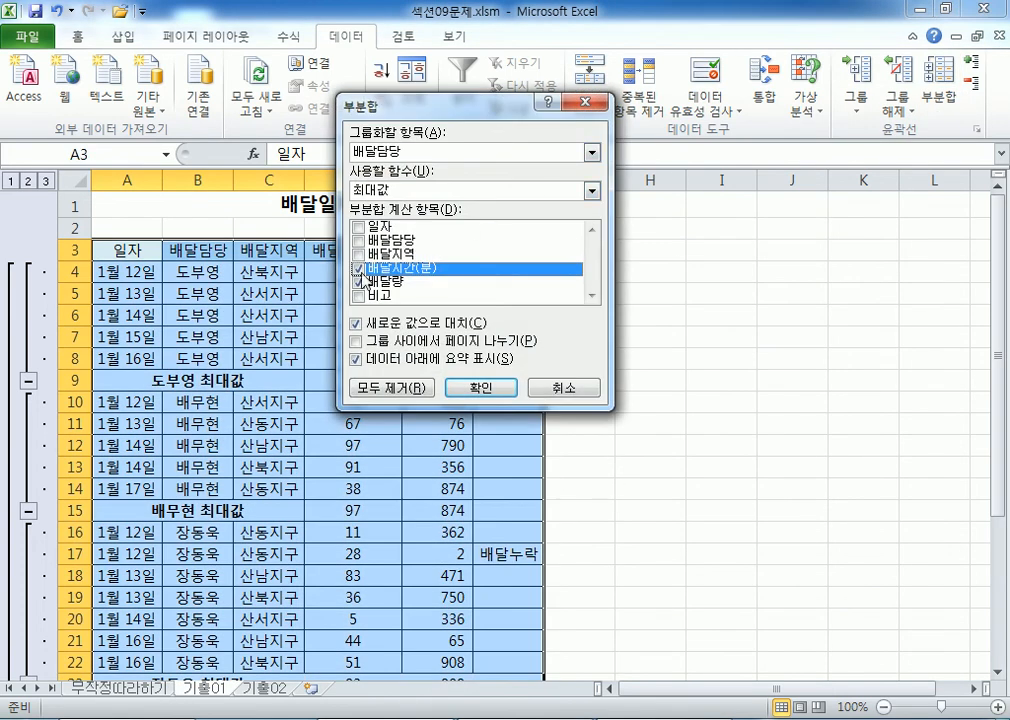
left_click(361, 269)
left_click(389, 281)
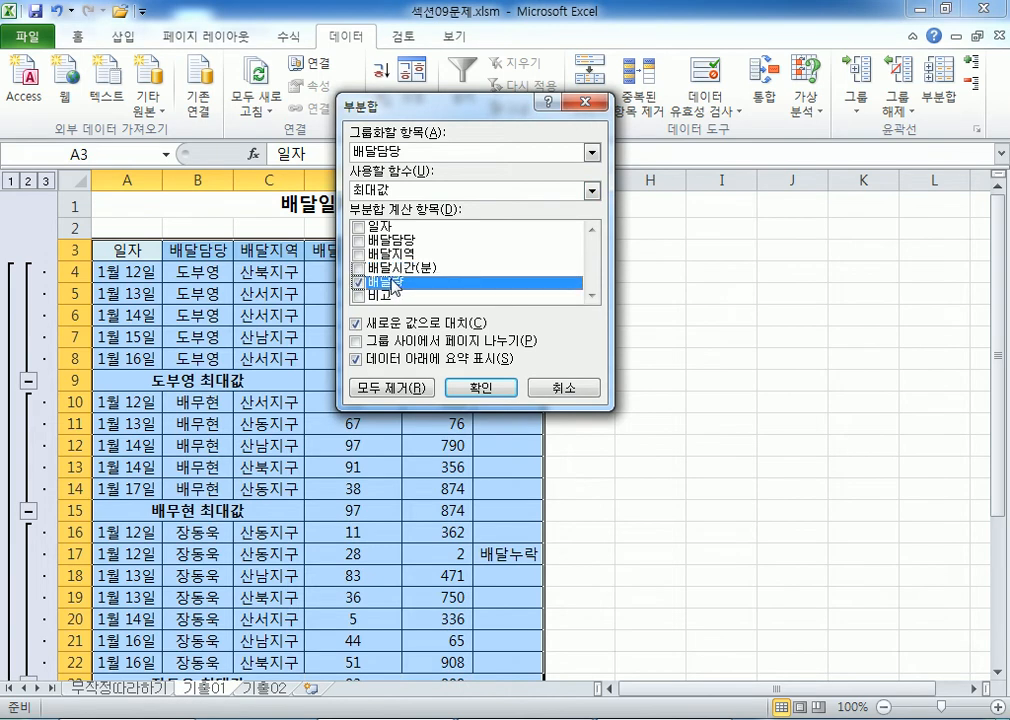
left_click(390, 190)
left_click(387, 210)
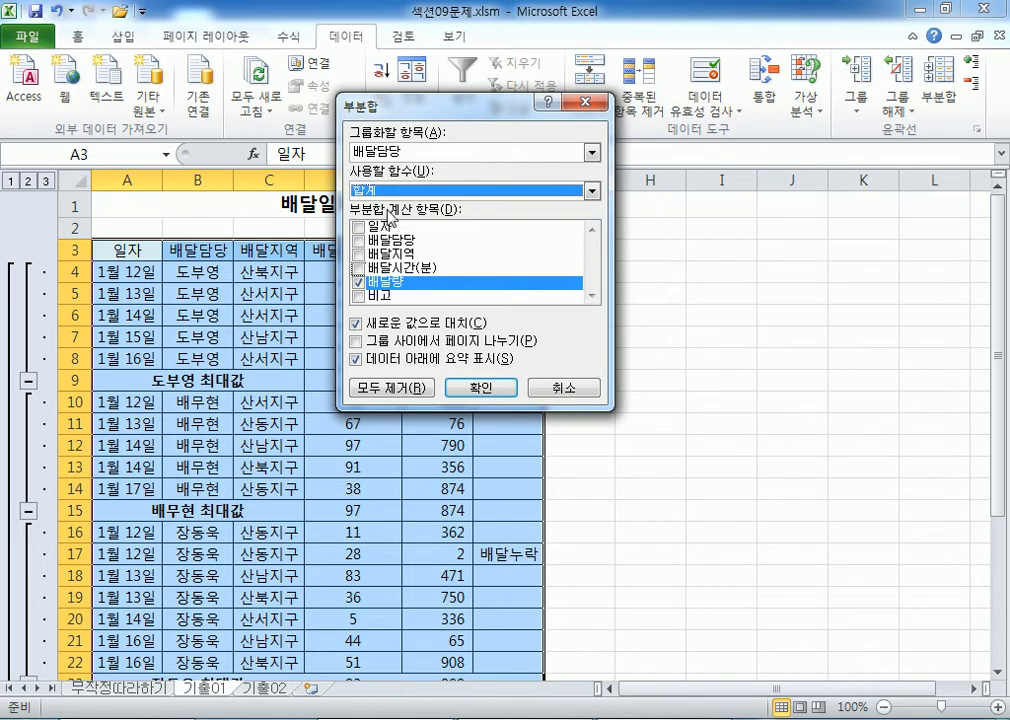
left_click_drag(428, 101, 438, 81)
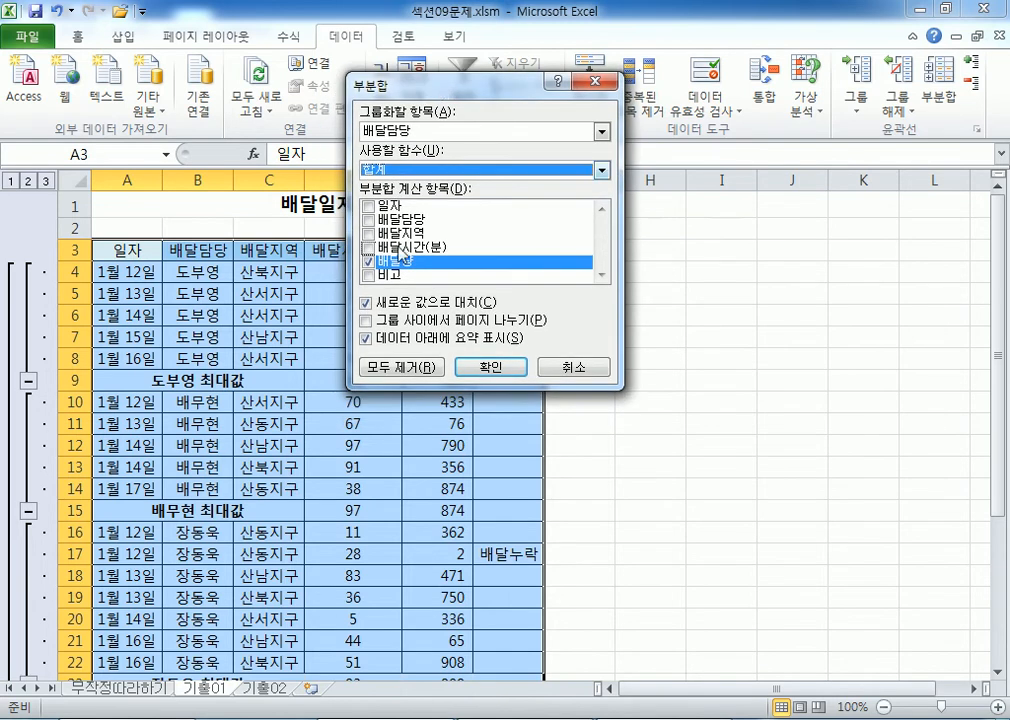
left_click(366, 305)
left_click(366, 304)
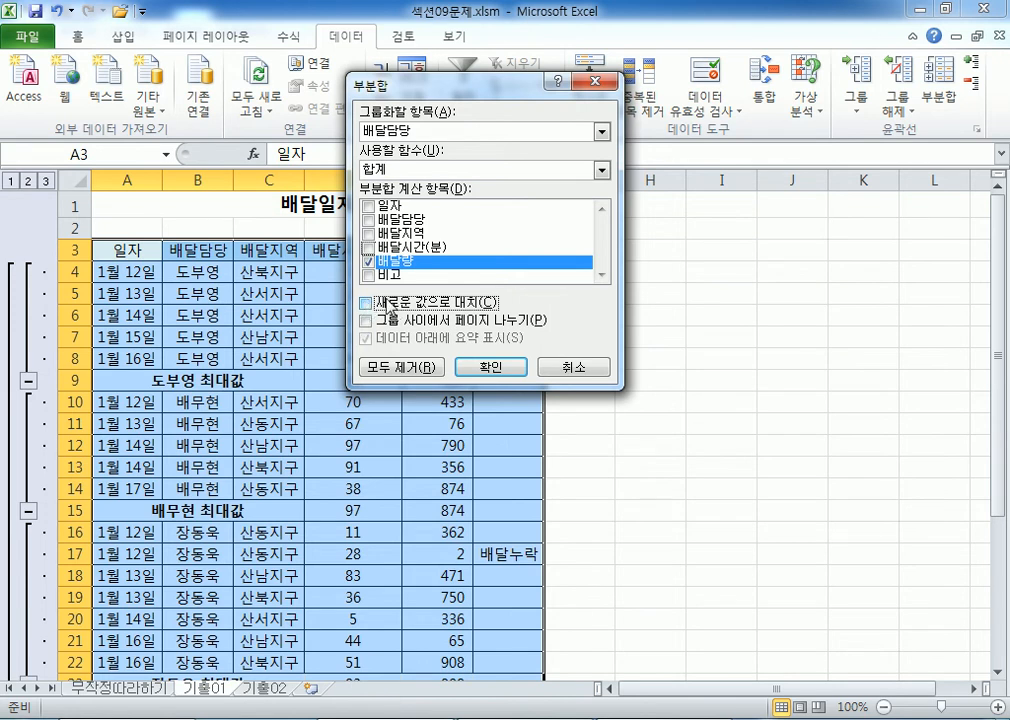
left_click(367, 304)
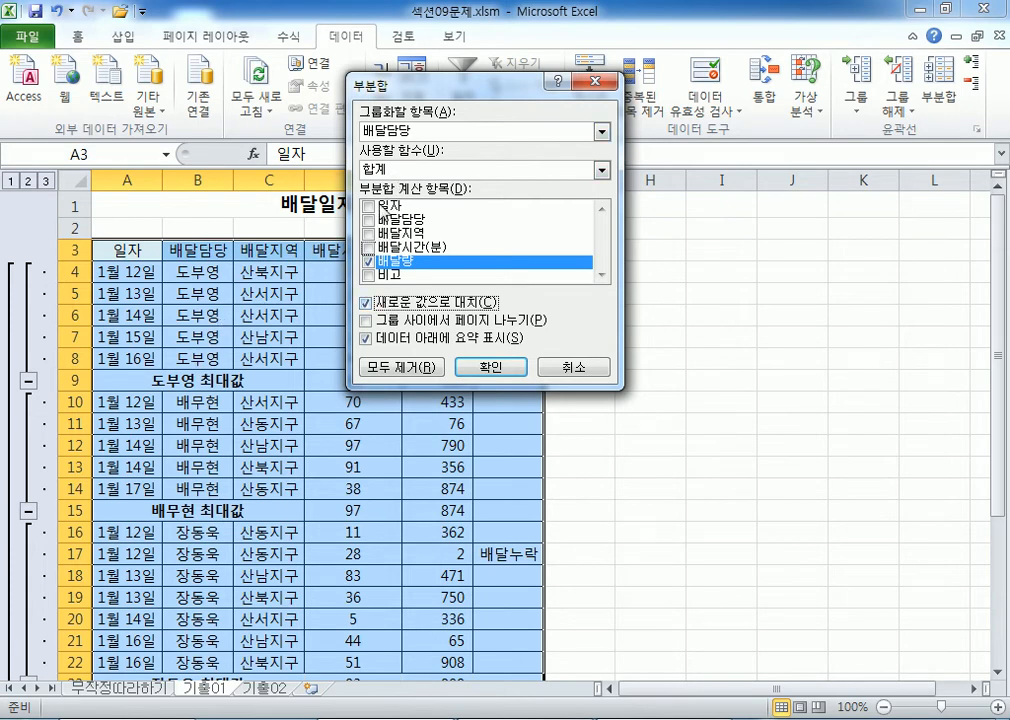
left_click(365, 304)
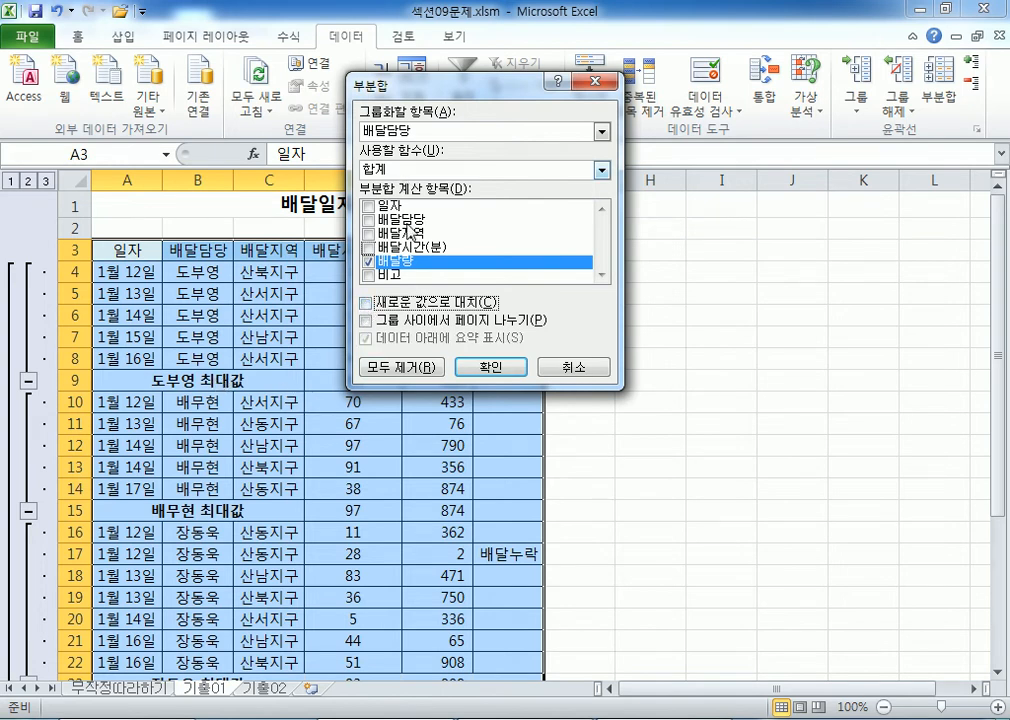
left_click(487, 367)
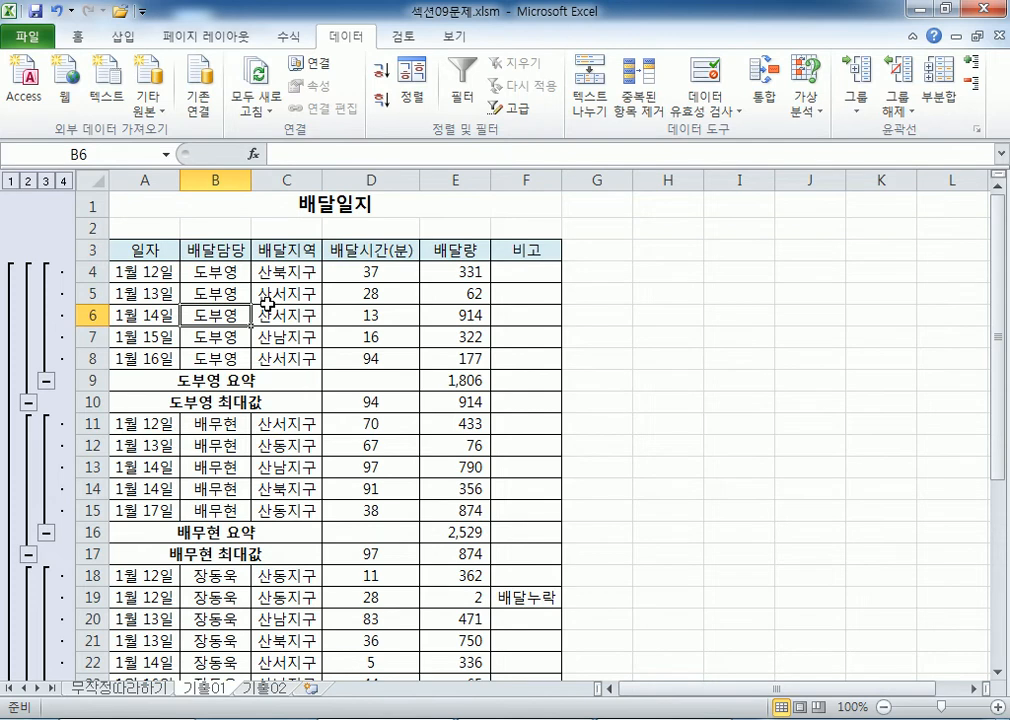
Review the nested subtotals, widen the 배달담당 column to fit its labels, and undo the width change
scroll(268, 304, "down", 3)
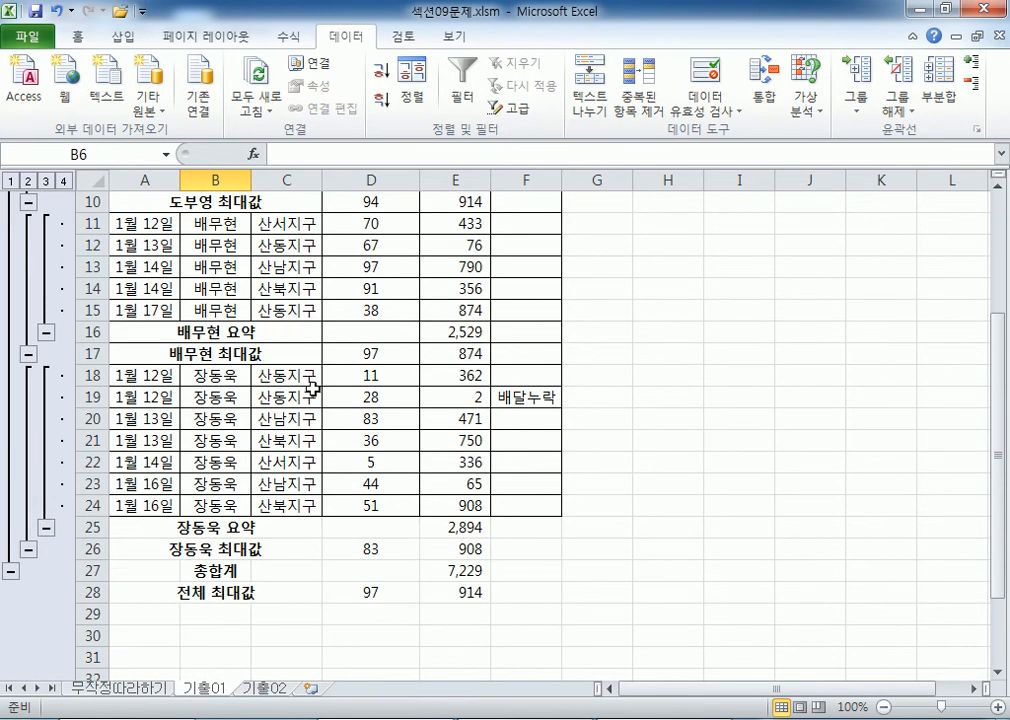
scroll(154, 360, "up", 3)
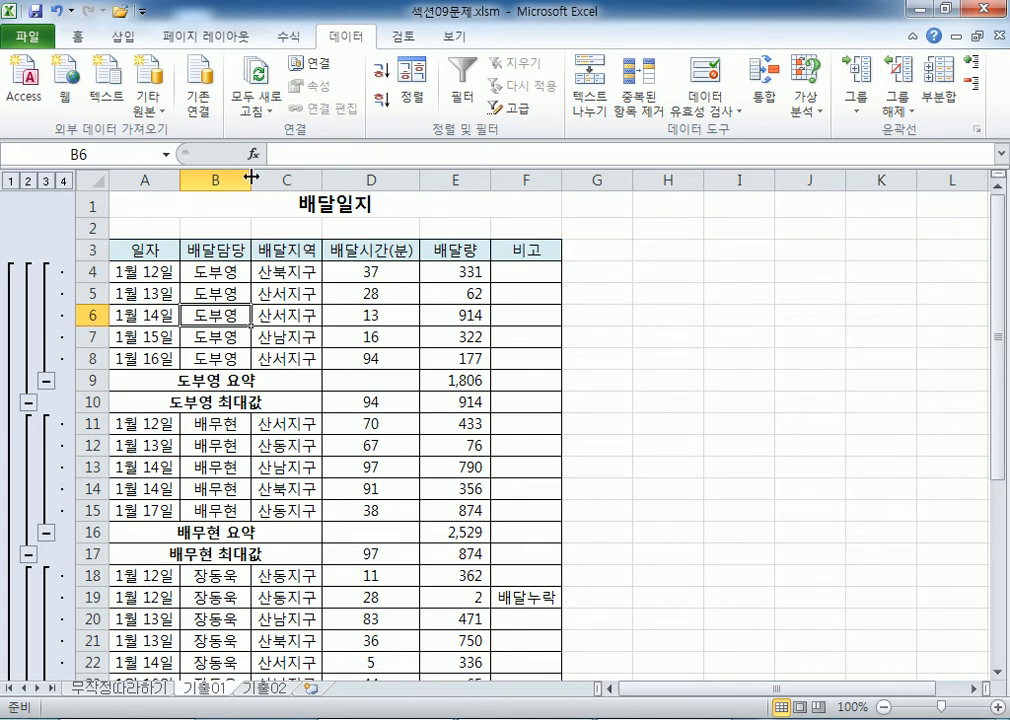
left_click_drag(251, 177, 290, 177)
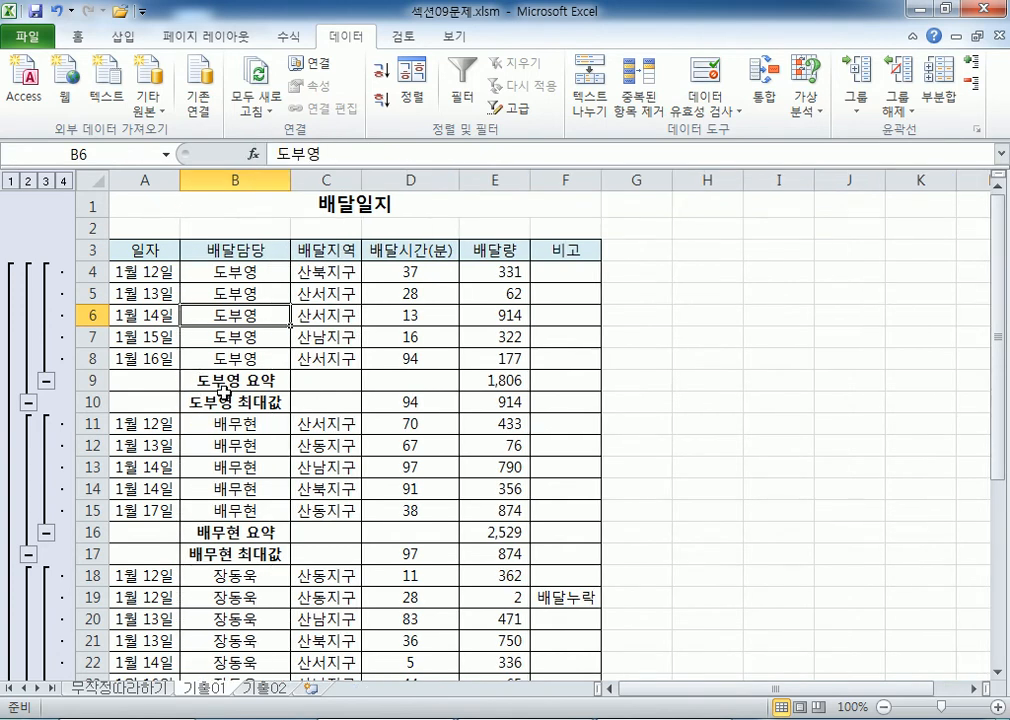
left_click(56, 11)
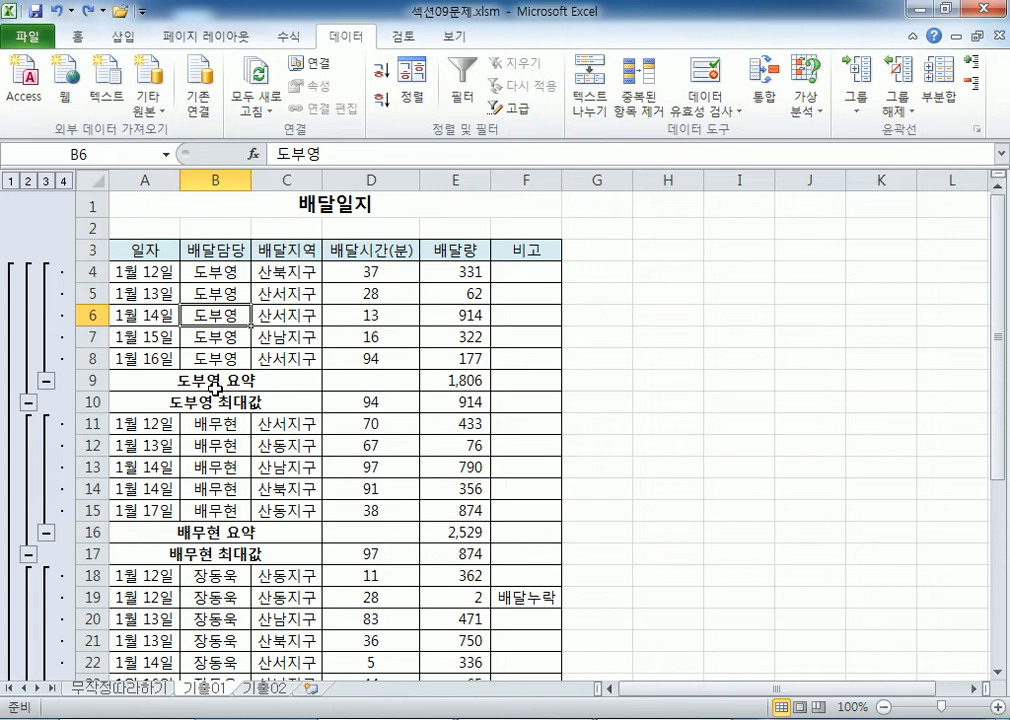
Sort the 급여 분석 현황 table on the 기출02 sheet by 직위 in descending order
left_click(272, 688)
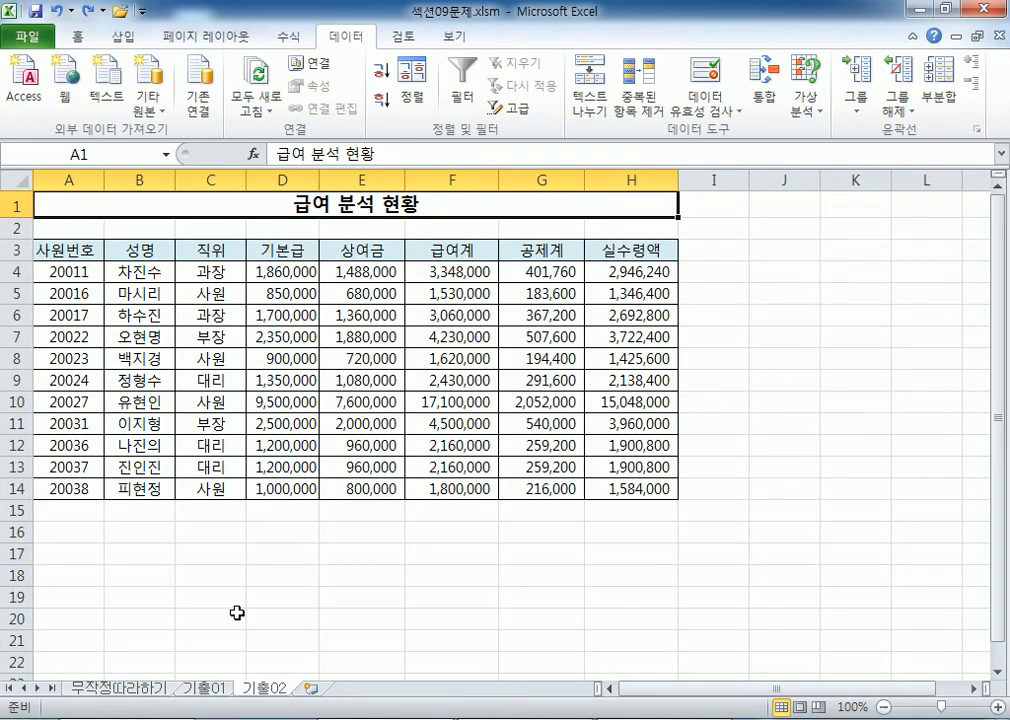
left_click(116, 293)
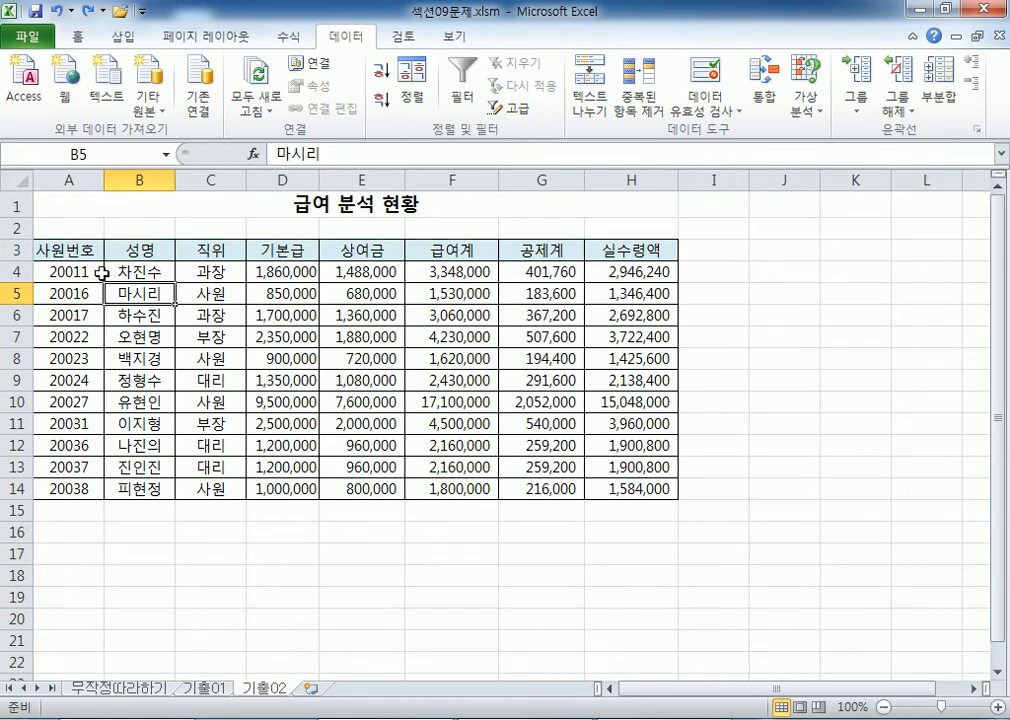
left_click_drag(85, 251, 640, 488)
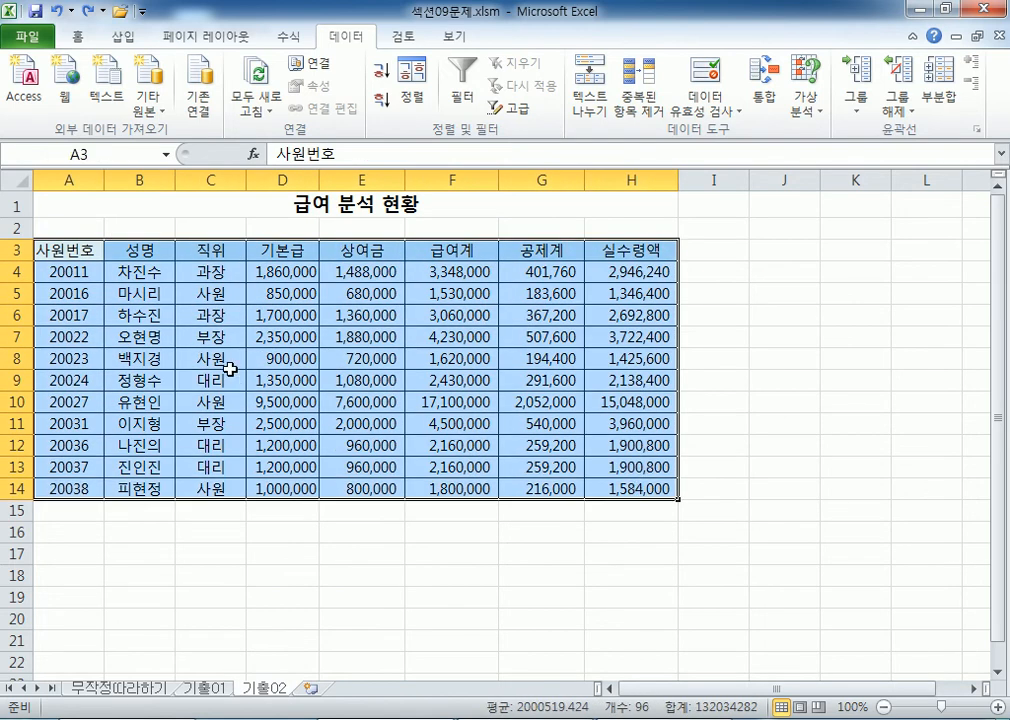
left_click(10, 205)
left_click_drag(45, 250, 610, 490)
left_click(14, 227)
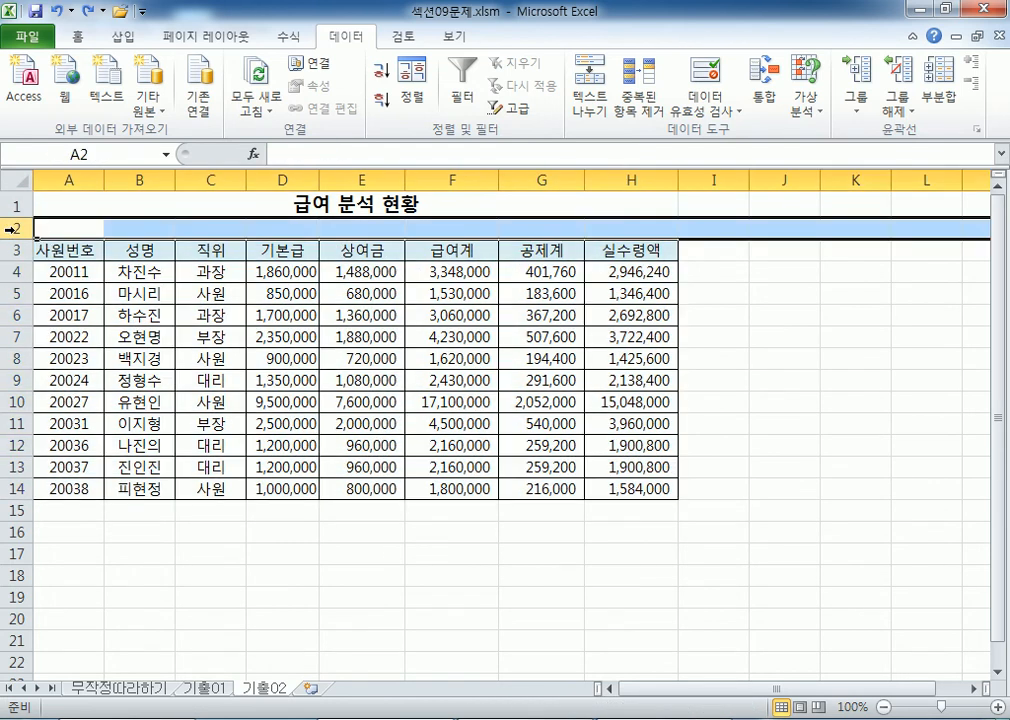
left_click(224, 293)
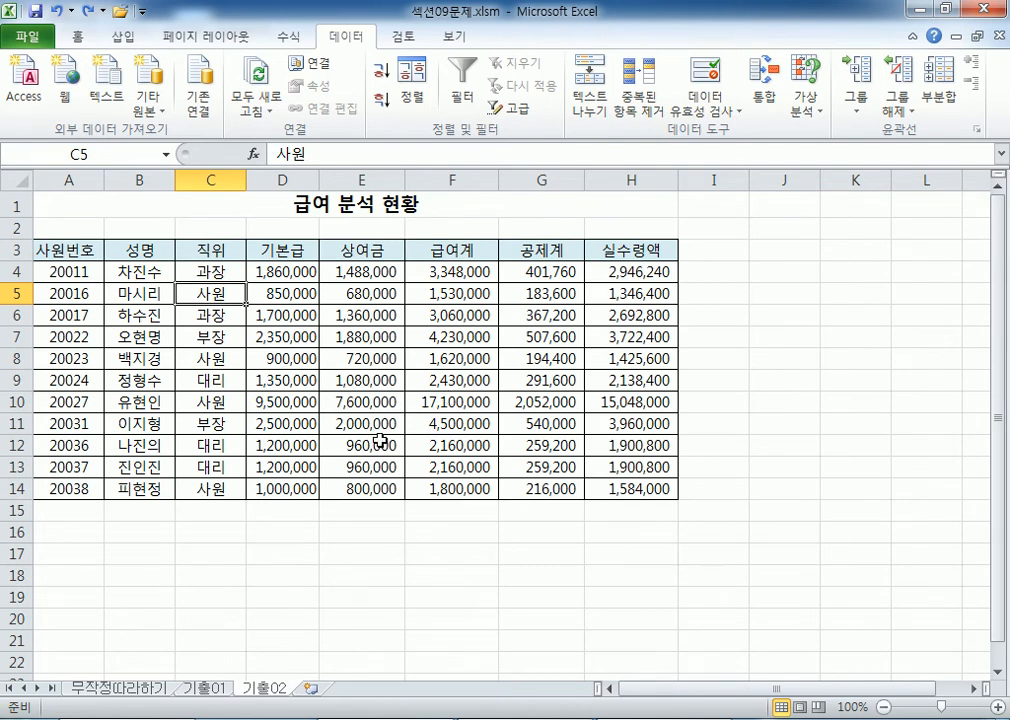
left_click_drag(208, 258, 225, 402)
left_click(228, 318)
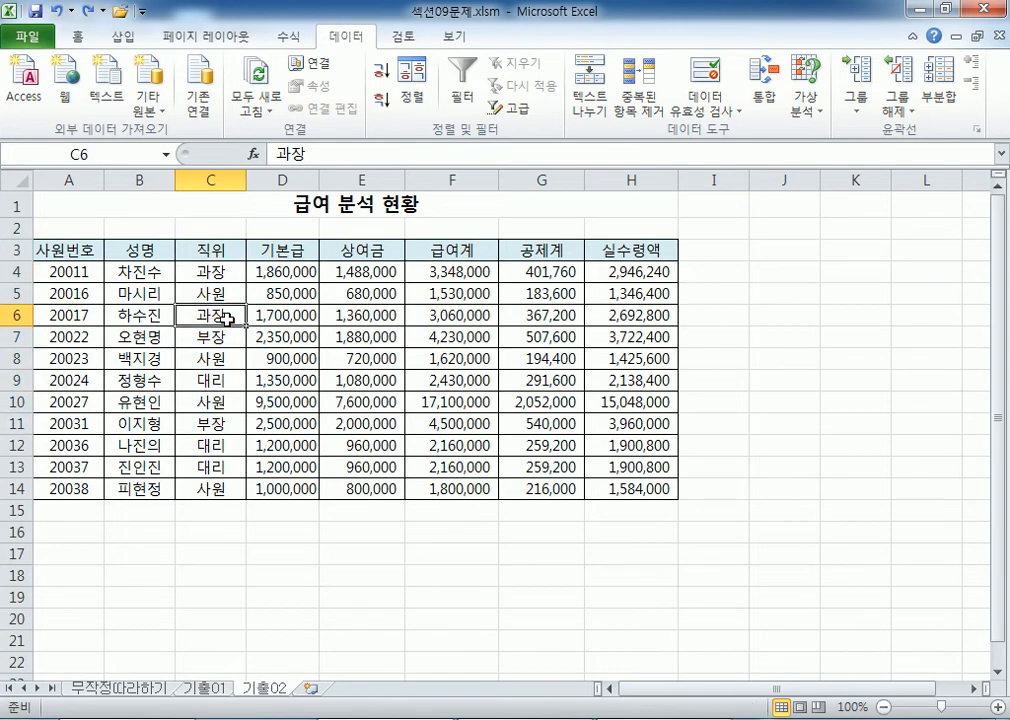
left_click(380, 101)
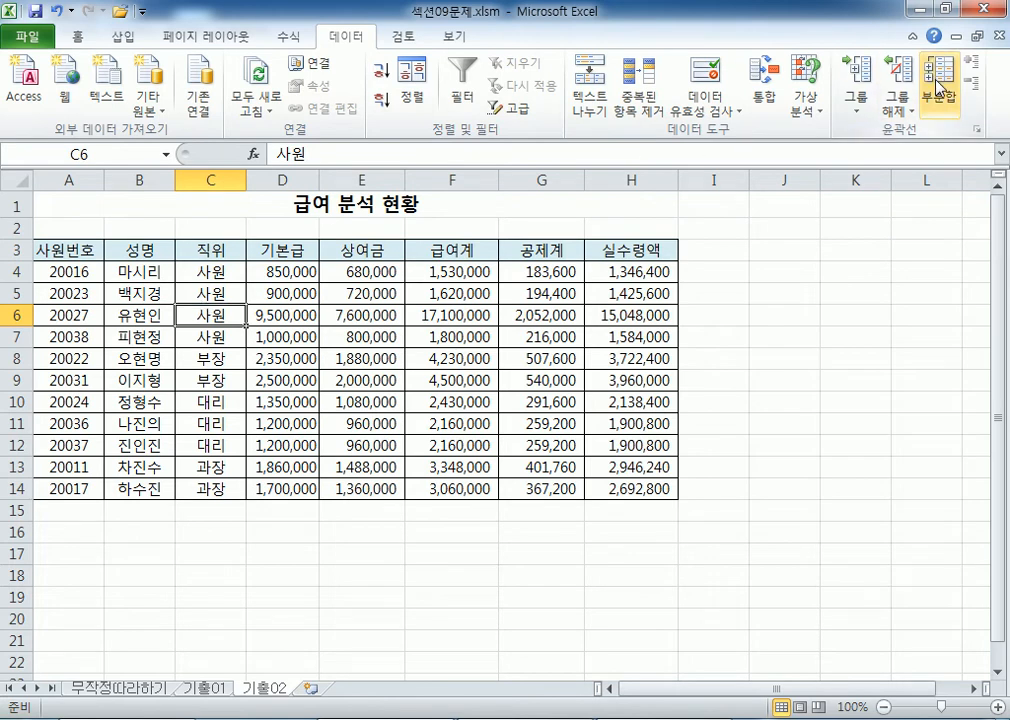
Add 합계 subtotals of 급여계, 공제계 and 실수령액 to the salary table, grouped by 직위
left_click_drag(75, 250, 604, 487)
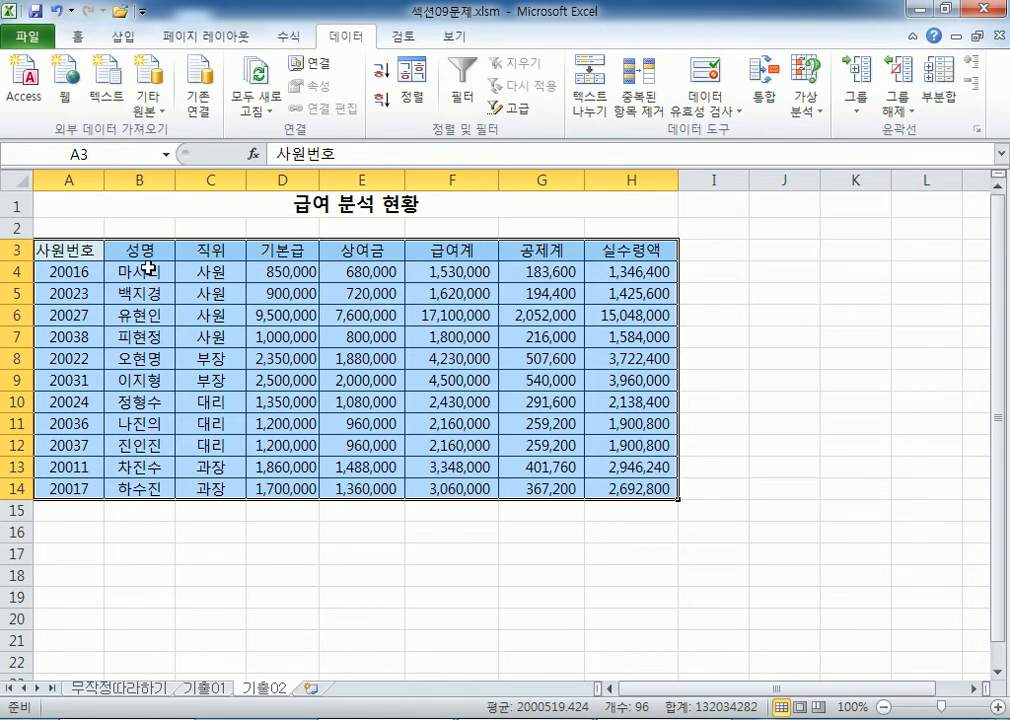
left_click(215, 337)
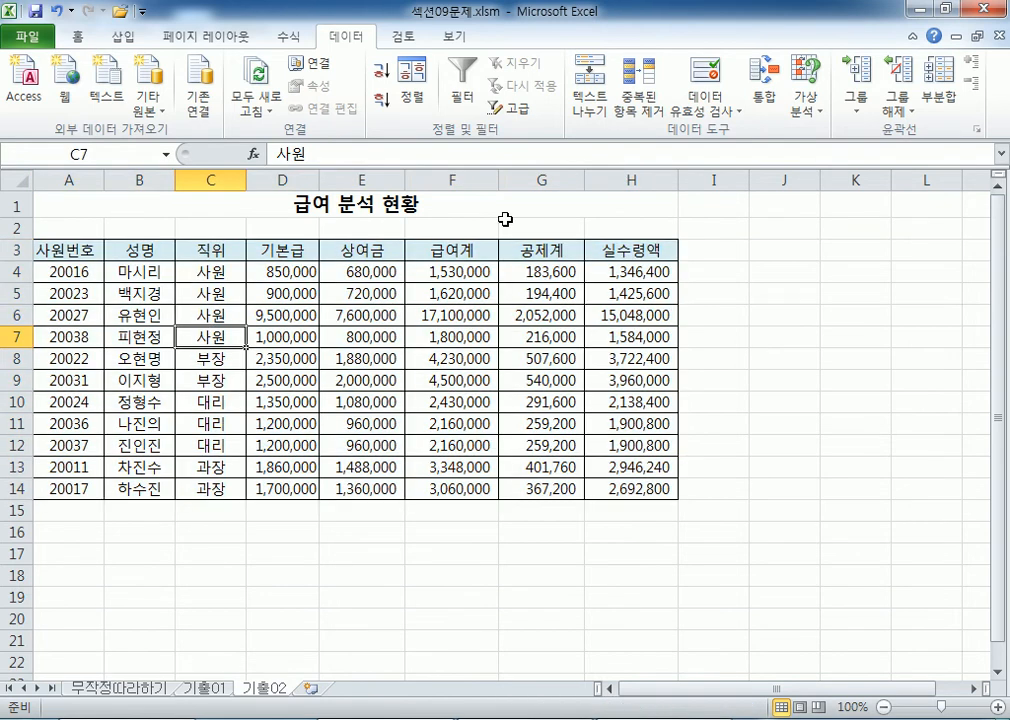
left_click(938, 97)
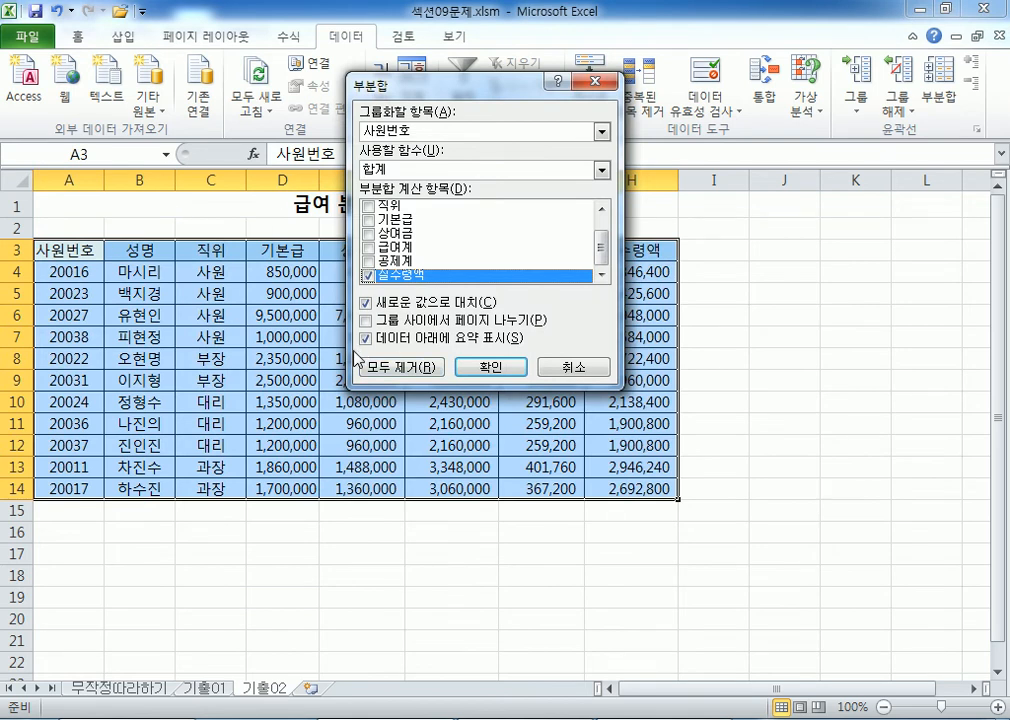
left_click_drag(436, 93, 297, 220)
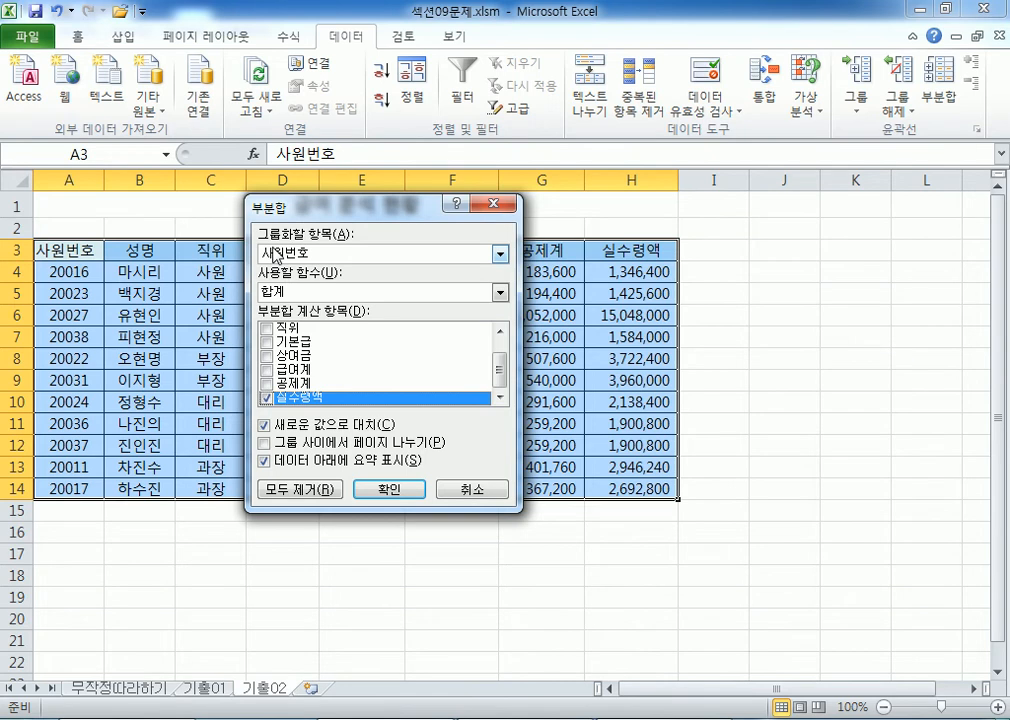
left_click(500, 254)
left_click(277, 296)
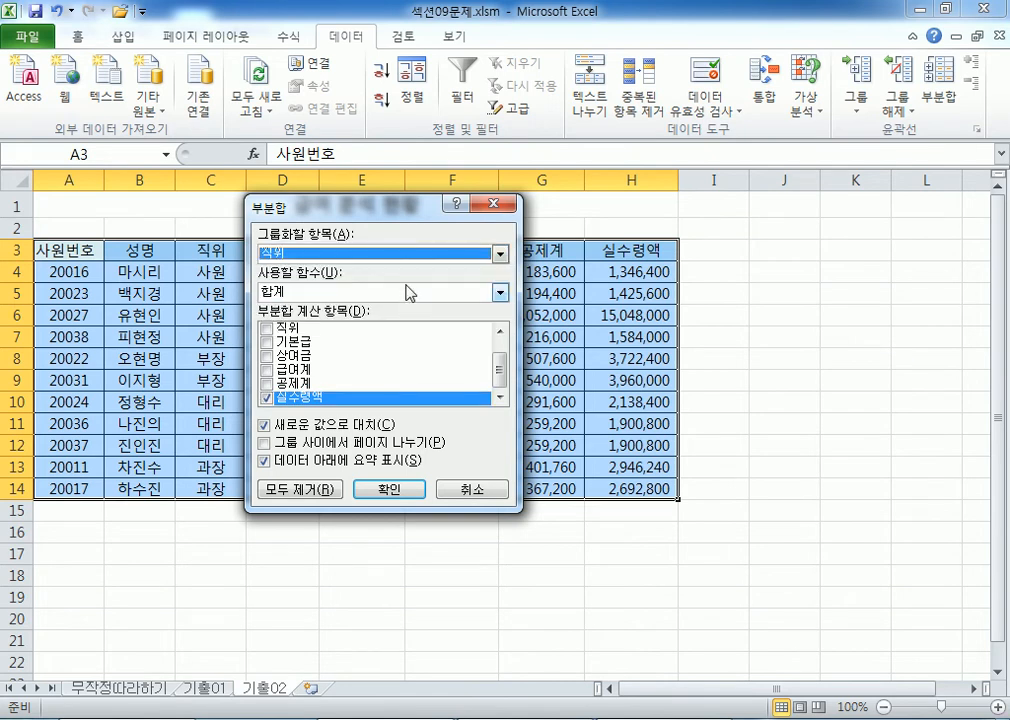
left_click(266, 369)
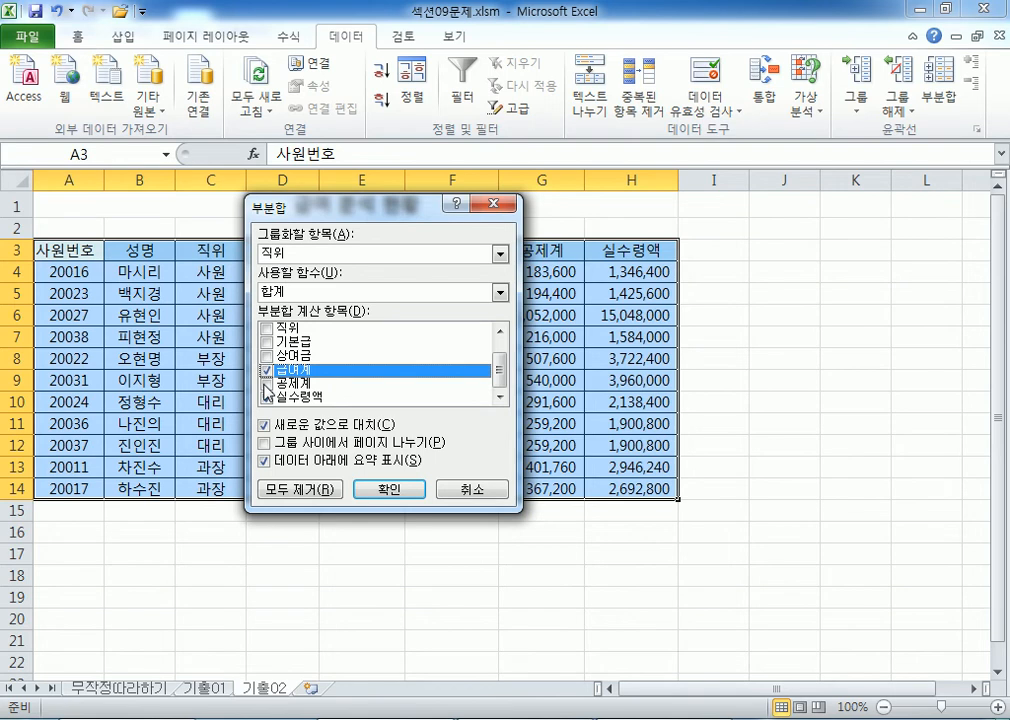
left_click(266, 384)
left_click(295, 372)
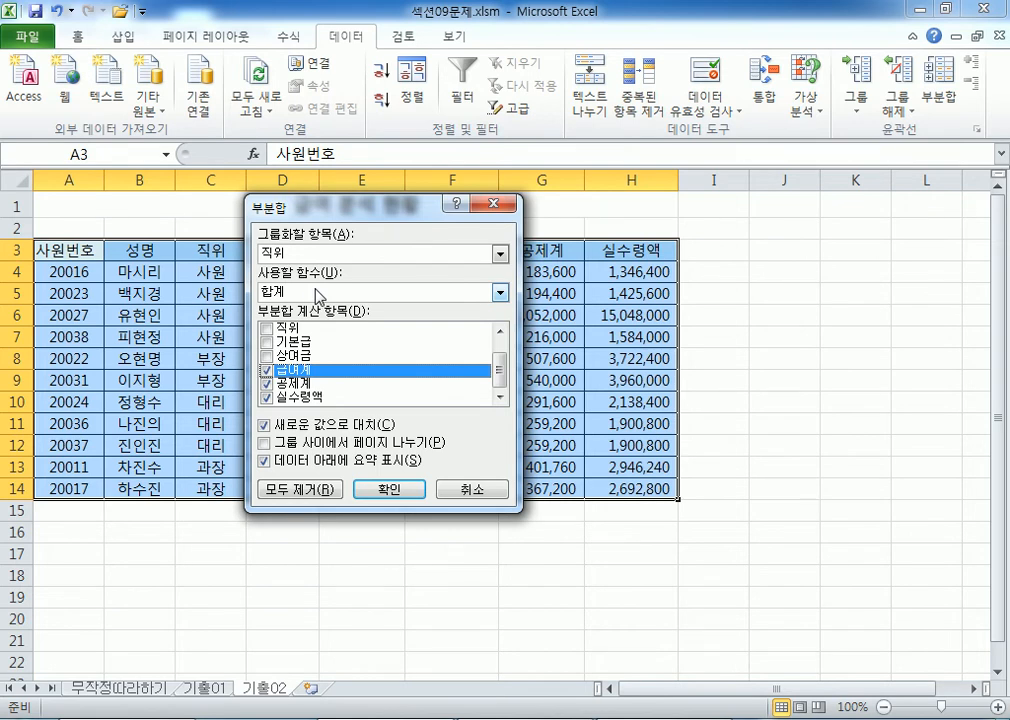
left_click(388, 490)
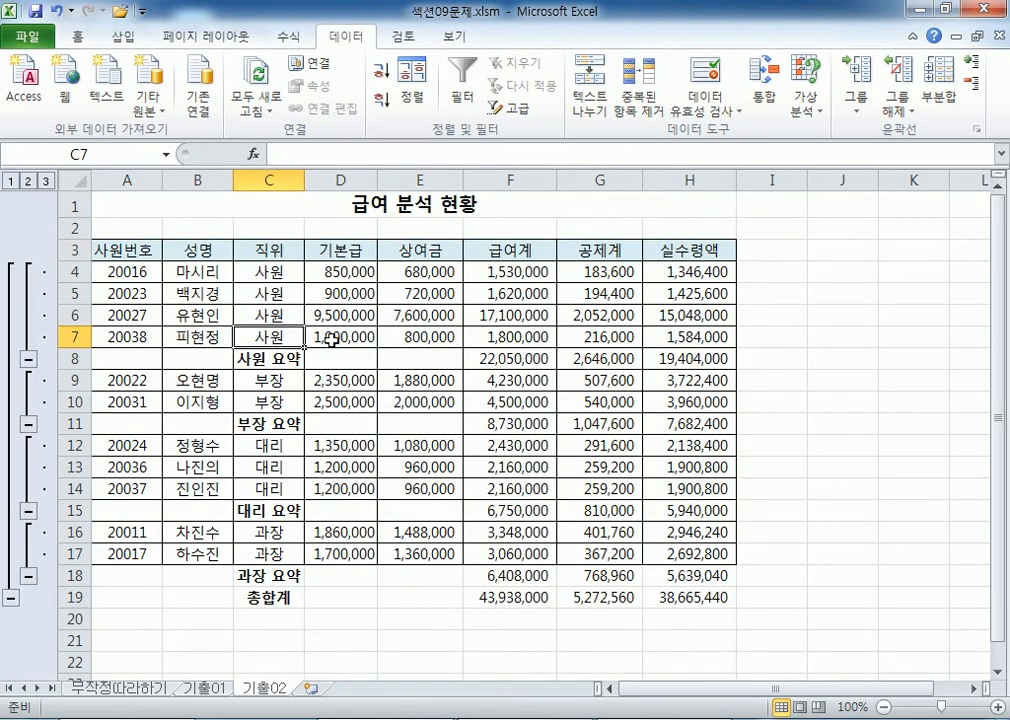
Add 평균 subtotals of 급여계, 공제계 and 실수령액 per 직위 with 새로운 값으로 대치 turned off, keeping the 합계 subtotals
left_click(938, 85)
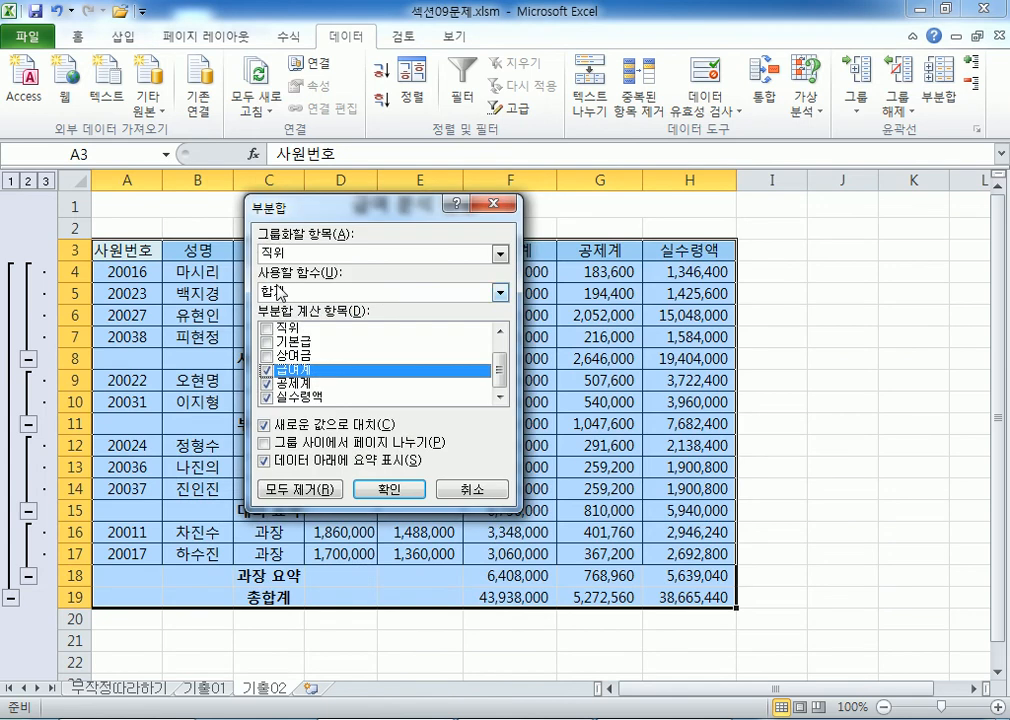
left_click(500, 292)
left_click(280, 333)
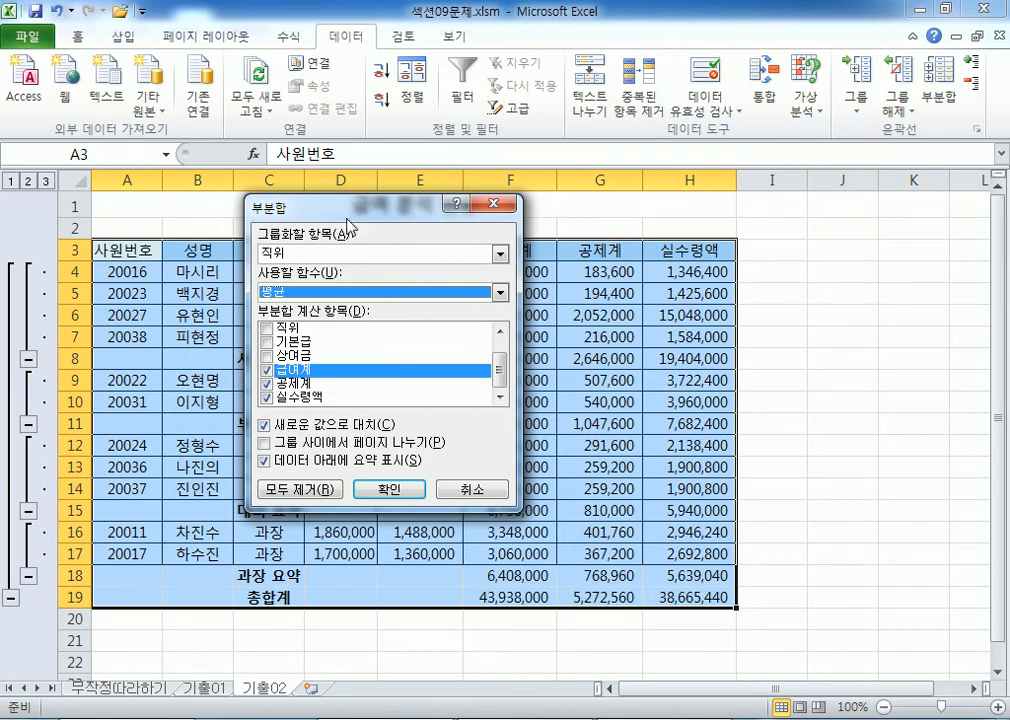
left_click_drag(270, 204, 334, 115)
left_click(328, 335)
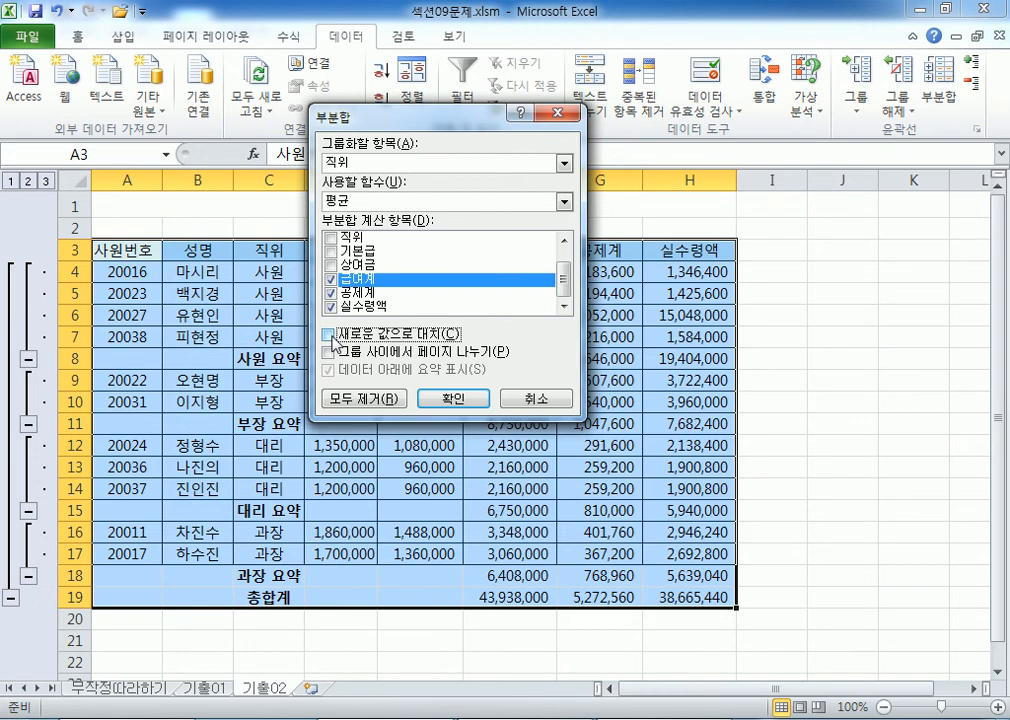
left_click(455, 399)
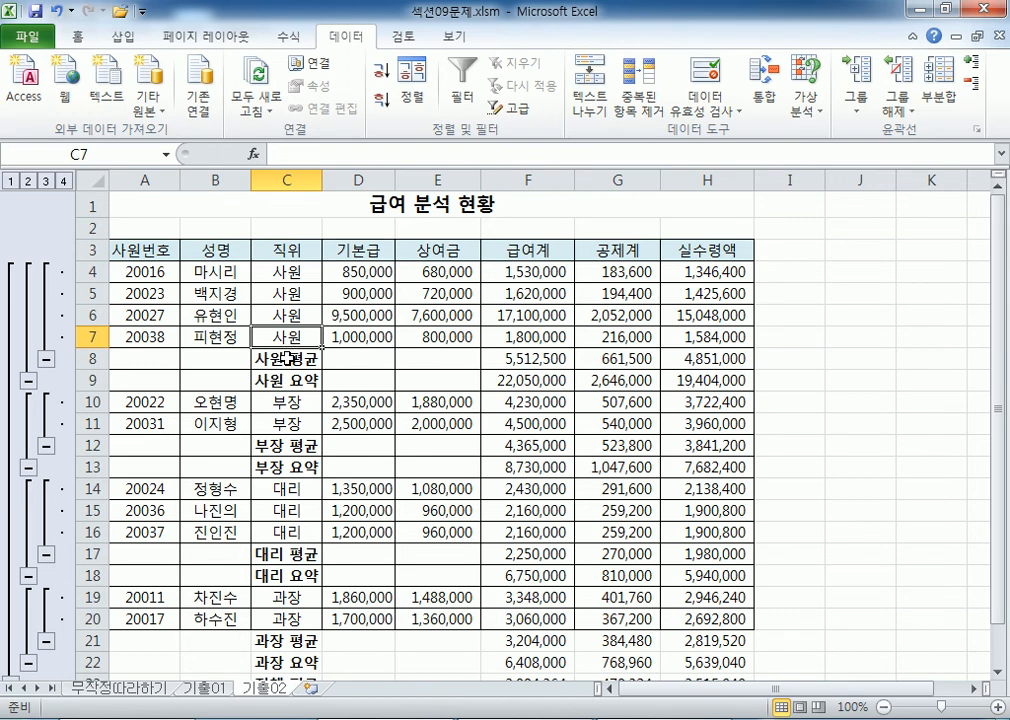
Change the 사원 요약 label in C9 to 사원 합계
left_click(288, 357)
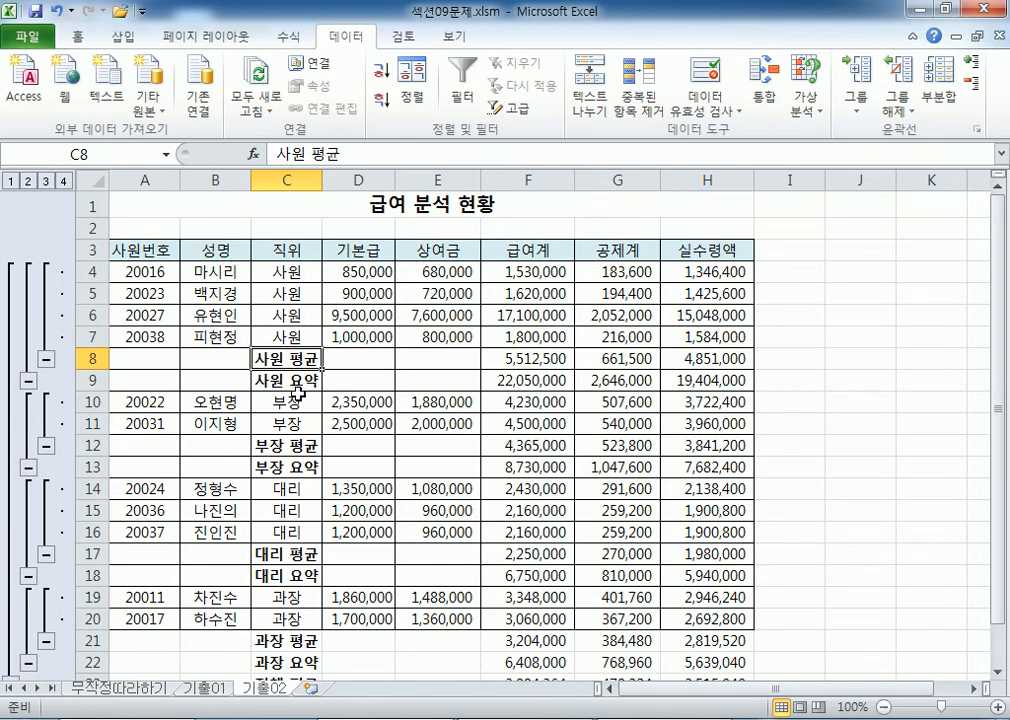
left_click(297, 381)
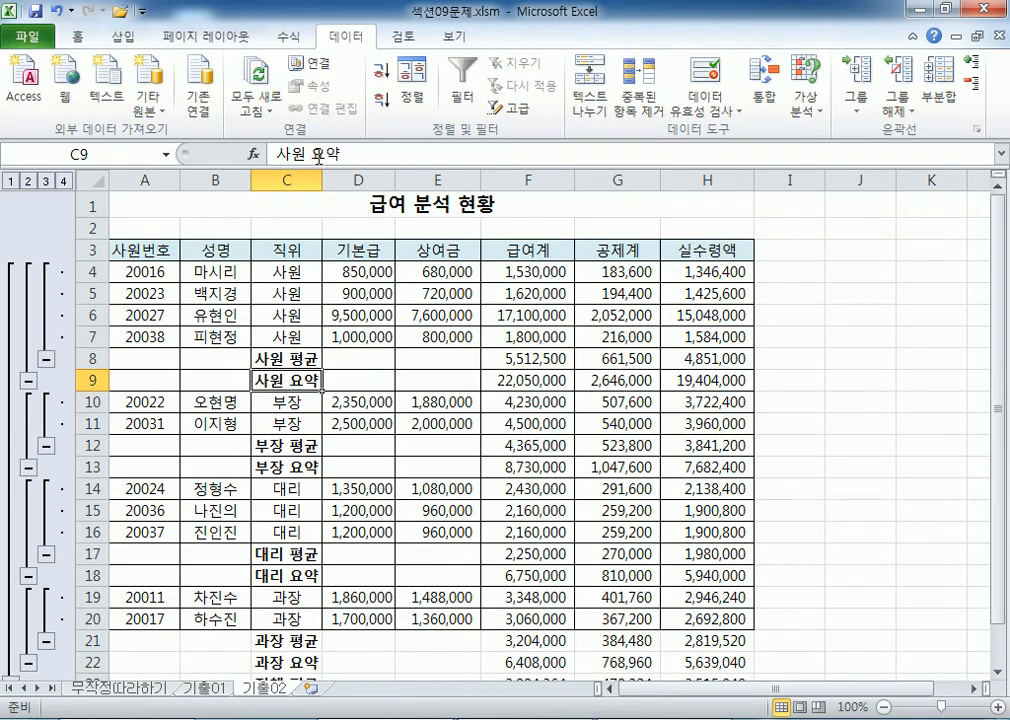
left_click_drag(318, 150, 368, 151)
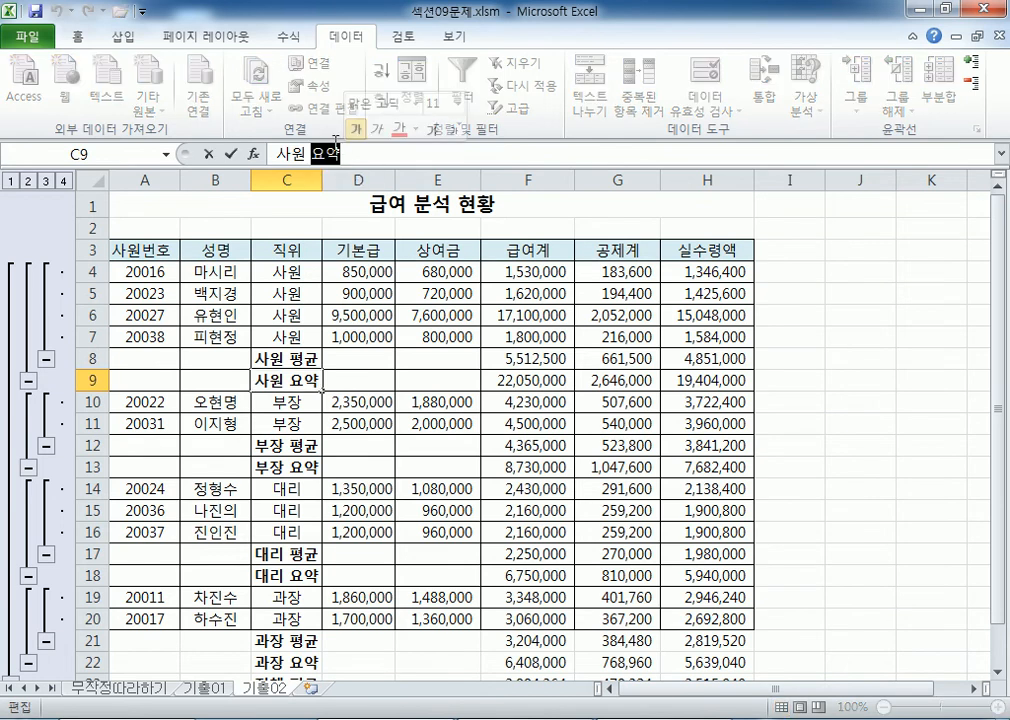
type("GKQ")
key("BackSpace")
key("BackSpace")
key("BackSpace")
key("Hangul")
type("합ㄱ")
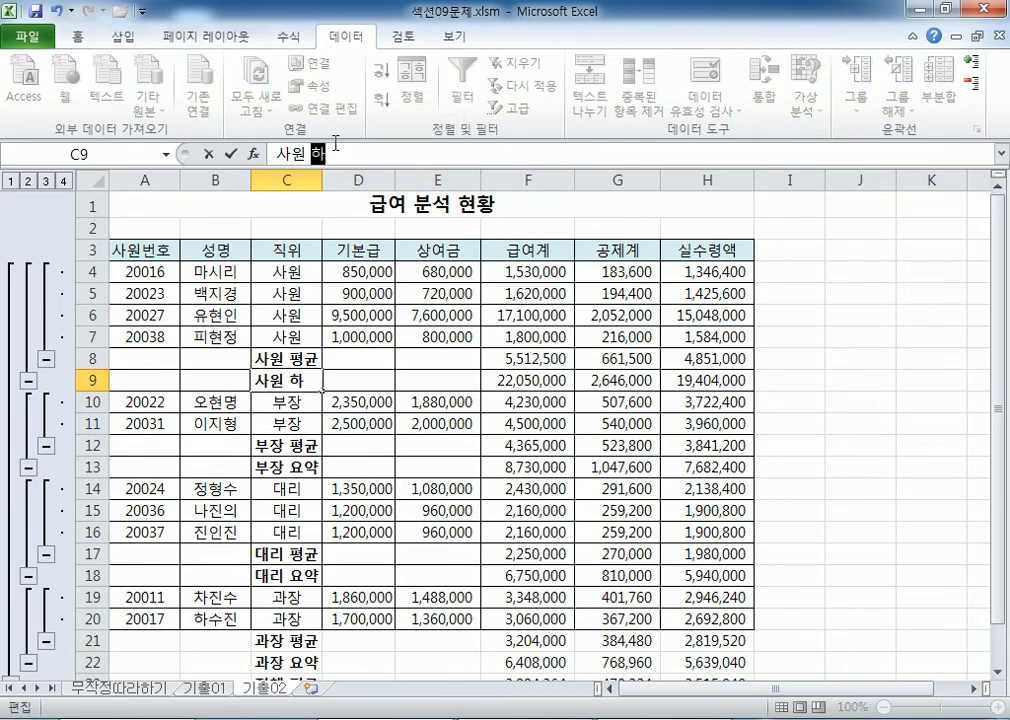
type("ㅖ")
key("Return")
Change the 부장 요약 label in C13 to 부장 합계
key("Return")
key("Return")
key("Return")
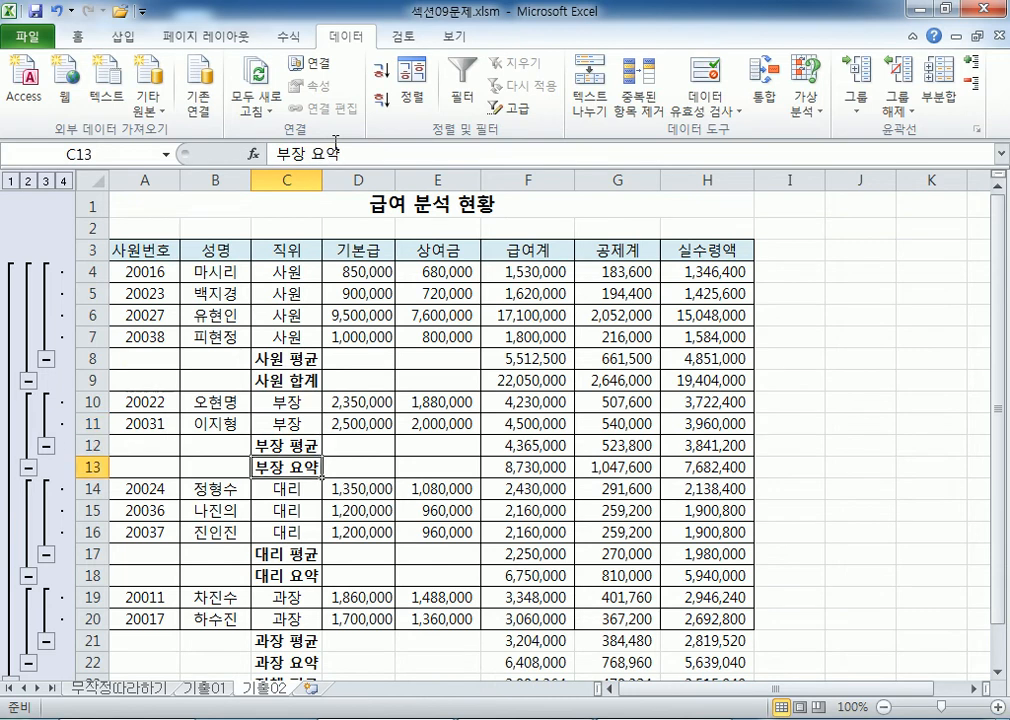
key("BackSpace")
key("BackSpace")
type("합ㄱㄲ")
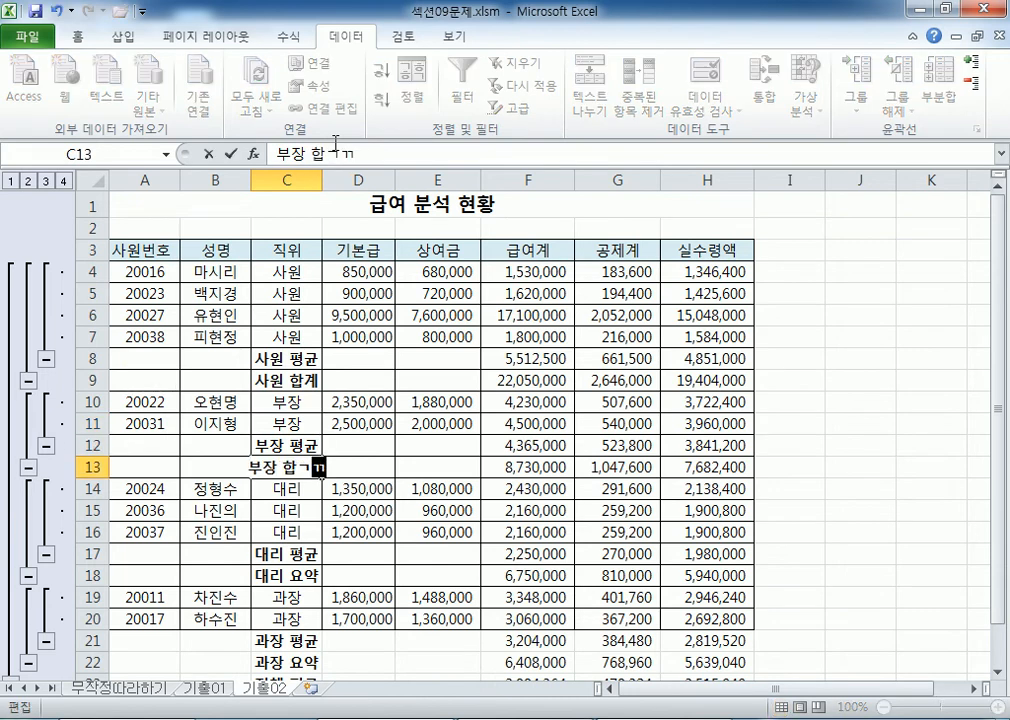
type("ㅖ")
key("Return")
Change the 대리 요약 label in C18 to 대리 합계
key("Return")
key("Return")
key("Return")
key("Return")
key("F2")
key("BackSpace")
key("BackSpace")
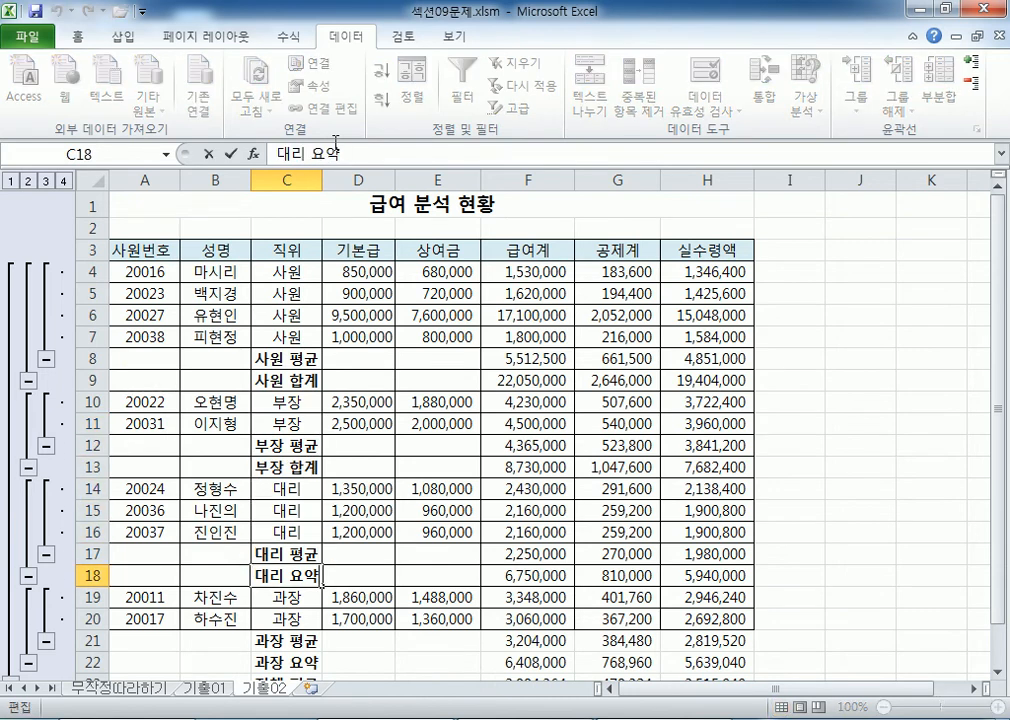
type("합계")
key("Return")
Change the 과장 요약 label in C22 to 과장 합계
key("Return")
key("Return")
key("Return")
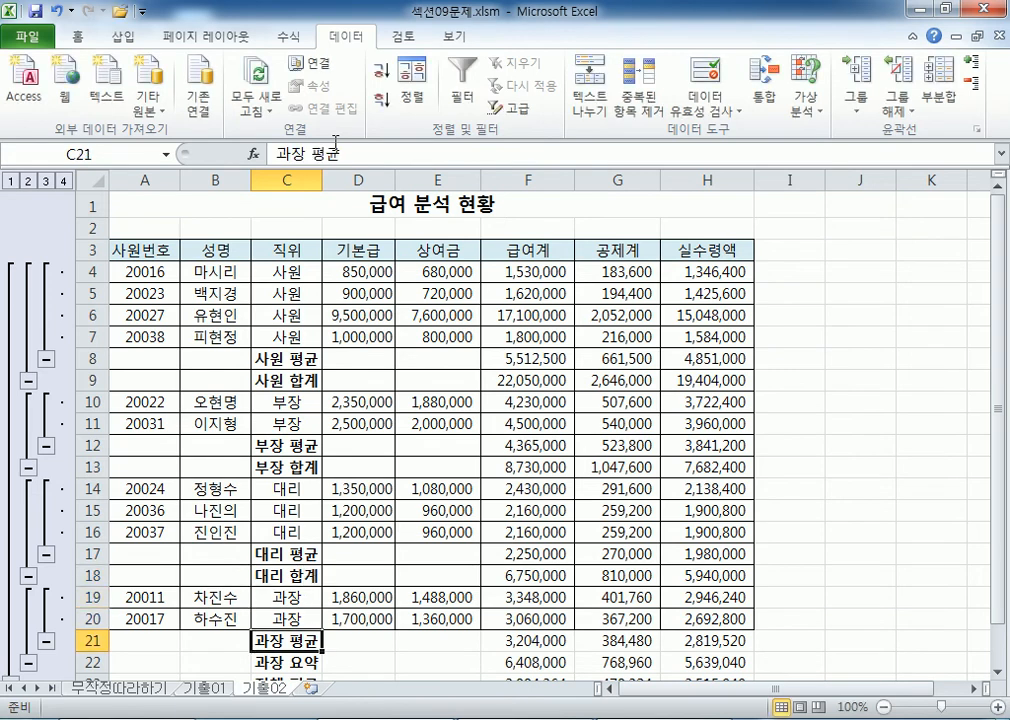
key("F2")
key("BackSpace")
key("BackSpace")
type("합계")
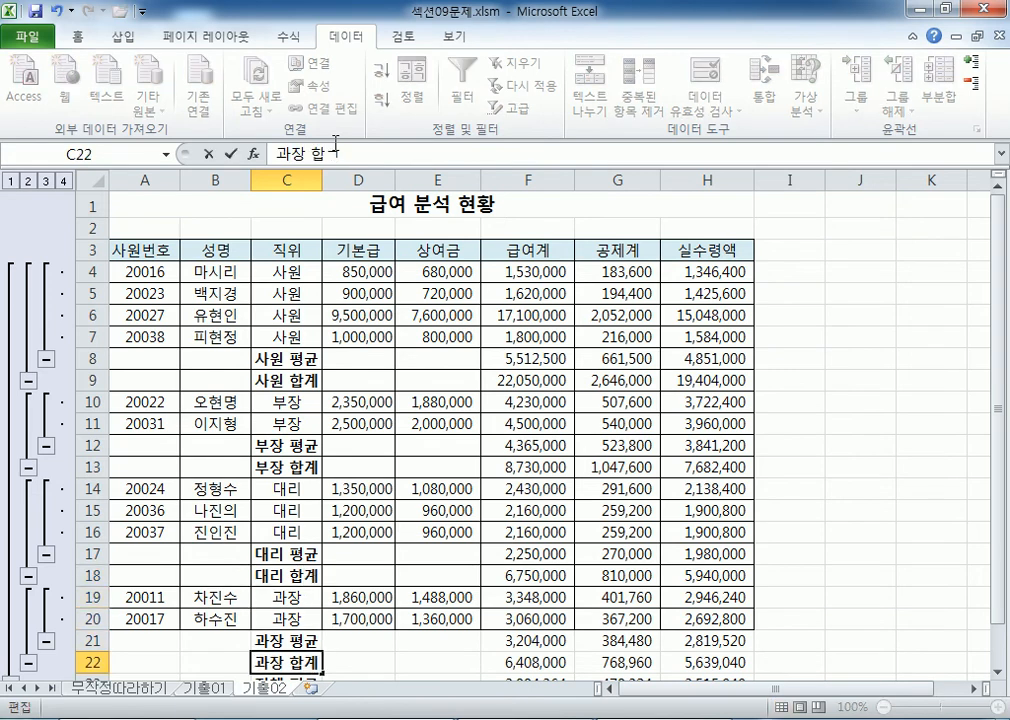
key("Return")
Review the 평균, 합계 and overall total rows on 기출02, glancing at the 무작정따라하기 sheet for comparison
scroll(411, 110, "down", 1)
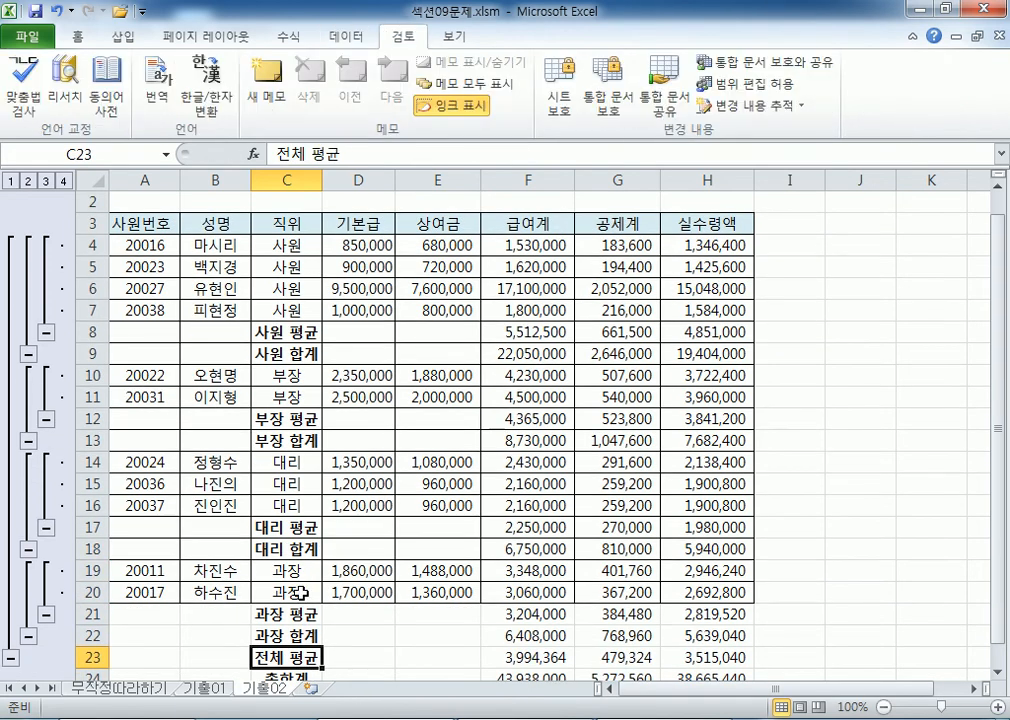
scroll(238, 468, "down", 2)
left_click(279, 552)
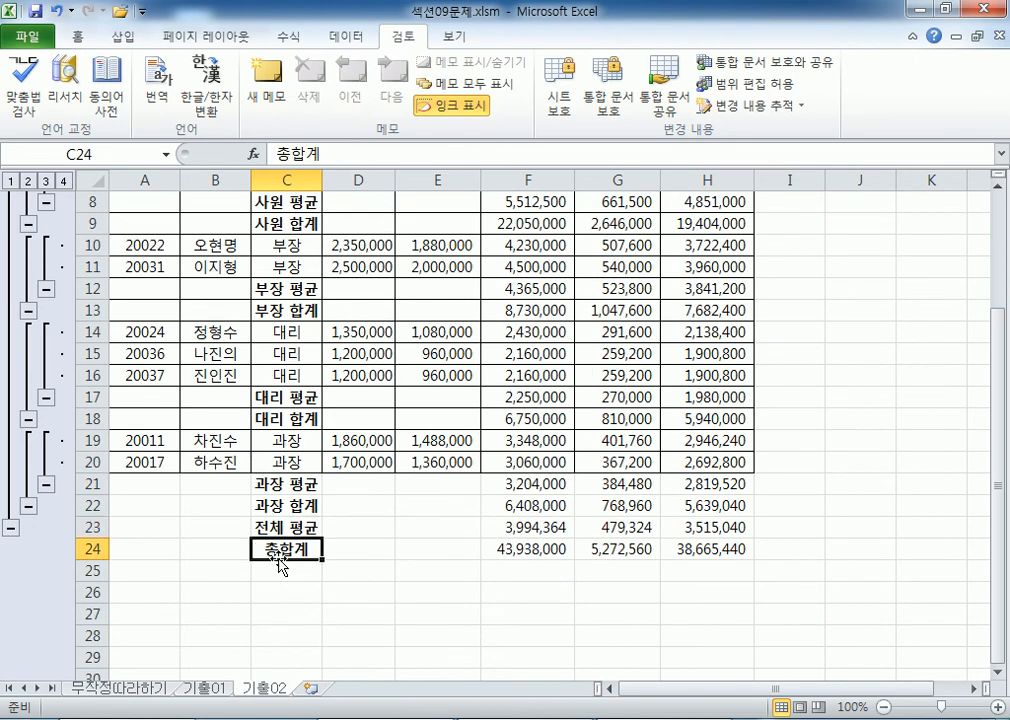
scroll(281, 560, "up", 3)
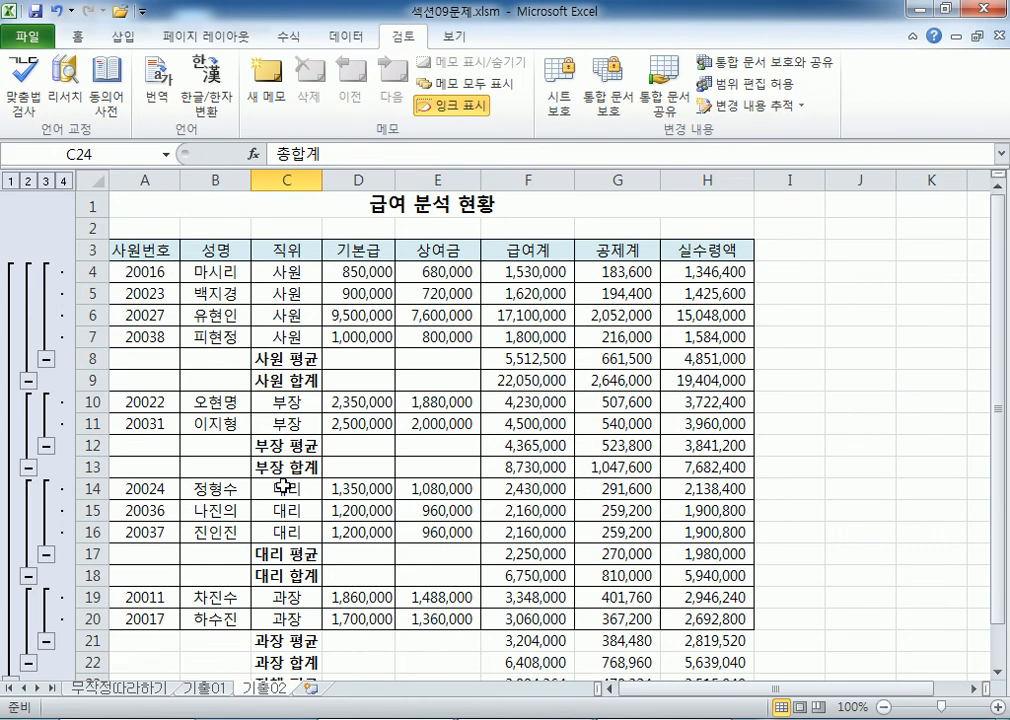
left_click(140, 688)
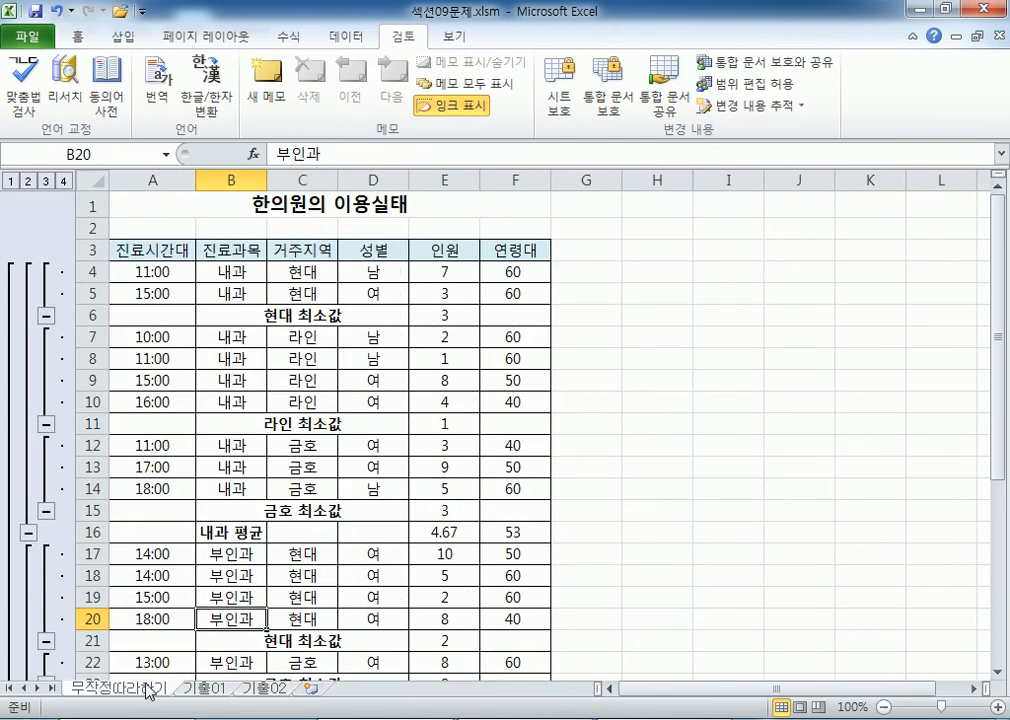
left_click(284, 690)
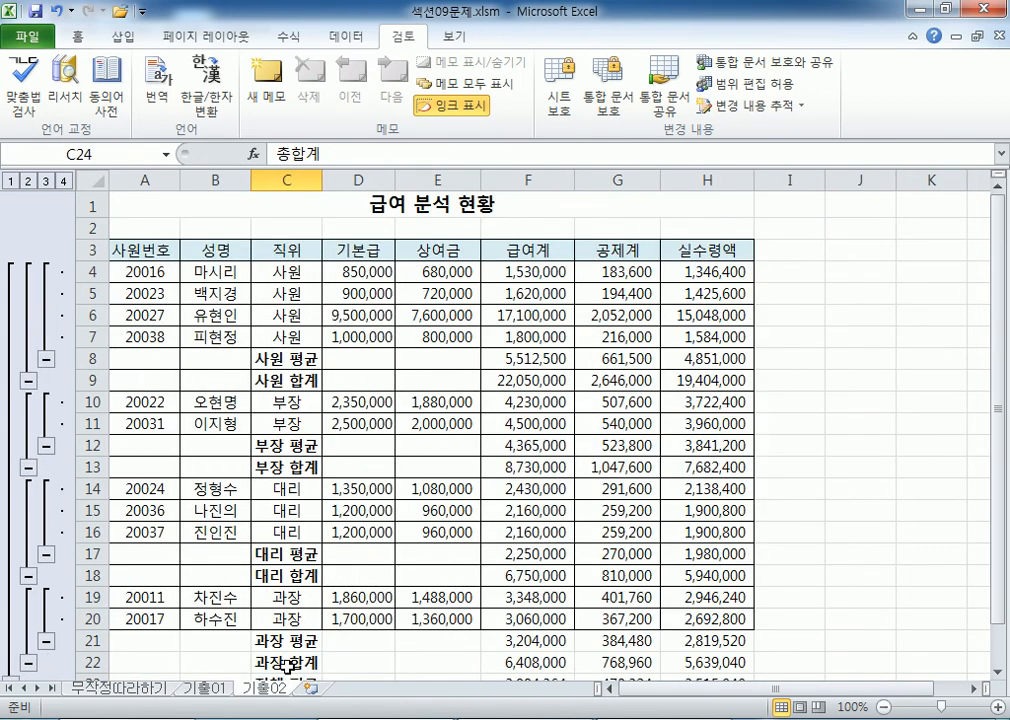
scroll(276, 402, "down", 2)
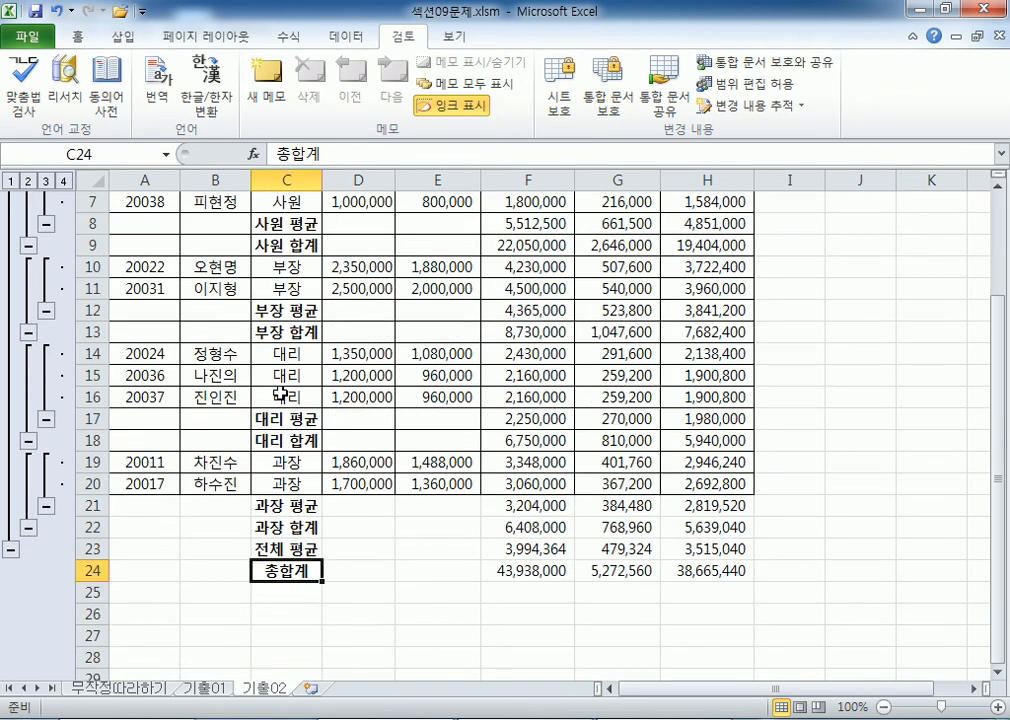
scroll(290, 387, "up", 2)
left_click(305, 382)
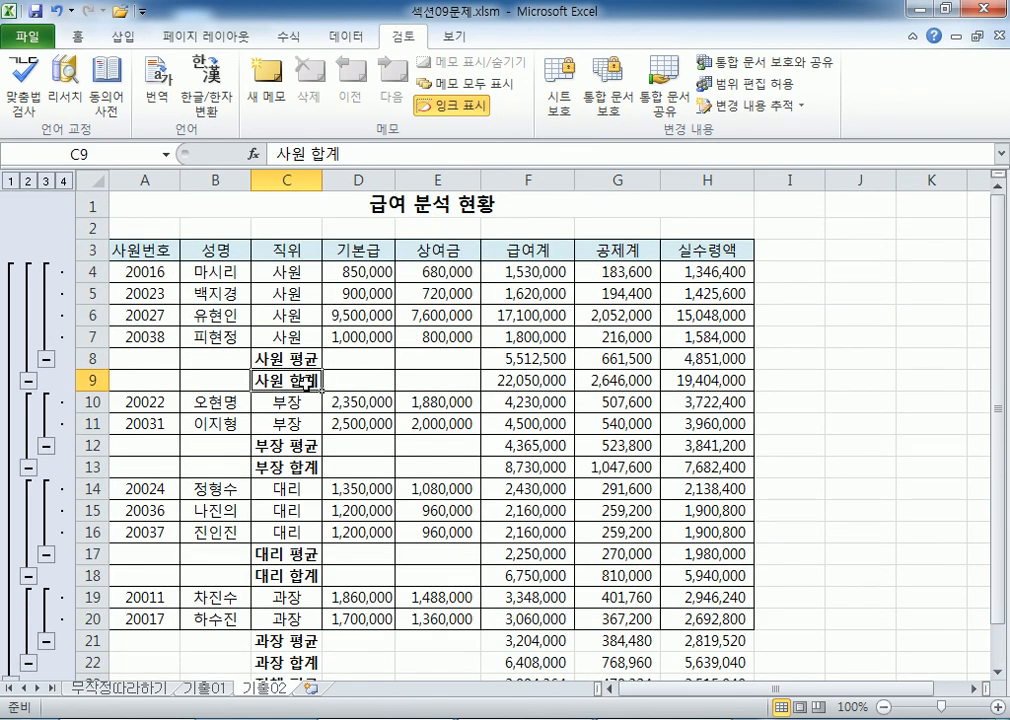
left_click(311, 361)
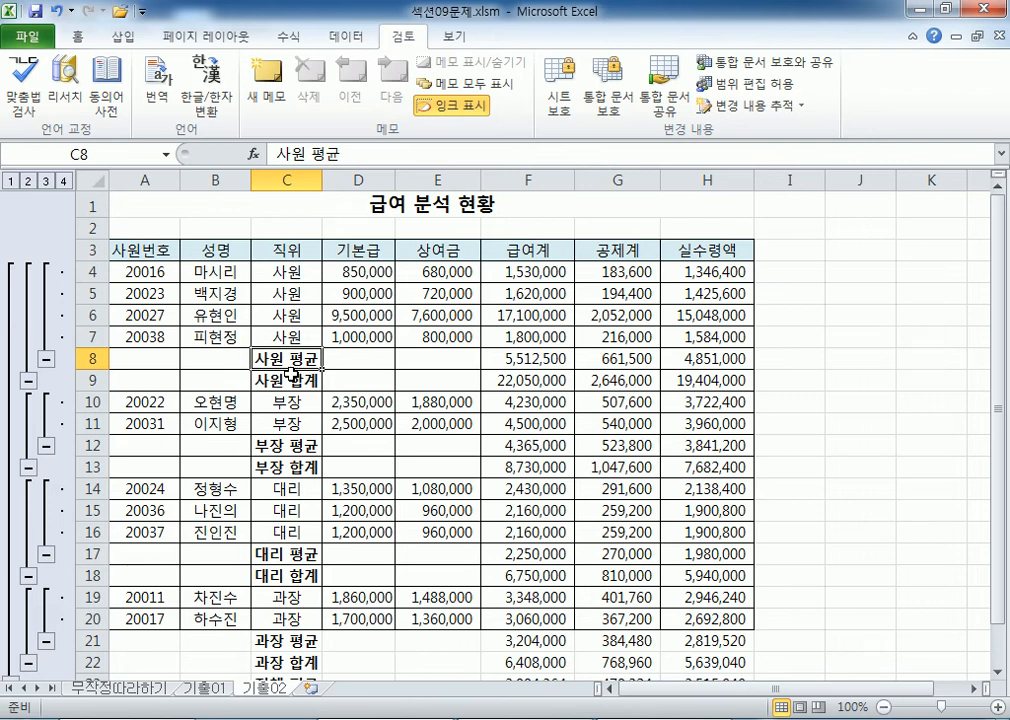
left_click(287, 38)
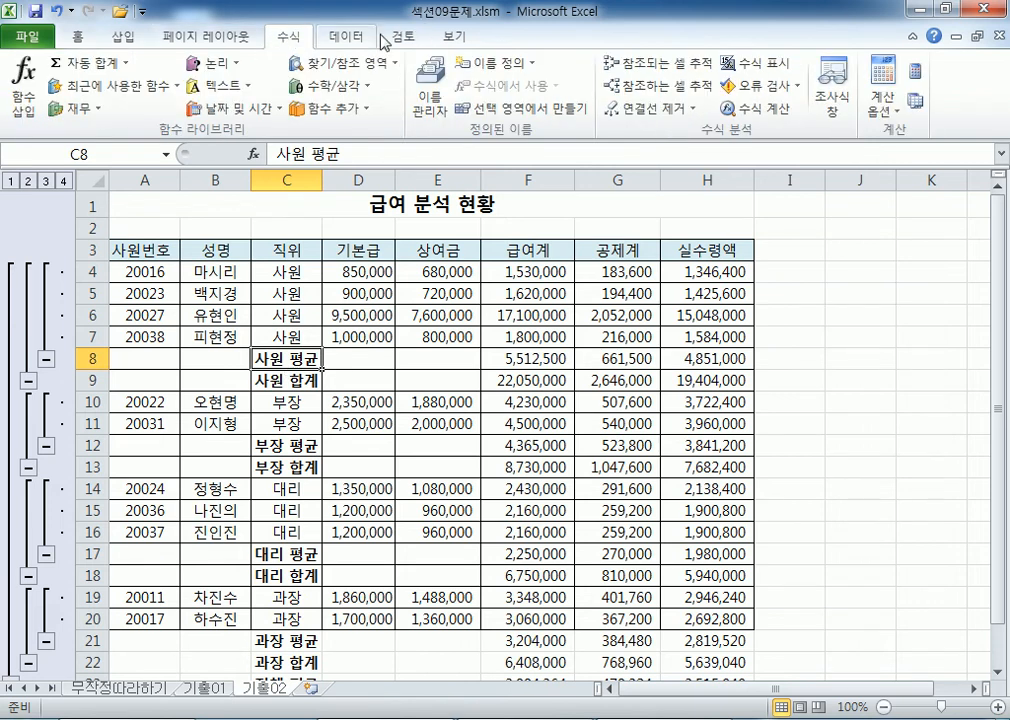
left_click(346, 38)
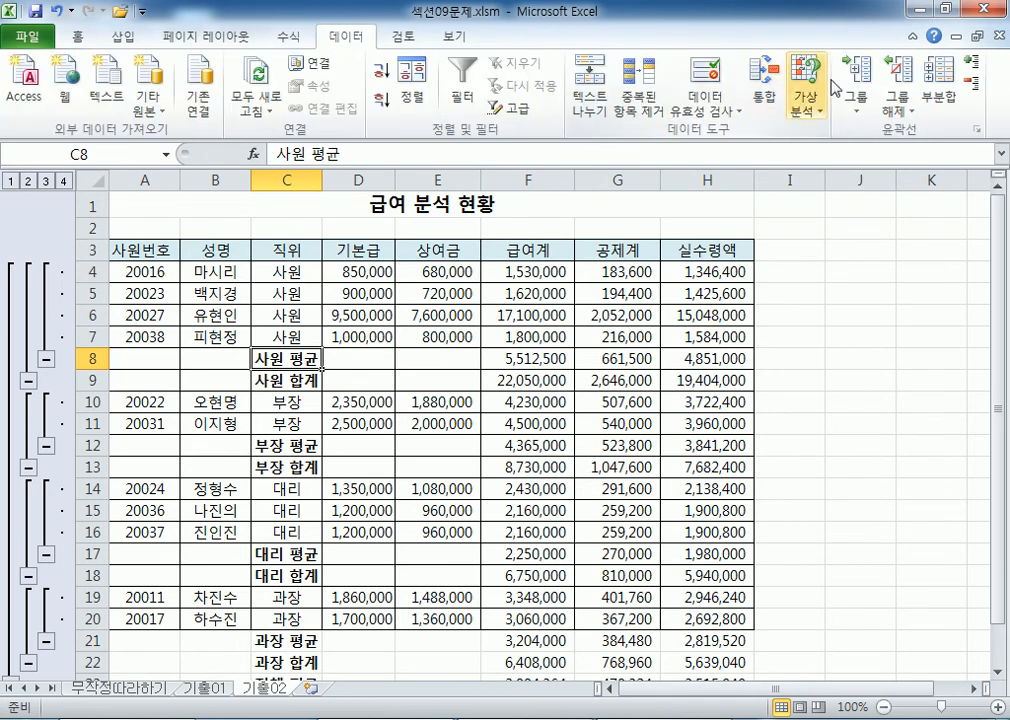
left_click(940, 88)
left_click(332, 336)
left_click(329, 334)
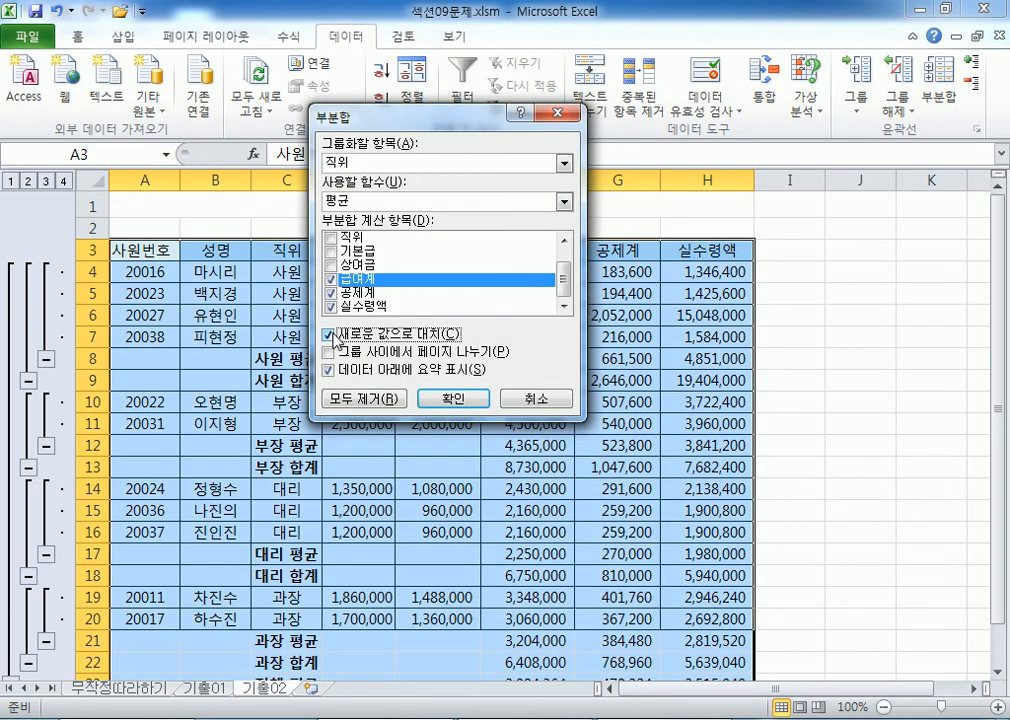
left_click(455, 398)
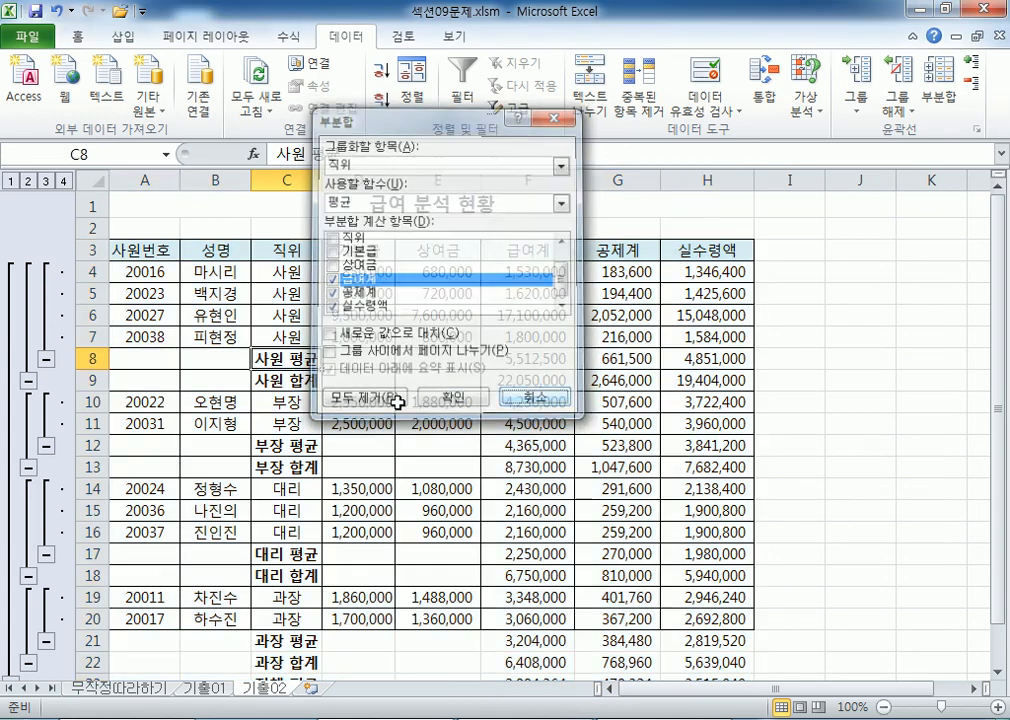
scroll(259, 400, "down", 3)
scroll(262, 398, "up", 3)
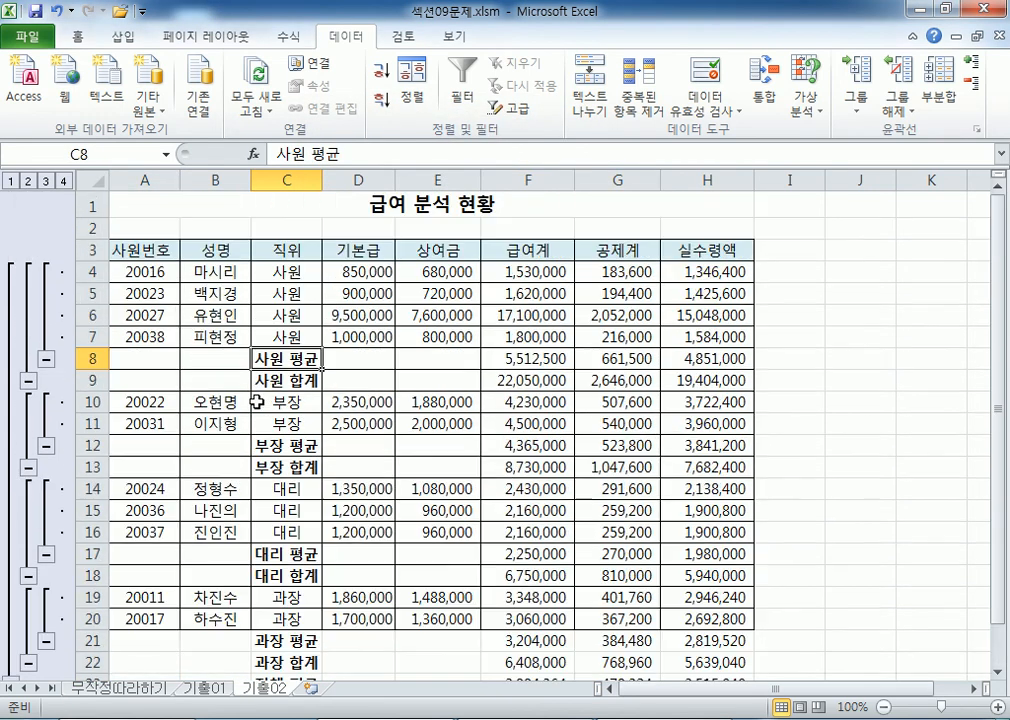
Remove all subtotals from the 한의원의 이용실태 table on the 무작정따라하기 sheet
left_click(127, 700)
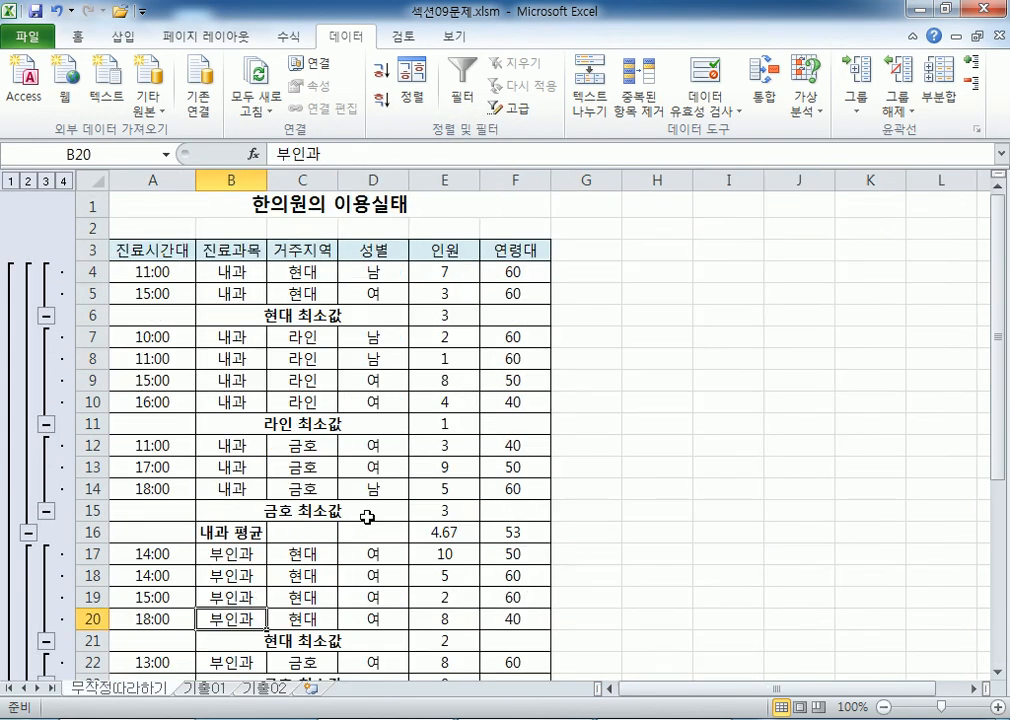
scroll(391, 470, "down", 2)
scroll(391, 470, "down", 2)
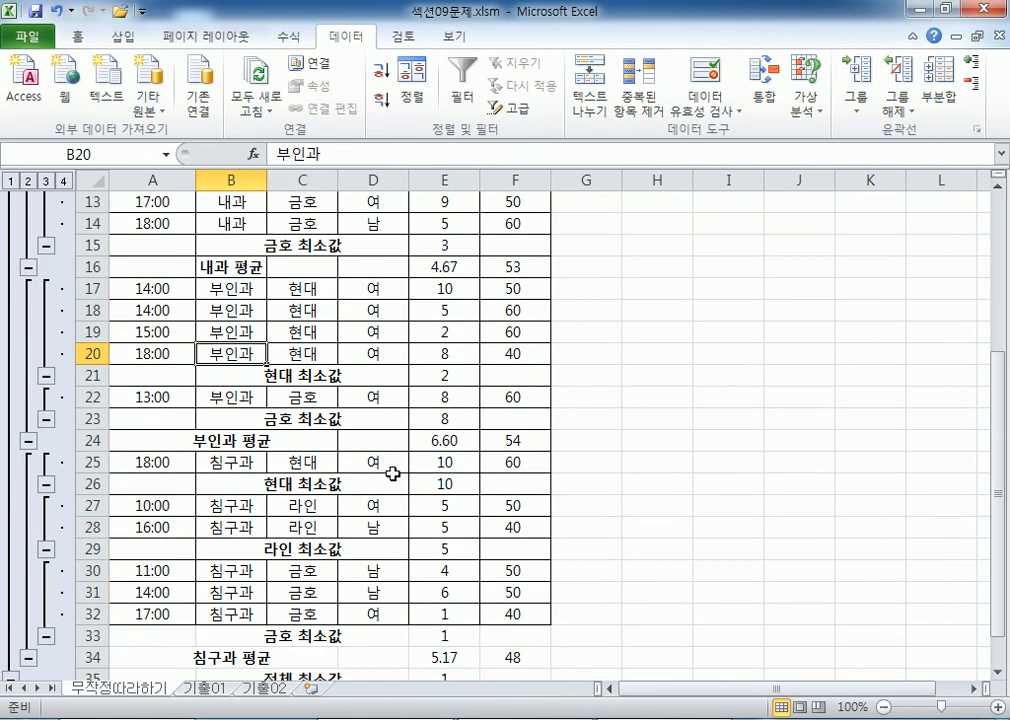
scroll(392, 472, "up", 4)
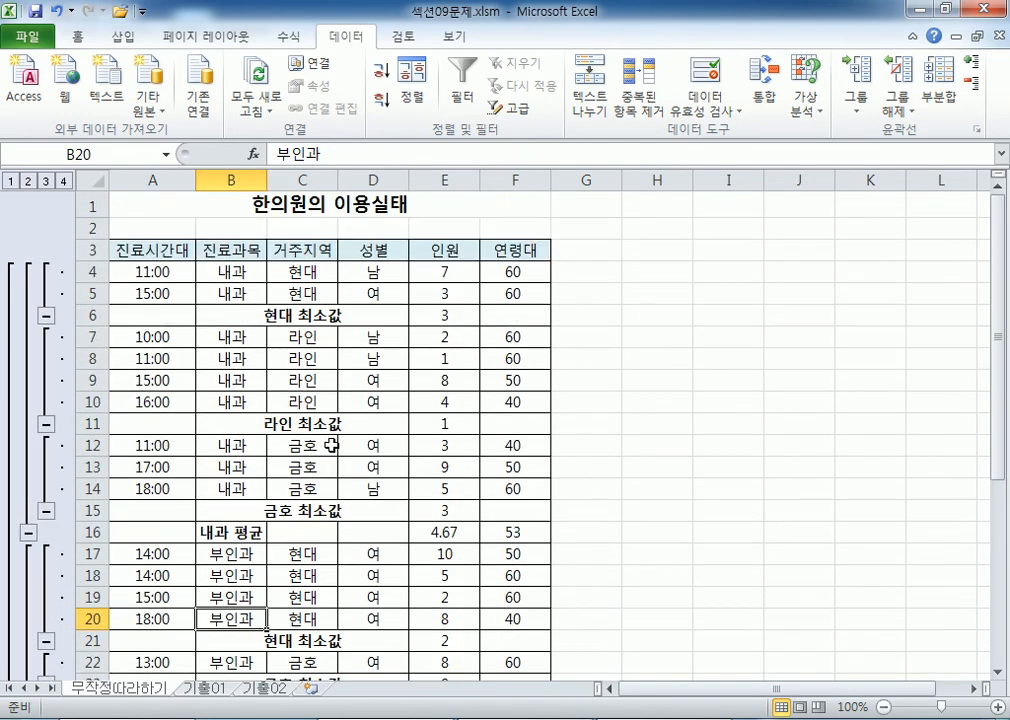
left_click(275, 293)
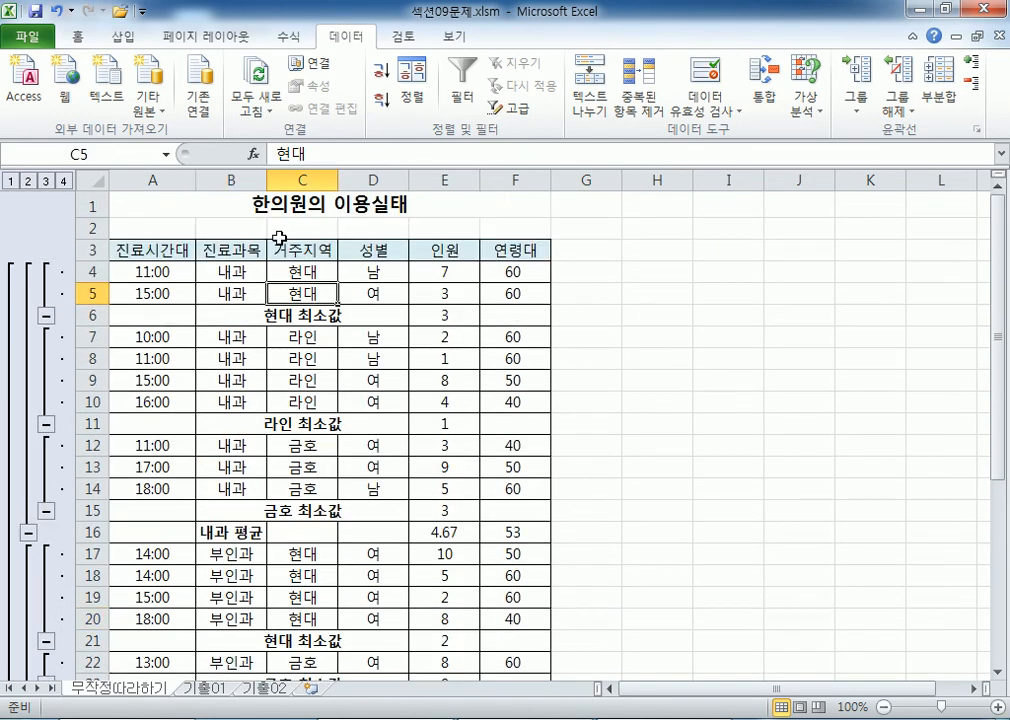
left_click(945, 88)
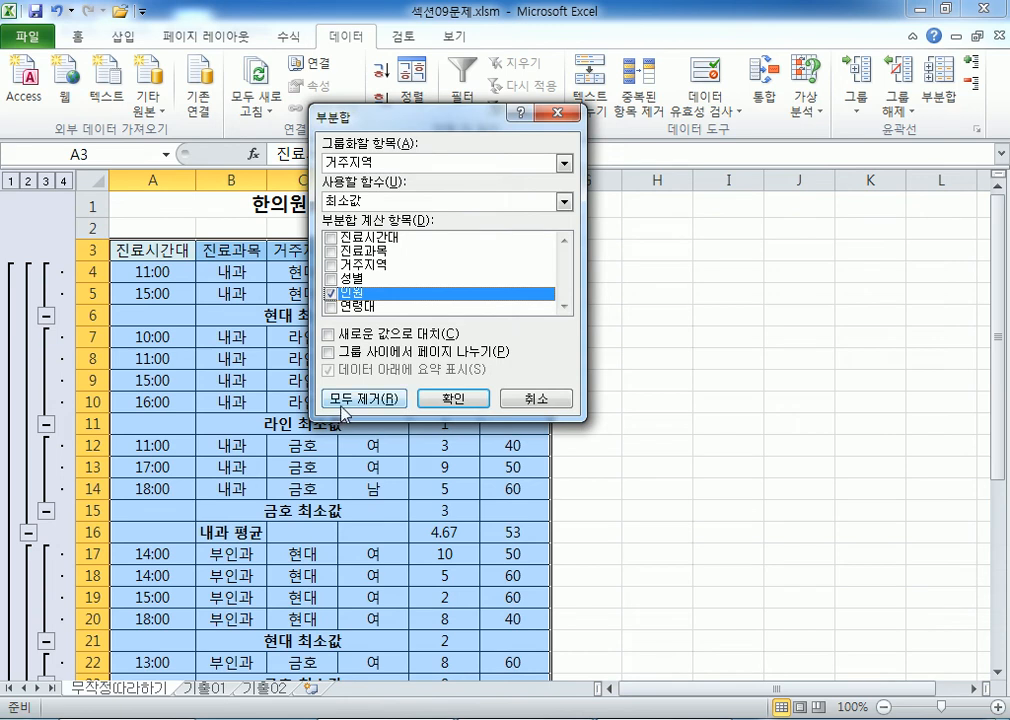
left_click(343, 405)
left_click(145, 421)
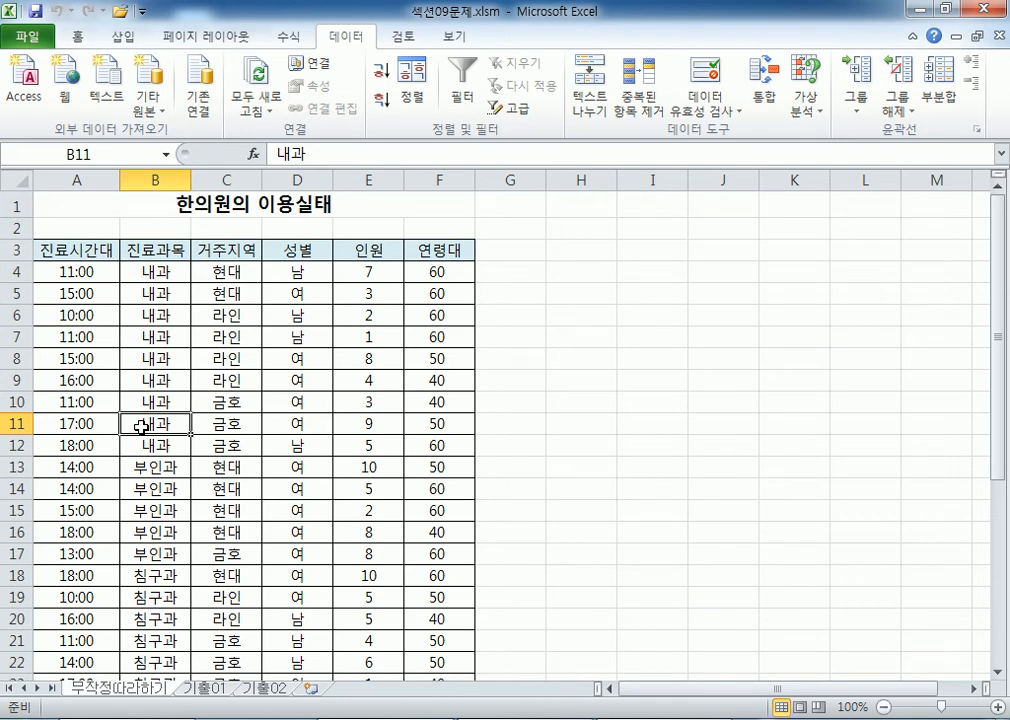
Sort the 한의원의 이용실태 table by 진료시간대 in ascending order and look through the rows
left_click(92, 272)
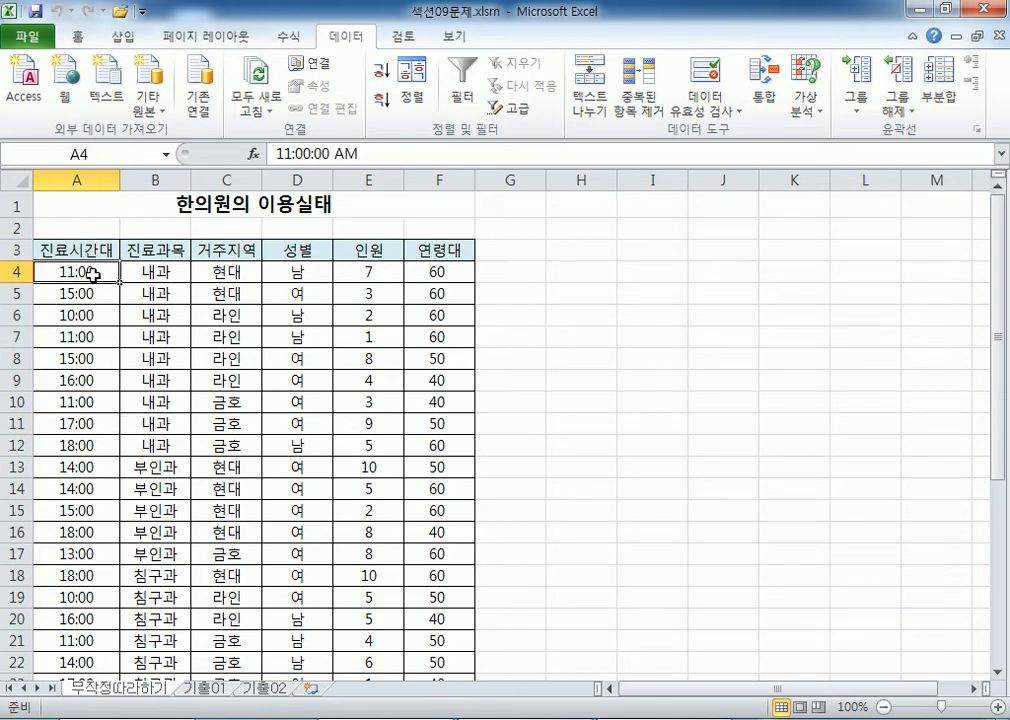
left_click(381, 86)
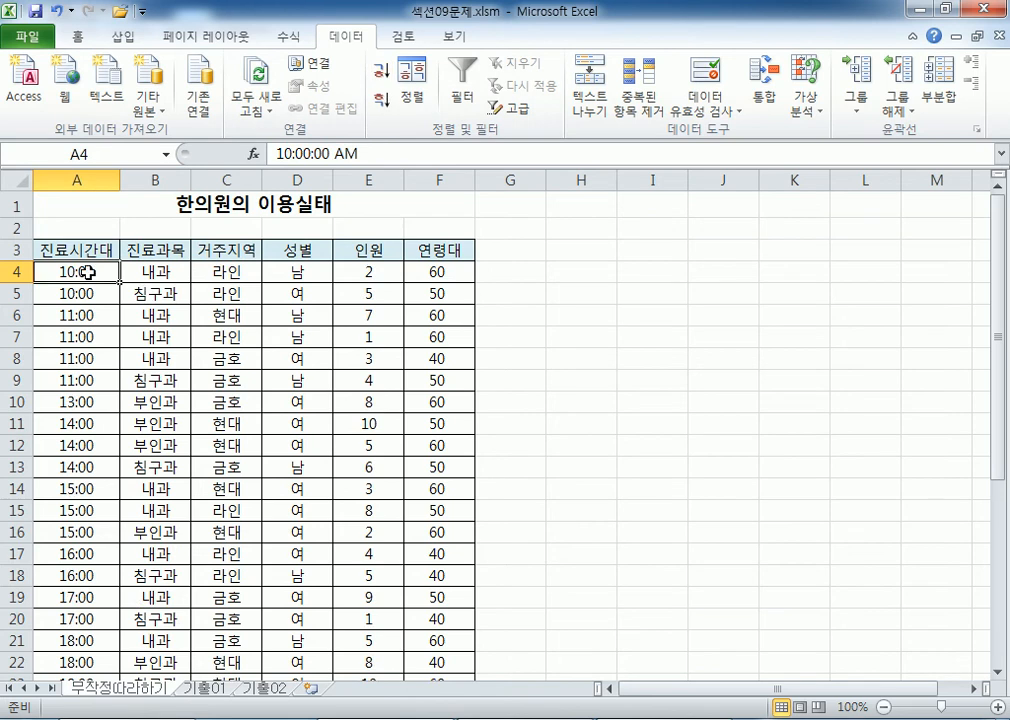
scroll(105, 290, "down", 5)
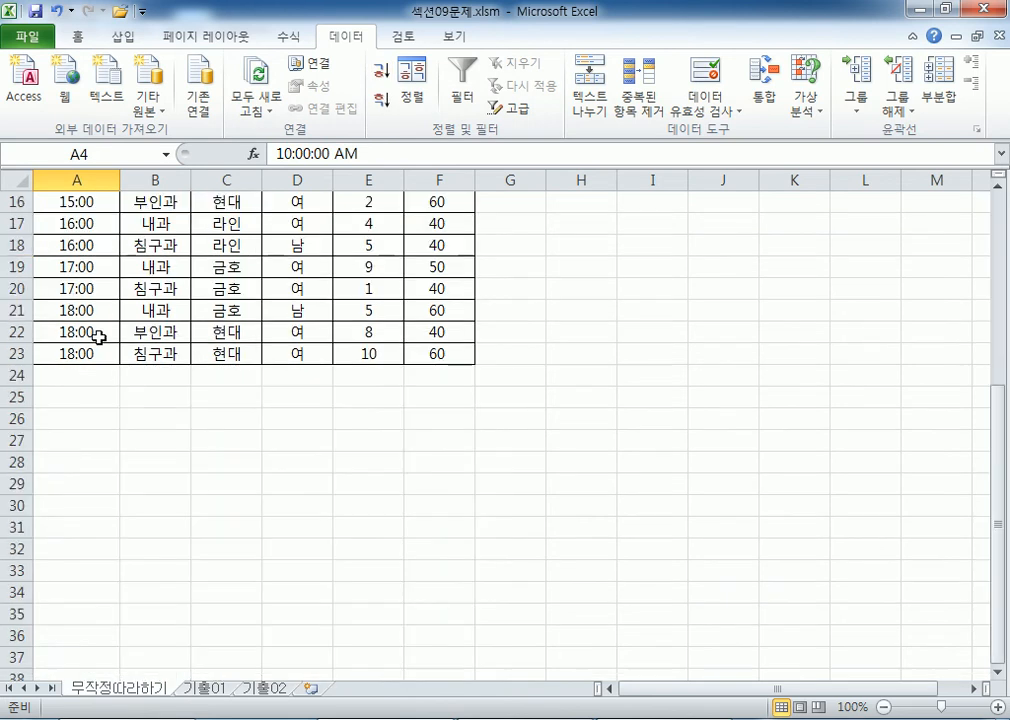
scroll(107, 375, "up", 5)
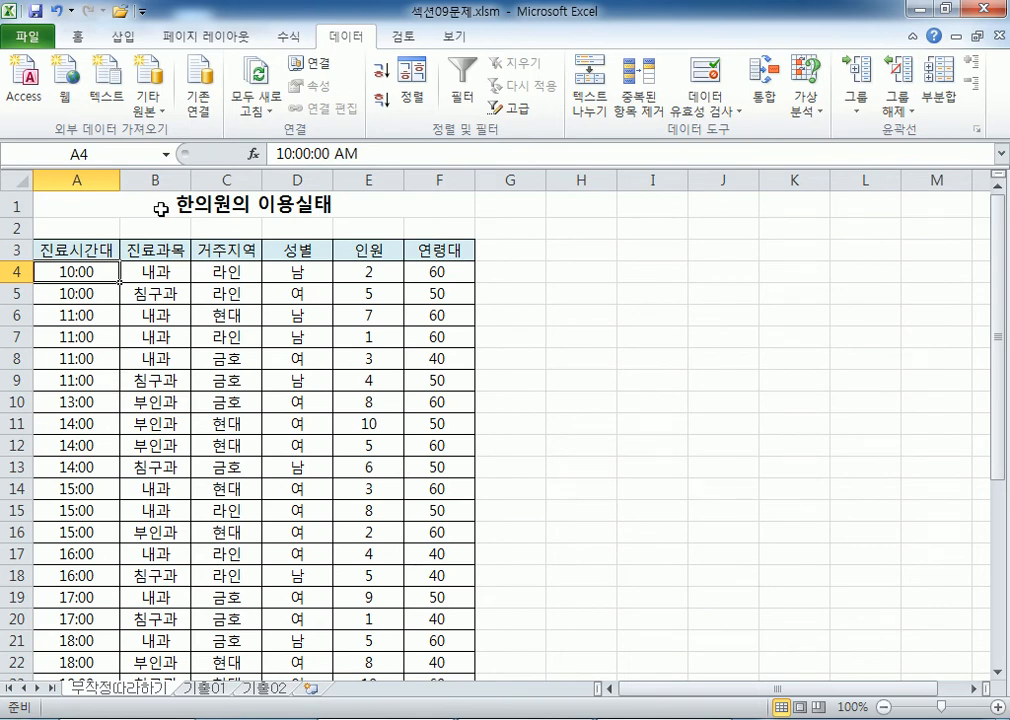
Sort the table by 거주지역 in descending order, followed by 진료과목 in ascending order, as two separate single-column sorts
left_click(160, 178)
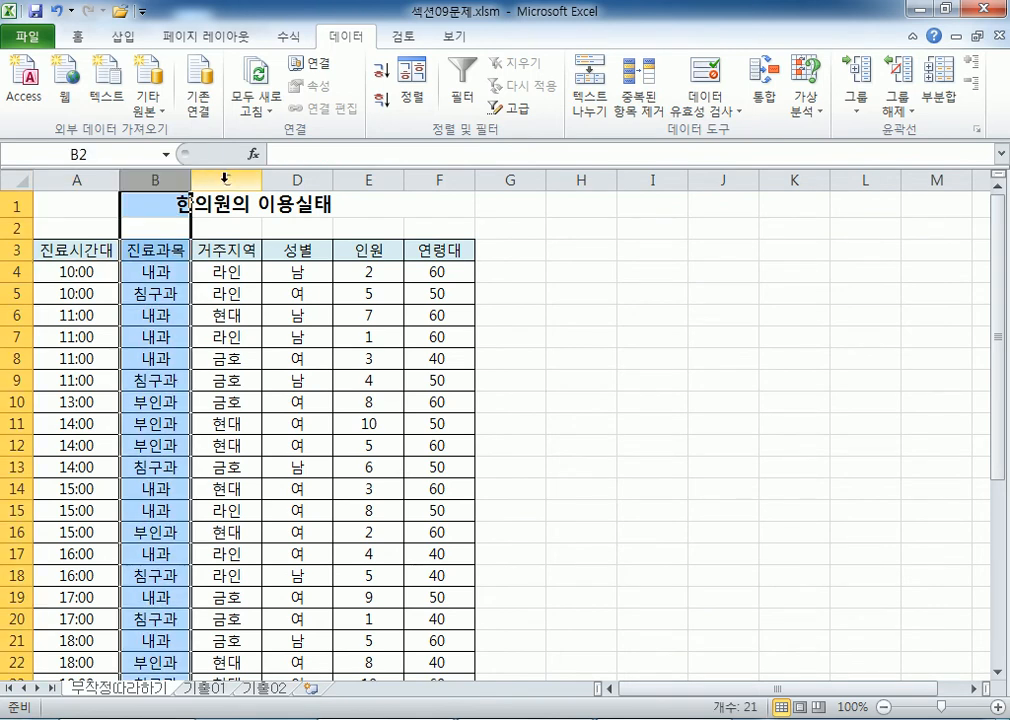
left_click(225, 178)
left_click(162, 294)
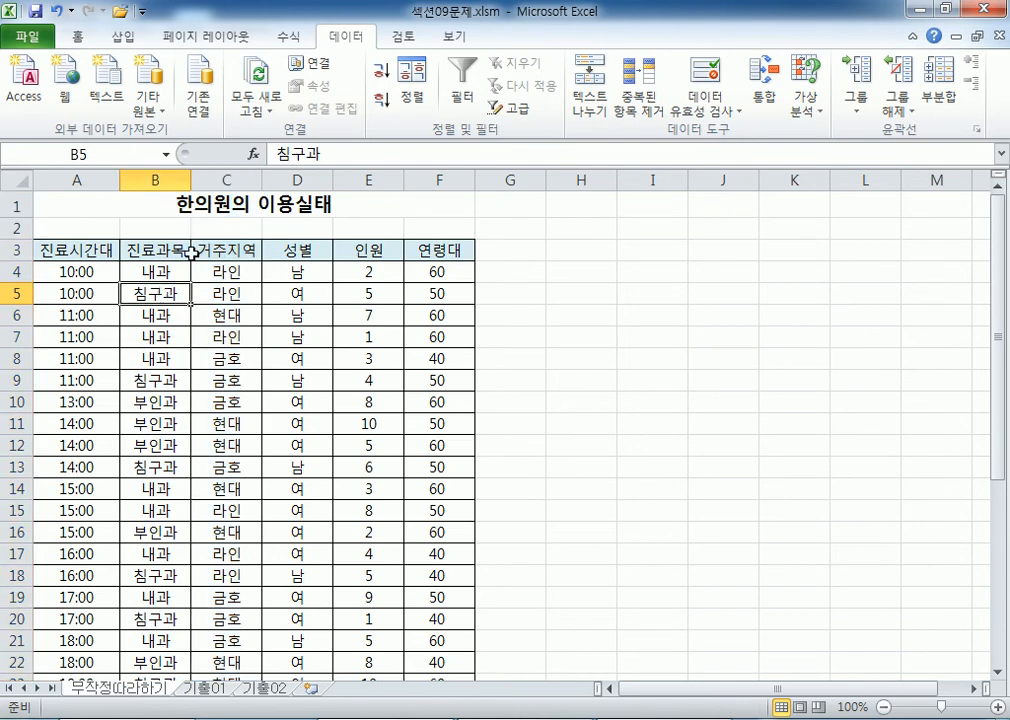
left_click(225, 178)
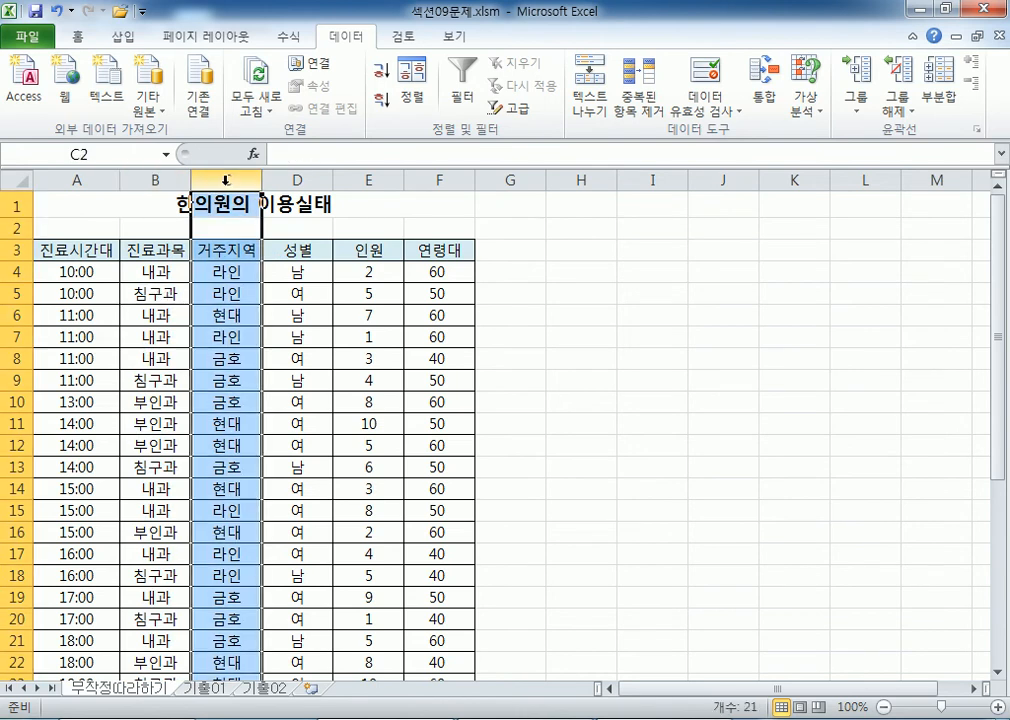
left_click(235, 245)
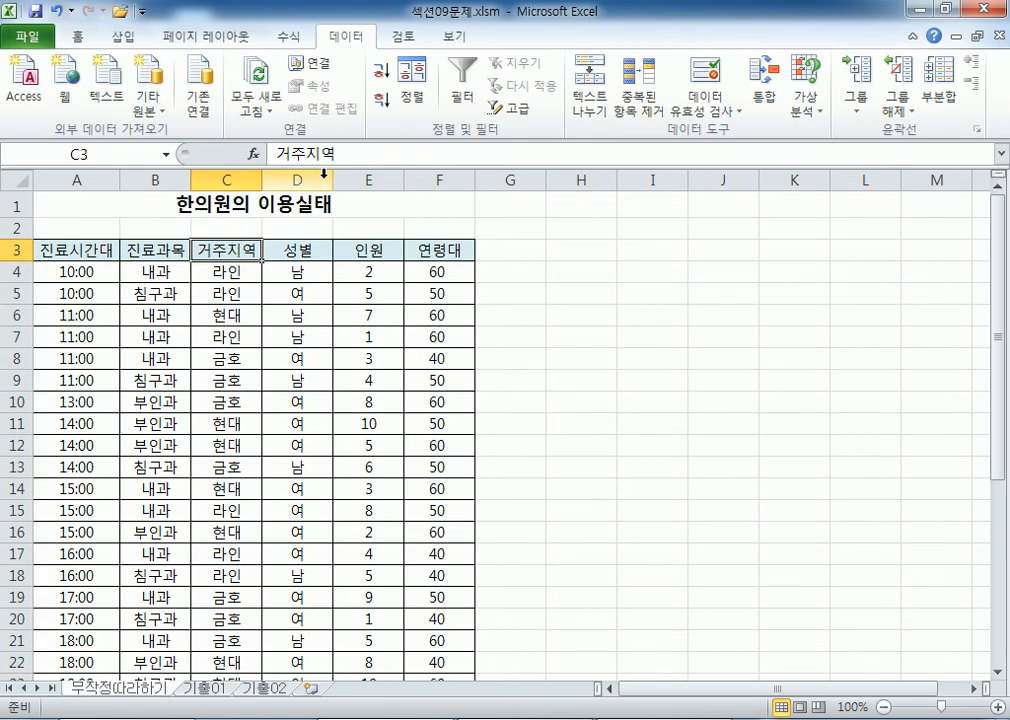
left_click(381, 97)
left_click(155, 257)
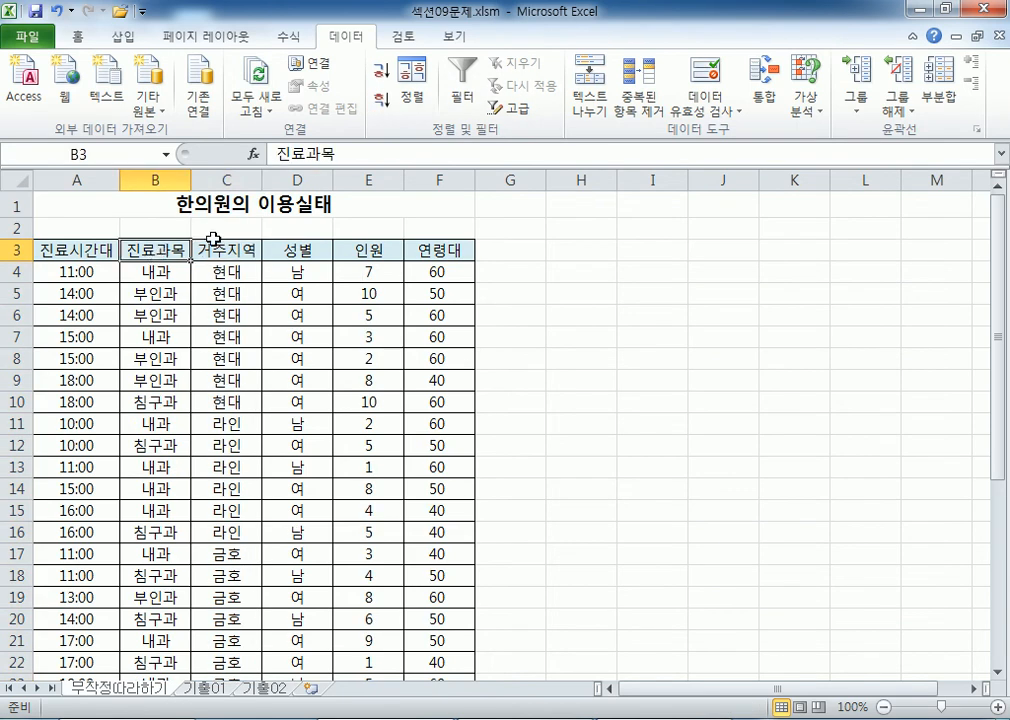
left_click(381, 70)
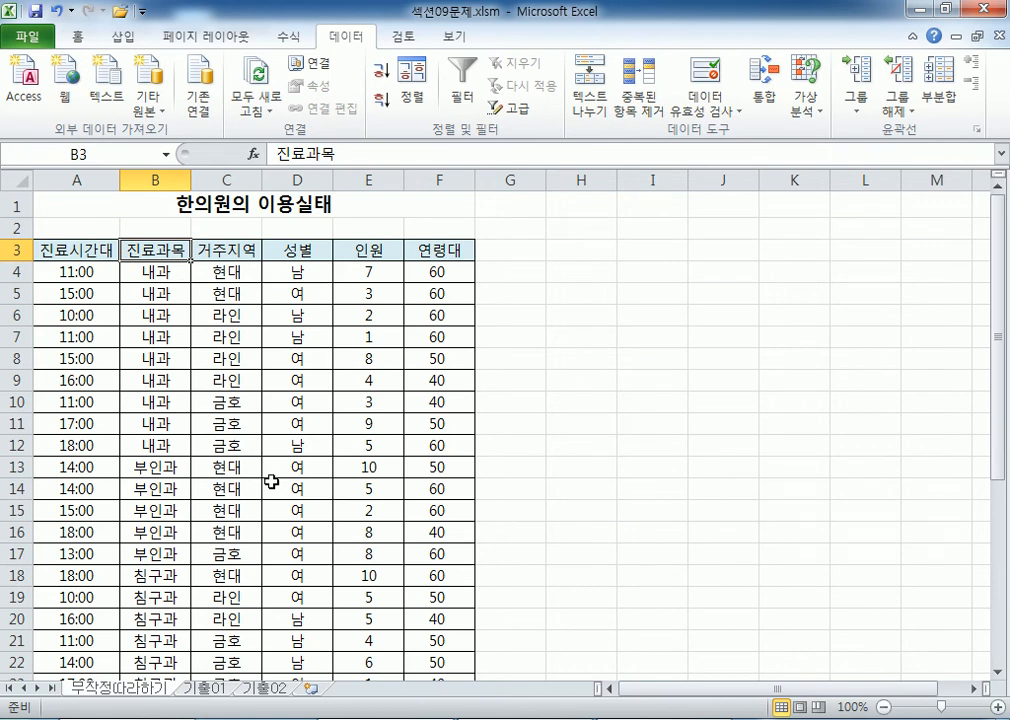
Sort the table by 진료시간대 ascending, followed by a two-level custom sort on 진료과목 ascending and 거주지역 descending
left_click(76, 337)
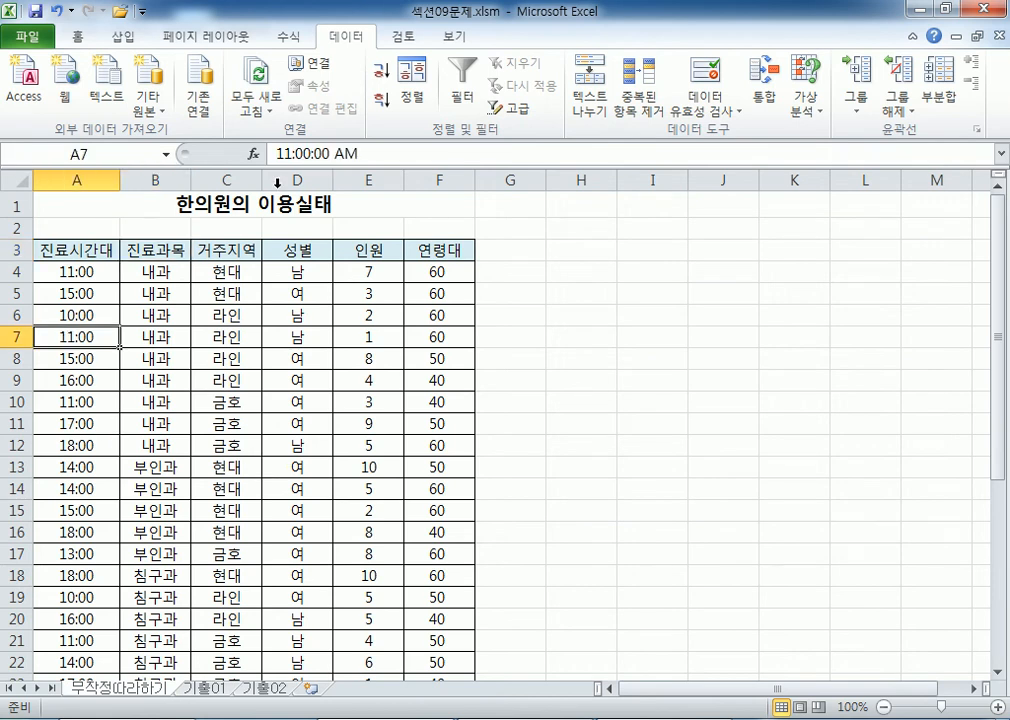
left_click(379, 71)
left_click(412, 85)
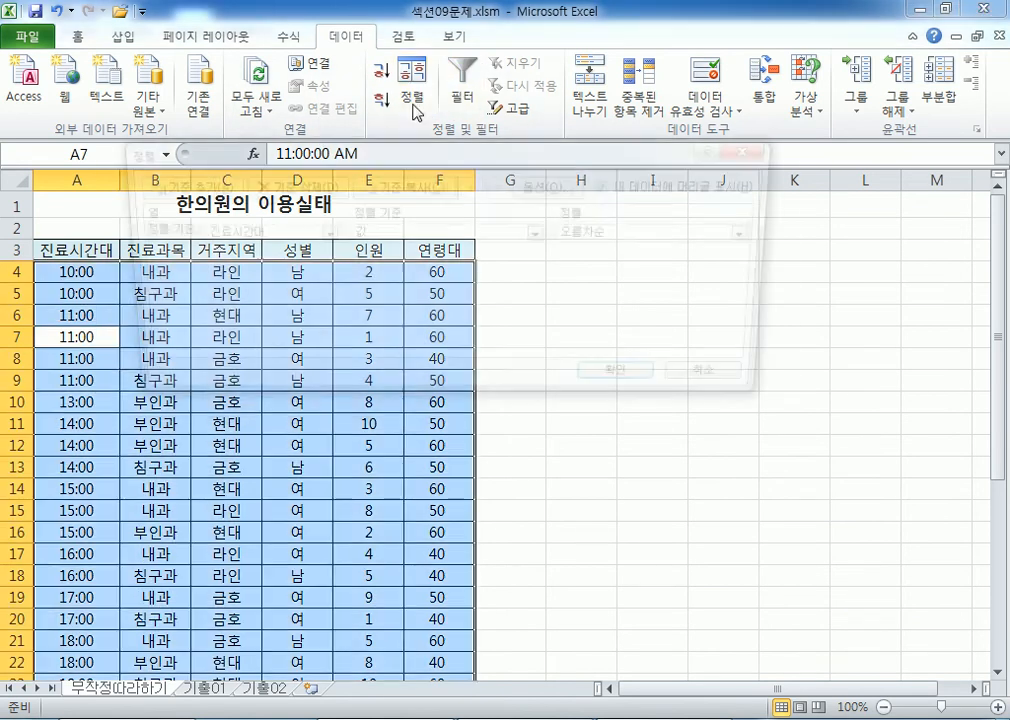
left_click_drag(240, 152, 426, 149)
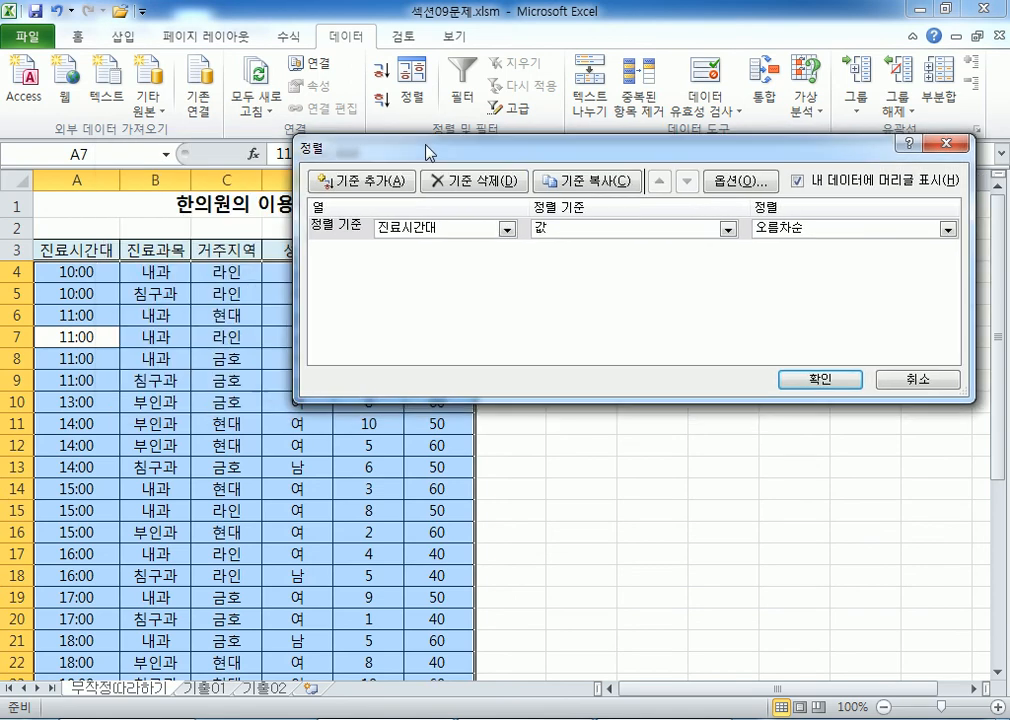
left_click(507, 230)
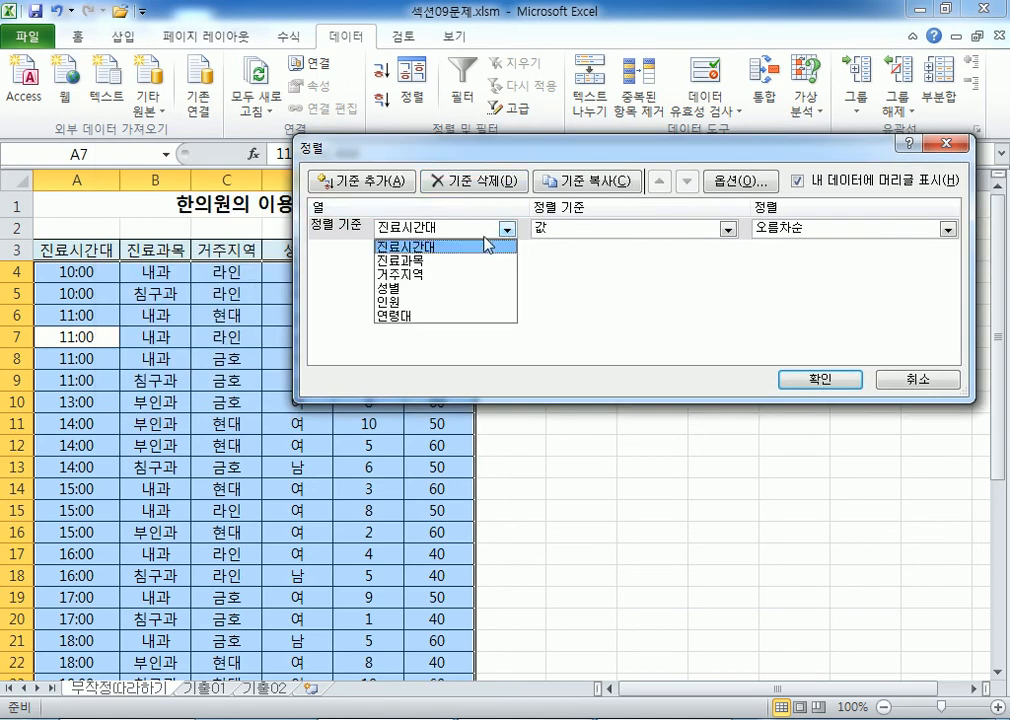
left_click(451, 263)
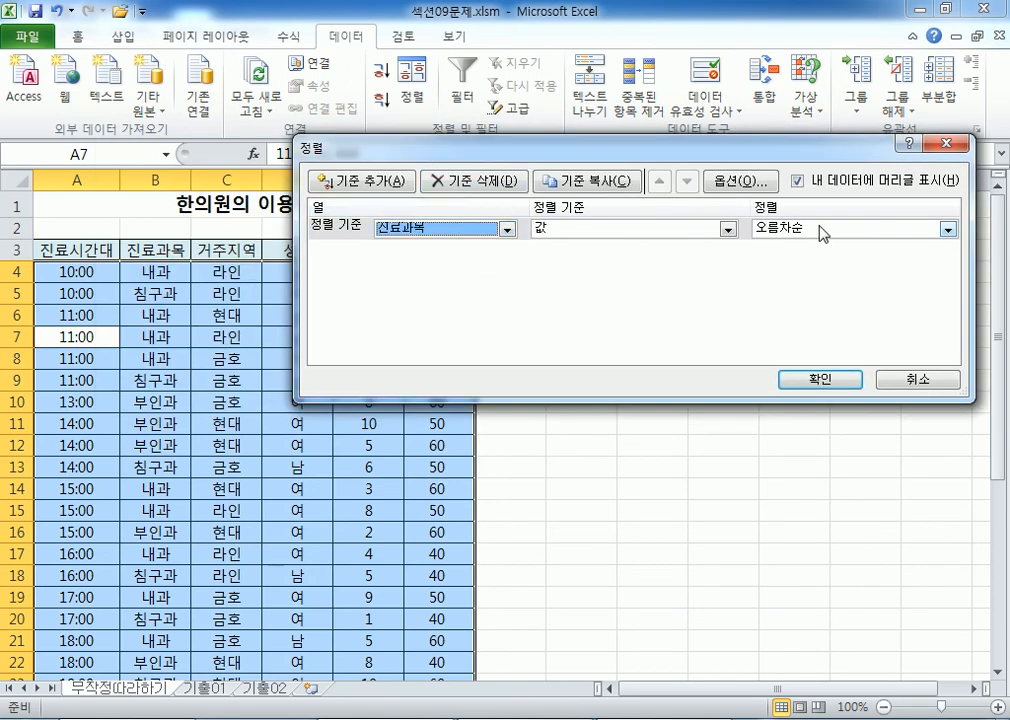
left_click(385, 181)
left_click(436, 256)
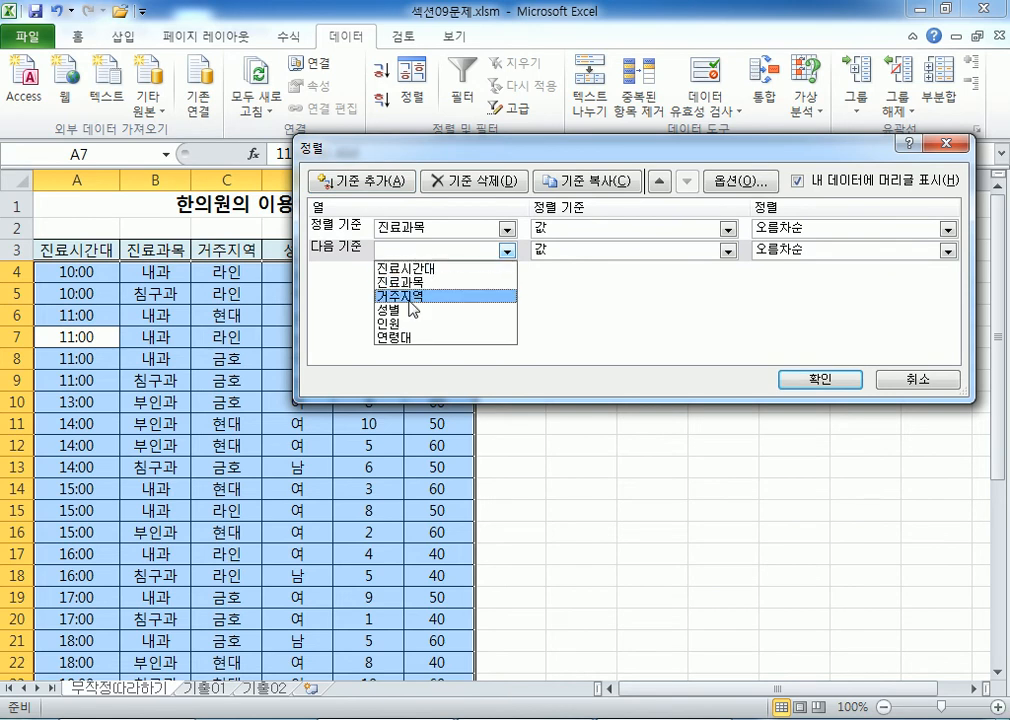
left_click(482, 293)
left_click(811, 252)
left_click(778, 283)
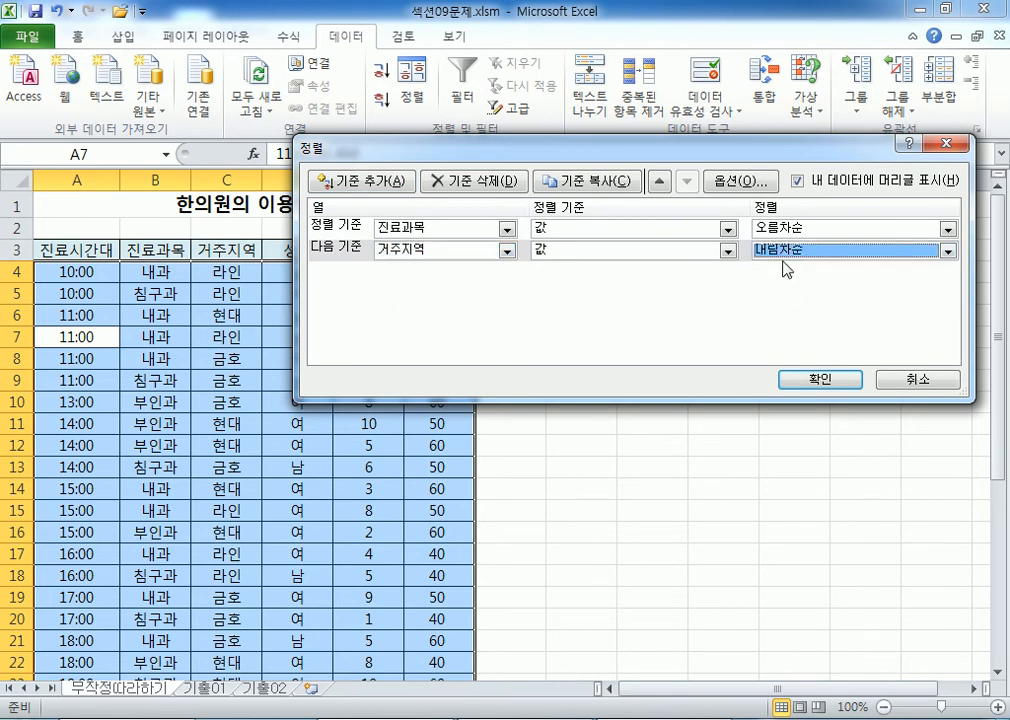
left_click(819, 380)
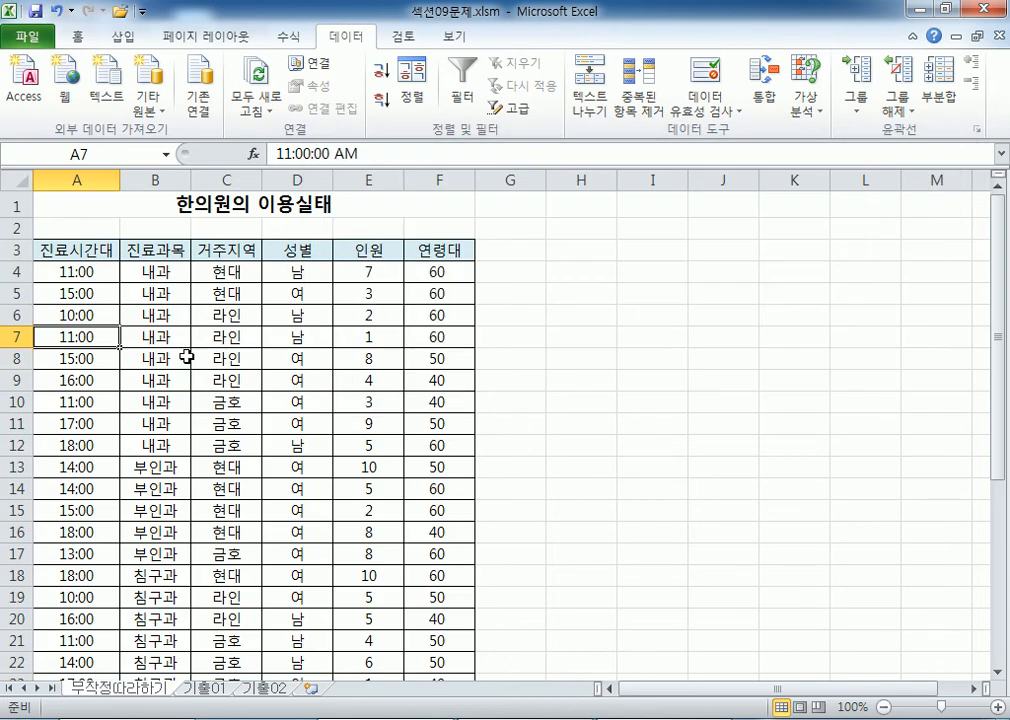
Open the subtotal settings for the 한의원의 이용실태 table and reset them to 합계 of 연령대 by 진료시간대, with replacement of current subtotals enabled
left_click(244, 257)
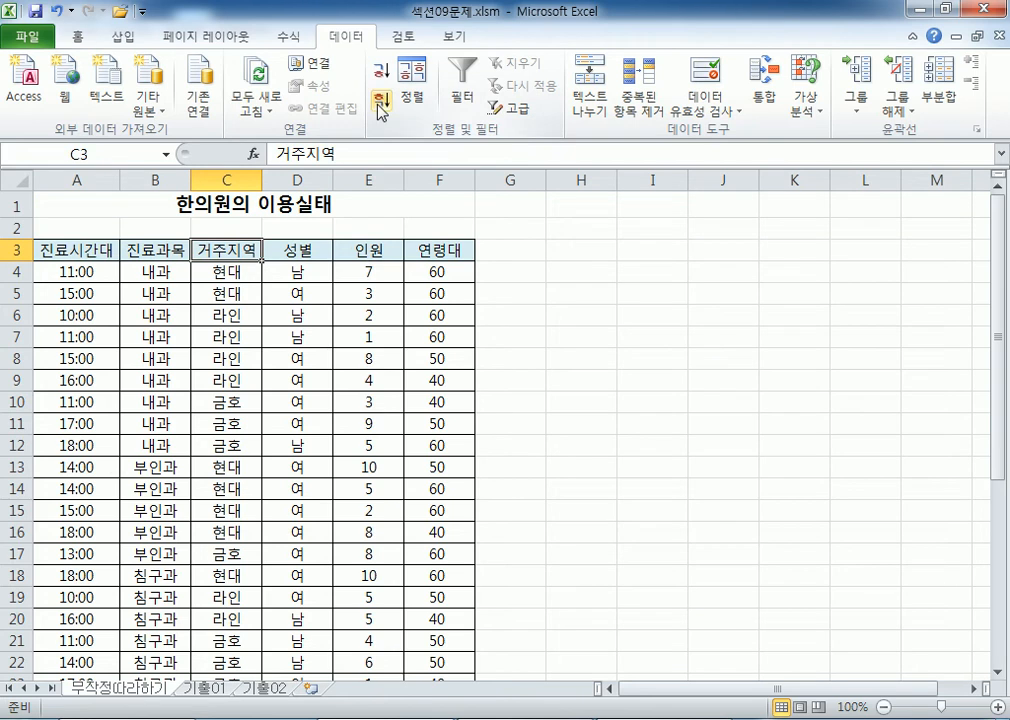
left_click(161, 278)
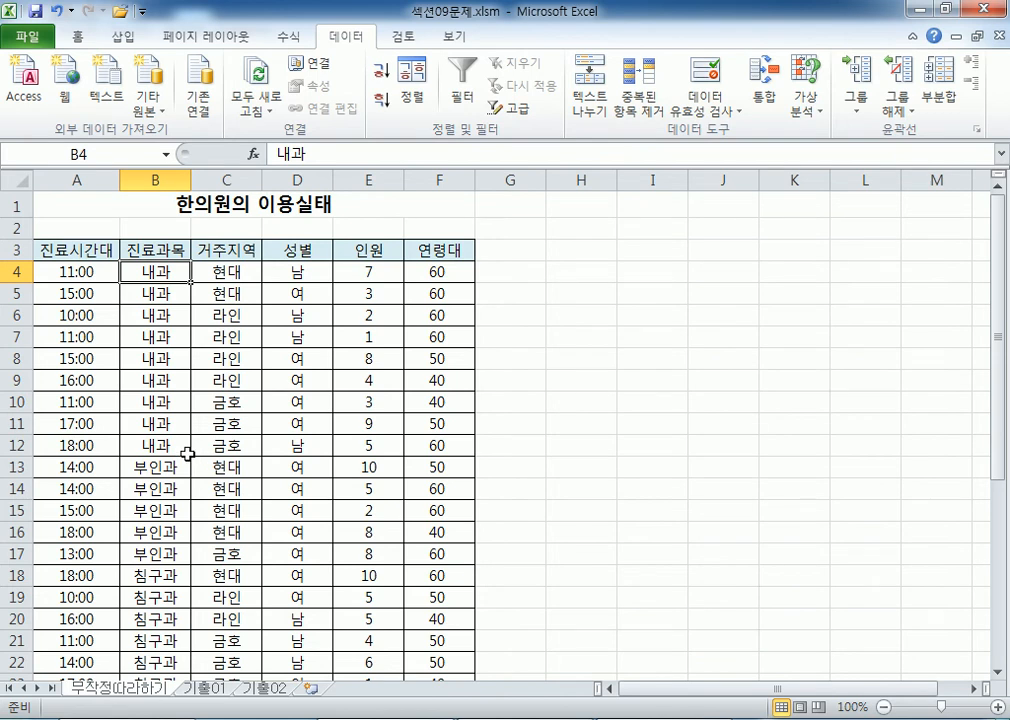
left_click(958, 70)
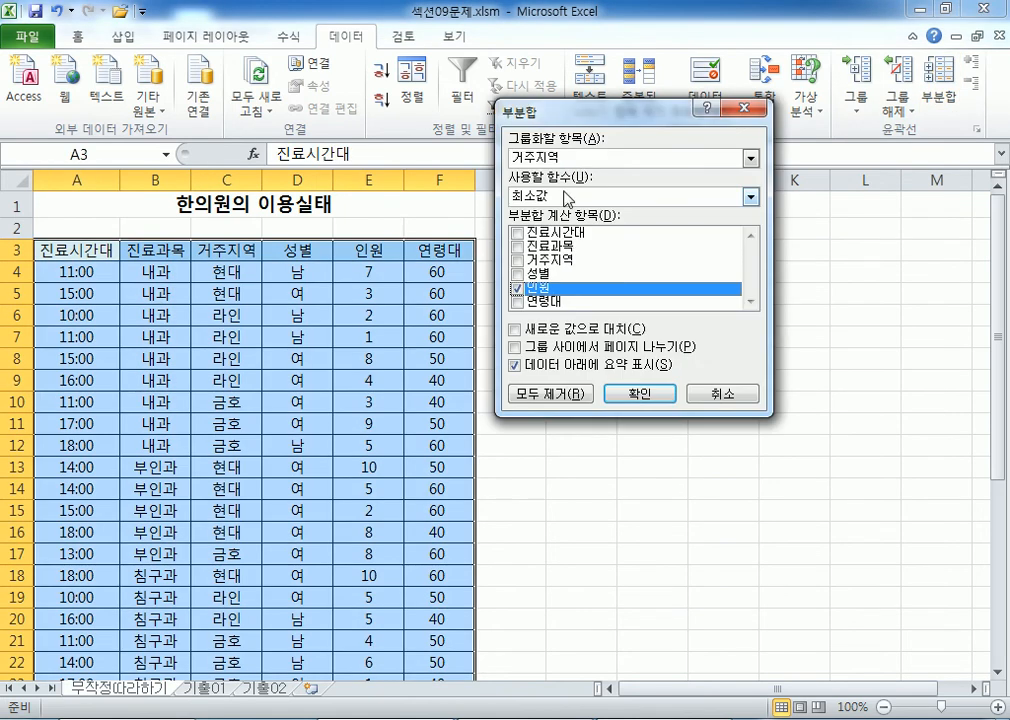
left_click(530, 158)
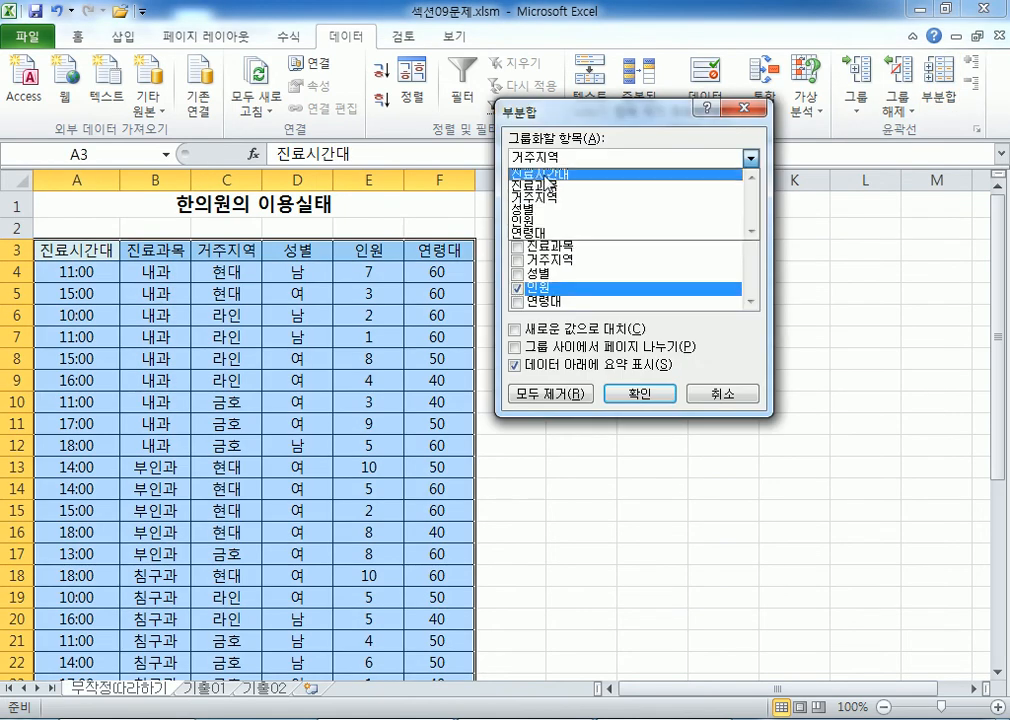
left_click(549, 176)
left_click(516, 289)
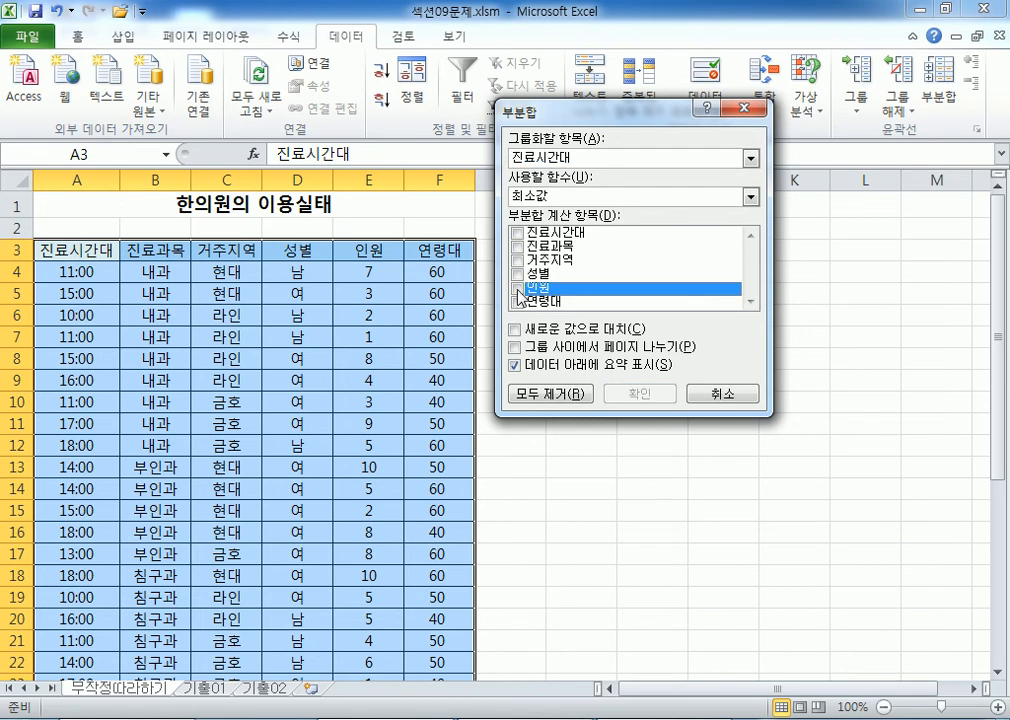
left_click(516, 302)
left_click(549, 196)
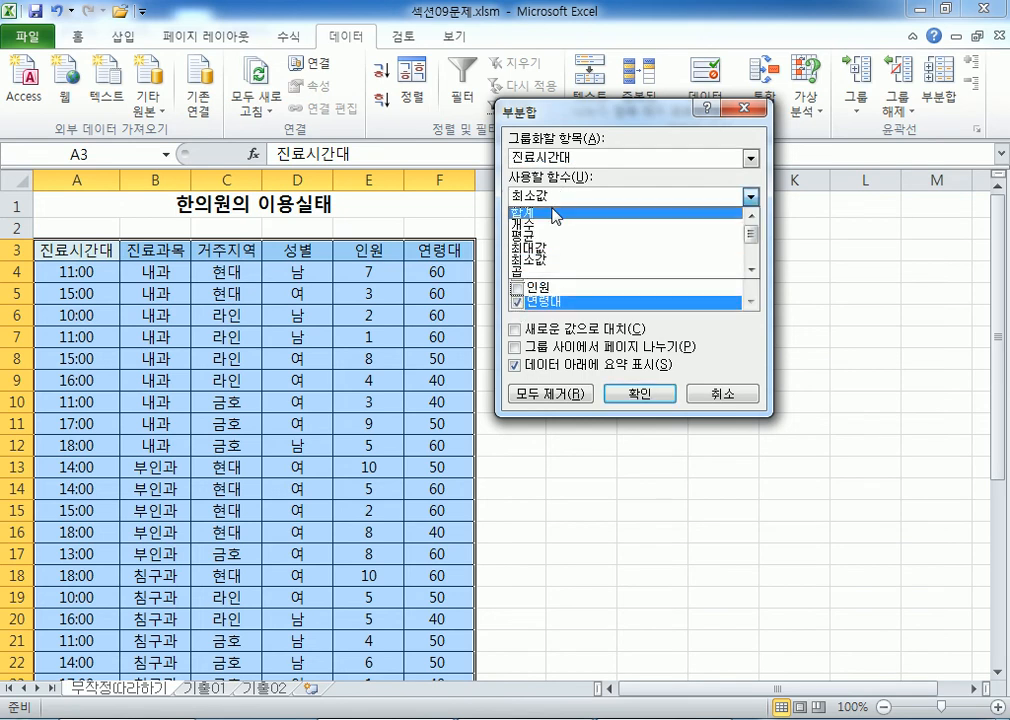
left_click(550, 209)
left_click(533, 331)
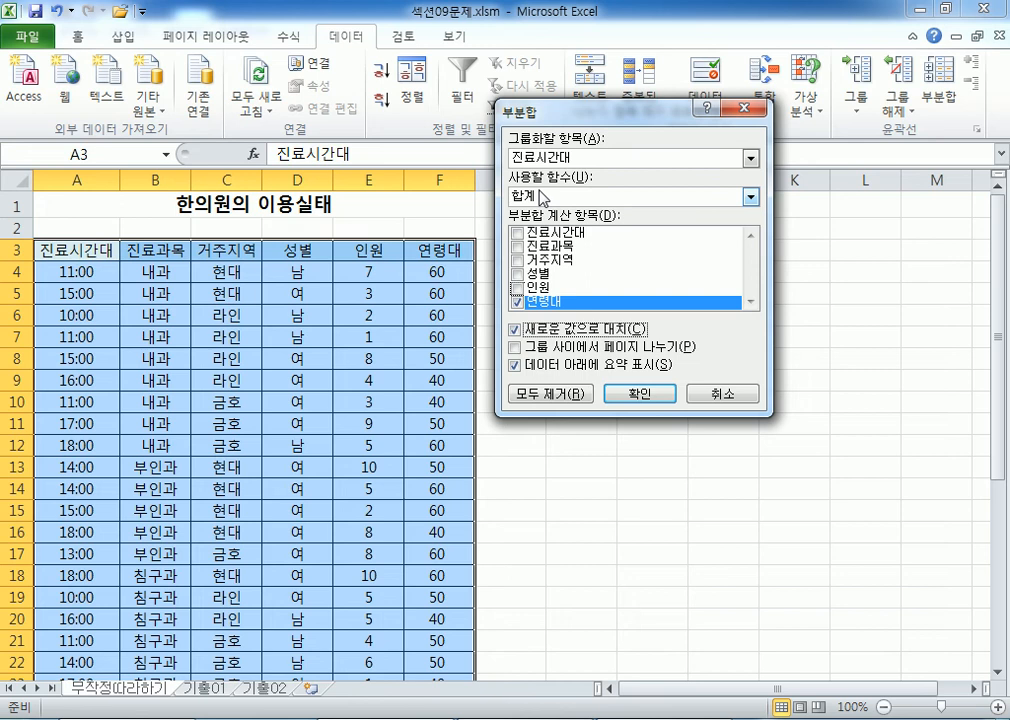
Subtotal the table by 진료과목 with the 평균 of both 인원 and 연령대
left_click(584, 163)
left_click(560, 185)
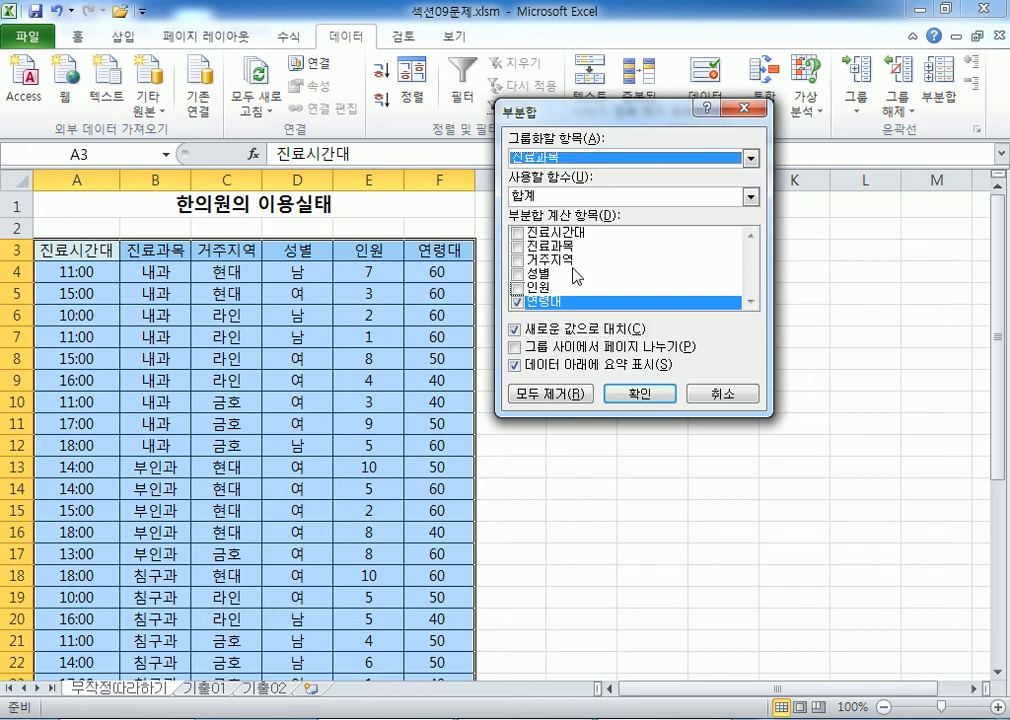
left_click(516, 287)
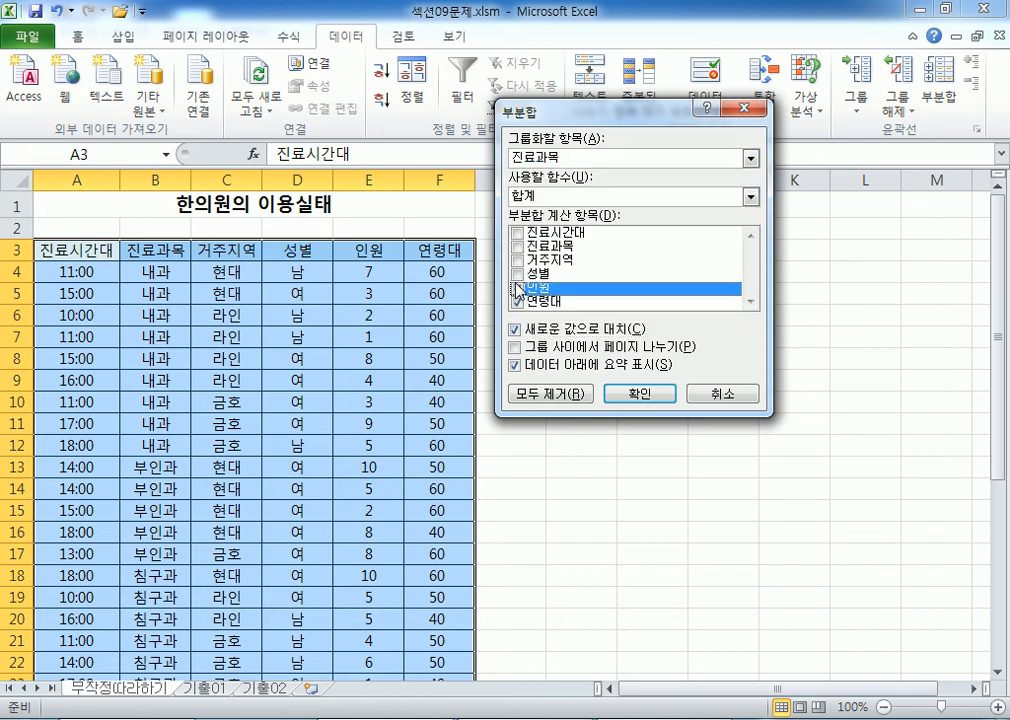
left_click(516, 301)
left_click(562, 197)
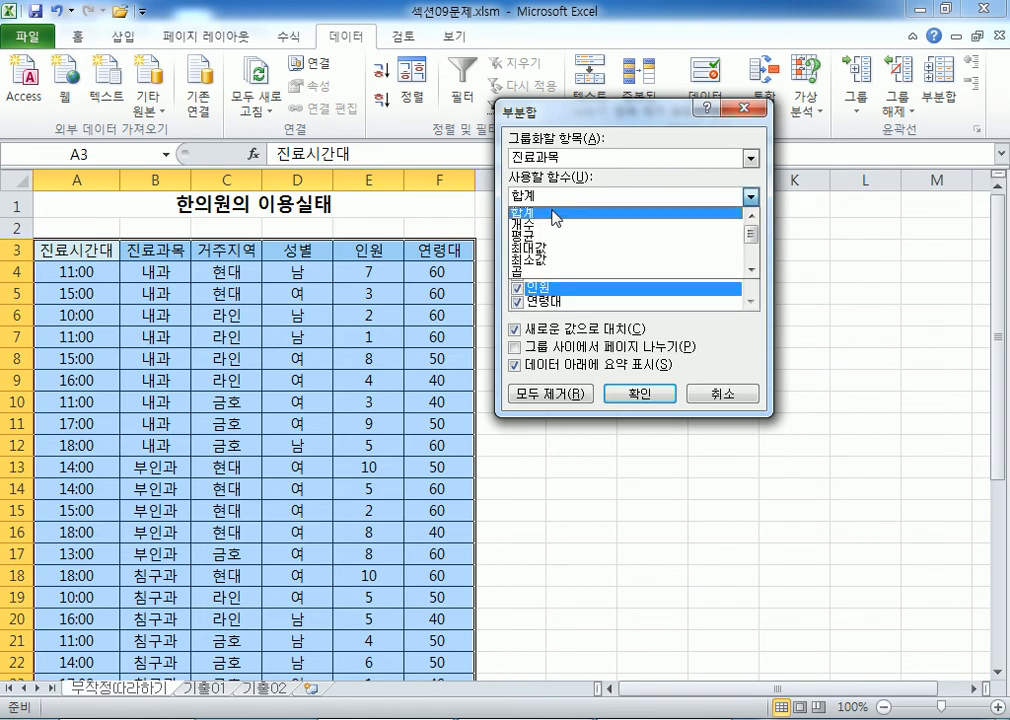
left_click(541, 245)
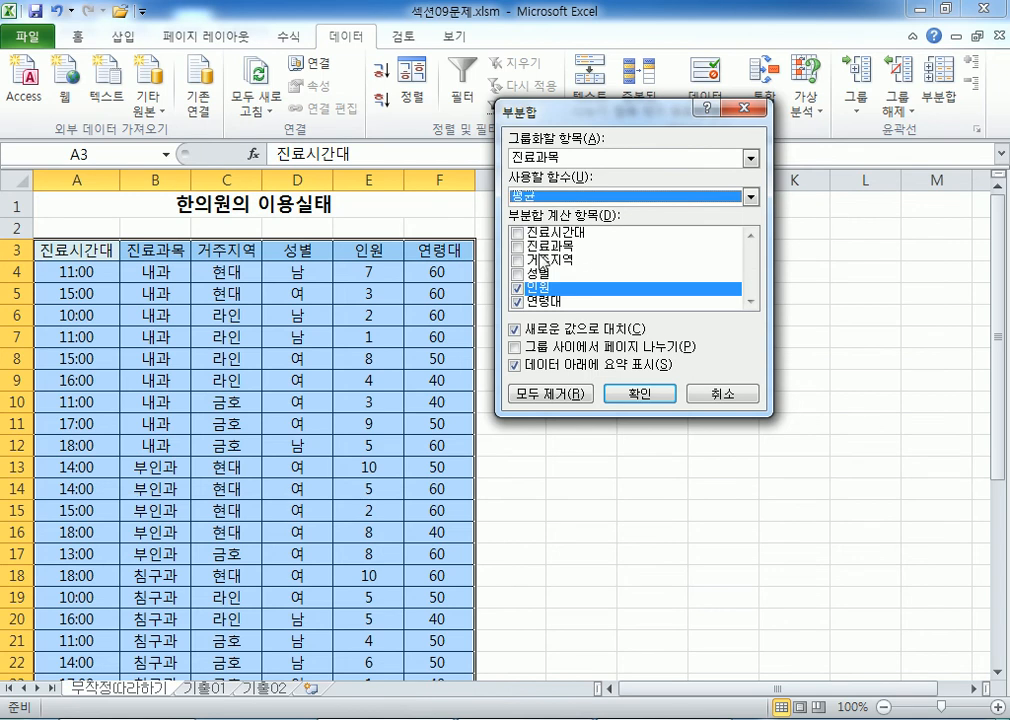
left_click(628, 396)
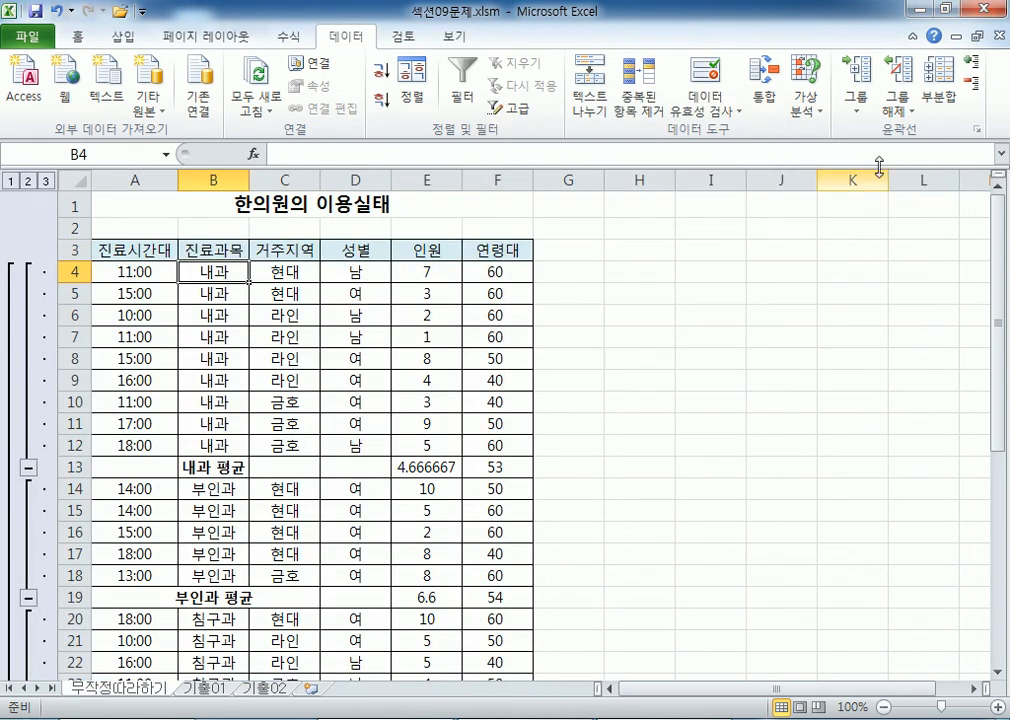
Add a nested subtotal by 거주지역 with the 최소값 of 인원 only, without replacing the existing 진료과목 averages
left_click(938, 97)
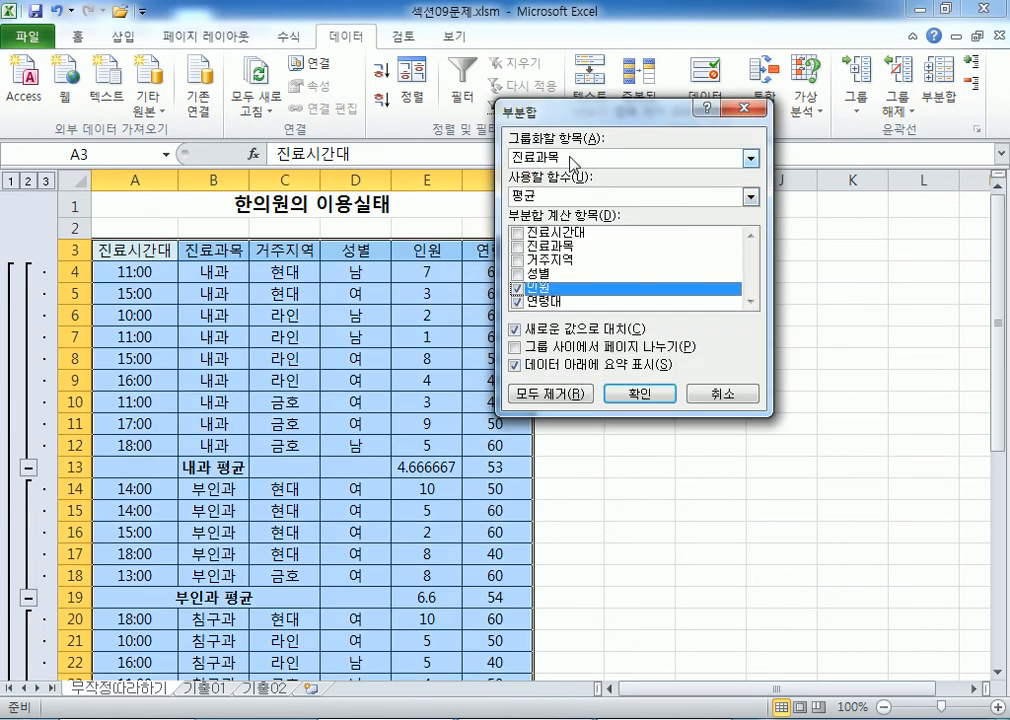
left_click(572, 162)
left_click(556, 202)
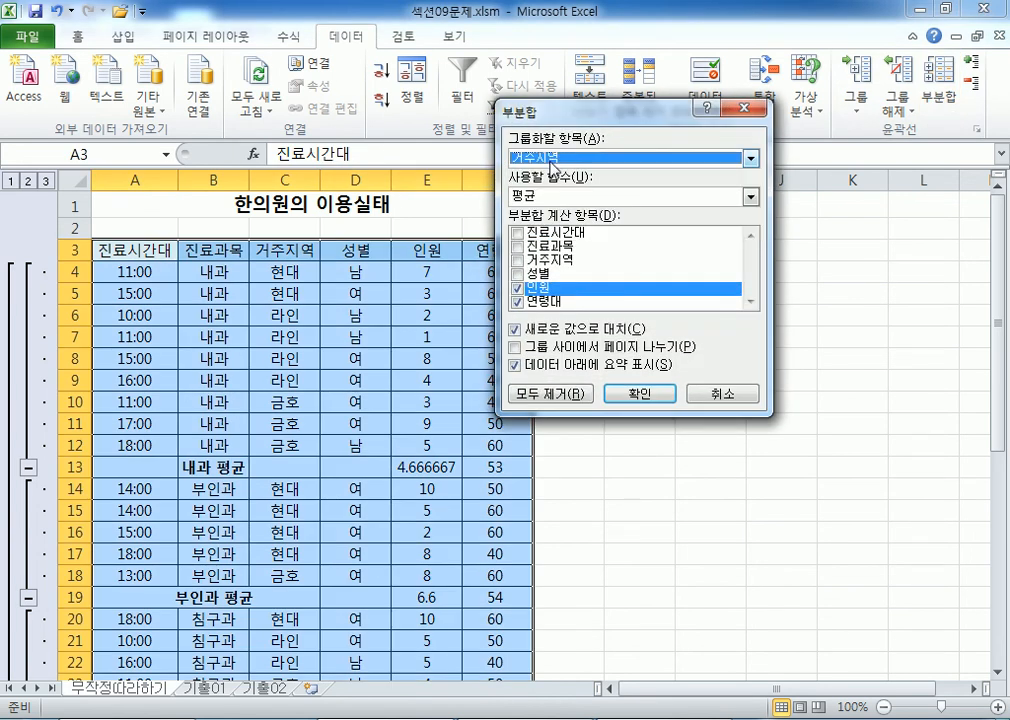
left_click(518, 301)
left_click(525, 290)
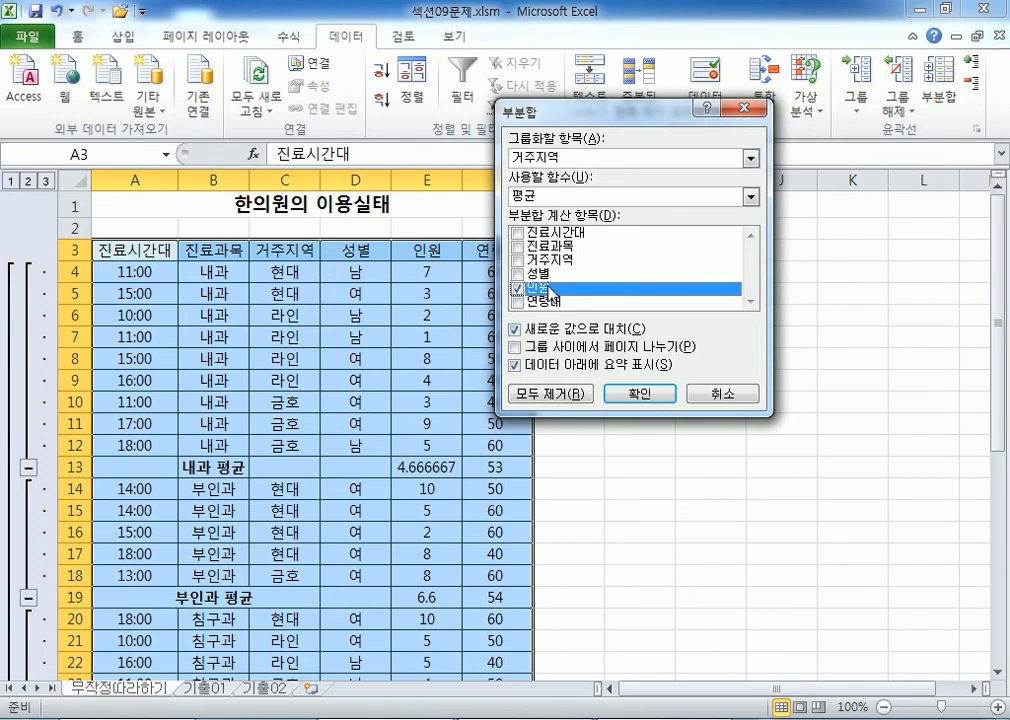
left_click(536, 197)
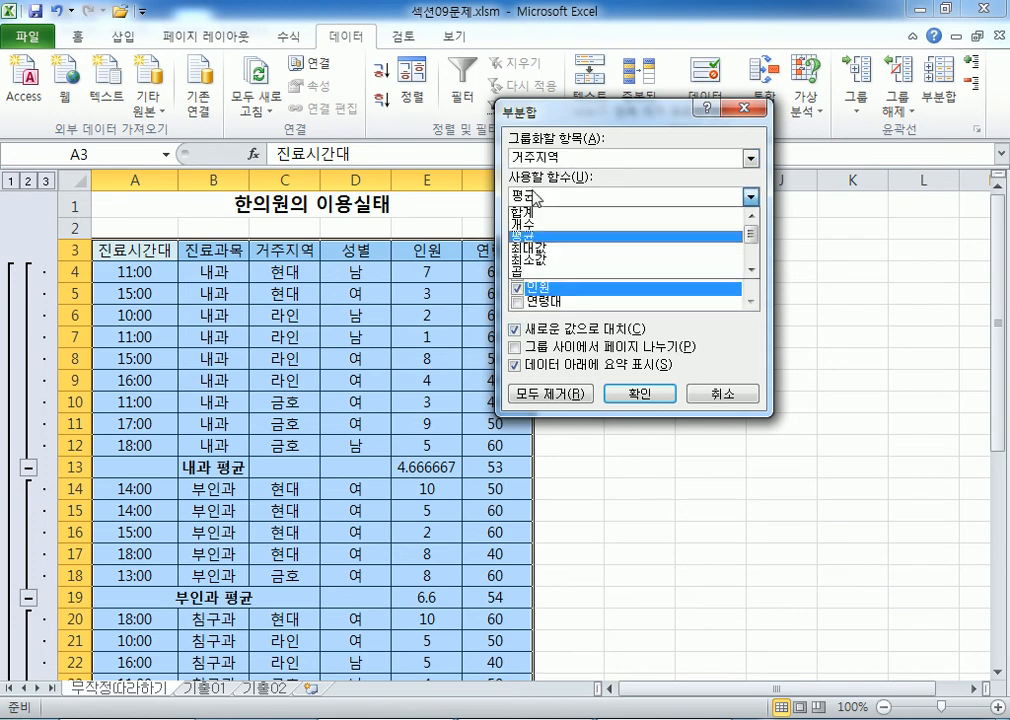
left_click(535, 258)
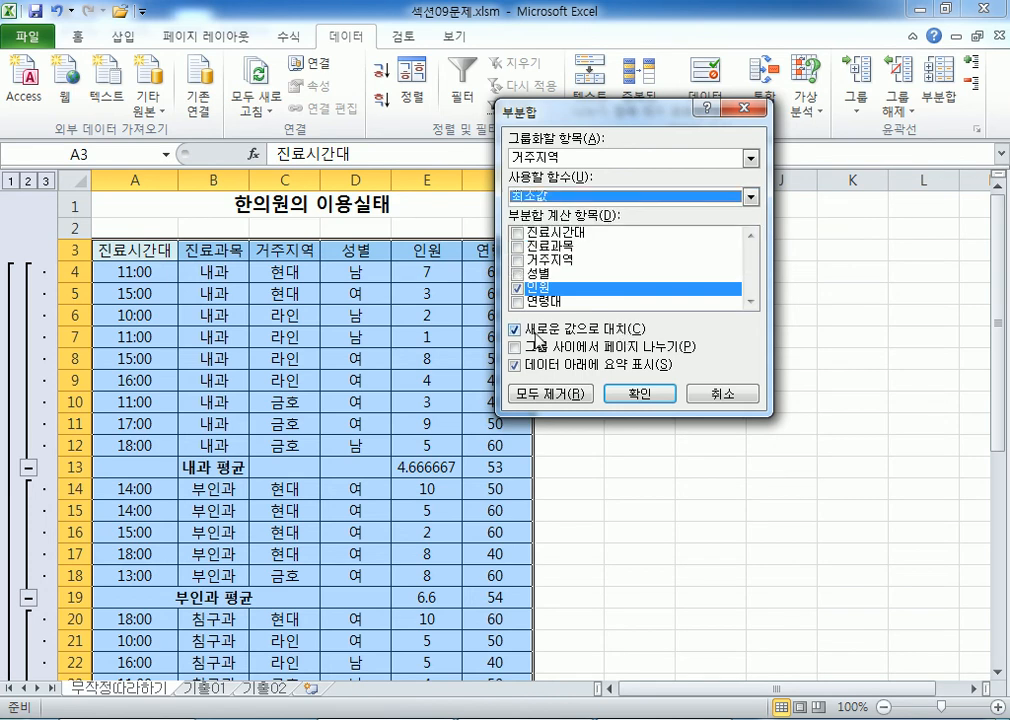
left_click(533, 333)
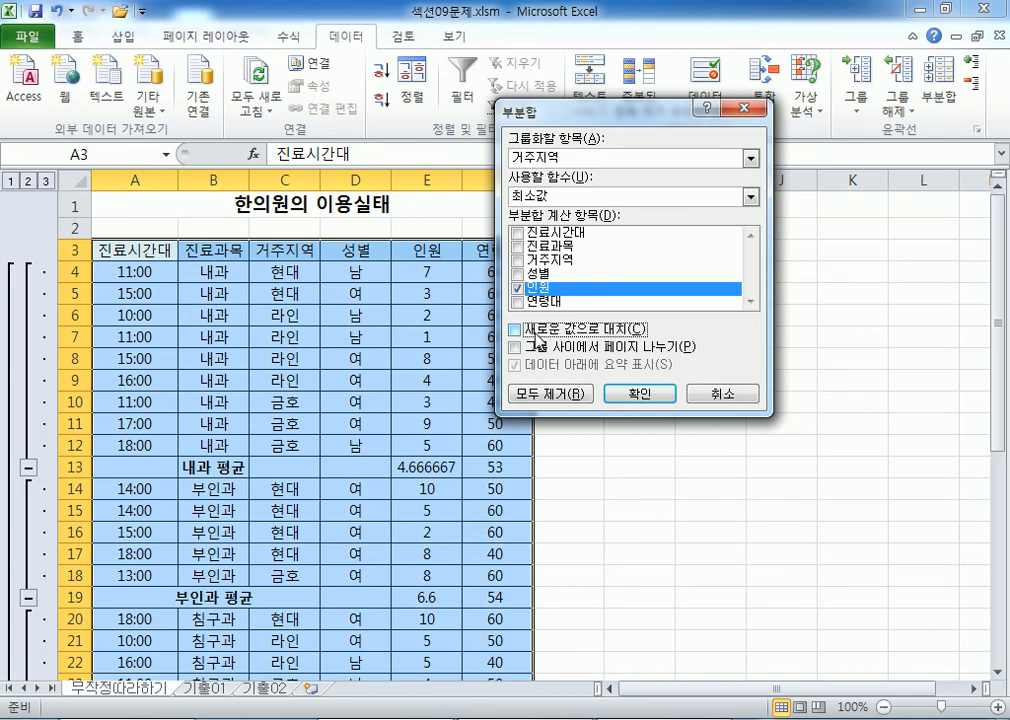
left_click(652, 394)
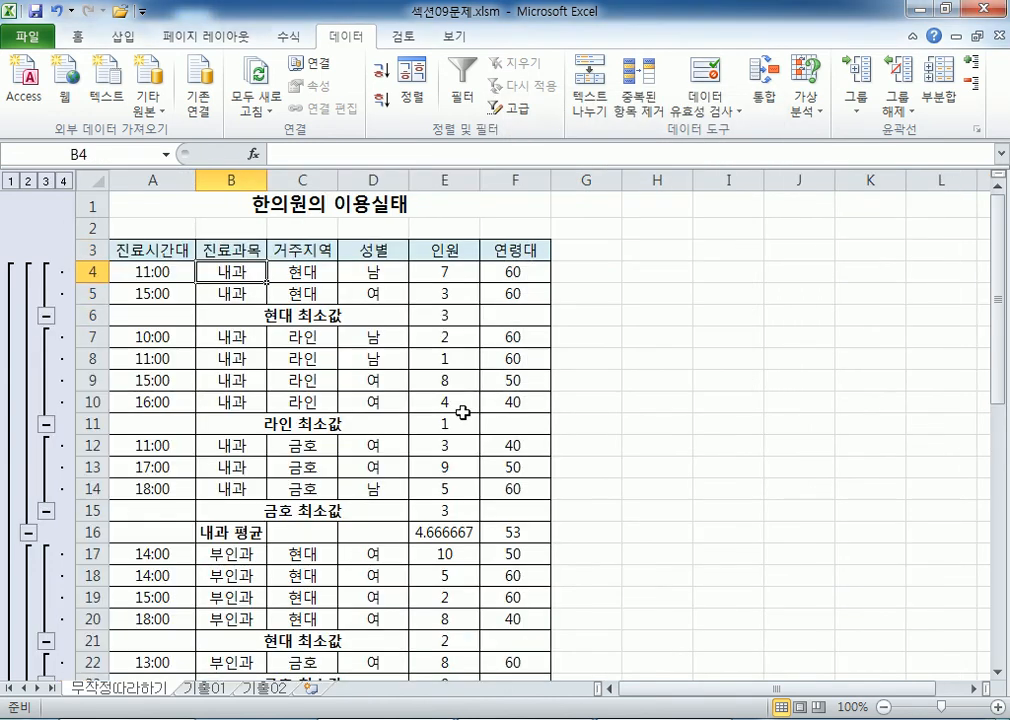
Display the 내과 평균 value for 인원 in E16 with two decimal places
scroll(463, 412, "down", 1)
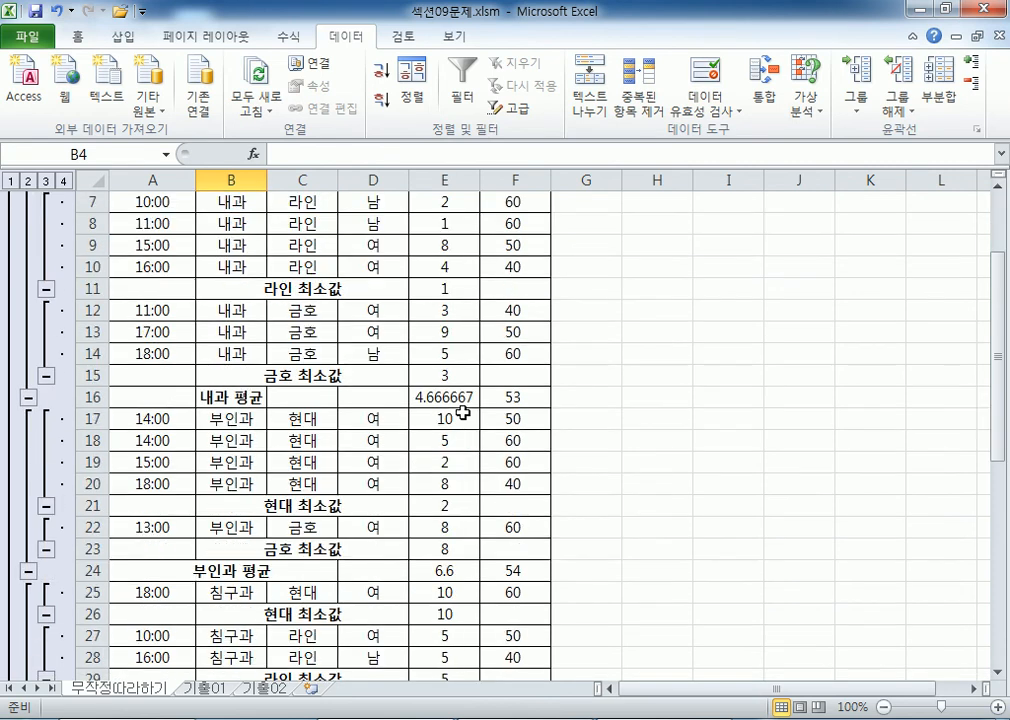
left_click(452, 398)
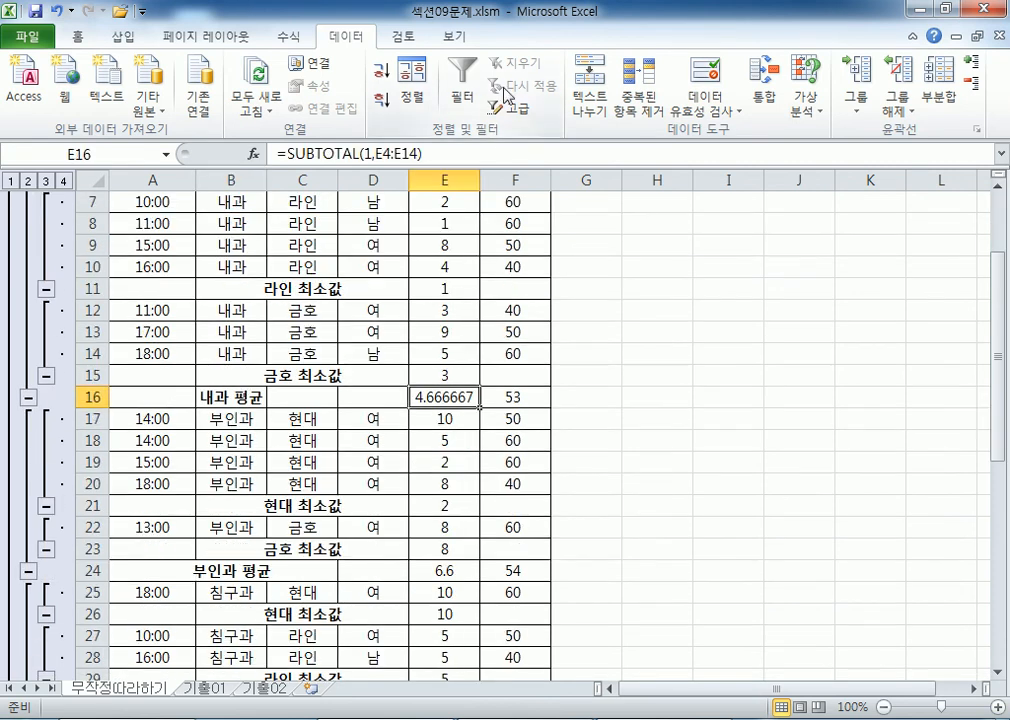
left_click(78, 37)
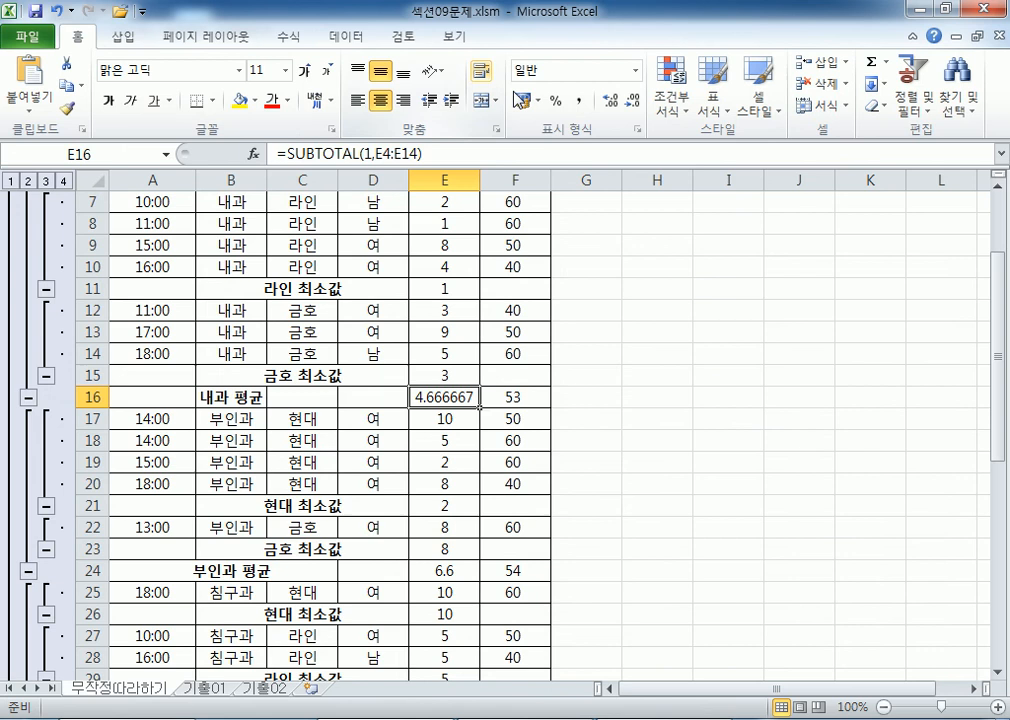
left_click(632, 103)
left_click(632, 103)
left_click(632, 103)
left_click(632, 103)
Show the 인원 averages for 부인과, 침구과 and 전체 in E24, E34 and E36 with two decimal places
scroll(451, 480, "down", 2)
left_click(444, 439)
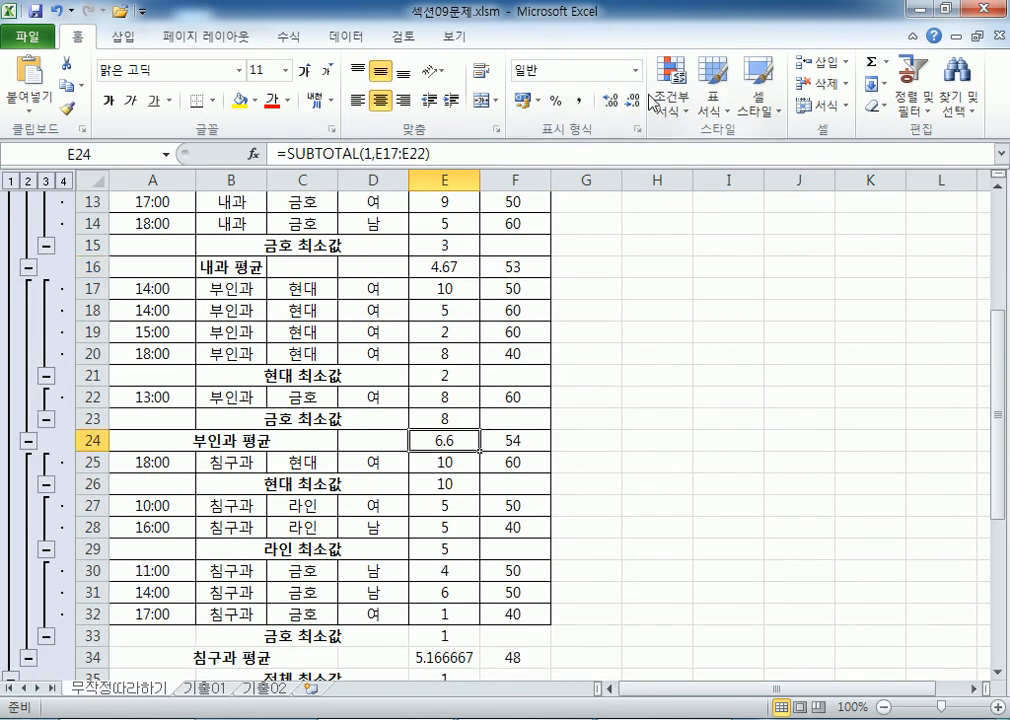
left_click(610, 101)
left_click(438, 658)
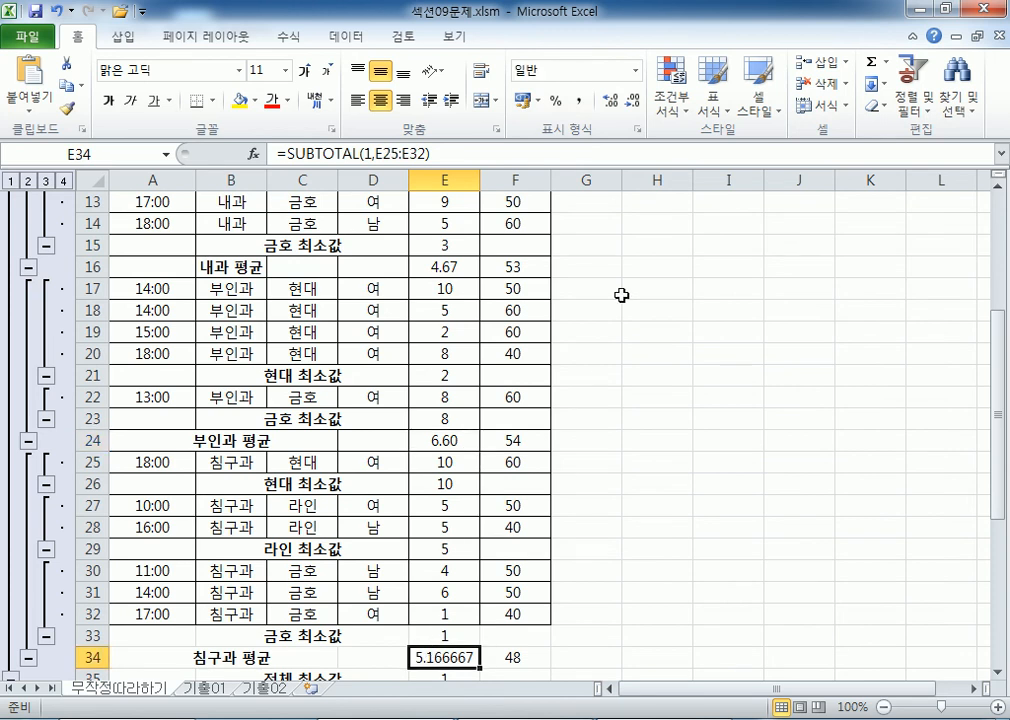
left_click(632, 103)
left_click(632, 103)
left_click(632, 103)
scroll(444, 300, "down", 3)
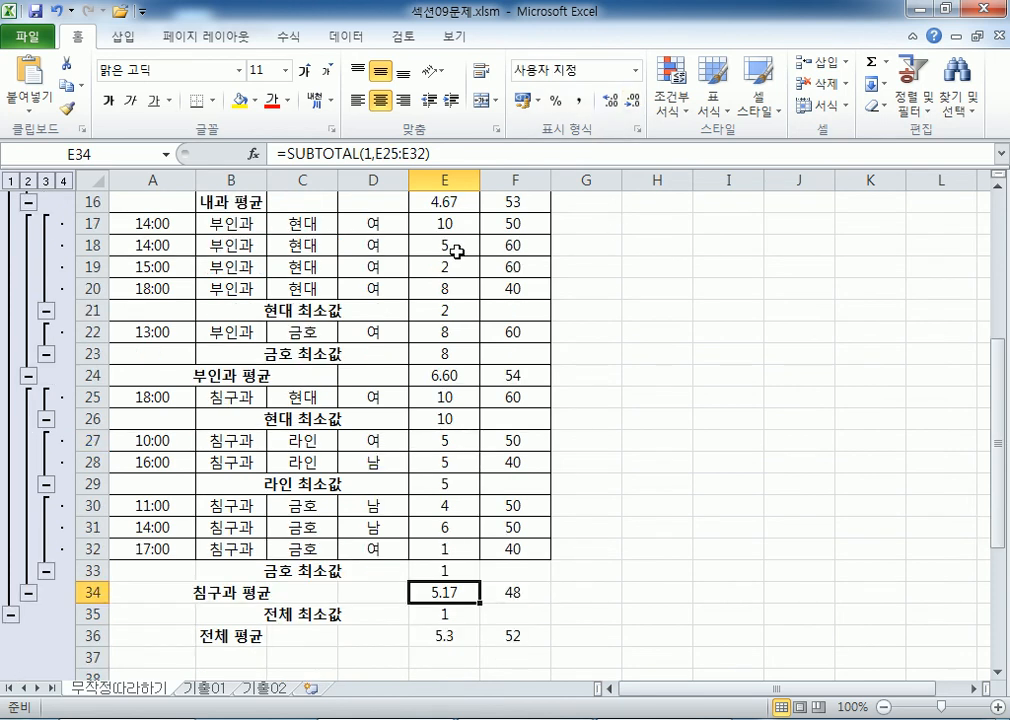
left_click(444, 506)
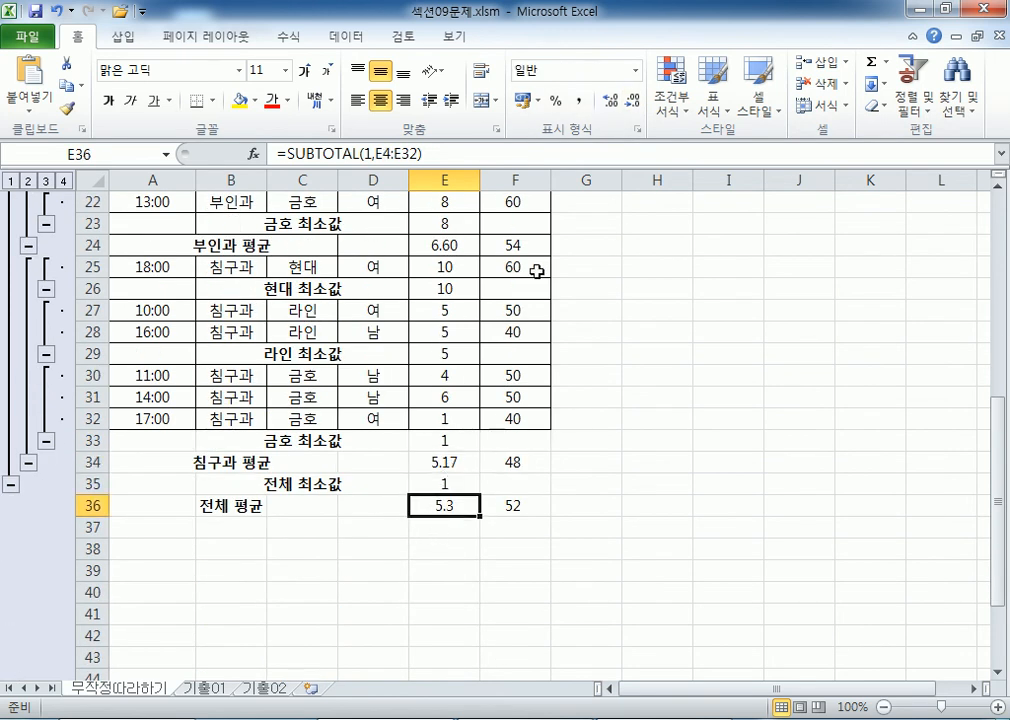
left_click(610, 101)
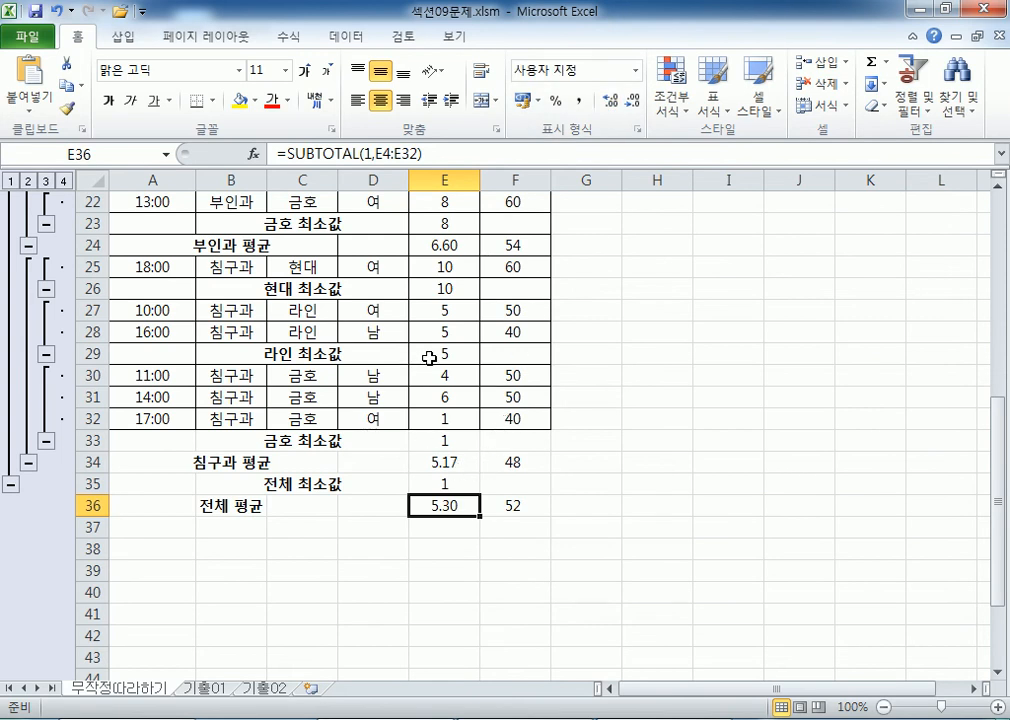
Review the finished subtotals from the start of the table and compare them with the 기출01 and 기출02 sheets
scroll(428, 358, "up", 3)
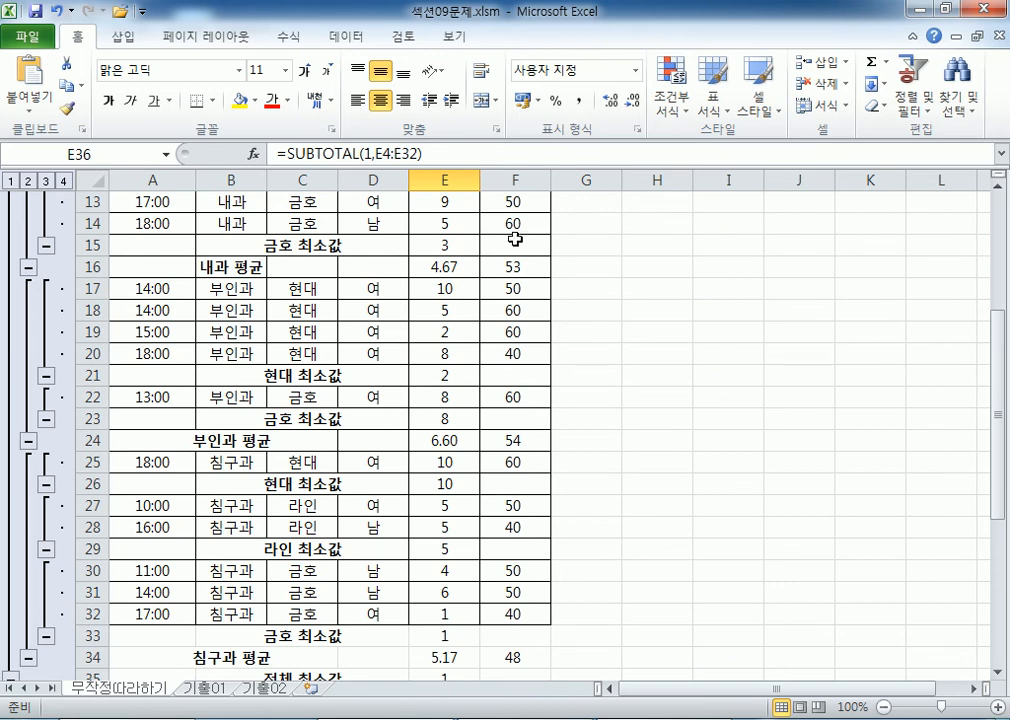
scroll(408, 343, "up", 4)
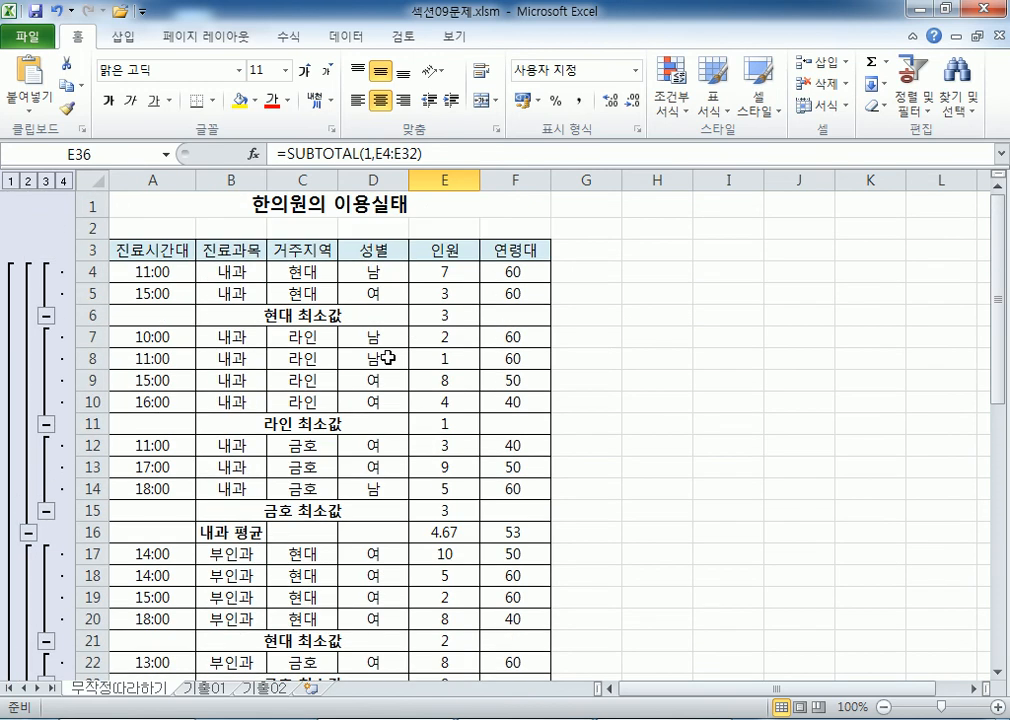
left_click(296, 318)
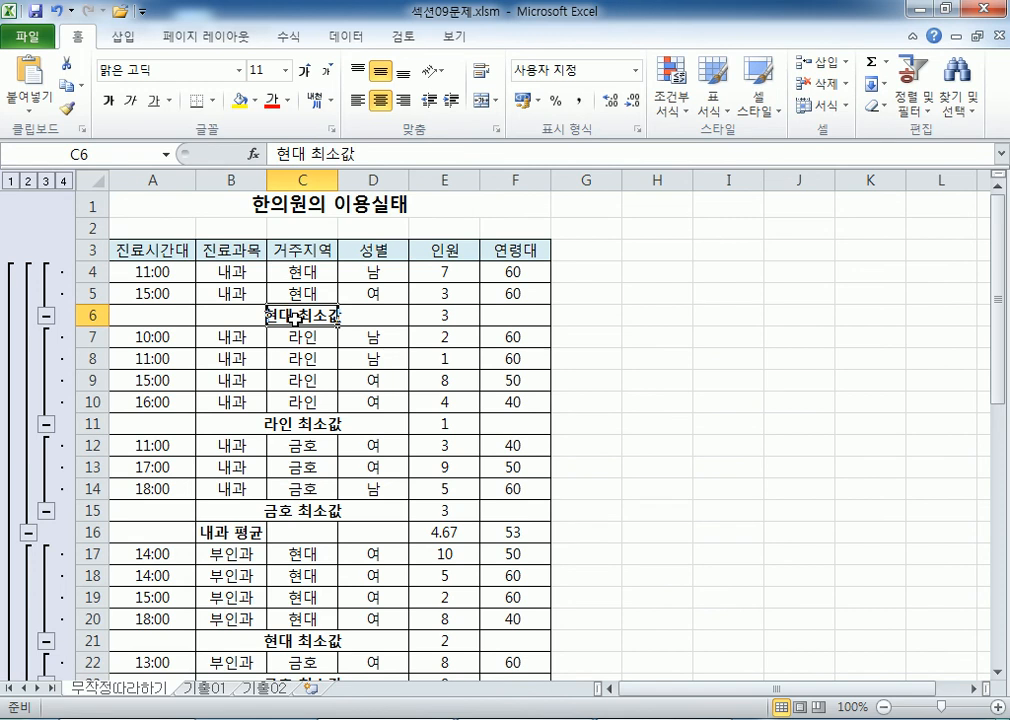
left_click(200, 689)
left_click(267, 690)
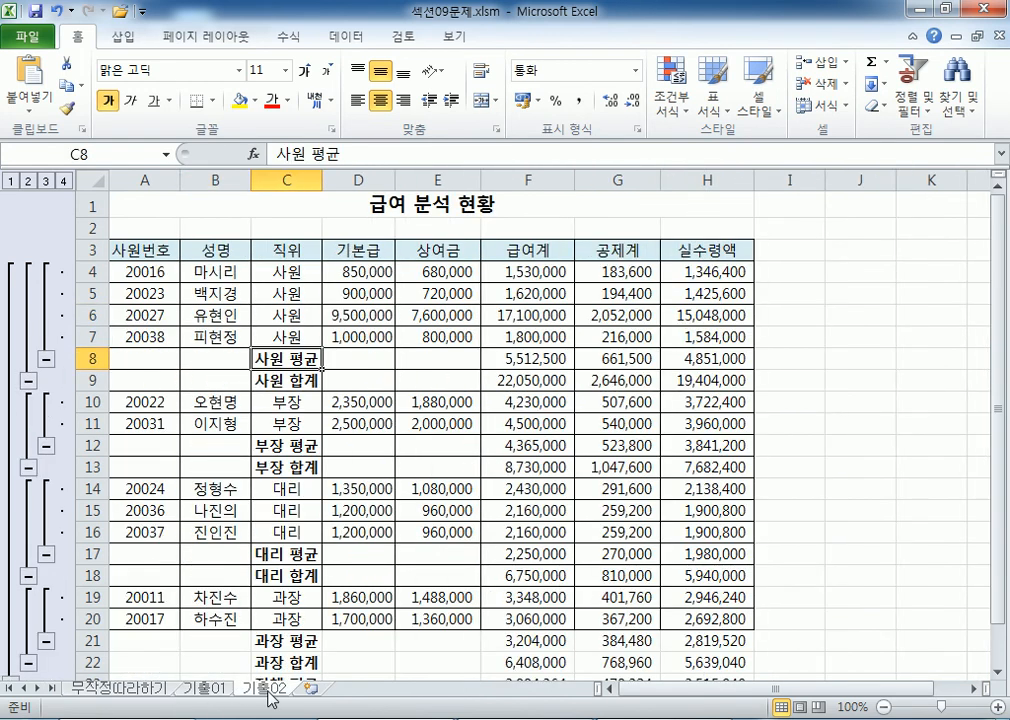
left_click(222, 688)
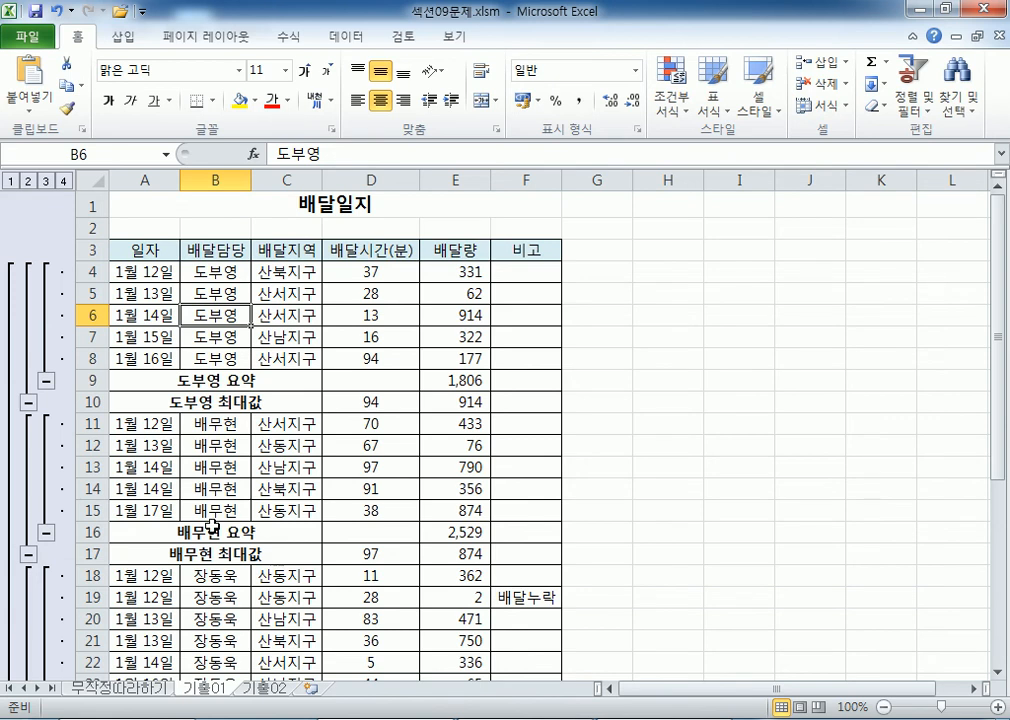
Collapse the 무작정따라하기 outline to level 1, followed by level 2 to view the 진료과목 averages
left_click(119, 689)
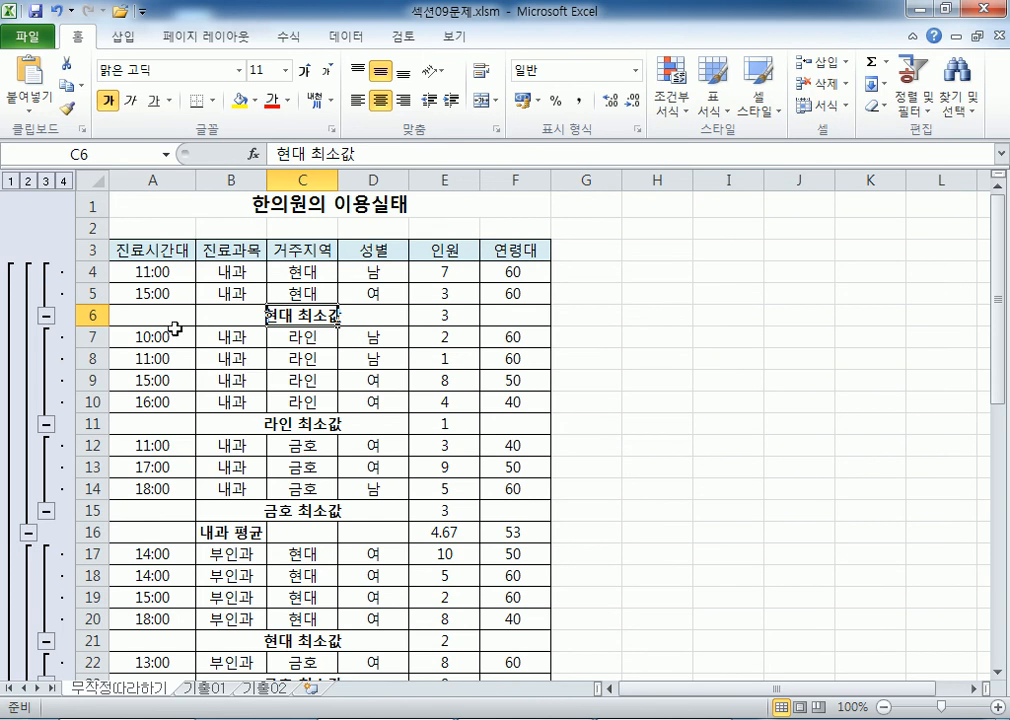
left_click(13, 181)
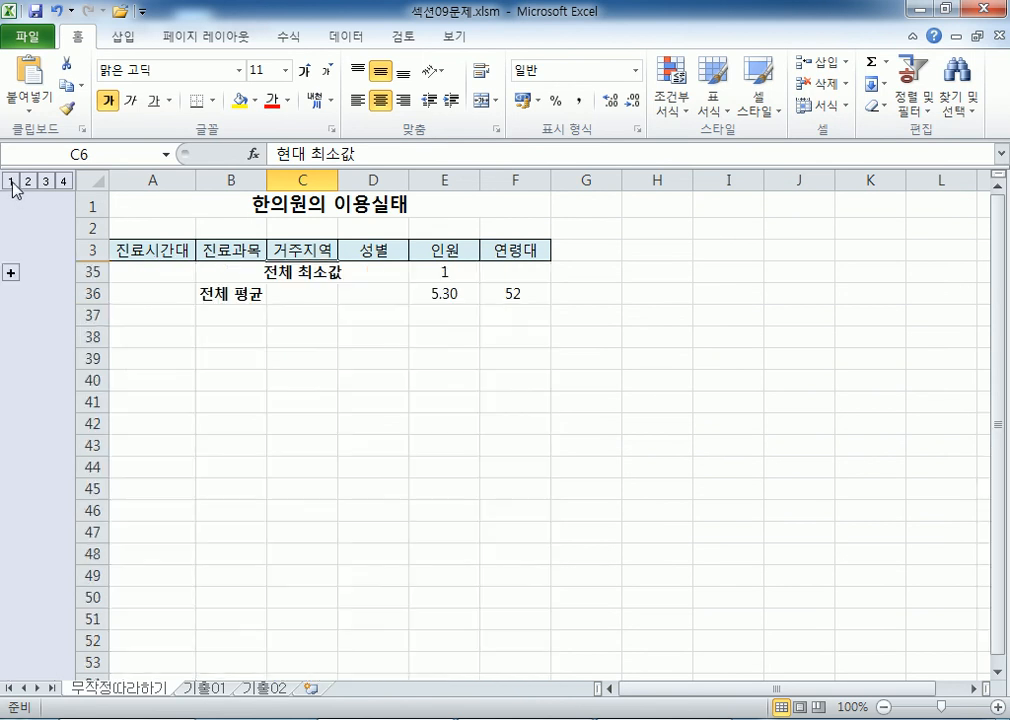
left_click(29, 181)
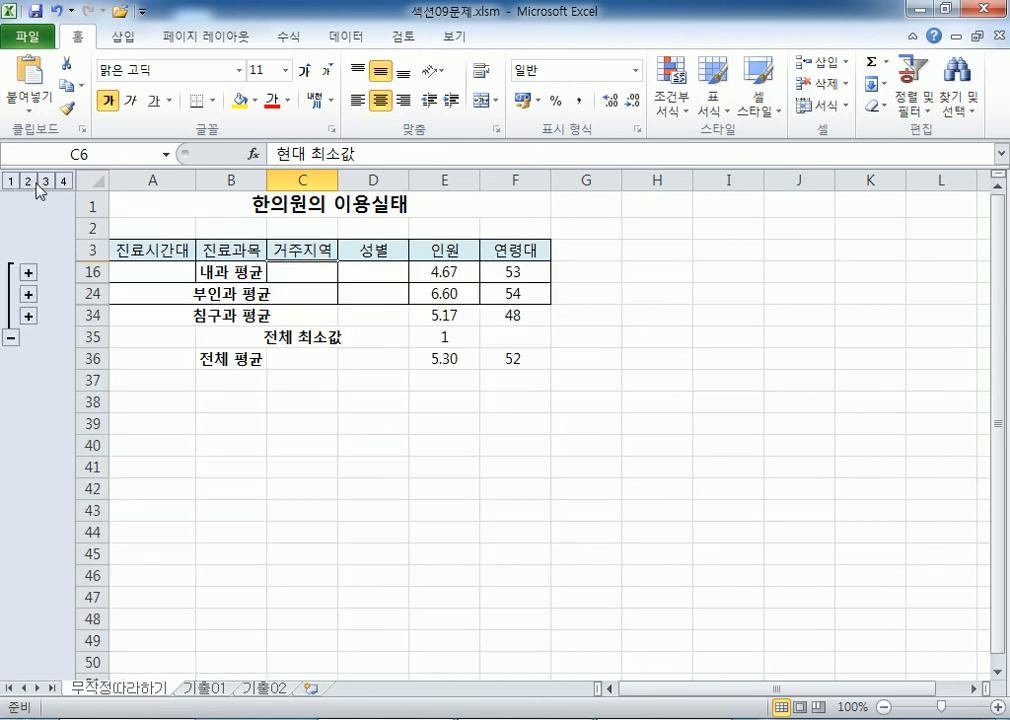
Step through outline levels 1 to 4 of the 무작정따라하기 table and examine the subtotals and detail rows at each level
left_click(46, 181)
left_click(63, 181)
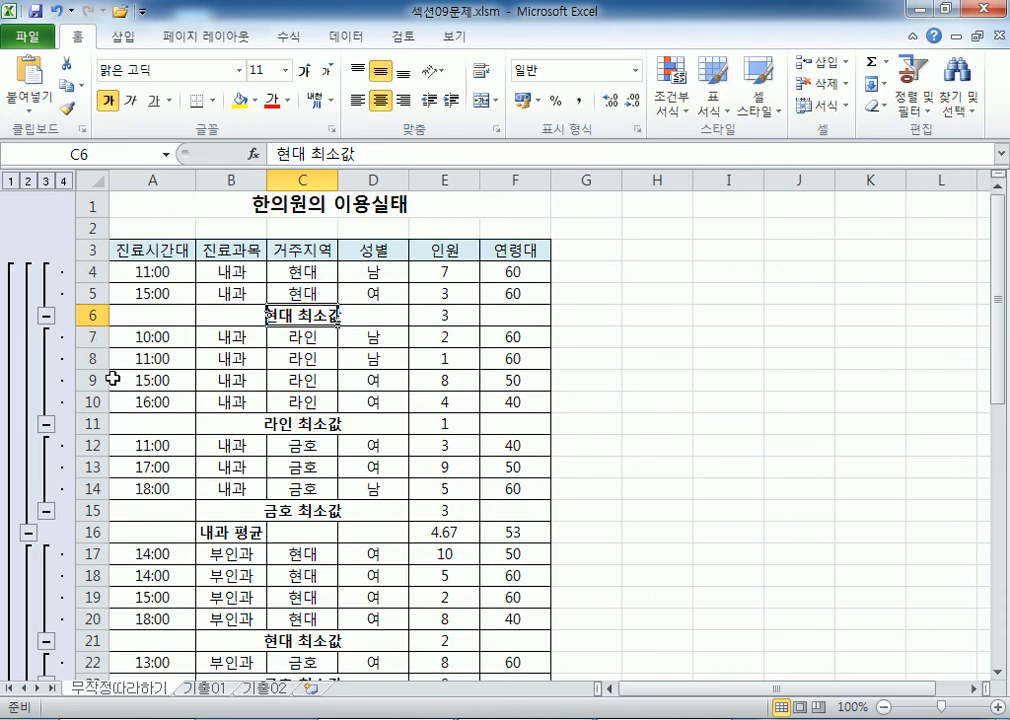
left_click(13, 181)
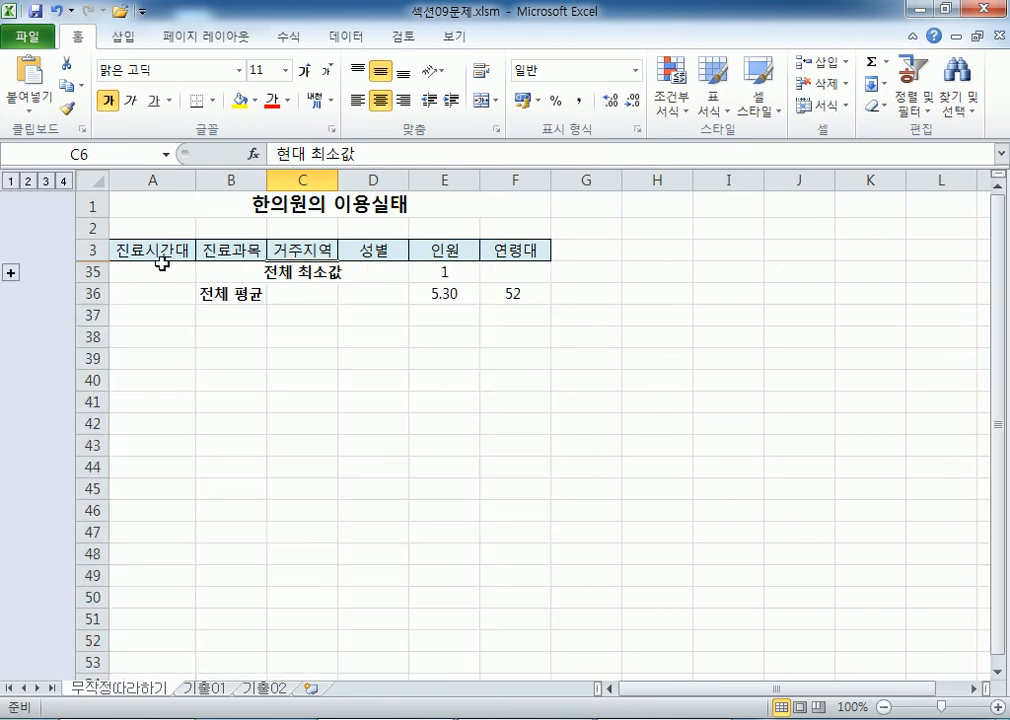
left_click(141, 211)
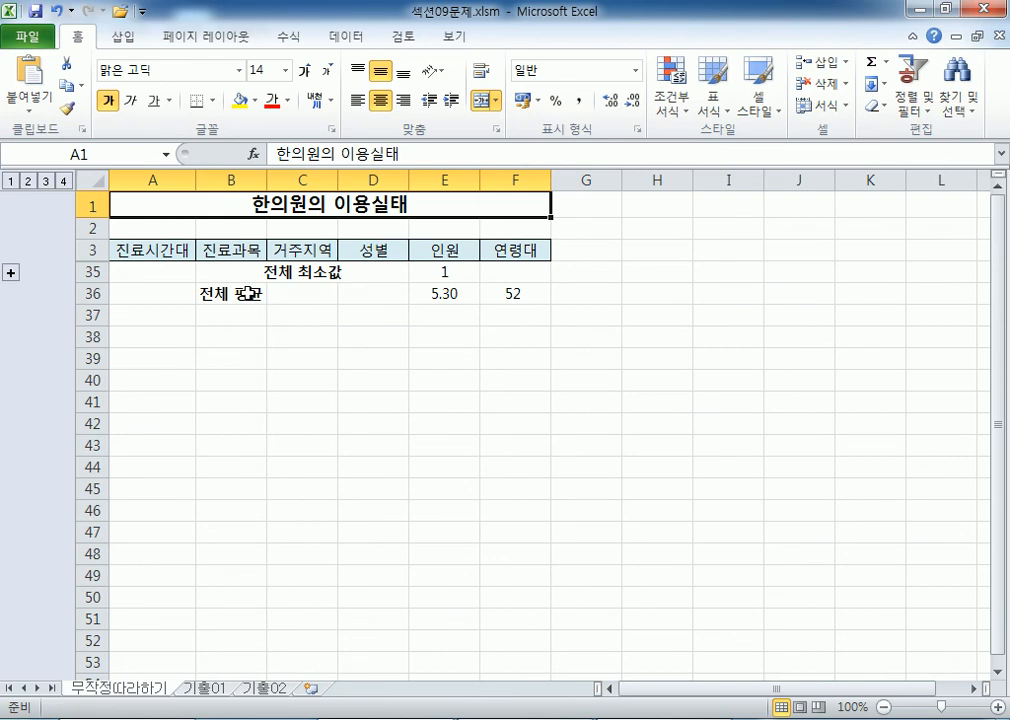
left_click(28, 181)
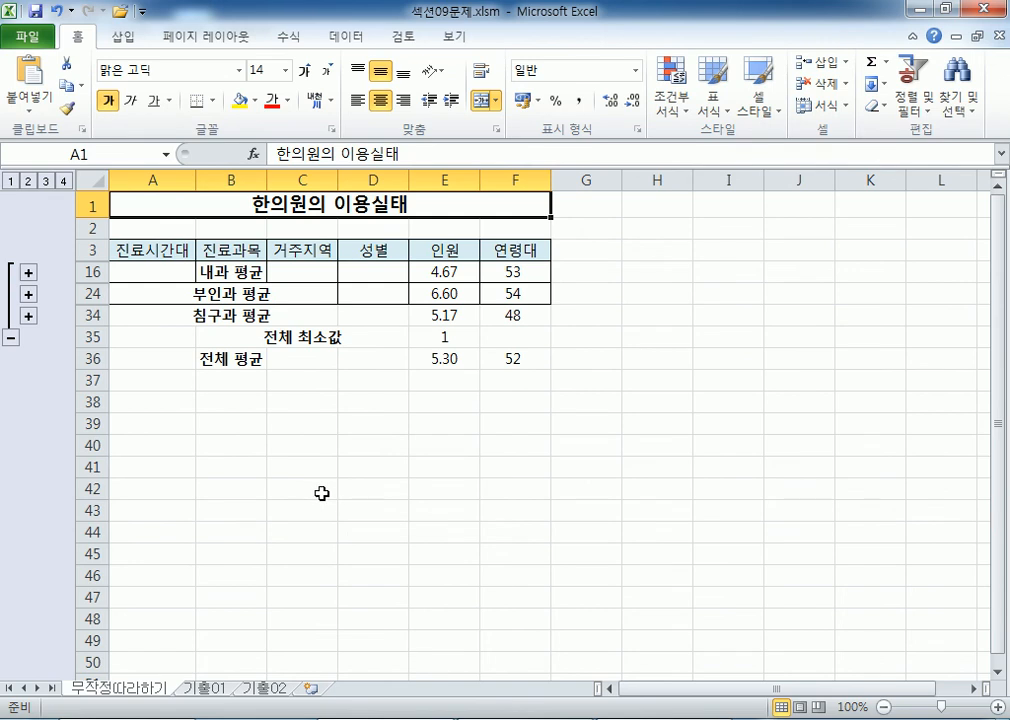
left_click(45, 180)
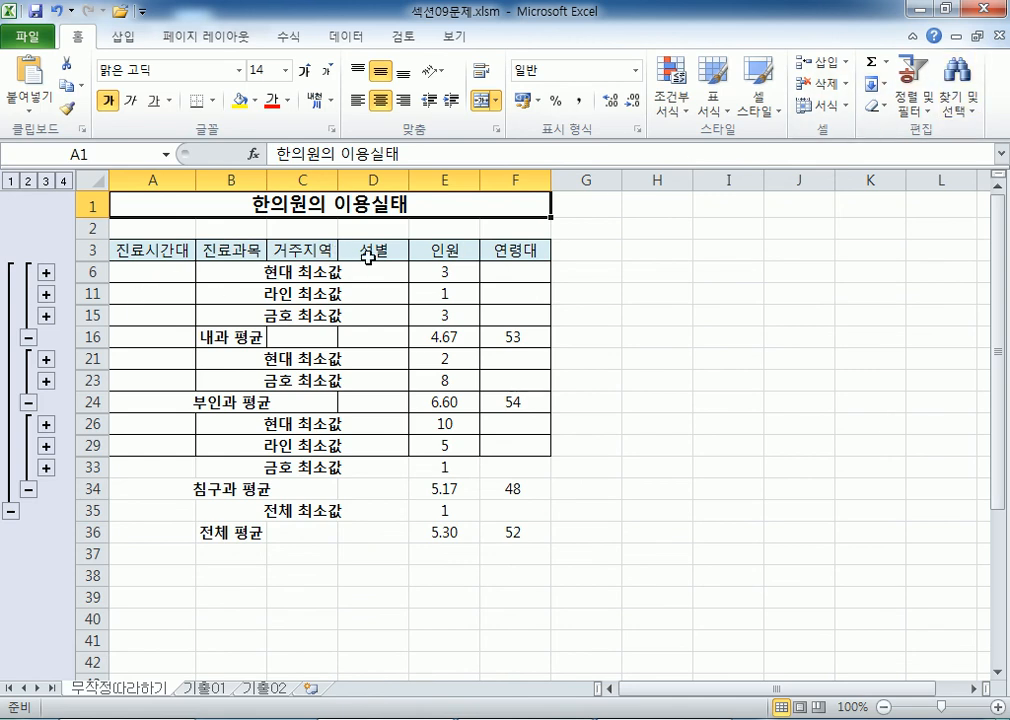
left_click(63, 181)
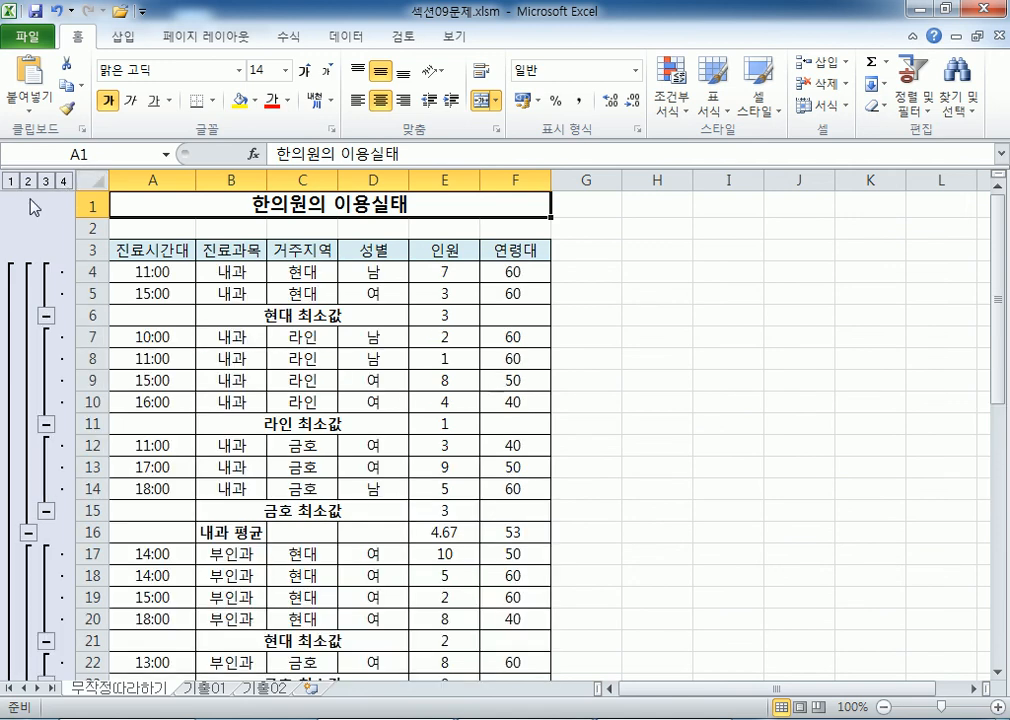
scroll(338, 410, "down", 5)
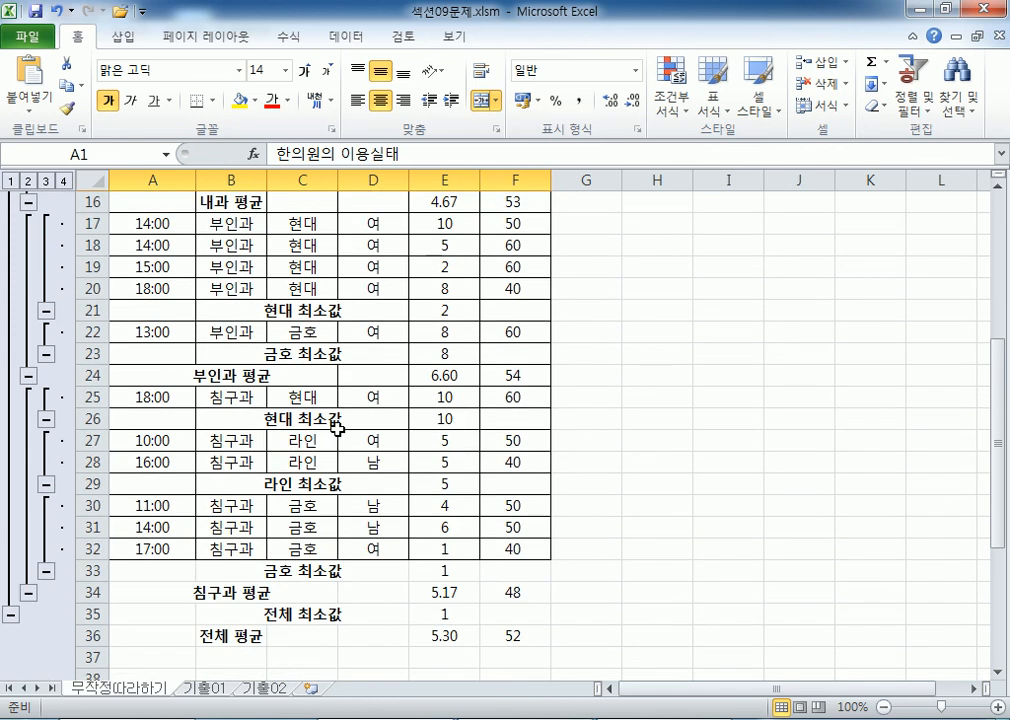
scroll(332, 428, "up", 5)
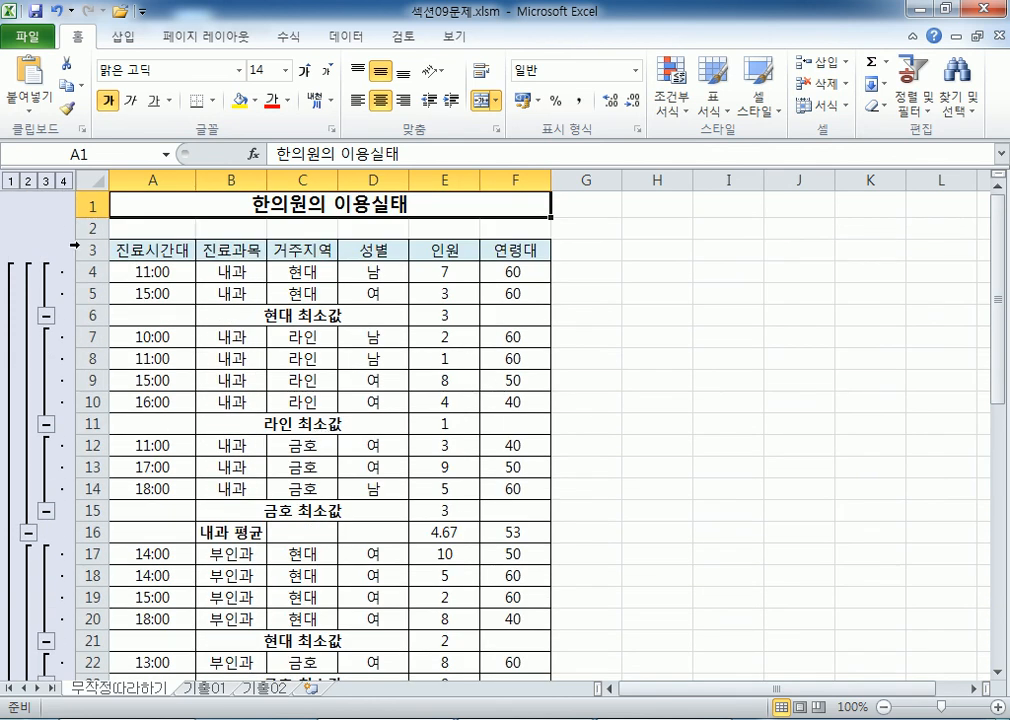
Compare the 무작정따라하기 grand totals at outline level 1 with the full detail at level 4, leaving level 4 displayed
left_click(10, 181)
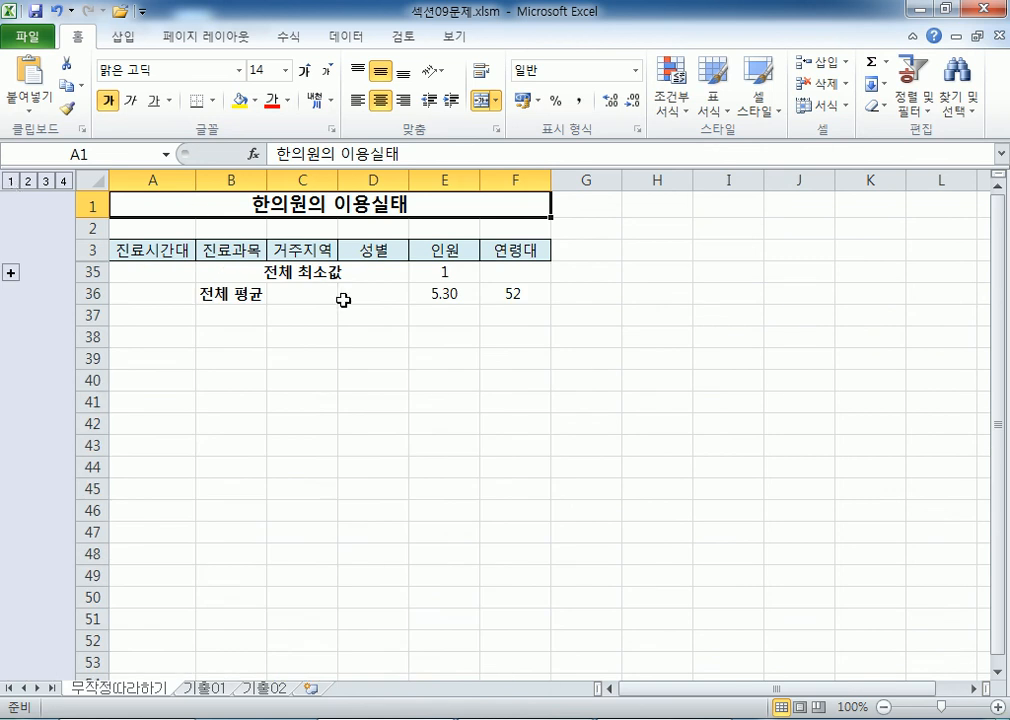
left_click(64, 181)
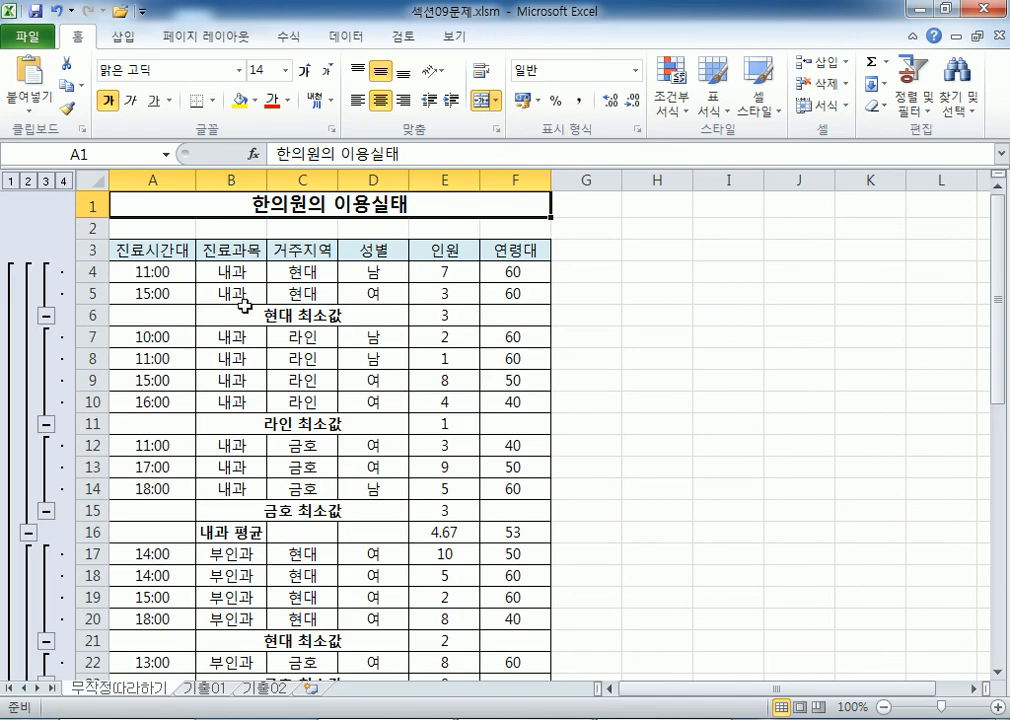
left_click(11, 181)
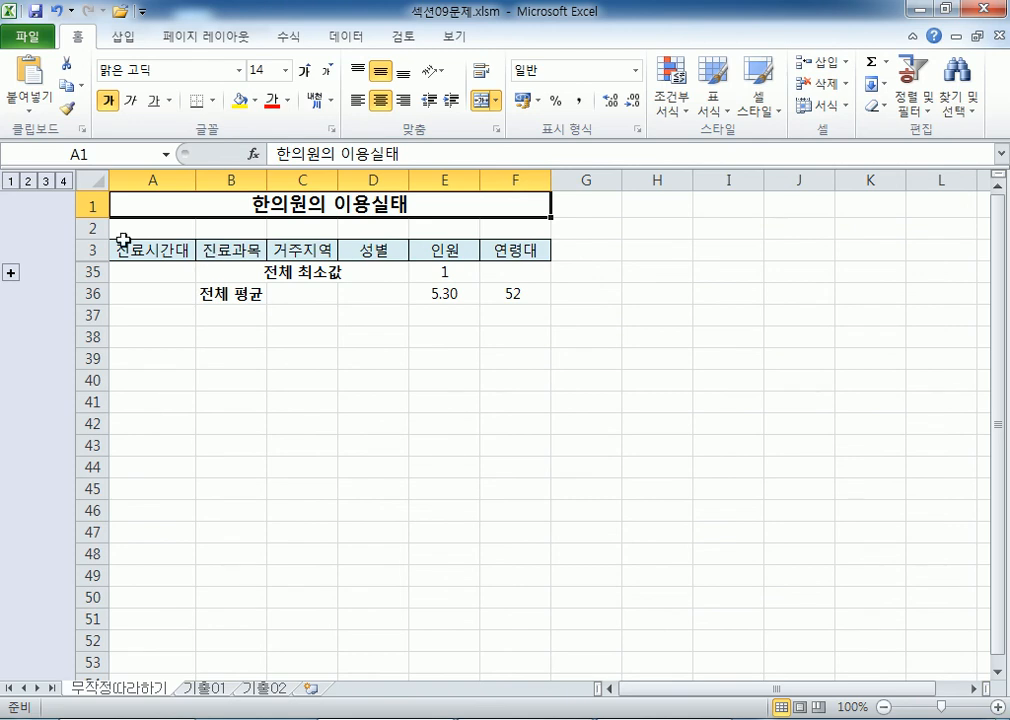
left_click(63, 181)
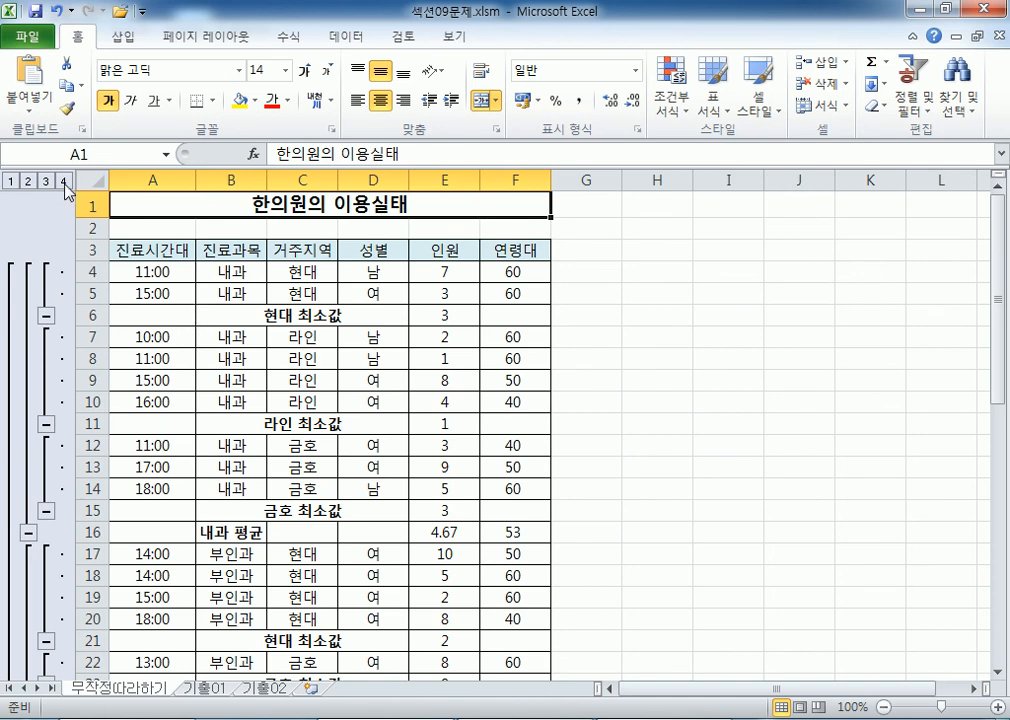
left_click(10, 181)
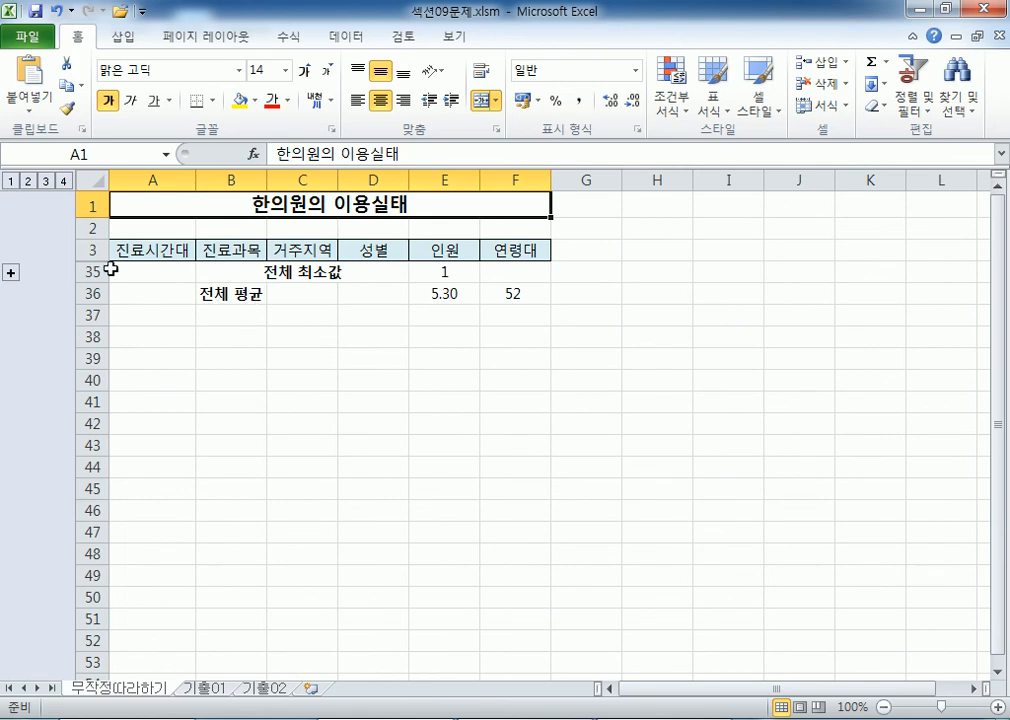
left_click(62, 181)
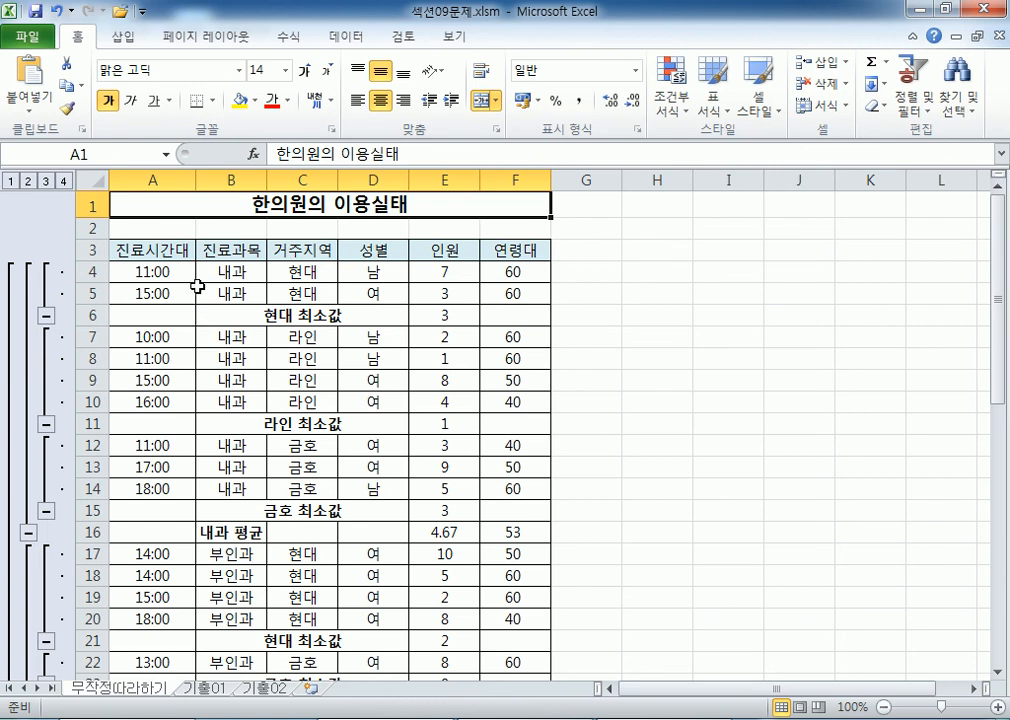
Examine the 배달일지 subtotals on the 기출01 sheet at each outline level from 1 to 4
left_click(212, 689)
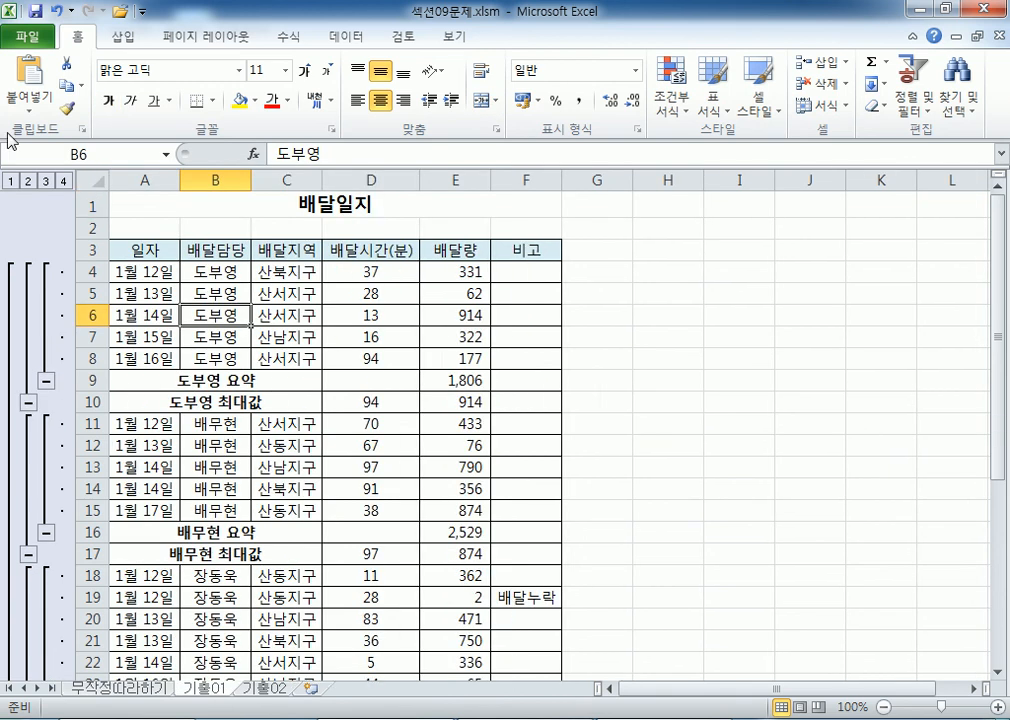
left_click(10, 181)
left_click(28, 181)
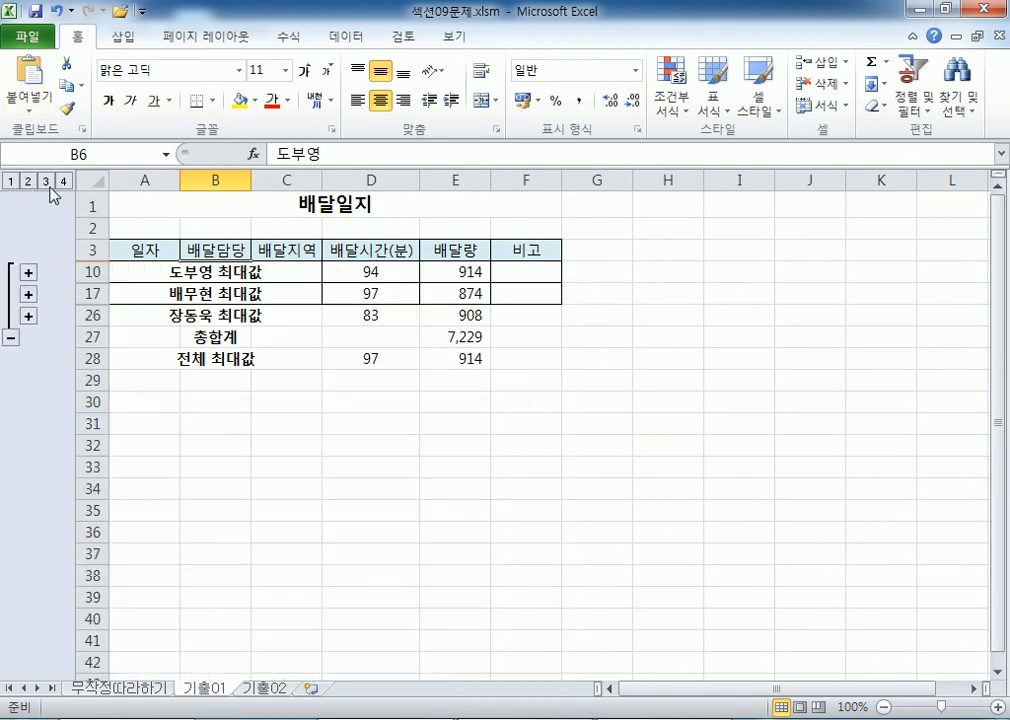
left_click(46, 181)
left_click(63, 181)
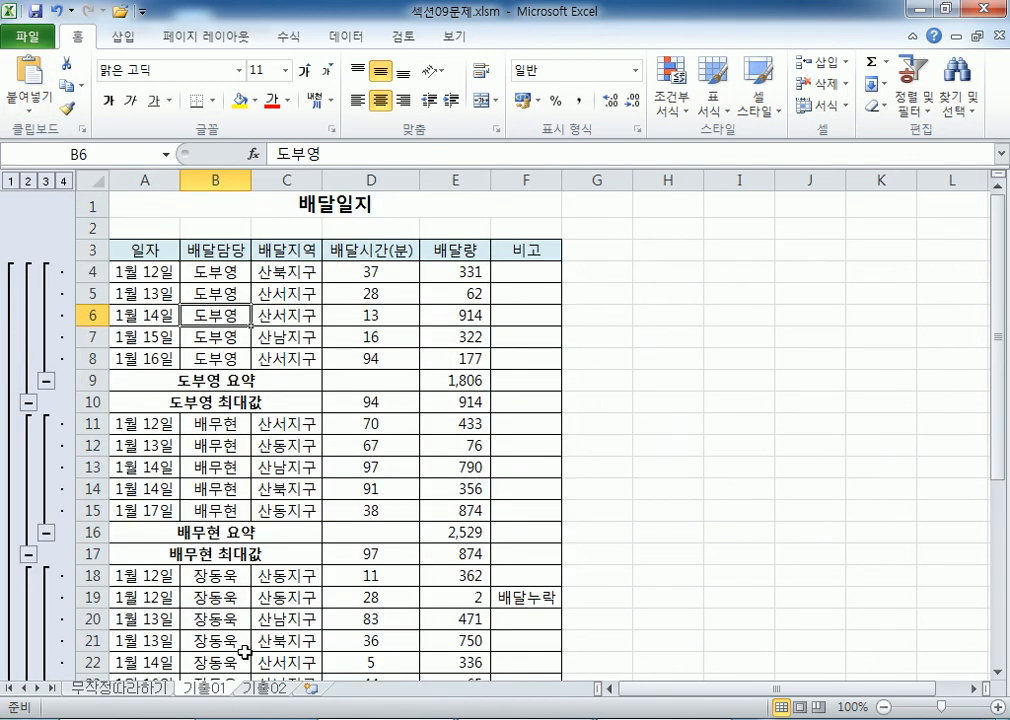
Examine the 급여 분석 현황 subtotals on the 기출02 sheet at each outline level from 1 to 4
left_click(263, 688)
left_click(10, 181)
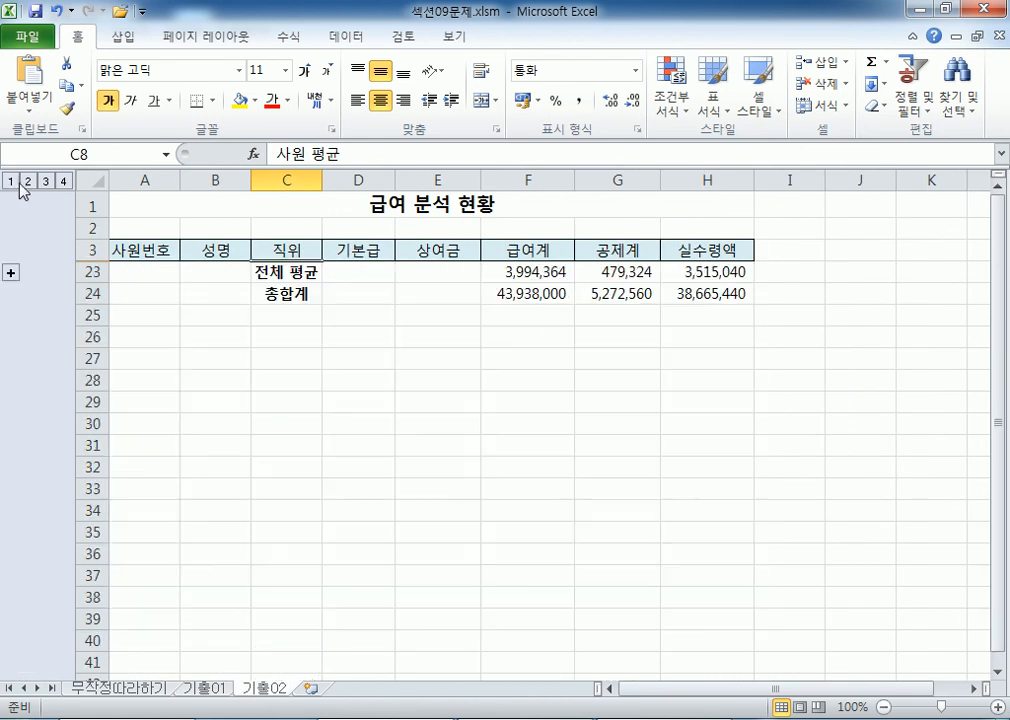
left_click(28, 181)
left_click(46, 181)
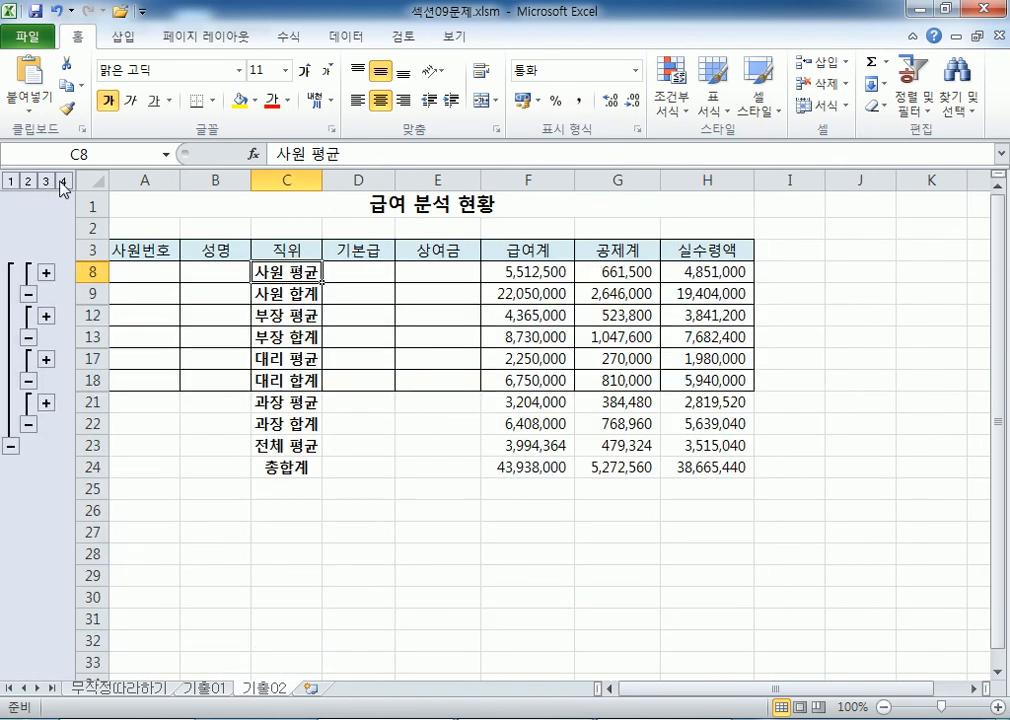
left_click(62, 181)
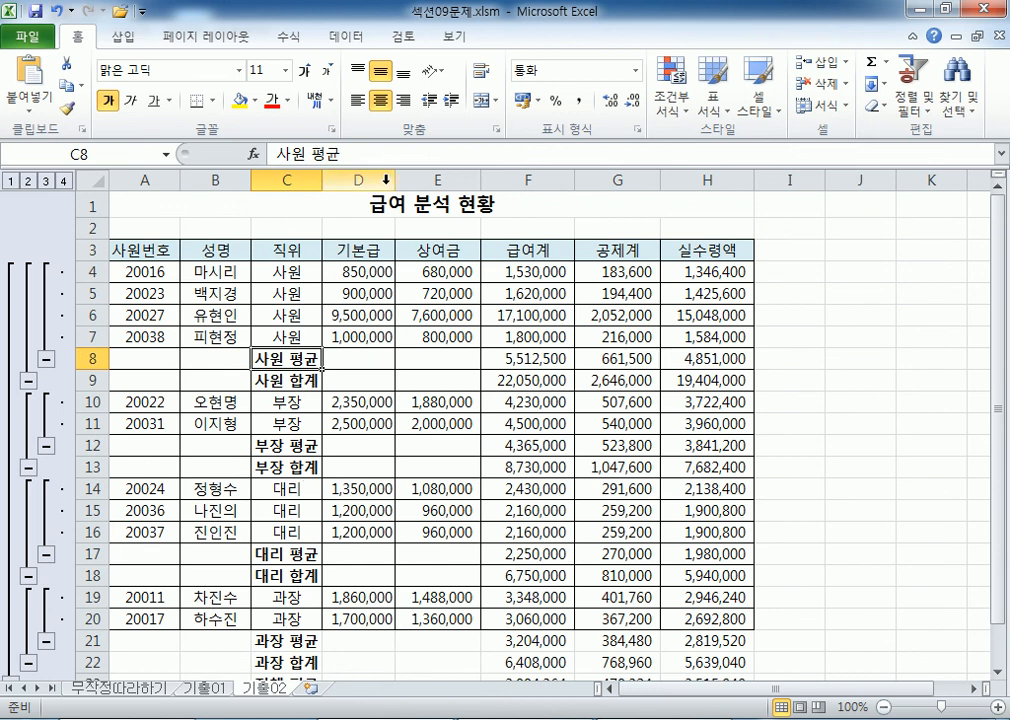
left_click_drag(358, 179, 681, 177)
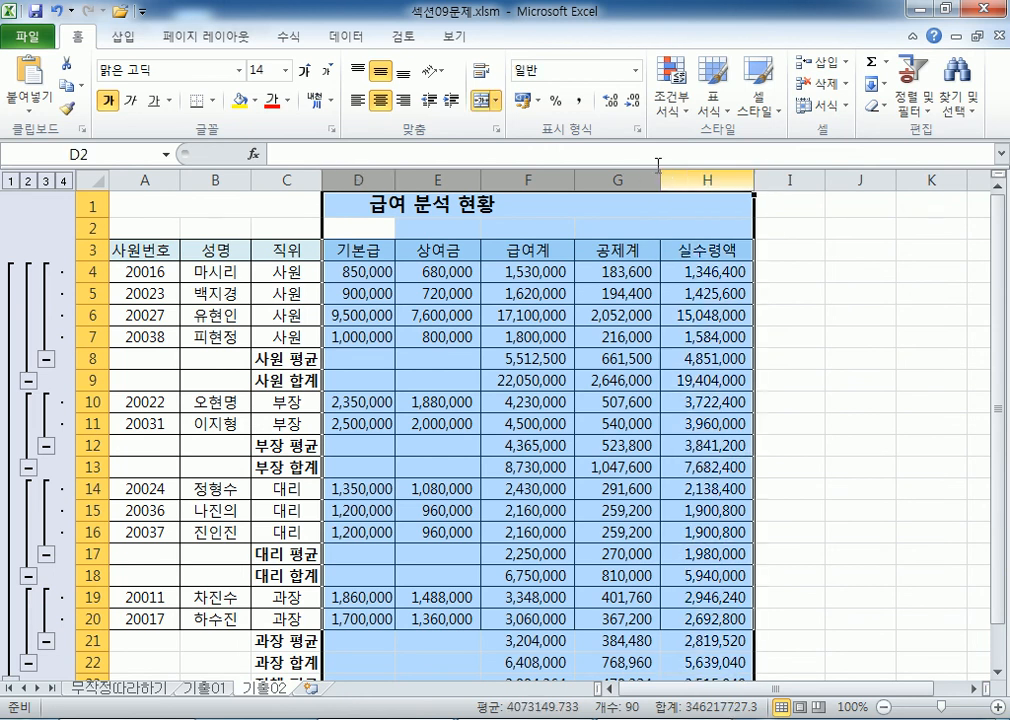
left_click(328, 42)
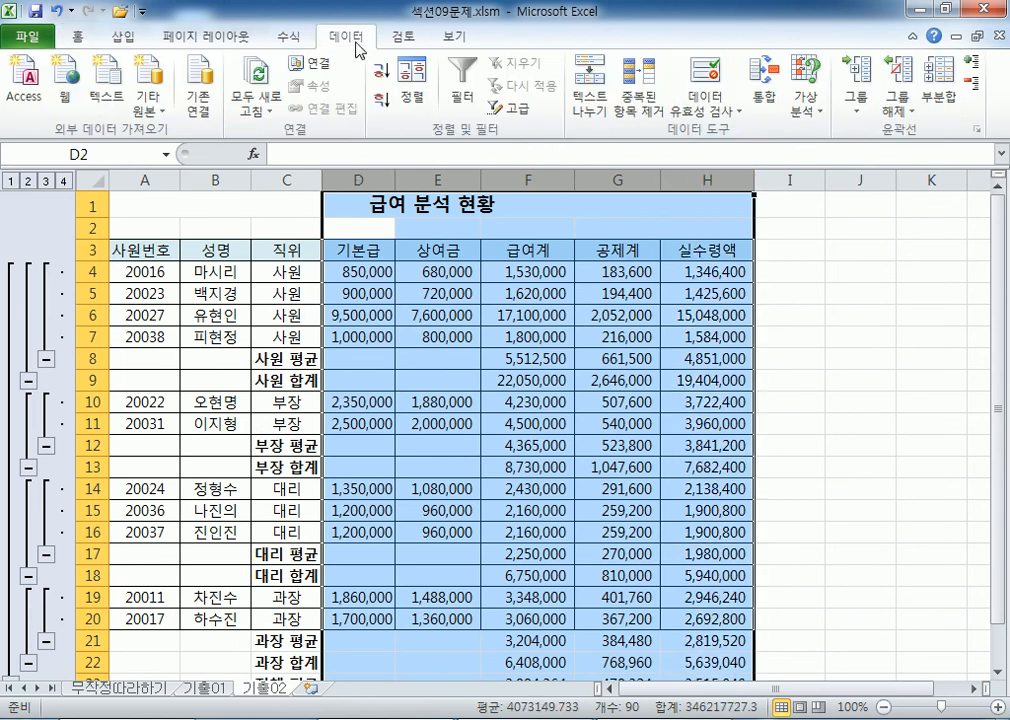
left_click(858, 112)
left_click(883, 140)
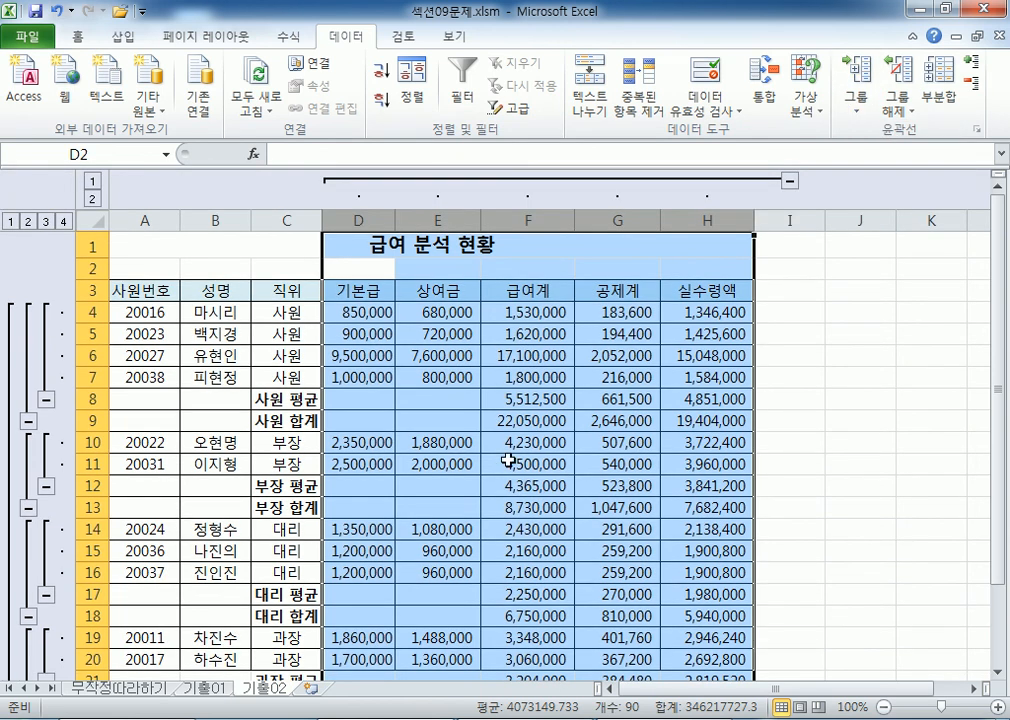
key("ctrl+z")
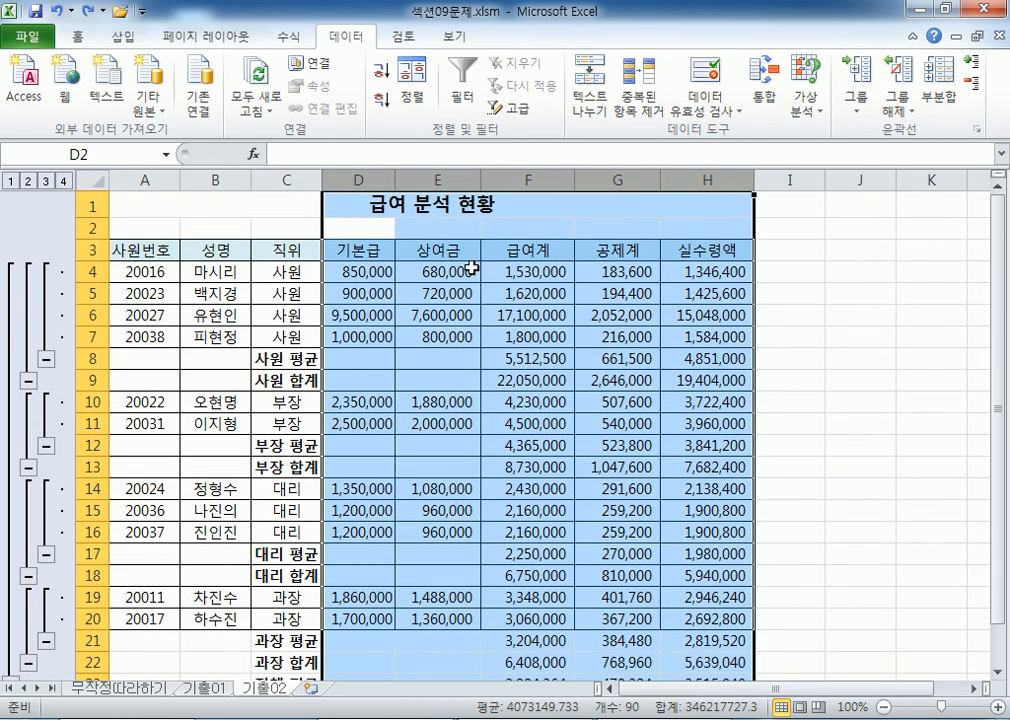
Group columns D through G (기본급 to 공제계) on the 기출02 sheet into a column outline
left_click_drag(345, 175, 602, 173)
left_click(855, 104)
left_click(883, 140)
left_click(528, 399)
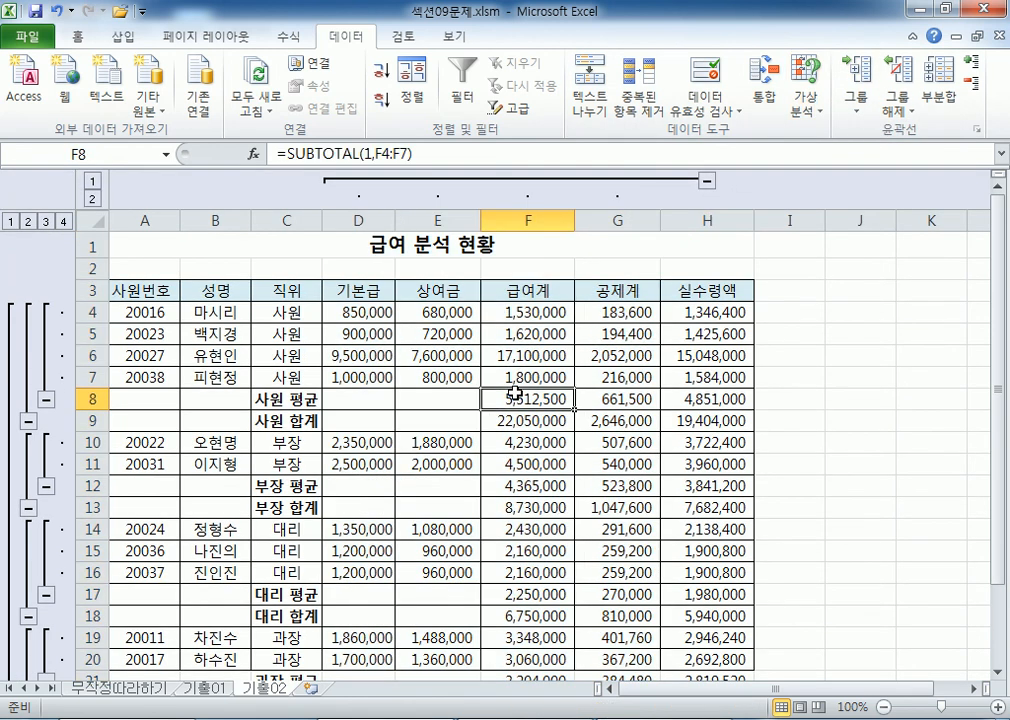
Collapse and expand the column group D:G twice to check how it hides the 기본급 to 공제계 columns
left_click(708, 181)
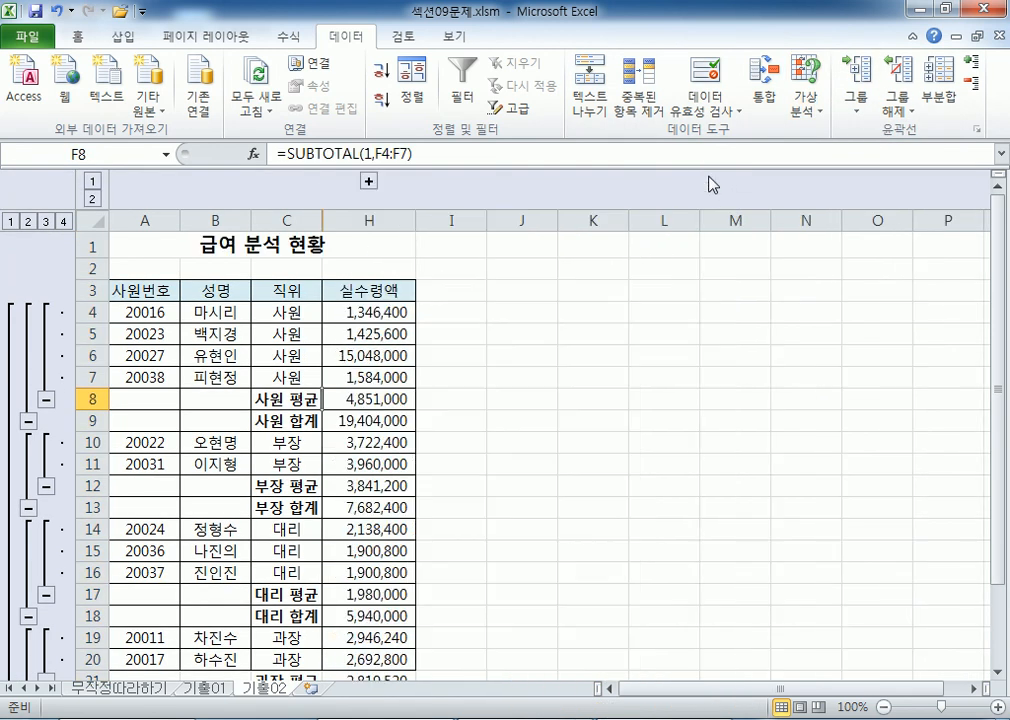
left_click(370, 184)
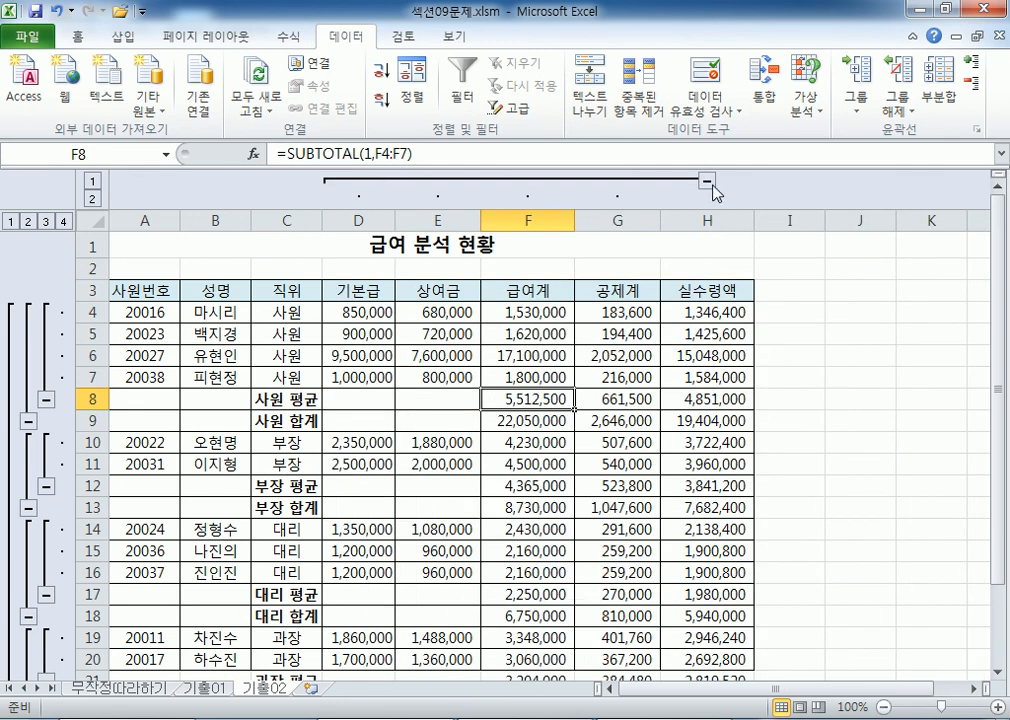
left_click(708, 181)
left_click(369, 184)
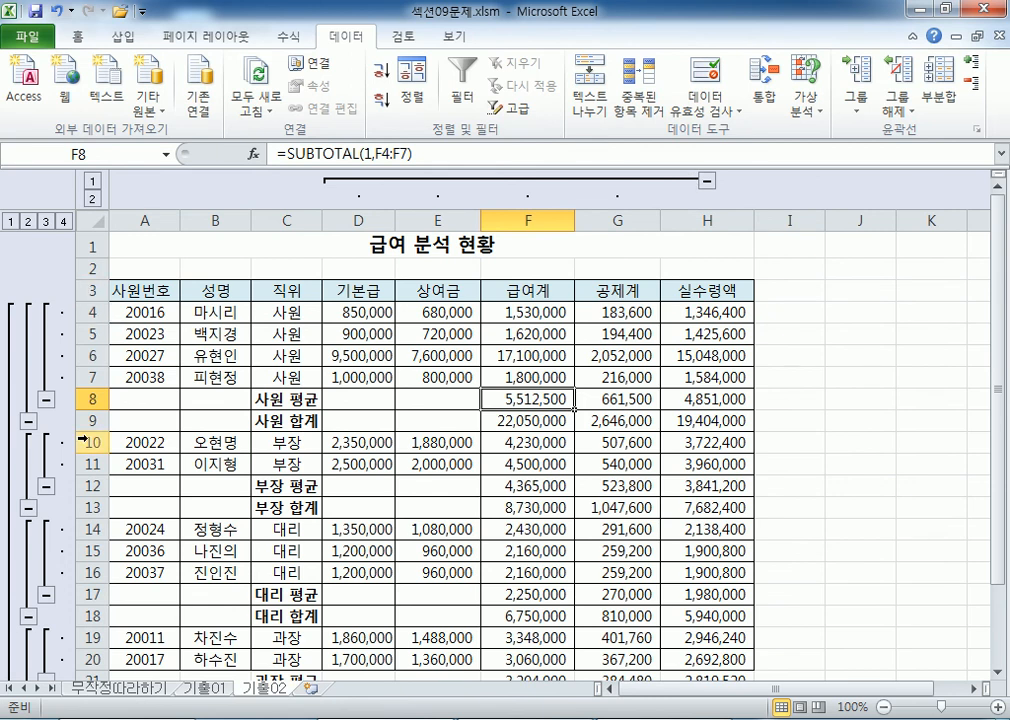
Try grouping columns D through G a second time, and undo the extra column outline level
left_click(346, 212)
left_click_drag(346, 212, 630, 221)
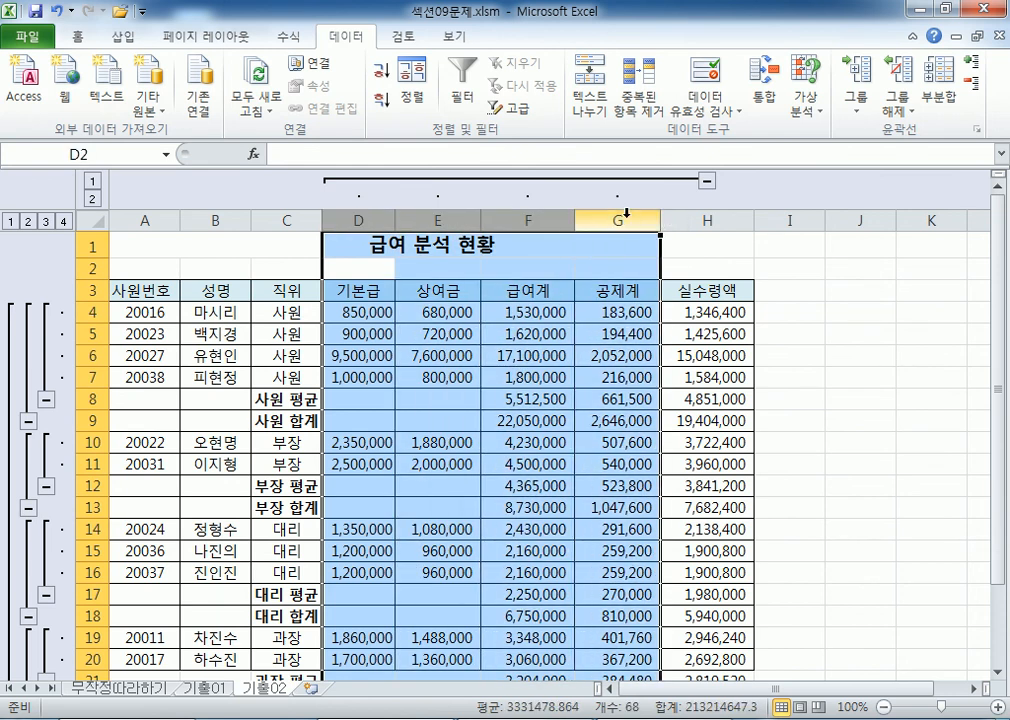
left_click(856, 100)
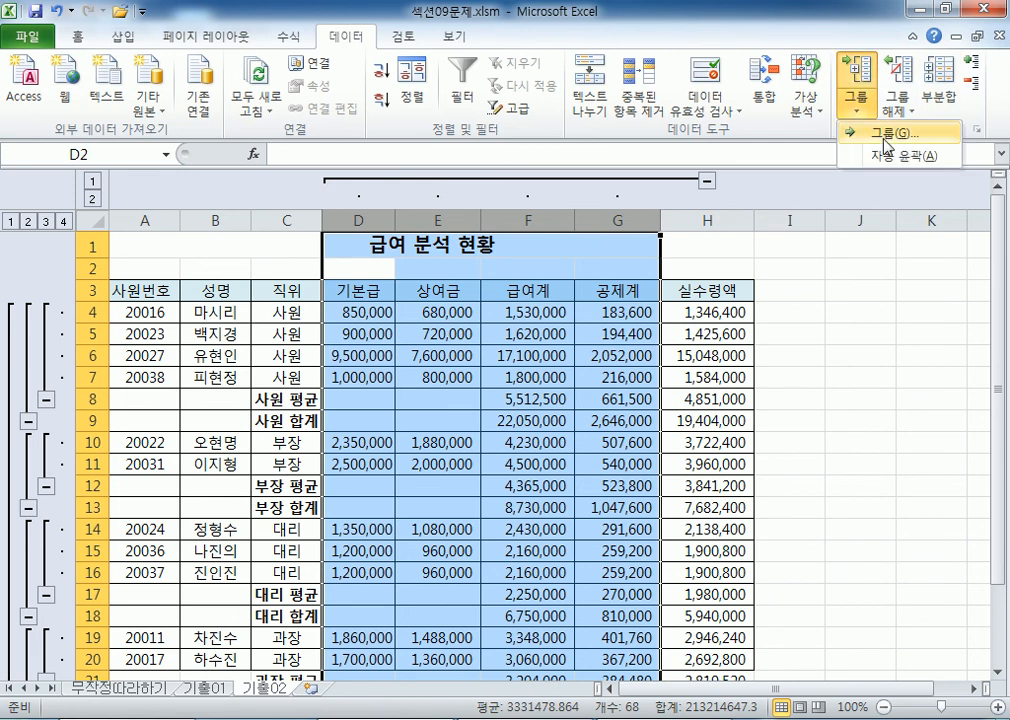
left_click(889, 137)
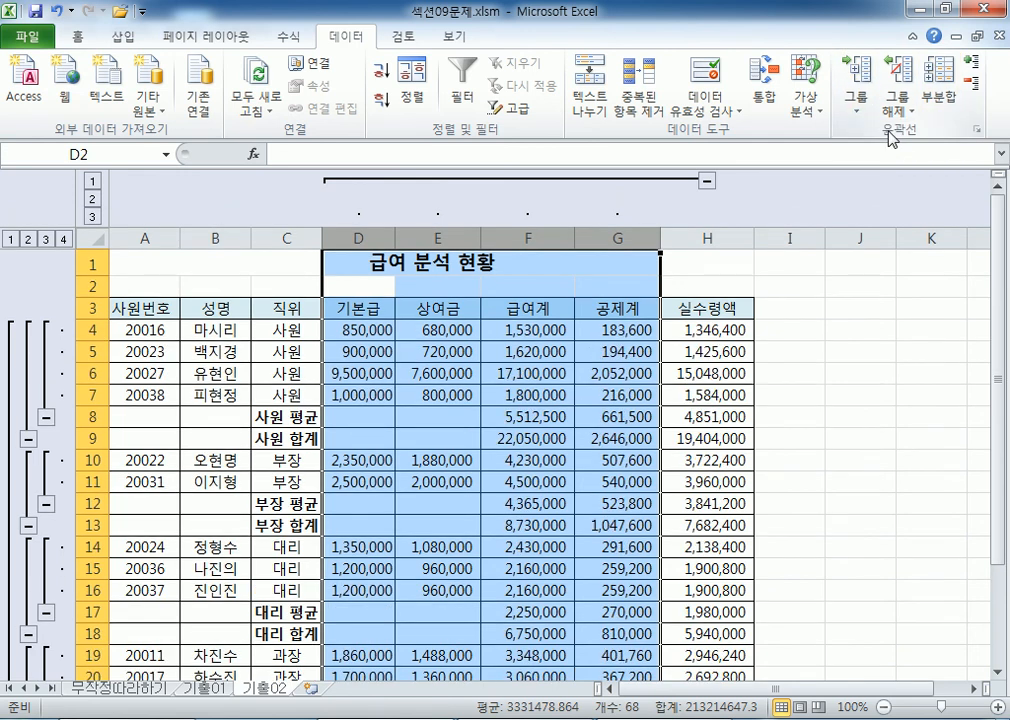
left_click(899, 105)
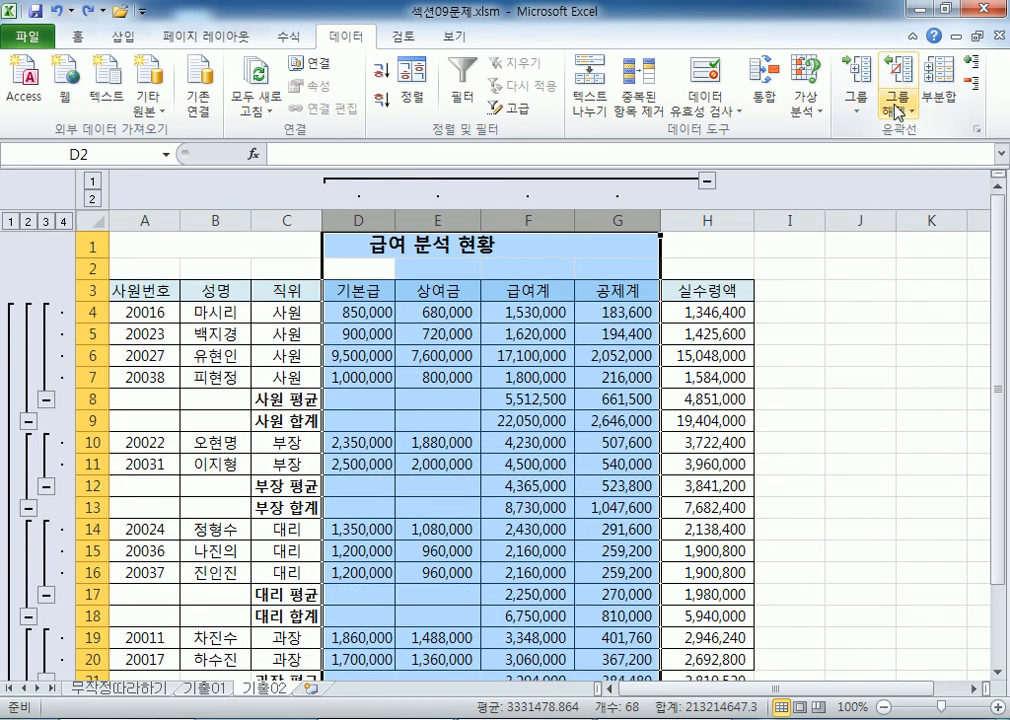
Switch the column outline of 급여 분석 현황 to level 1 and back to level 2 to compare both views
left_click(440, 311)
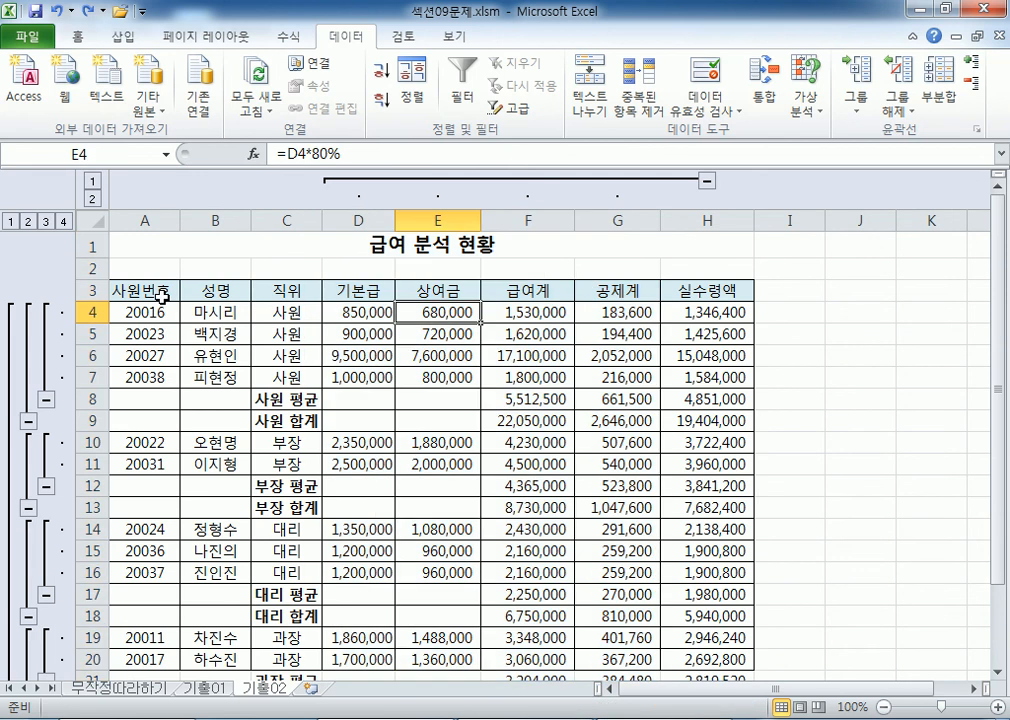
left_click(92, 181)
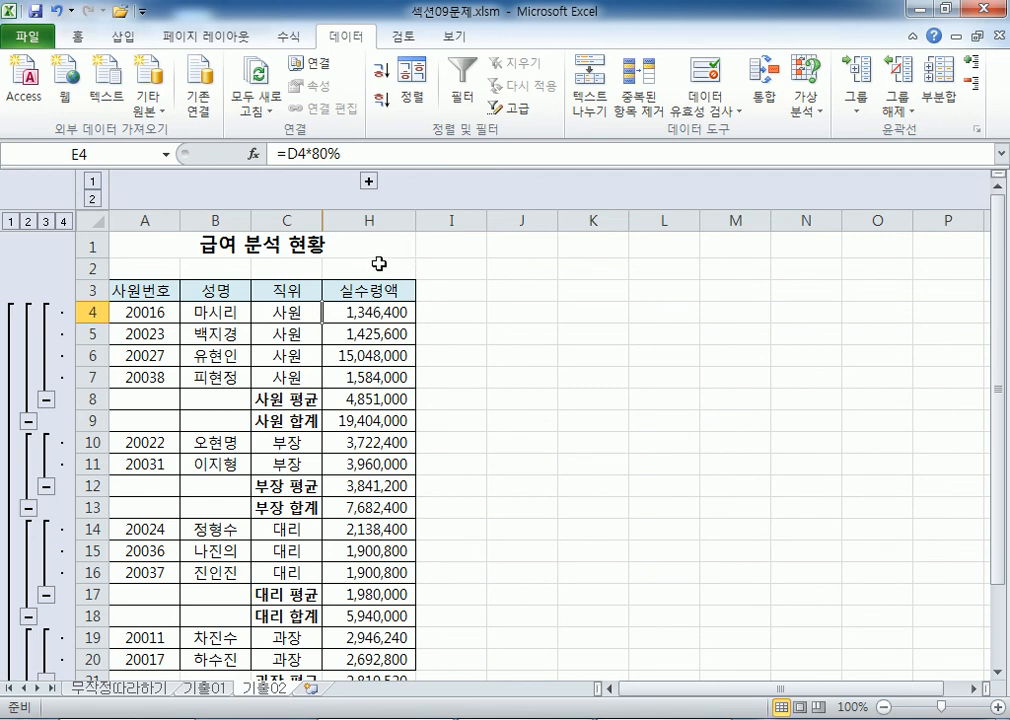
left_click(92, 198)
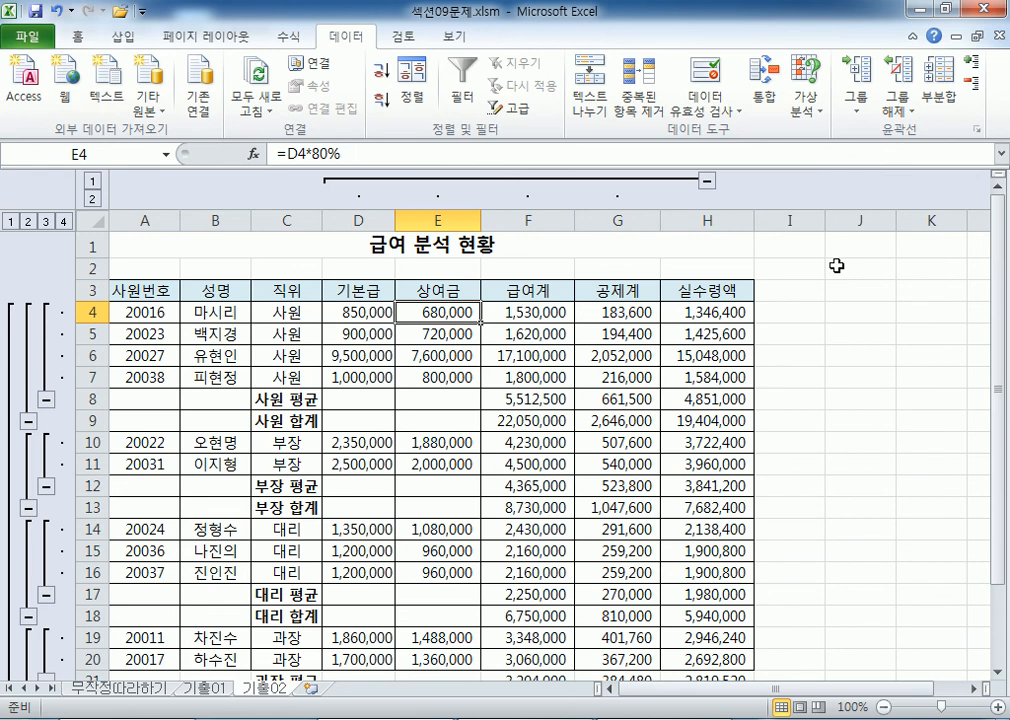
Hide the grouped columns D:G so only 실수령액 follows 직위, and expand the group again to review the layout
left_click(500, 333)
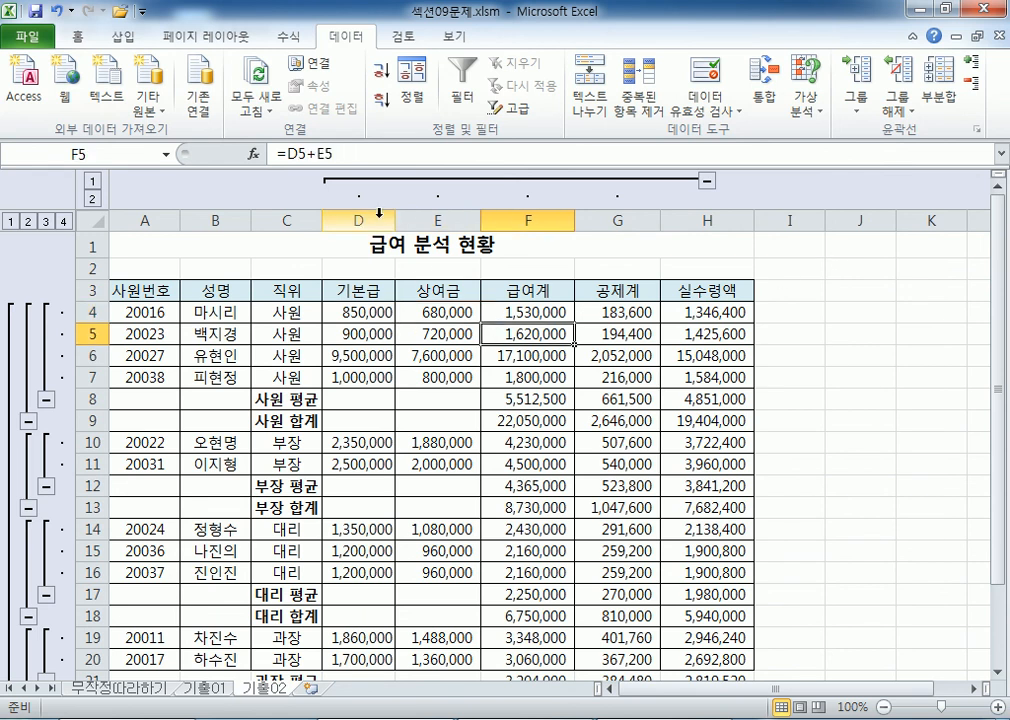
left_click_drag(358, 220, 619, 216)
left_click(706, 180)
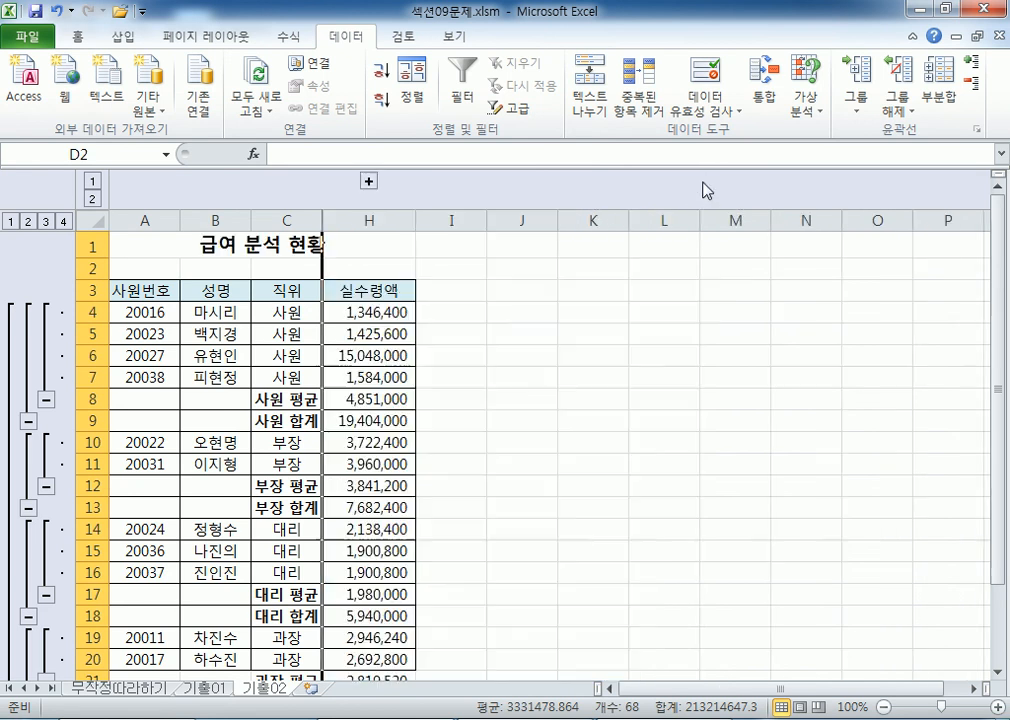
left_click(381, 318)
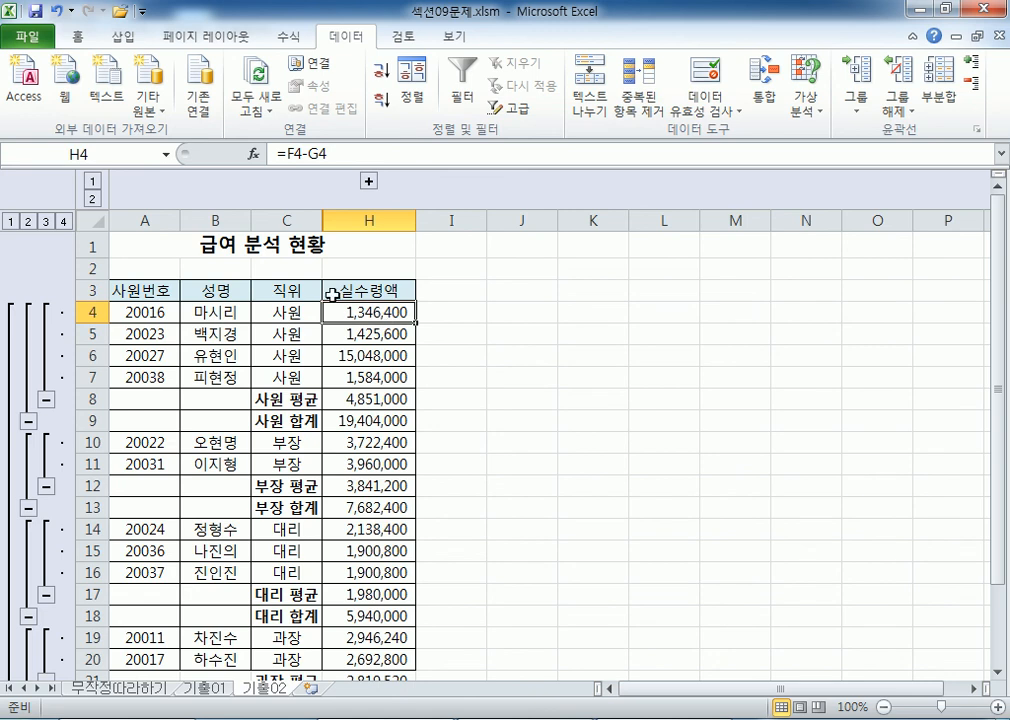
left_click(369, 182)
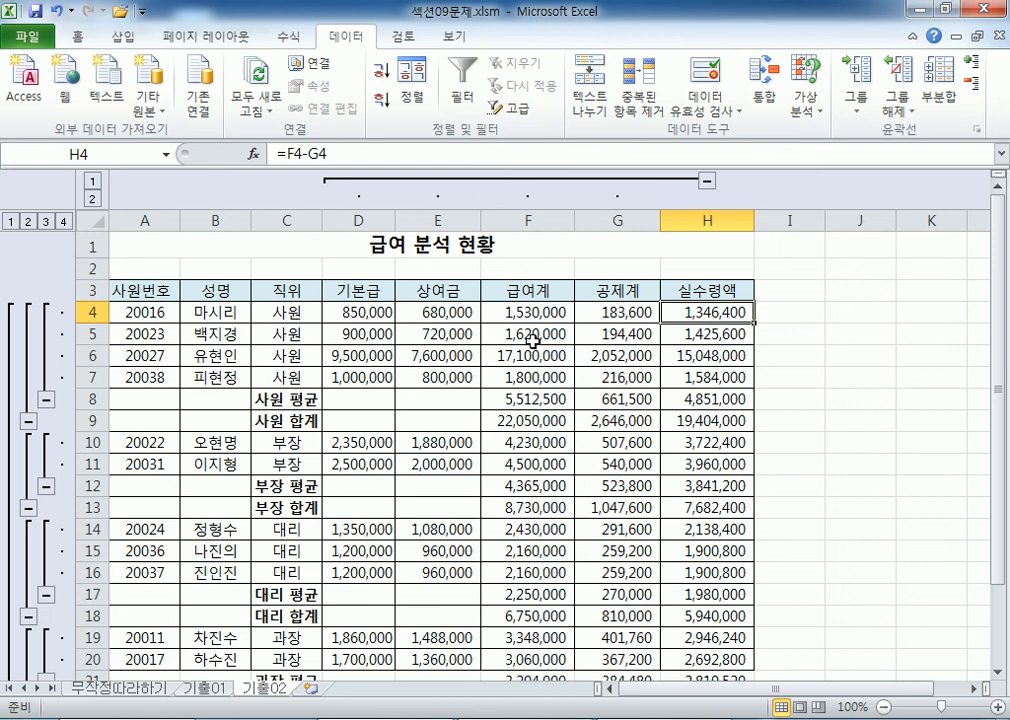
Review the sort criteria applied to the 급여 분석 현황 table on the 기출02 sheet, and leave them as they are
left_click(295, 393)
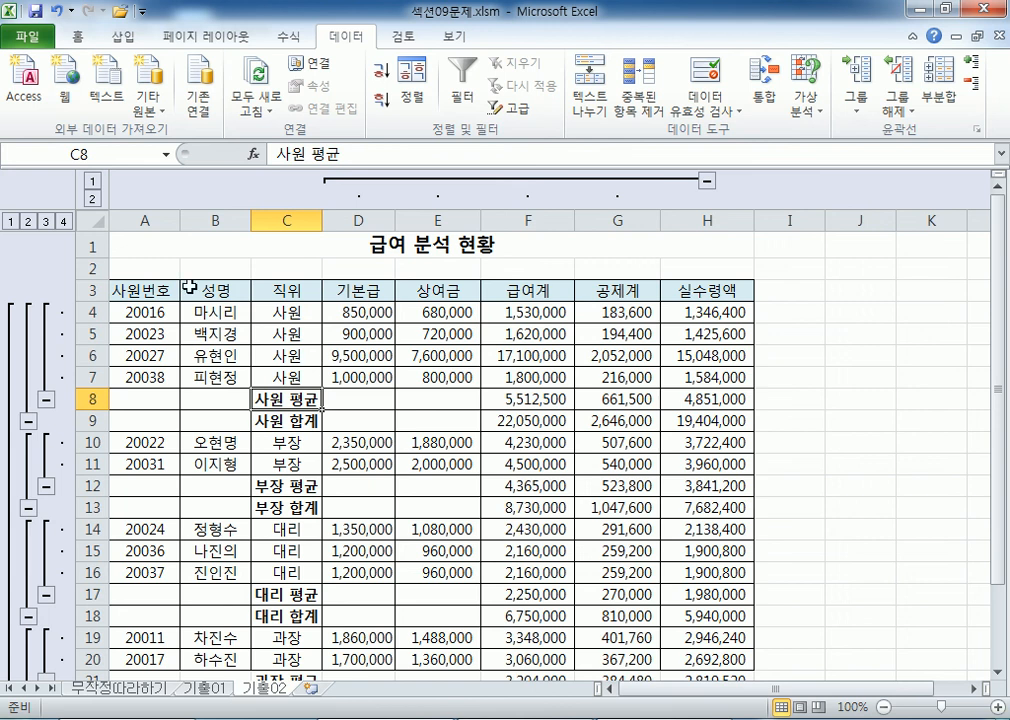
left_click(286, 334)
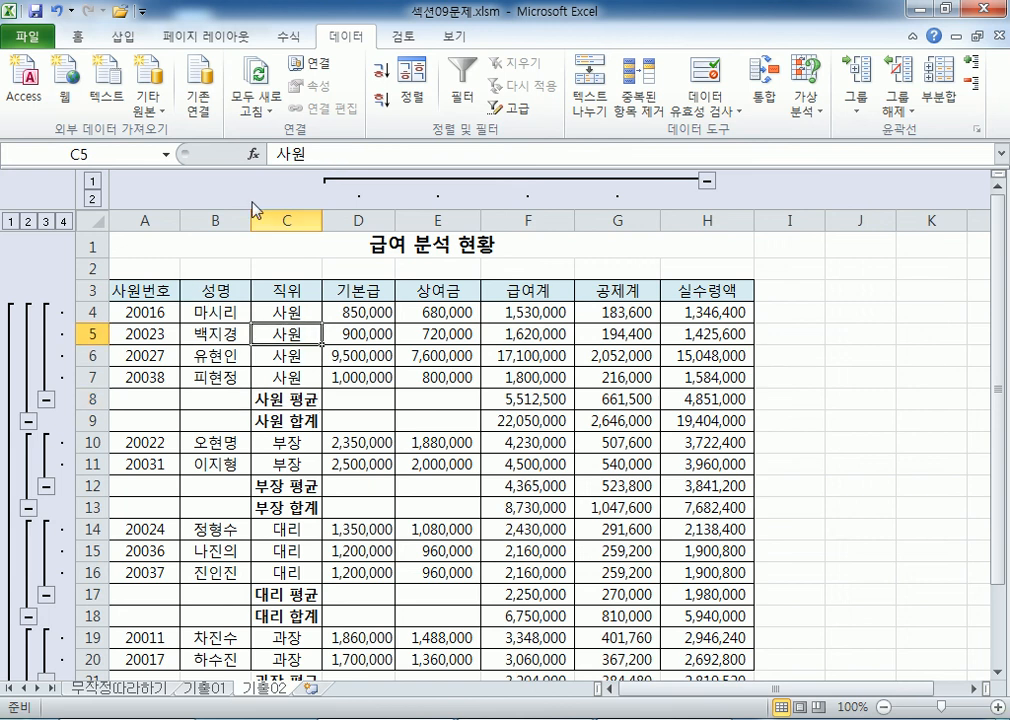
left_click(405, 88)
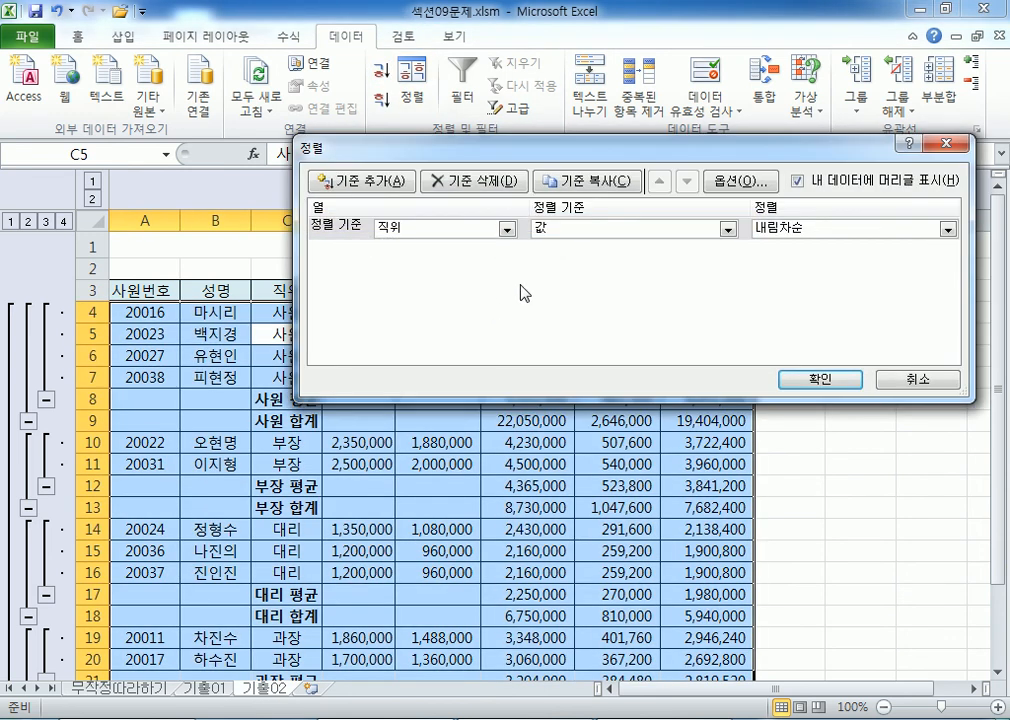
left_click(905, 380)
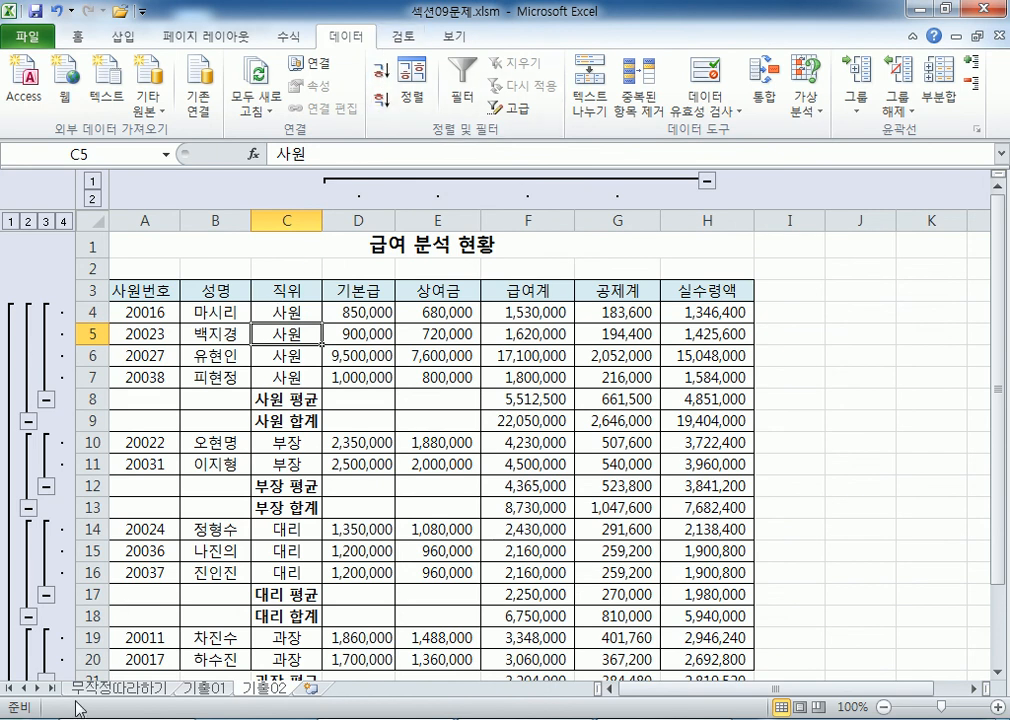
On the 무작정따라하기 sheet, review the sort criteria of the 한의원의 이용실태 table for 진료과목 and 거주지역 without changing them
left_click(120, 689)
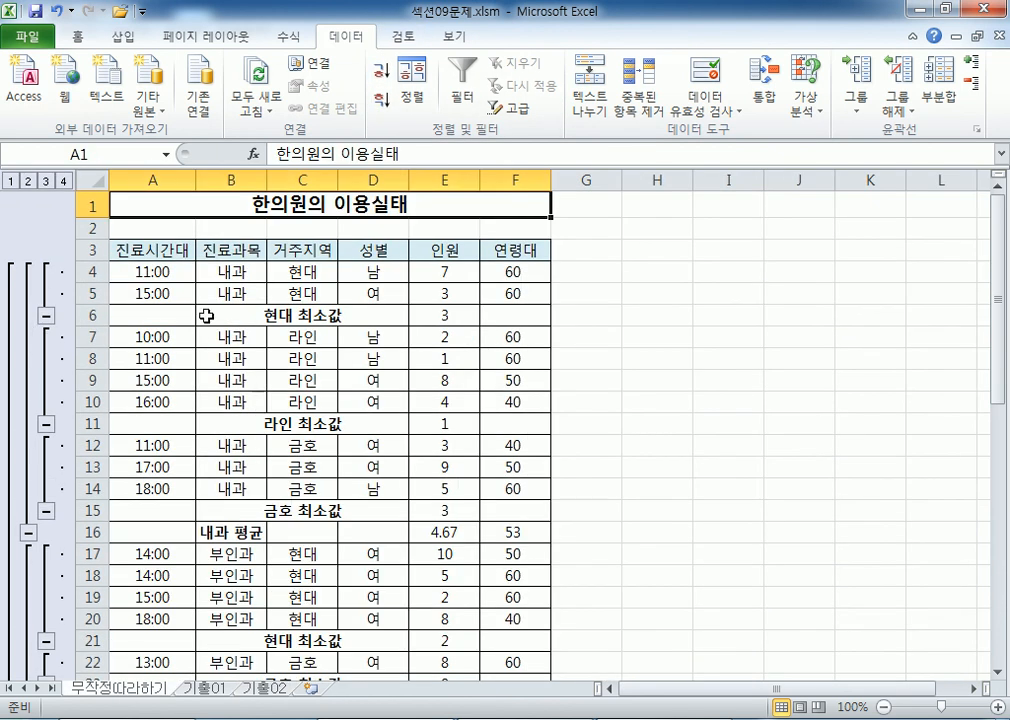
left_click(228, 179)
left_click(302, 179)
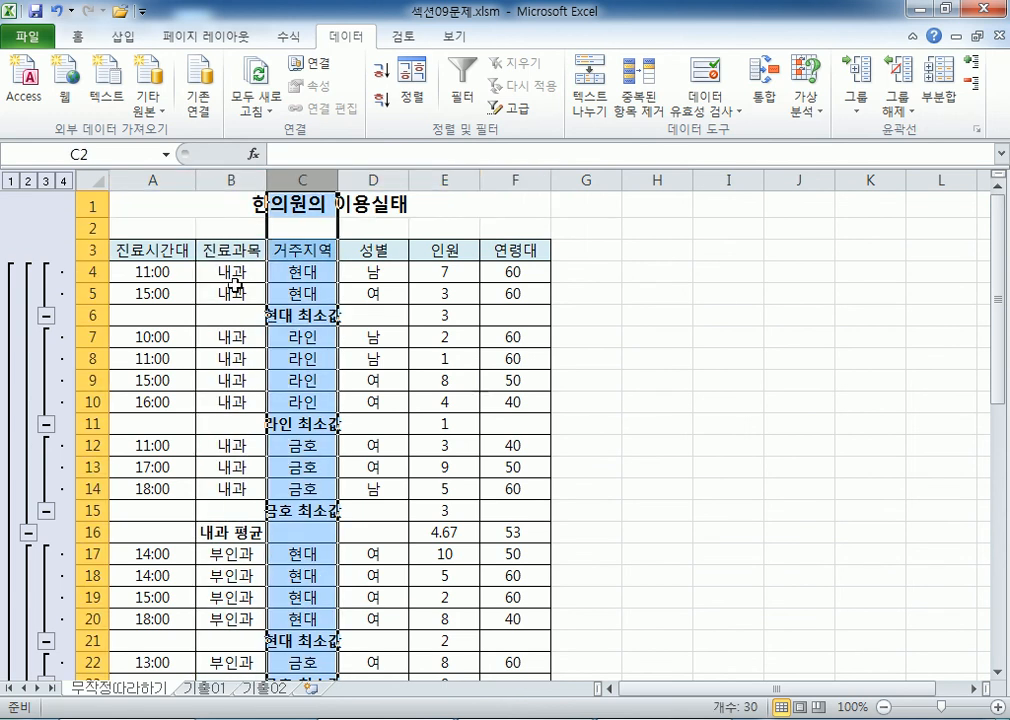
left_click(230, 293)
left_click(412, 100)
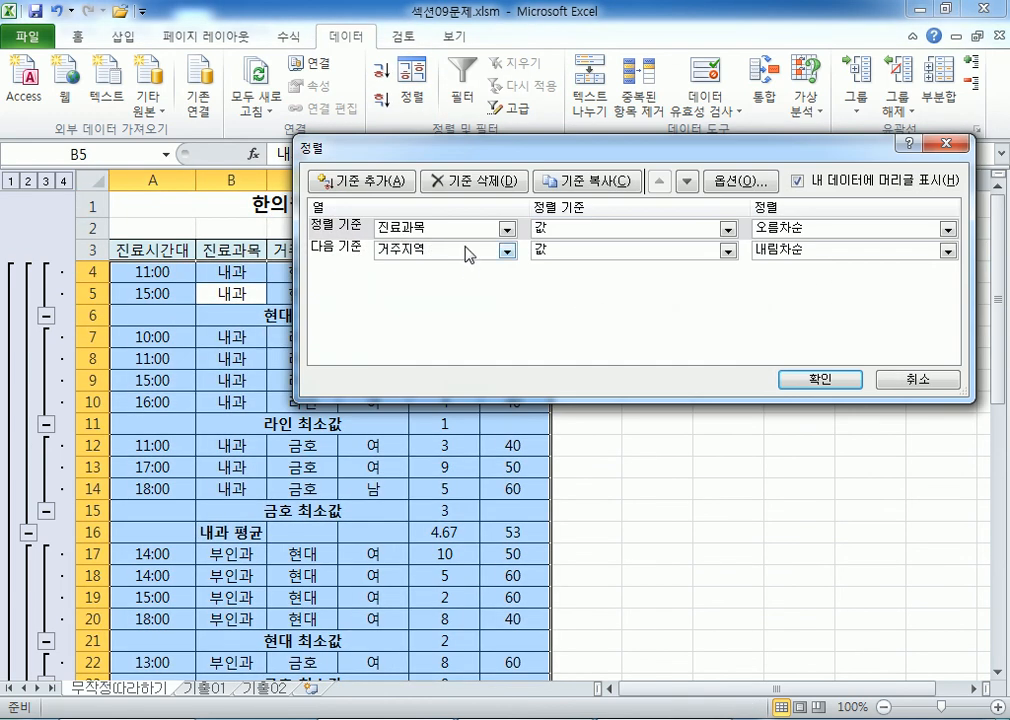
left_click(920, 381)
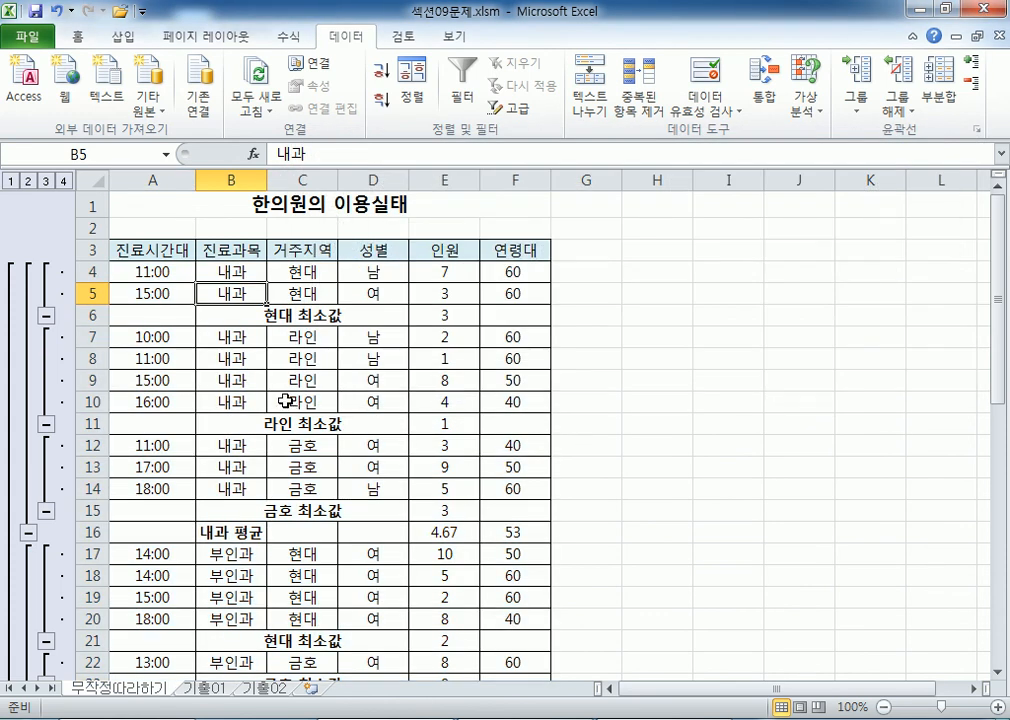